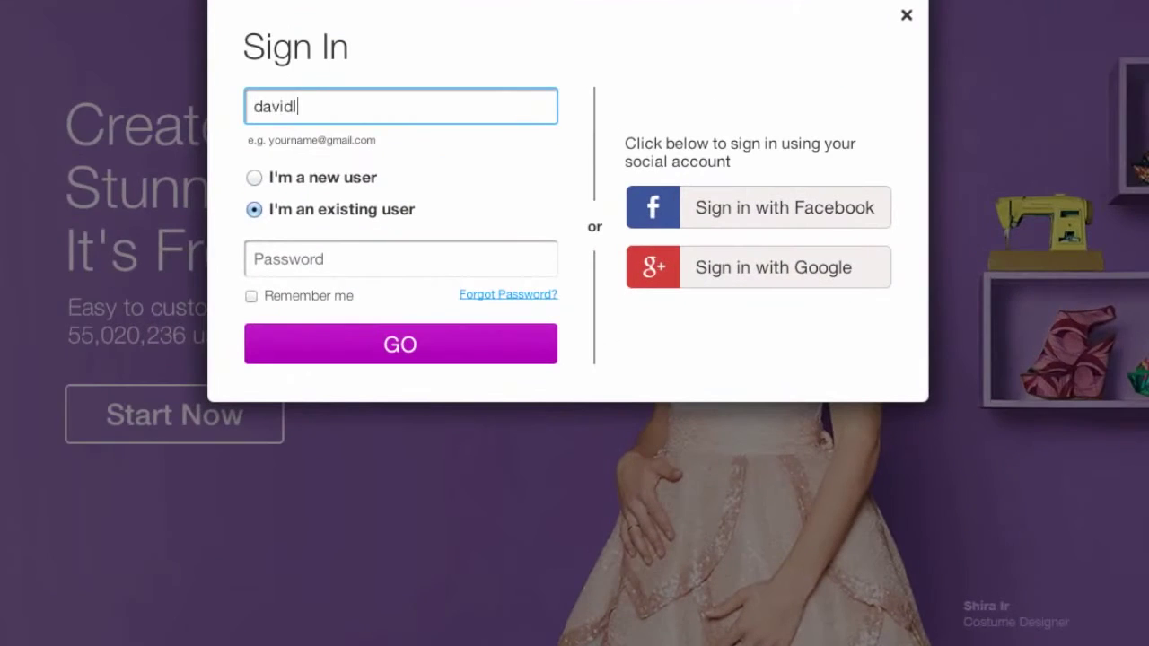
# Step: Sign up to Wix as a new user with a password
pyautogui.click(254, 177)
pyautogui.click(401, 258)
pyautogui.write('••••••••••')
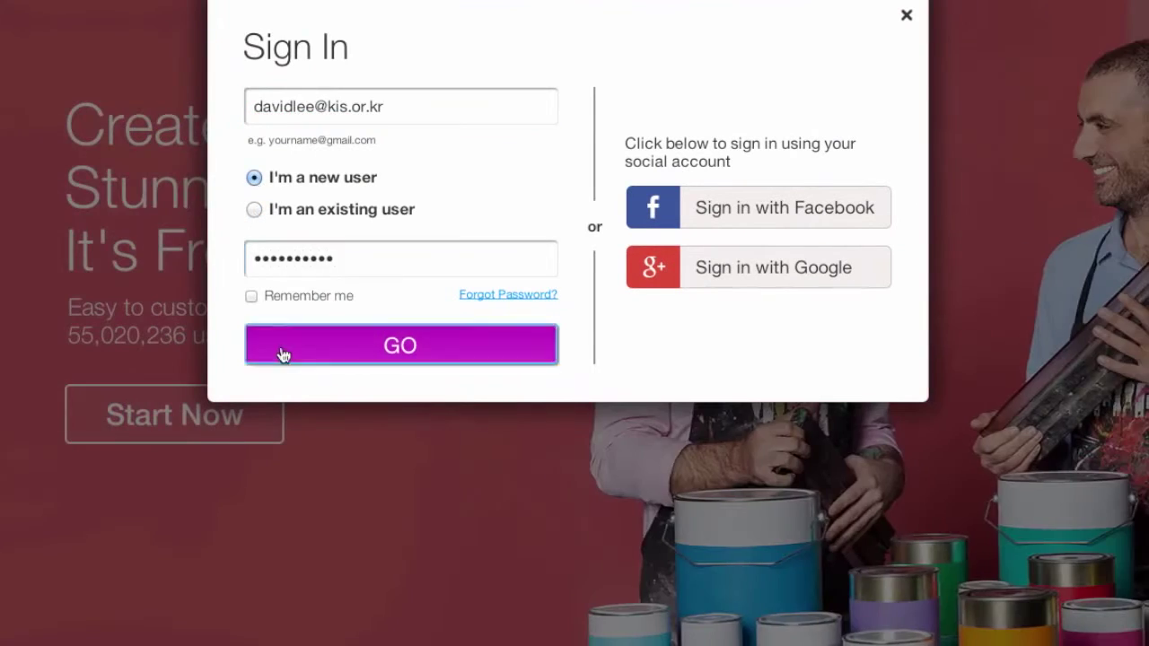
pyautogui.click(282, 354)
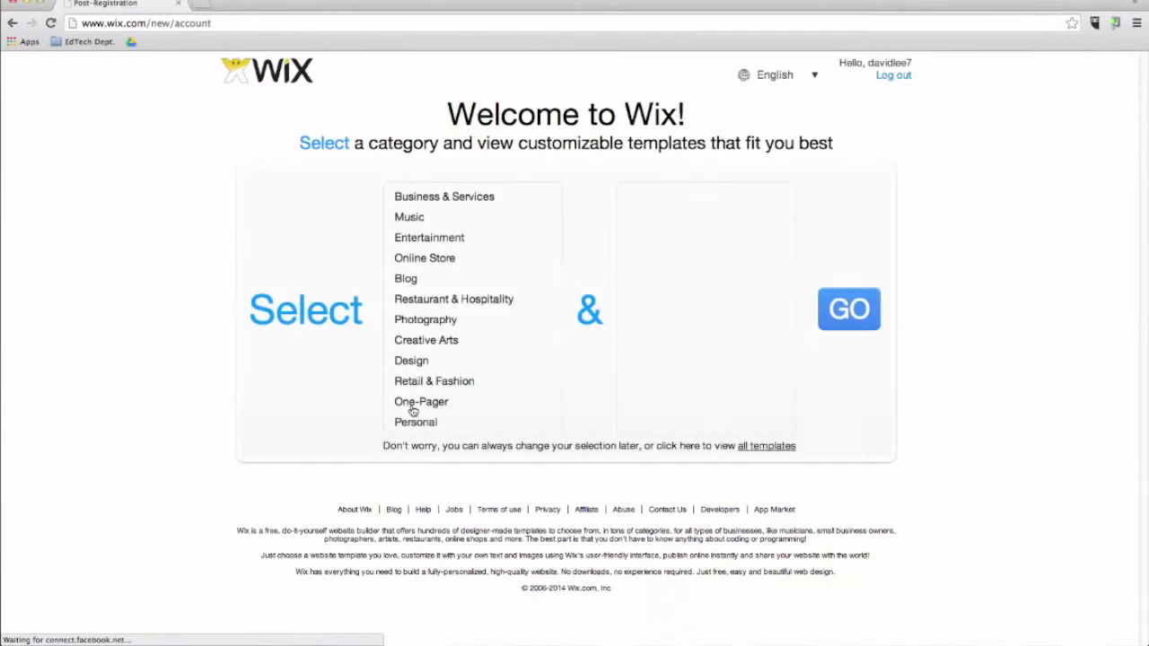
# Step: Show templates for Business & Services > Community & Education
pyautogui.click(478, 199)
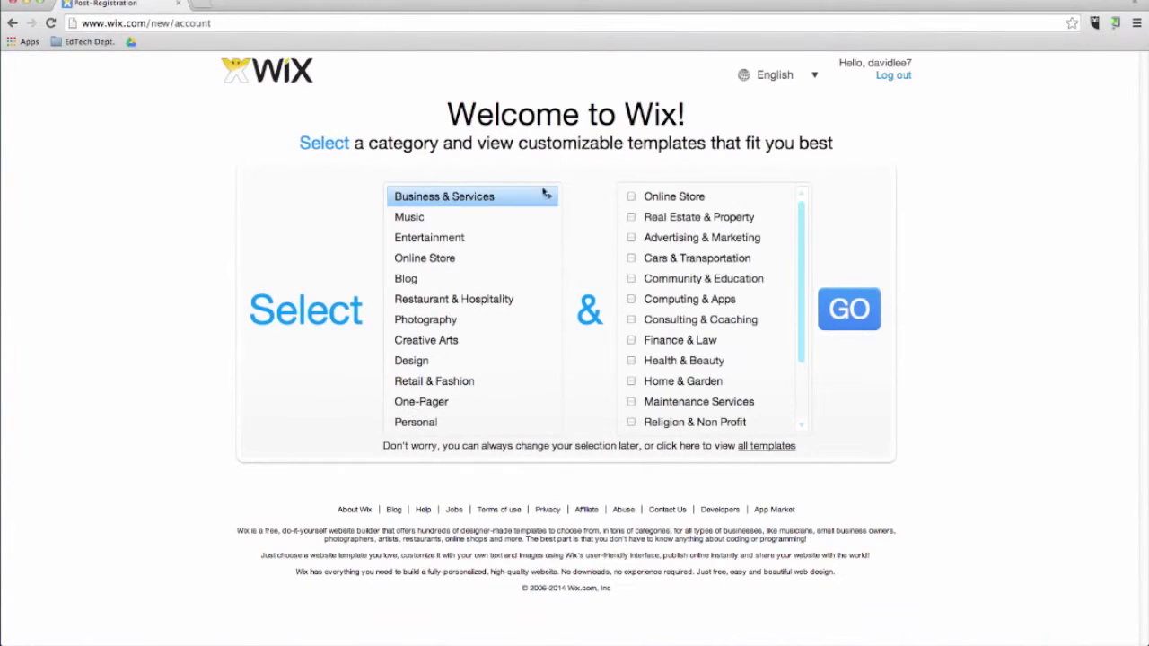
pyautogui.click(718, 281)
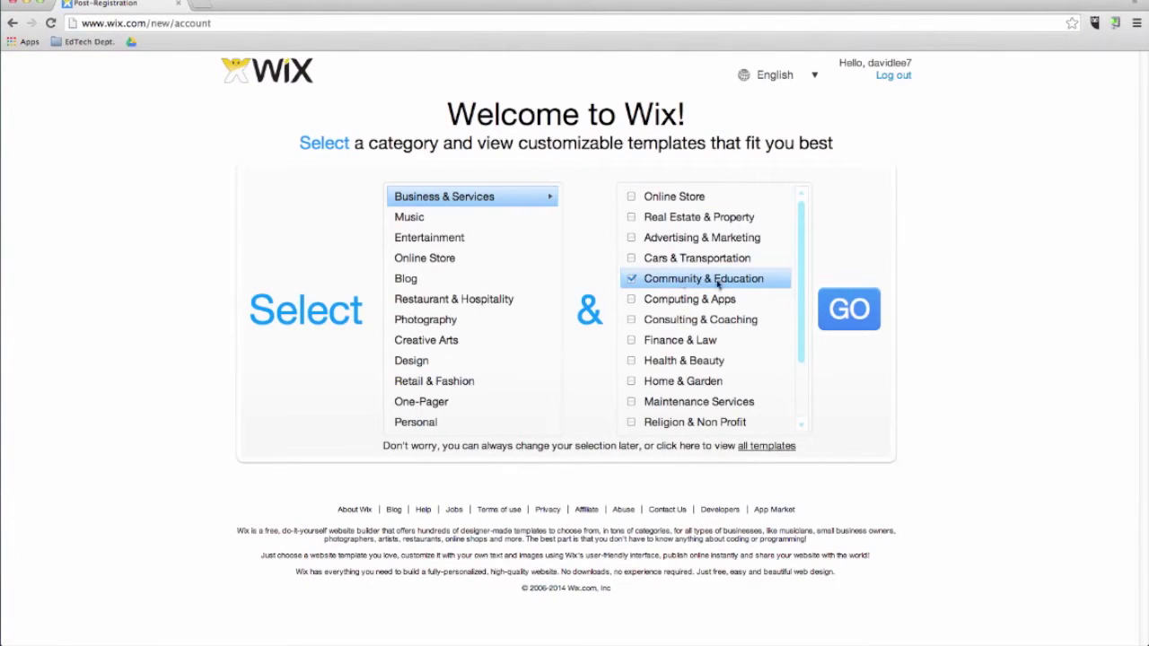
pyautogui.click(858, 312)
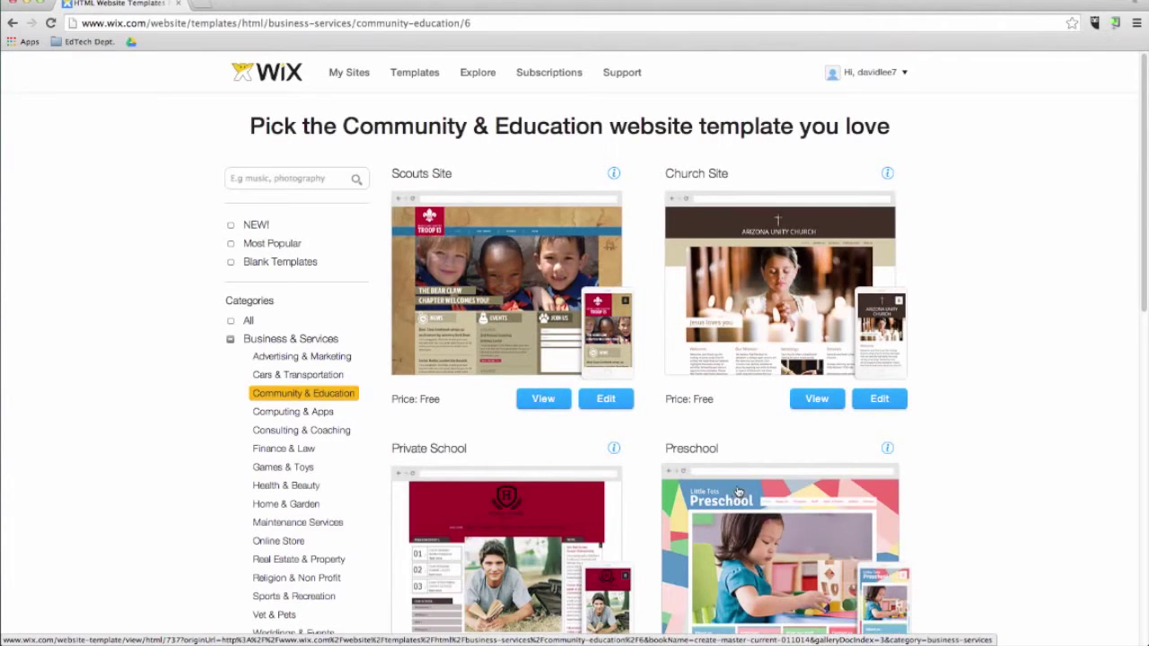
# Step: Scroll the Community & Education template gallery to bring the Preschool template into view
pyautogui.scroll(-3, 928, 449)
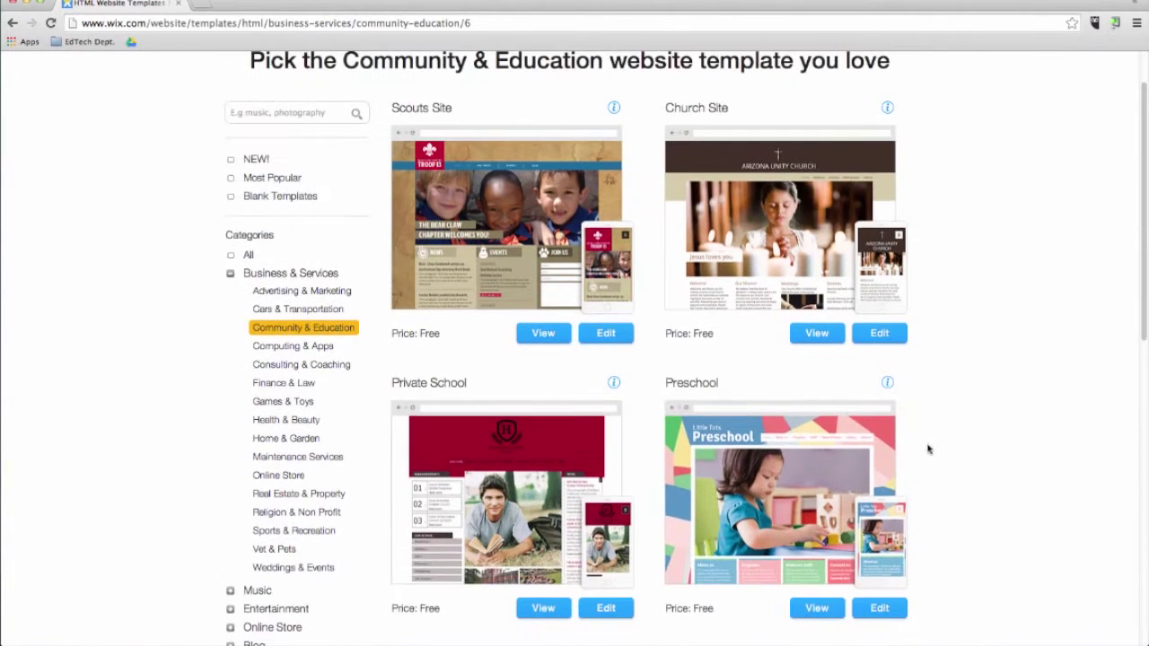
pyautogui.scroll(-2, 928, 453)
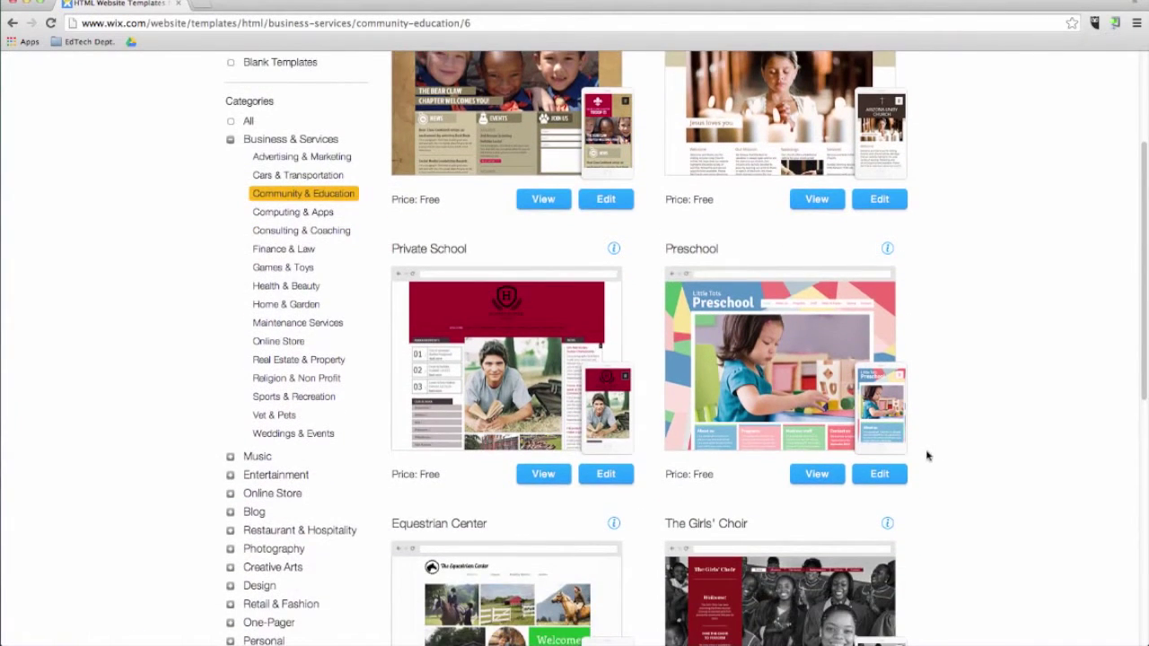
pyautogui.scroll(-4, 929, 456)
pyautogui.scroll(2, 928, 455)
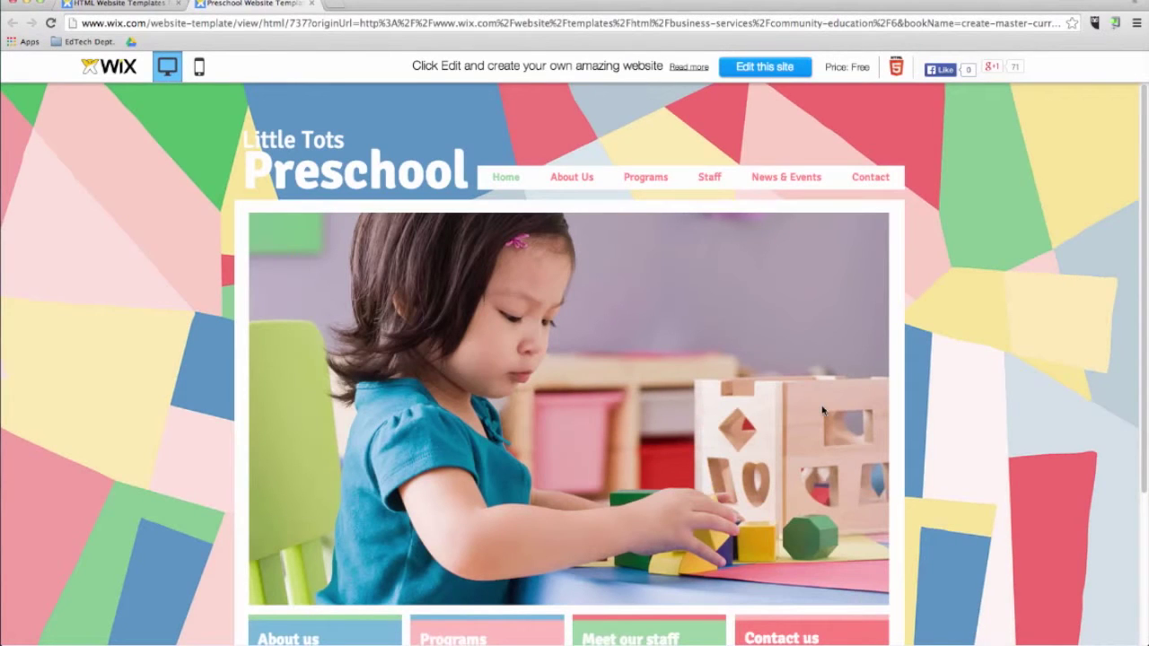
# Step: Preview the Preschool template's Programs, Staff and Contact pages, then open it for editing
pyautogui.scroll(-5, 823, 411)
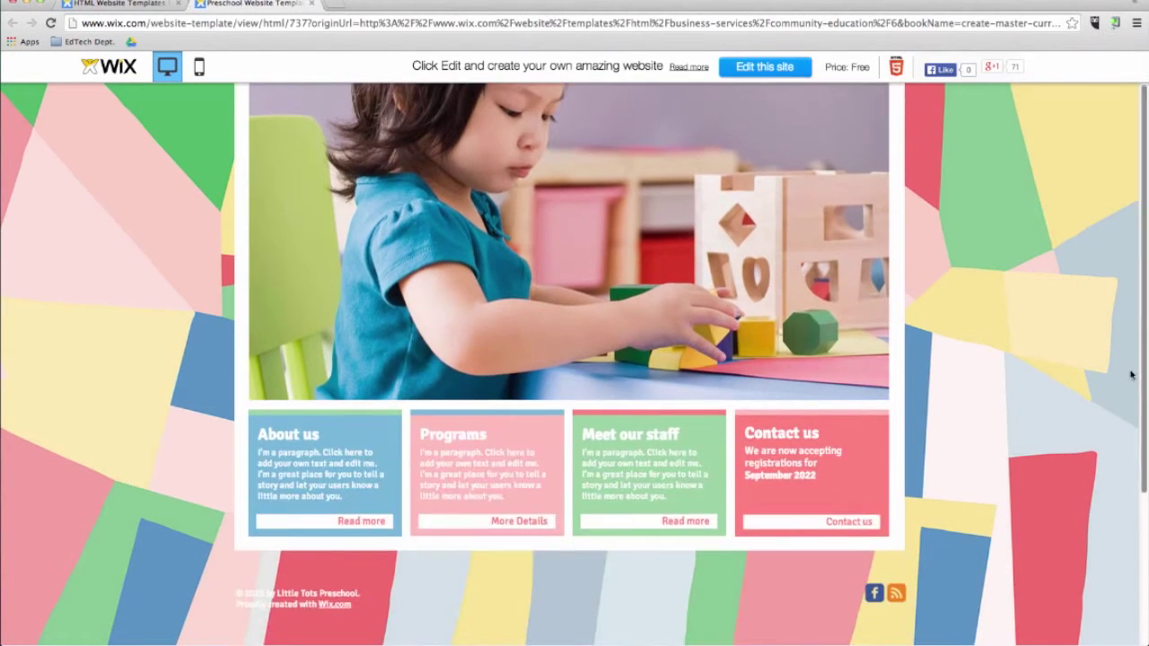
pyautogui.click(530, 521)
pyautogui.click(708, 177)
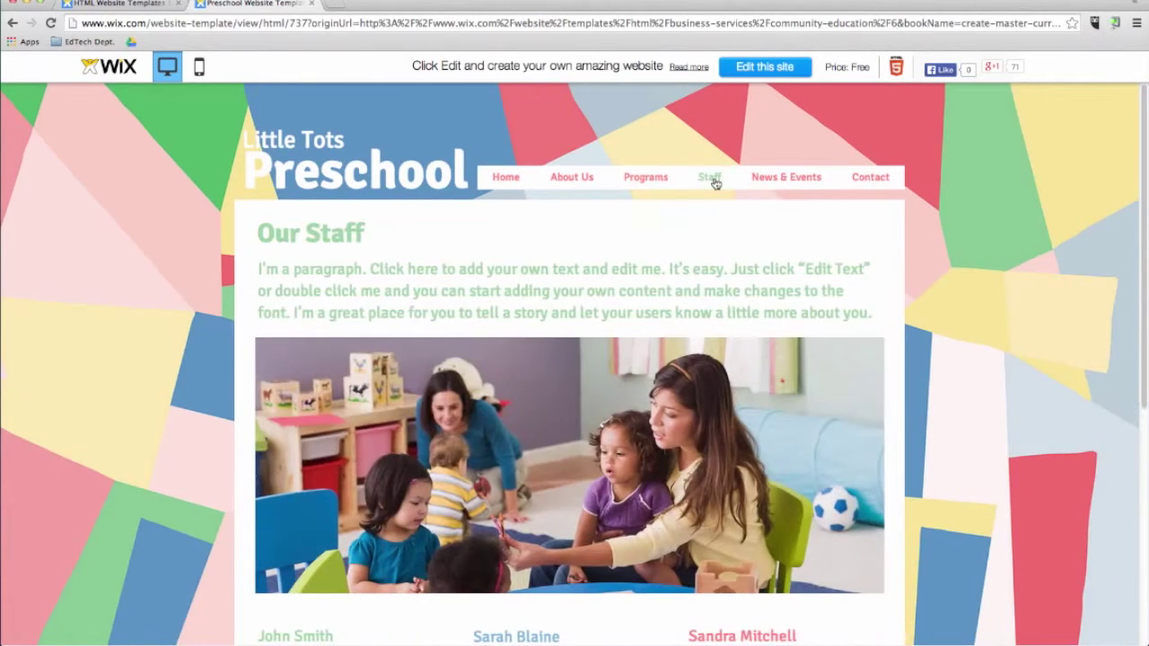
pyautogui.click(866, 181)
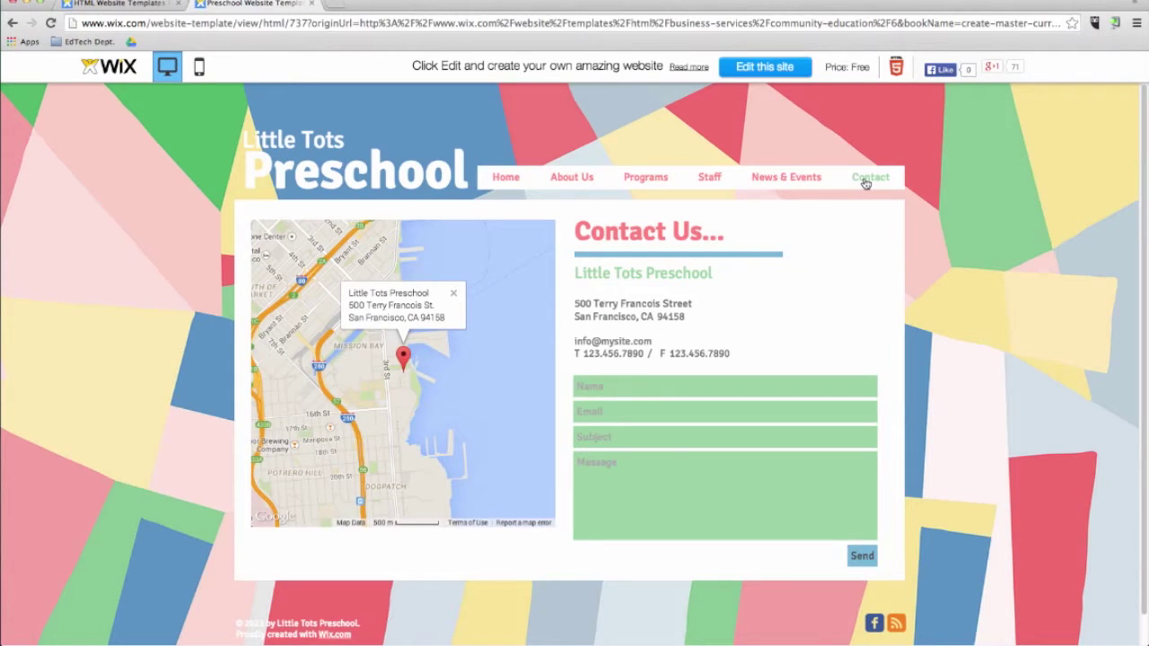
pyautogui.click(758, 71)
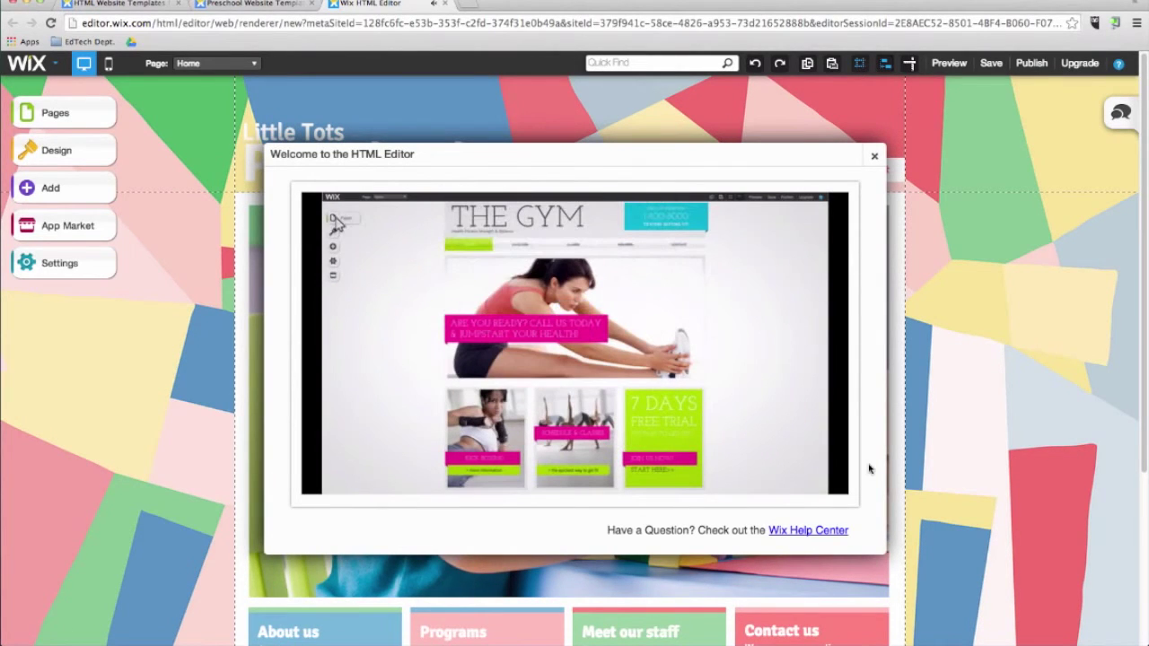
# Step: Close the welcome video and test-drag the slideshow and menu, returning the menu to the header
pyautogui.click(875, 158)
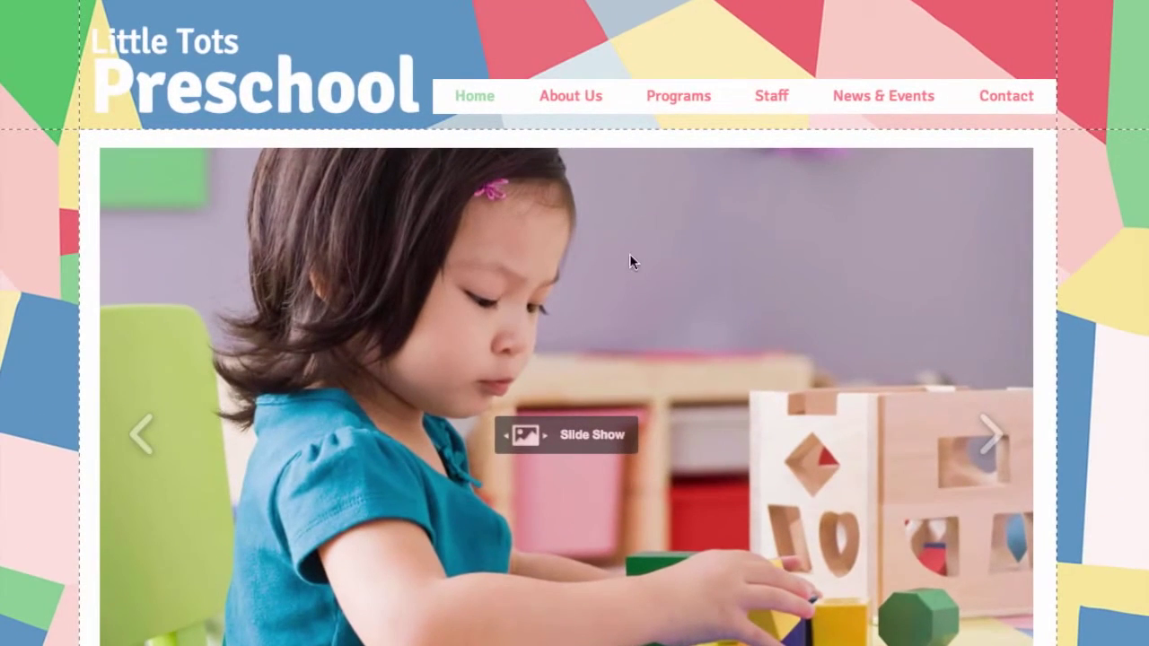
pyautogui.moveTo(630, 256)
pyautogui.mouseDown()
pyautogui.moveTo(910, 224)
pyautogui.moveTo(1014, 225)
pyautogui.moveTo(775, 269)
pyautogui.moveTo(610, 247)
pyautogui.moveTo(626, 251)
pyautogui.mouseUp()
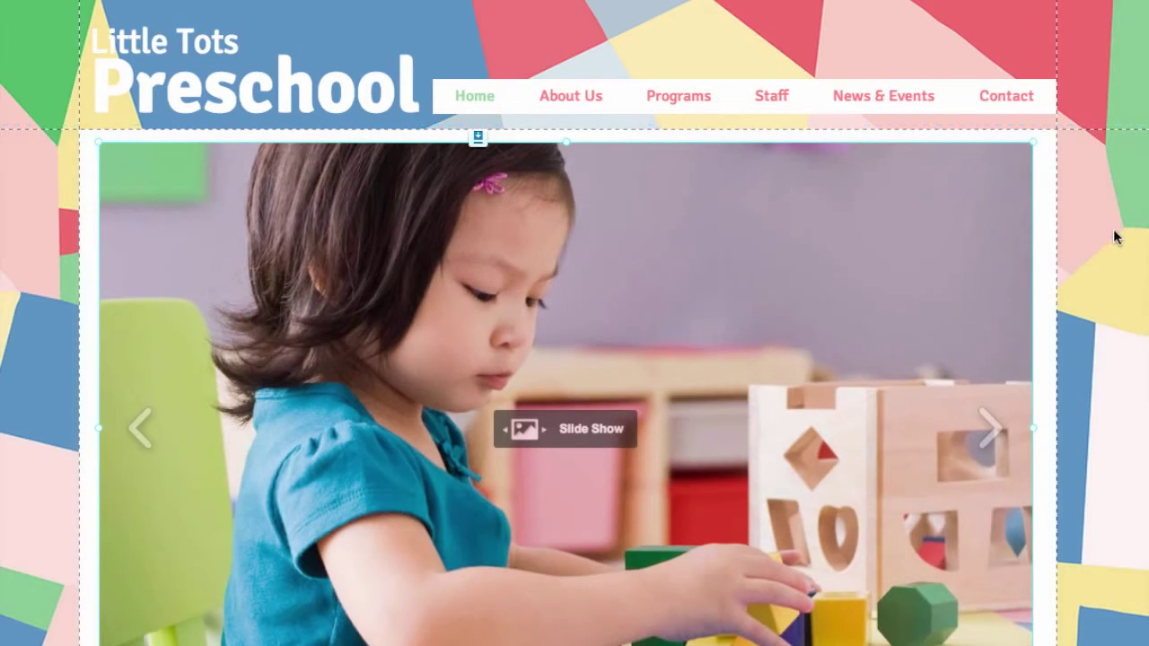
pyautogui.moveTo(683, 96); pyautogui.dragTo(678, 138)
pyautogui.moveTo(645, 200); pyautogui.dragTo(649, 165)
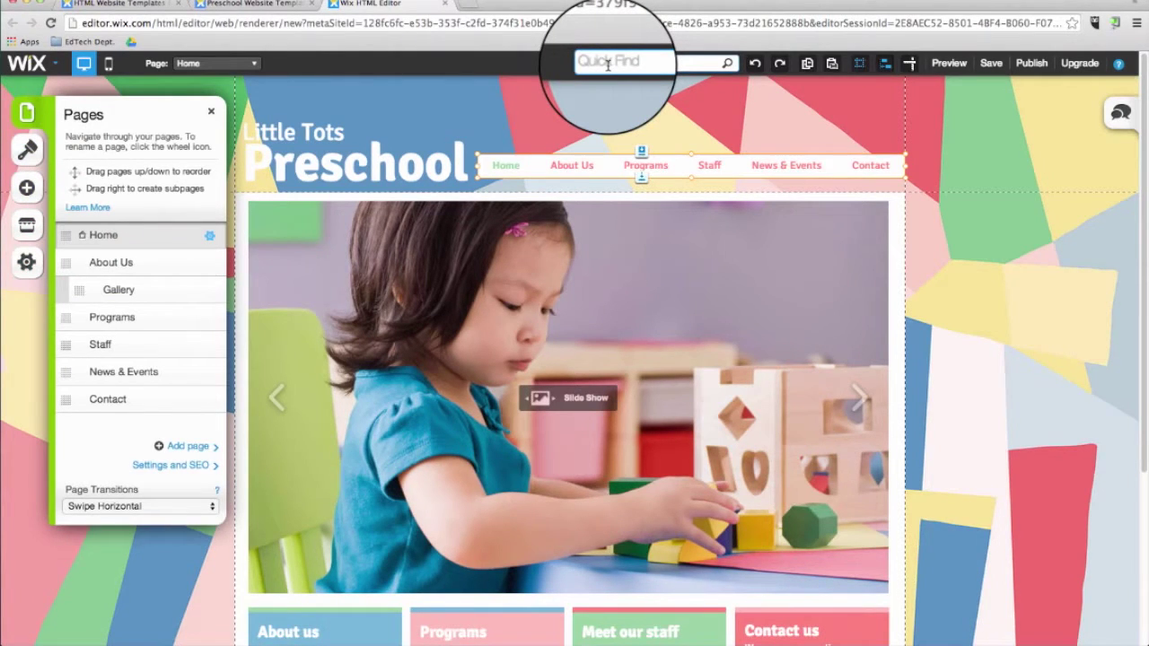
pyautogui.write('contact')
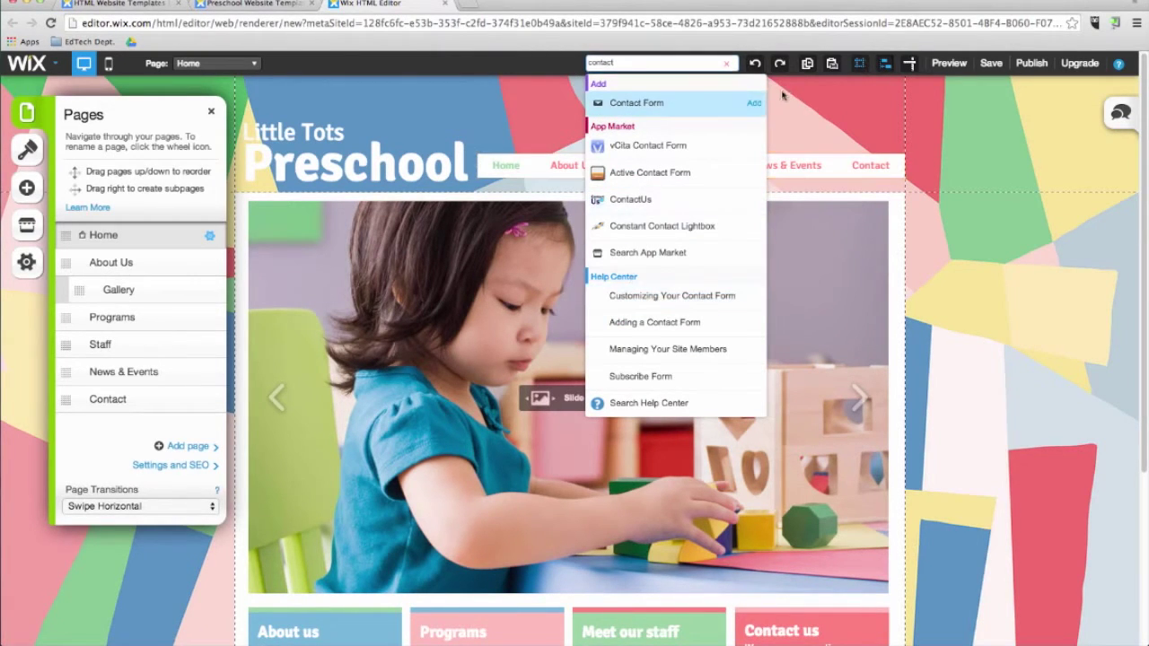
pyautogui.click(726, 63)
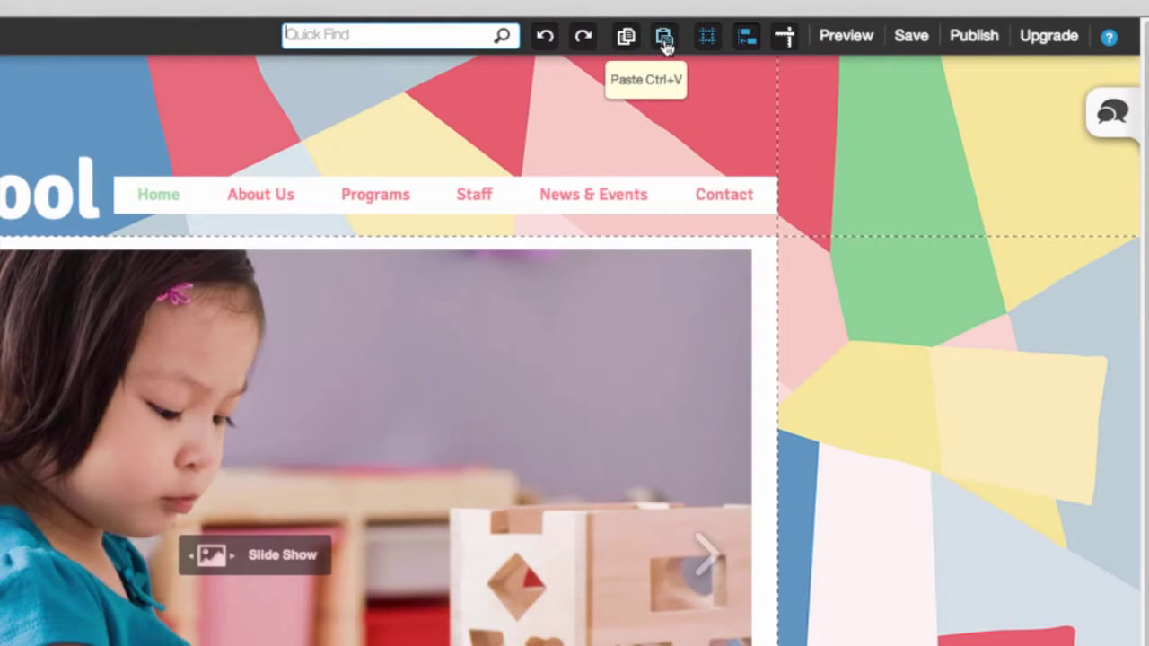
# Step: Hide and re-show the layout gridlines, scrolling the home page to check them
pyautogui.click(712, 43)
pyautogui.click(711, 43)
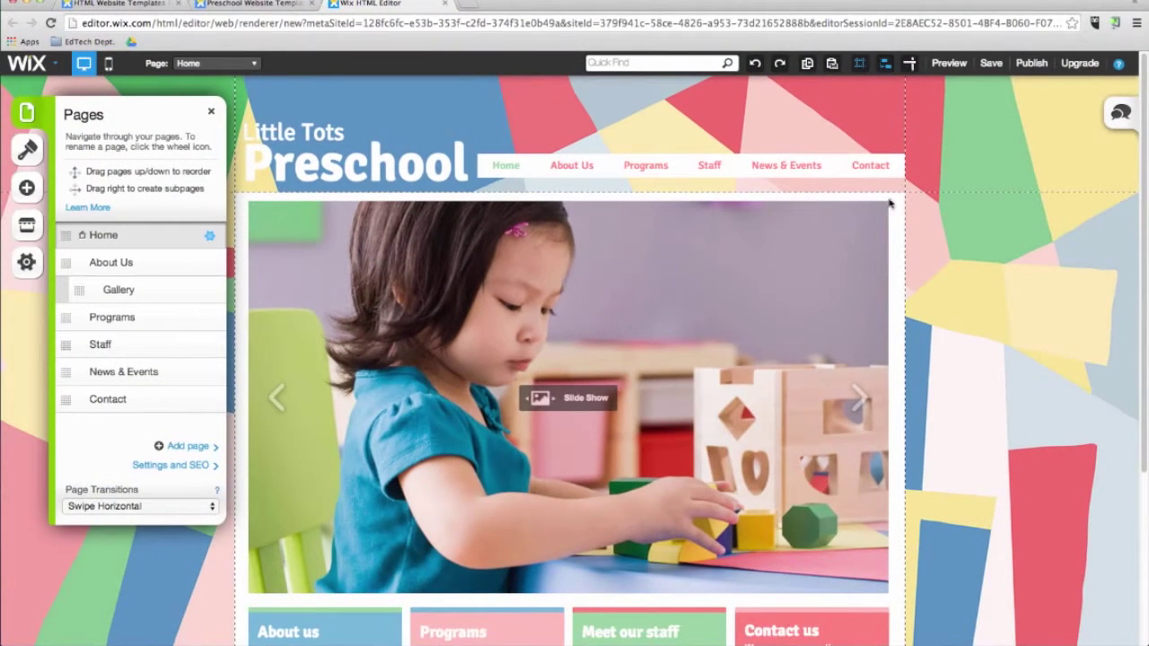
pyautogui.scroll(-3, 941, 302)
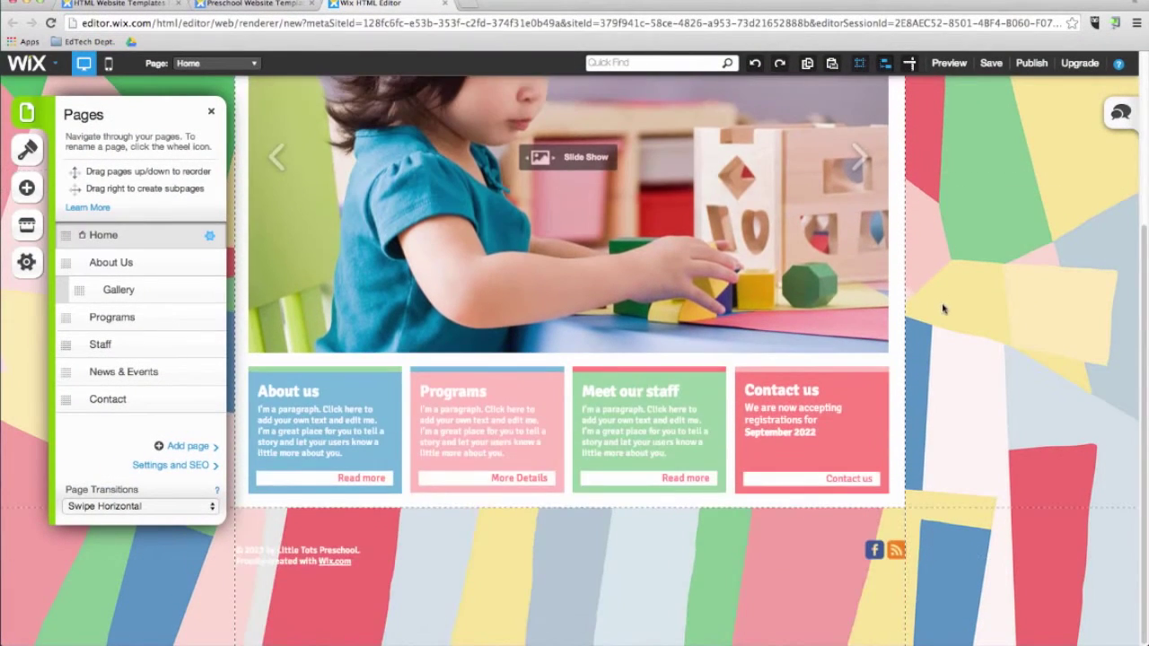
pyautogui.scroll(3, 941, 308)
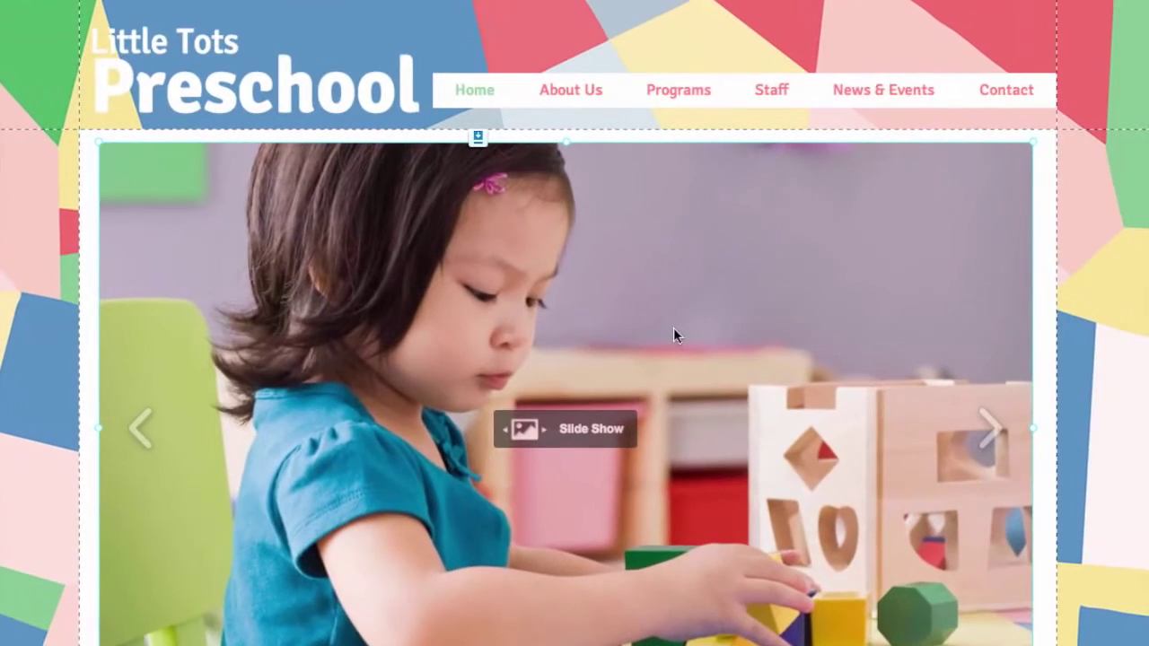
# Step: Test-move the slideshow and Programs paragraph, then switch on Rulers and Guides
pyautogui.moveTo(674, 335)
pyautogui.mouseDown()
pyautogui.moveTo(692, 326)
pyautogui.moveTo(649, 324)
pyautogui.moveTo(683, 331)
pyautogui.moveTo(670, 329)
pyautogui.mouseUp()
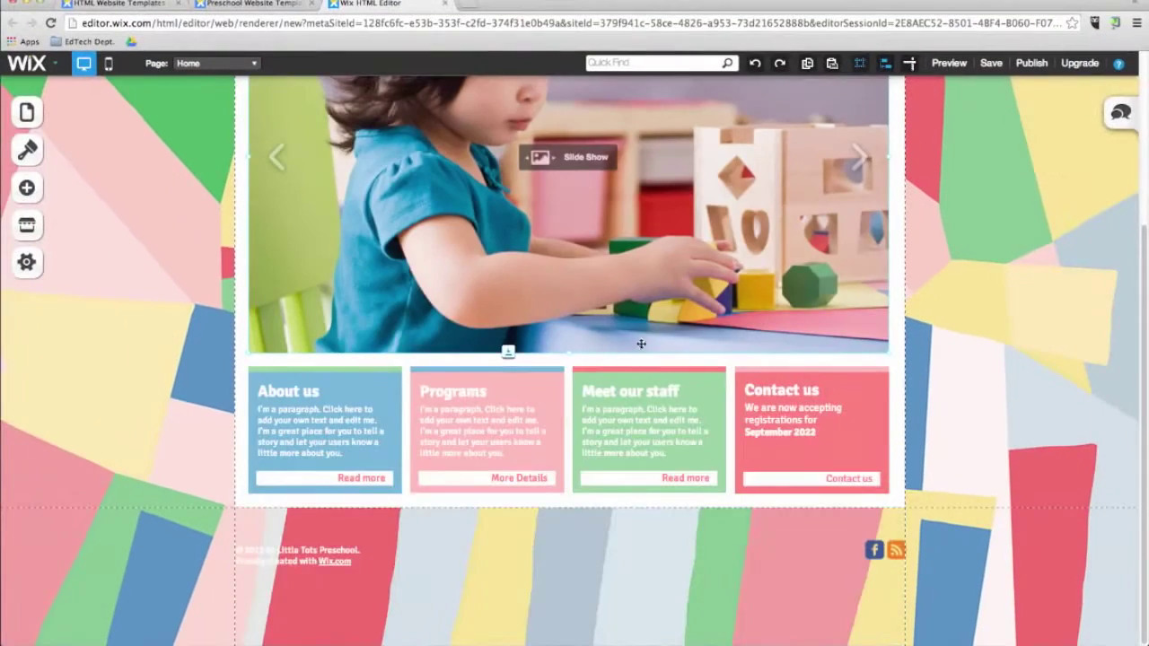
pyautogui.click(441, 386)
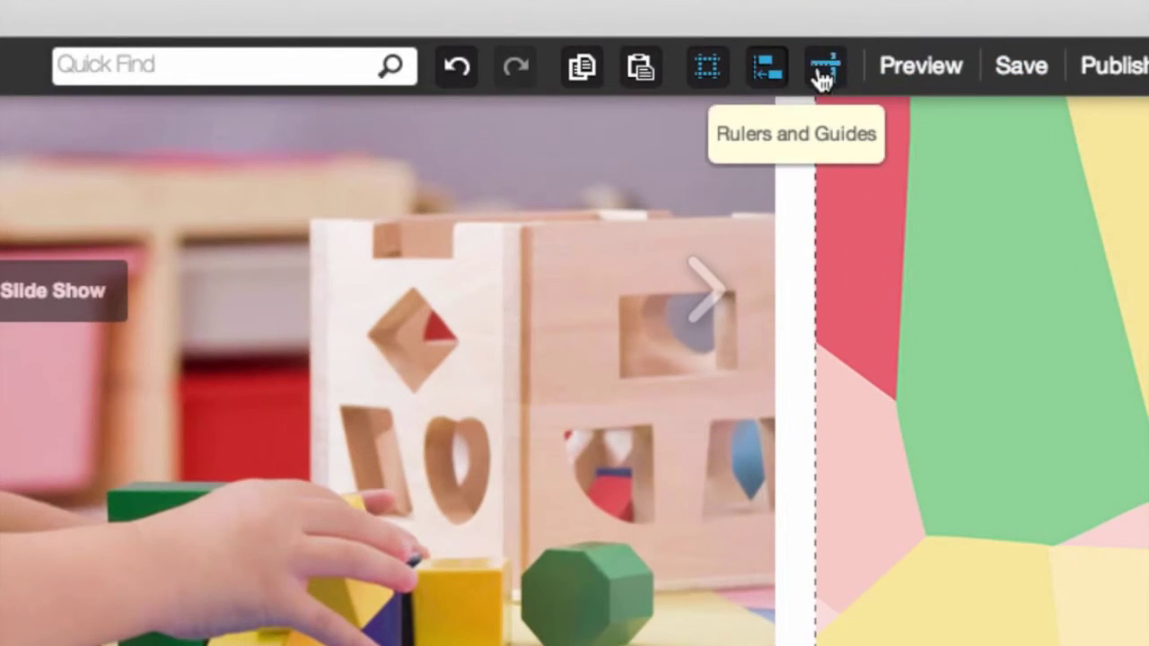
pyautogui.click(822, 77)
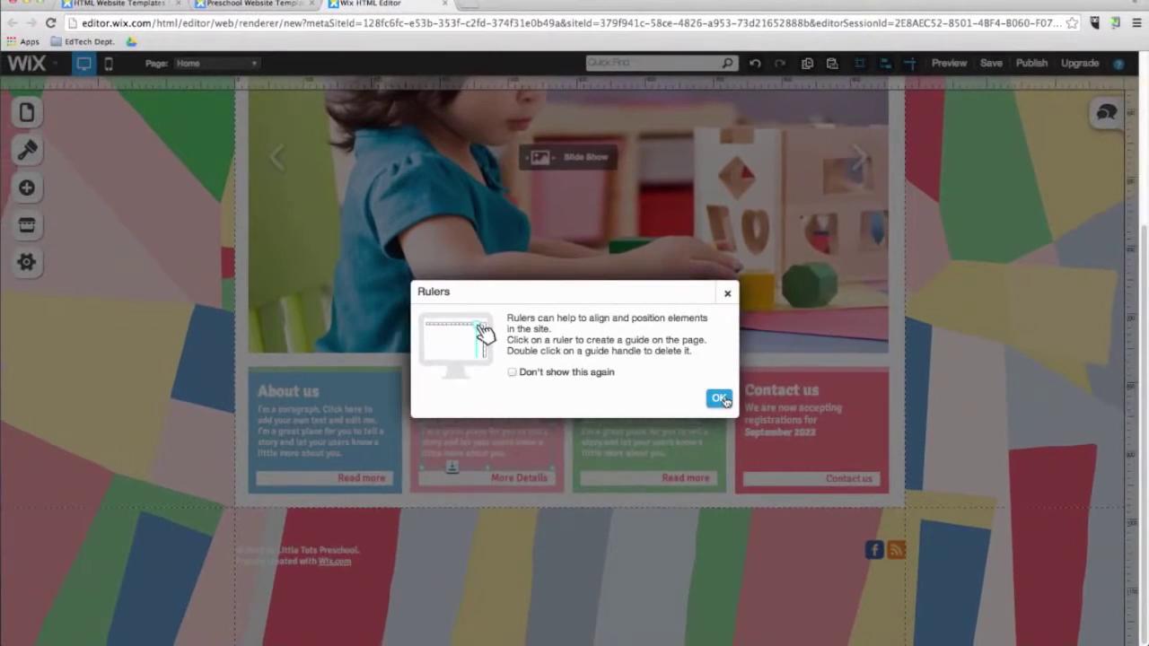
# Step: Dismiss the Rulers note and preview the site's About Us > Gallery page
pyautogui.click(723, 401)
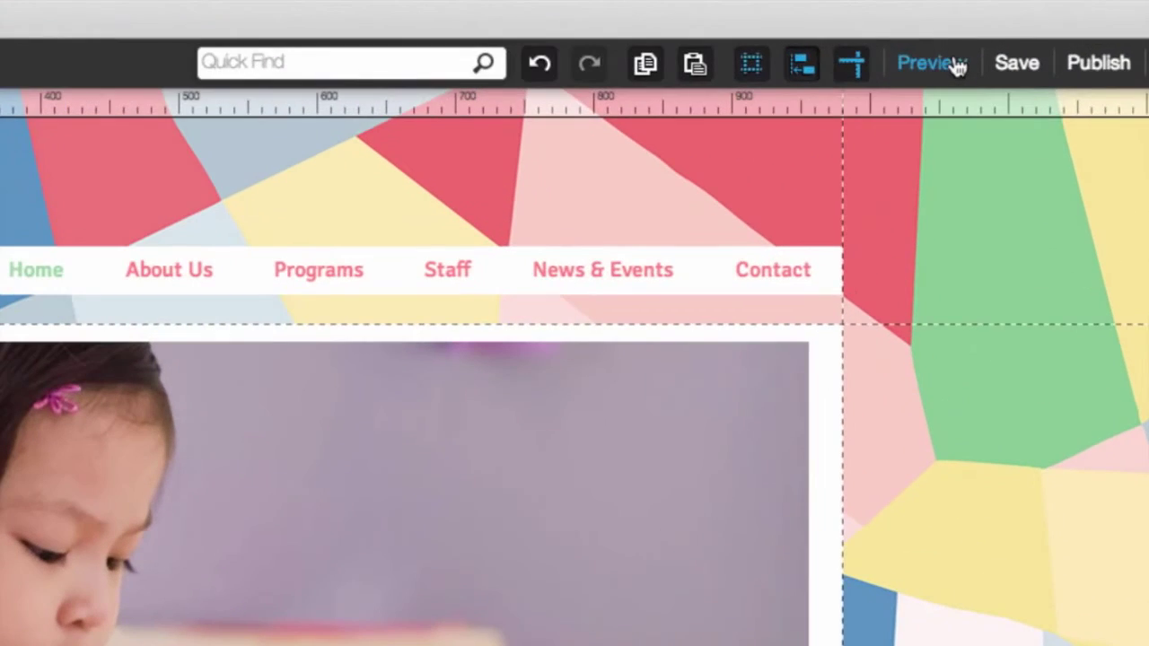
pyautogui.click(959, 68)
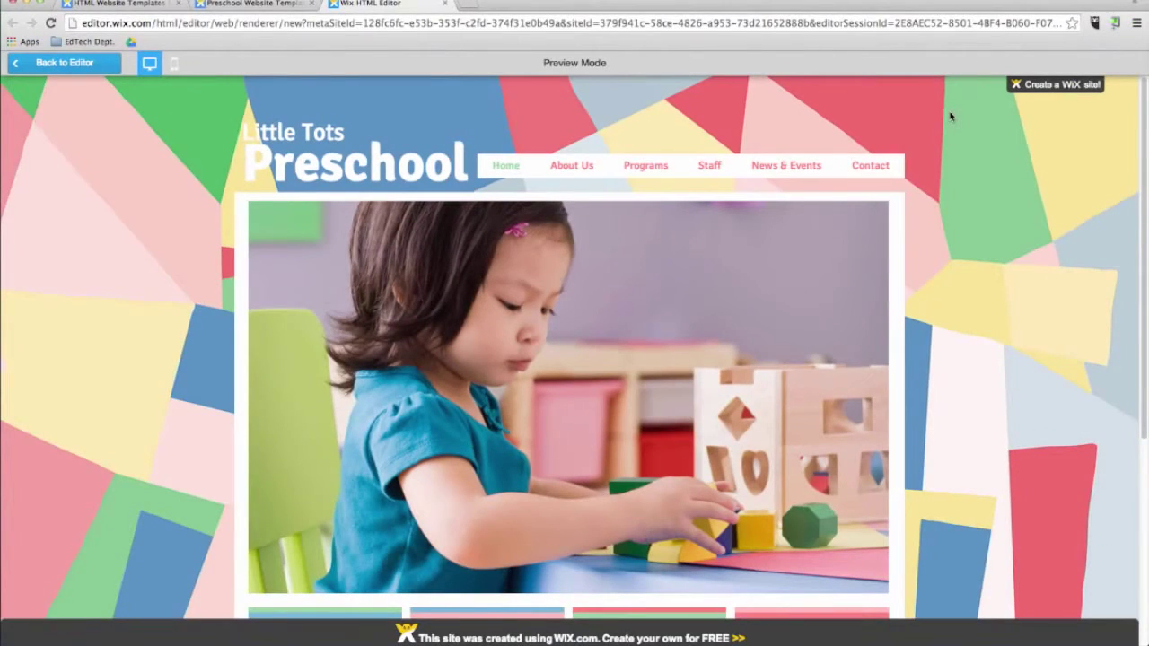
pyautogui.moveTo(571, 167)
pyautogui.click(571, 193)
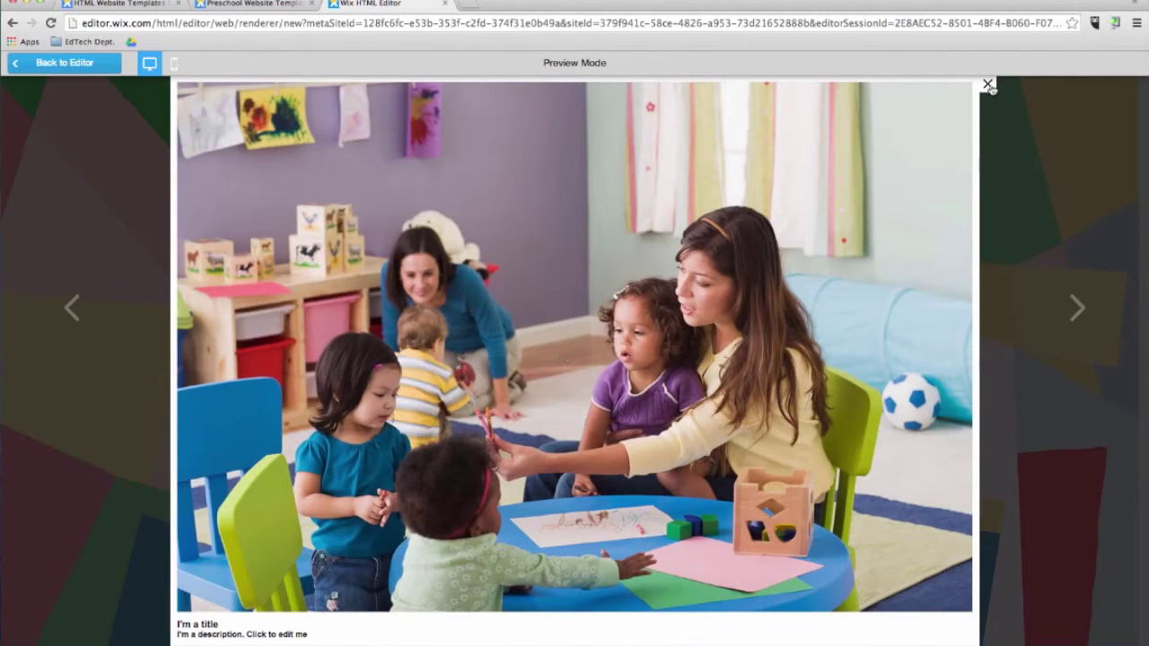
# Step: Enlarge and close gallery photos in the preview, then return to the editor
pyautogui.click(988, 85)
pyautogui.scroll(-5, 951, 341)
pyautogui.click(802, 339)
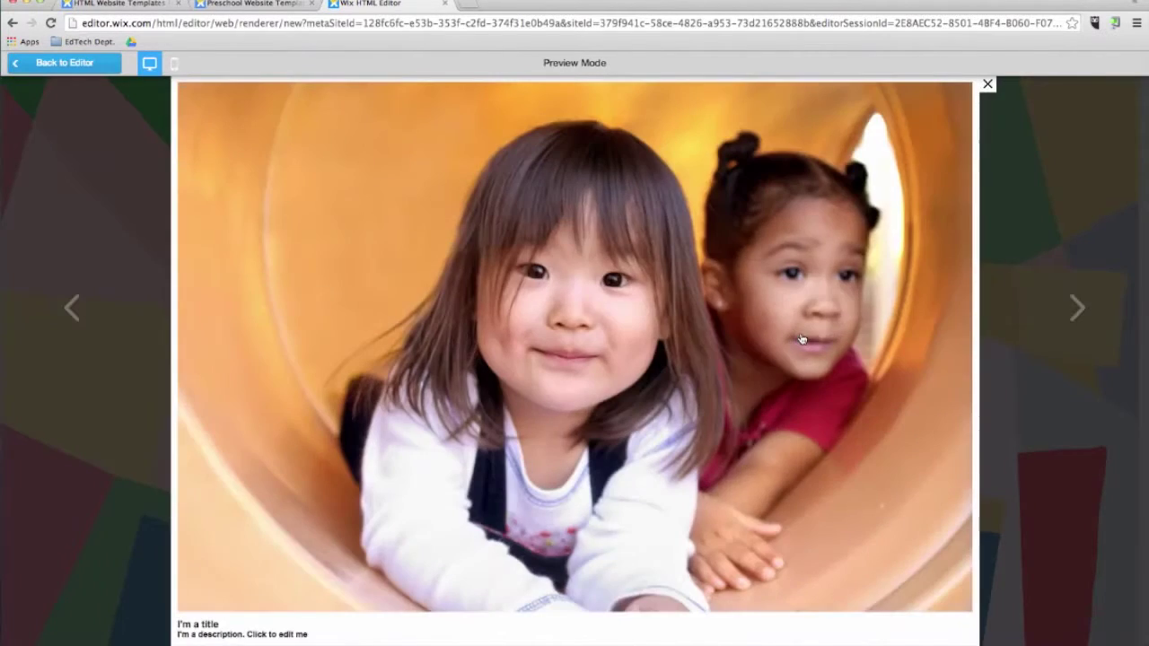
pyautogui.click(991, 87)
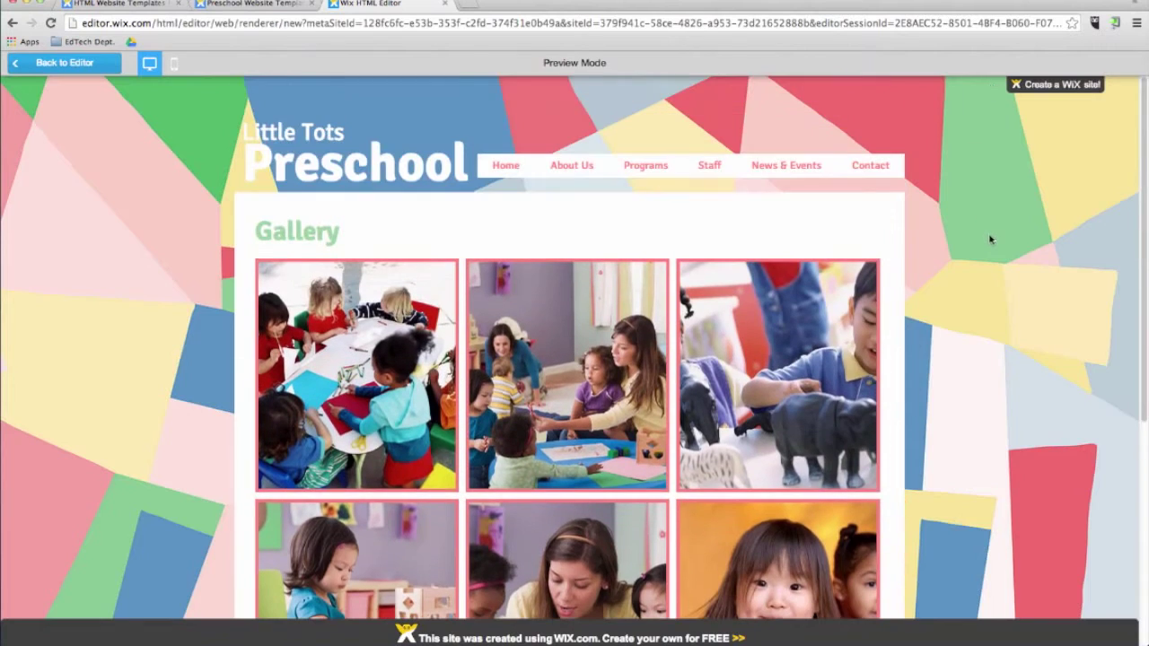
pyautogui.click(106, 68)
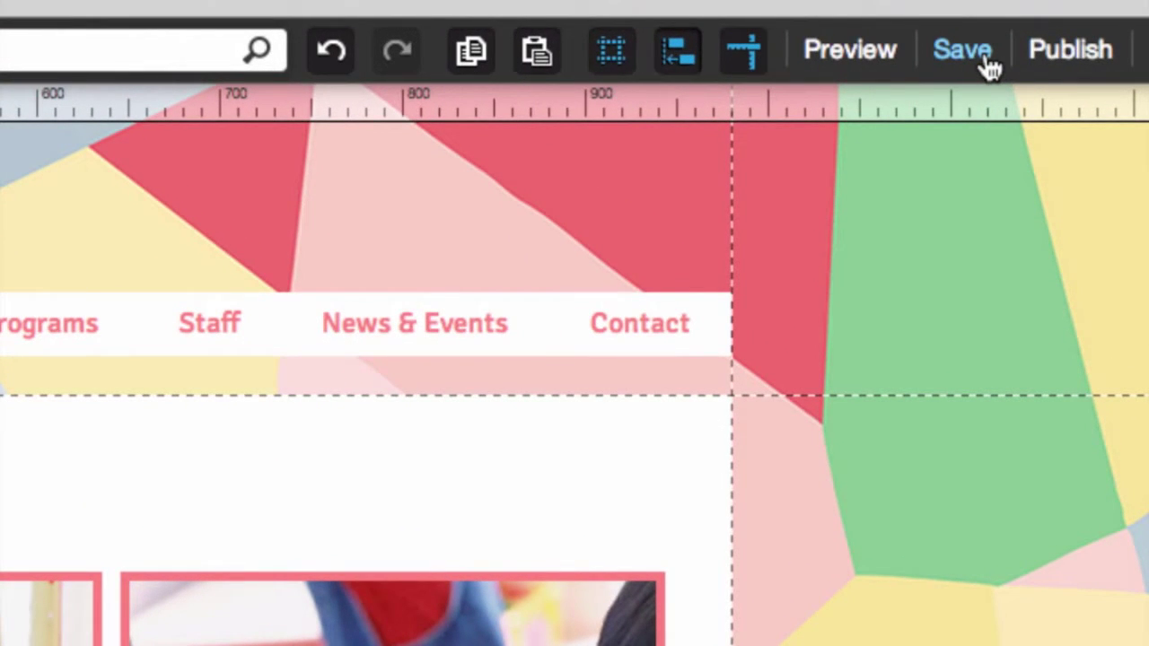
# Step: Save the site under the name 'classsite' and dismiss the confirmation
pyautogui.click(970, 72)
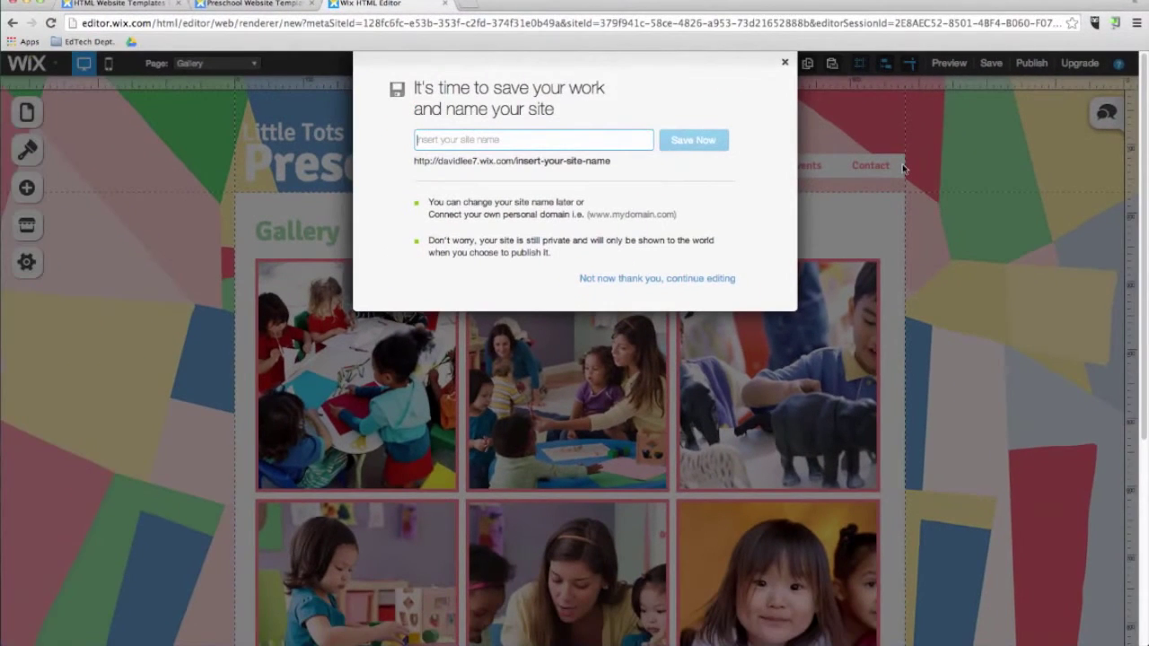
pyautogui.write('classsite')
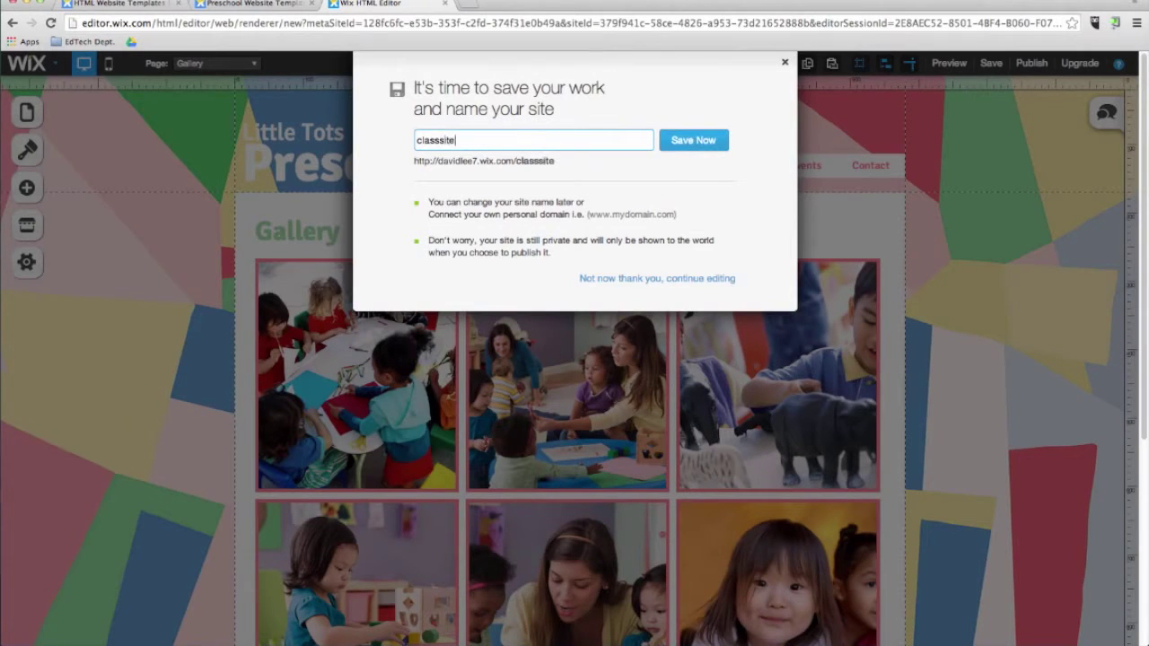
pyautogui.click(693, 149)
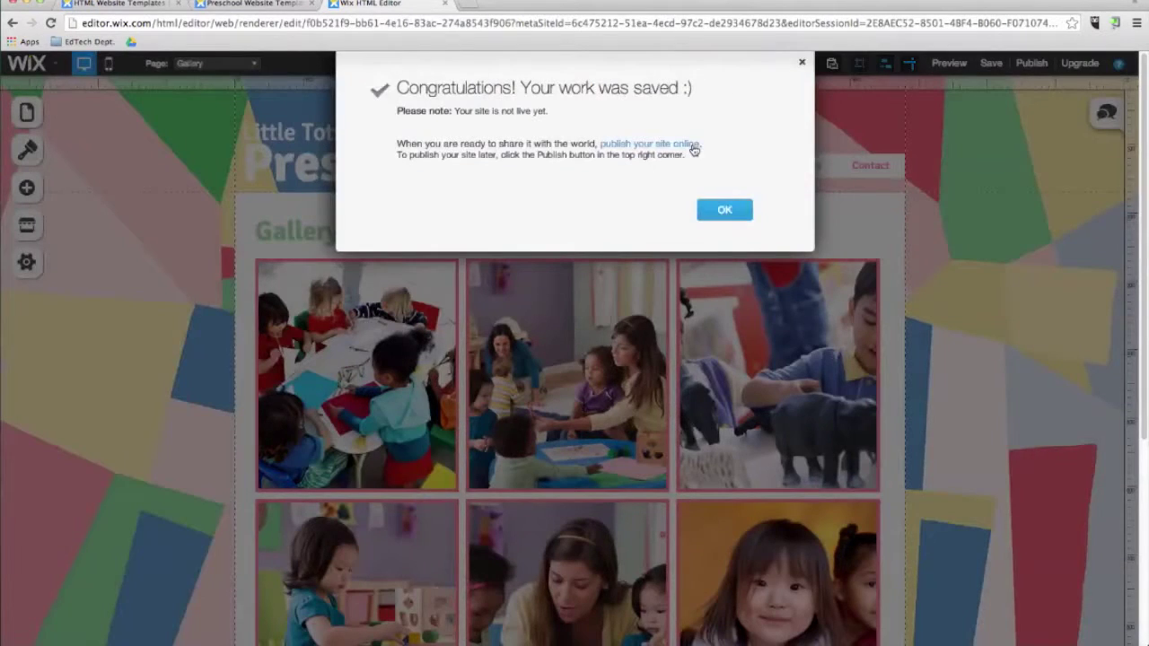
pyautogui.click(732, 212)
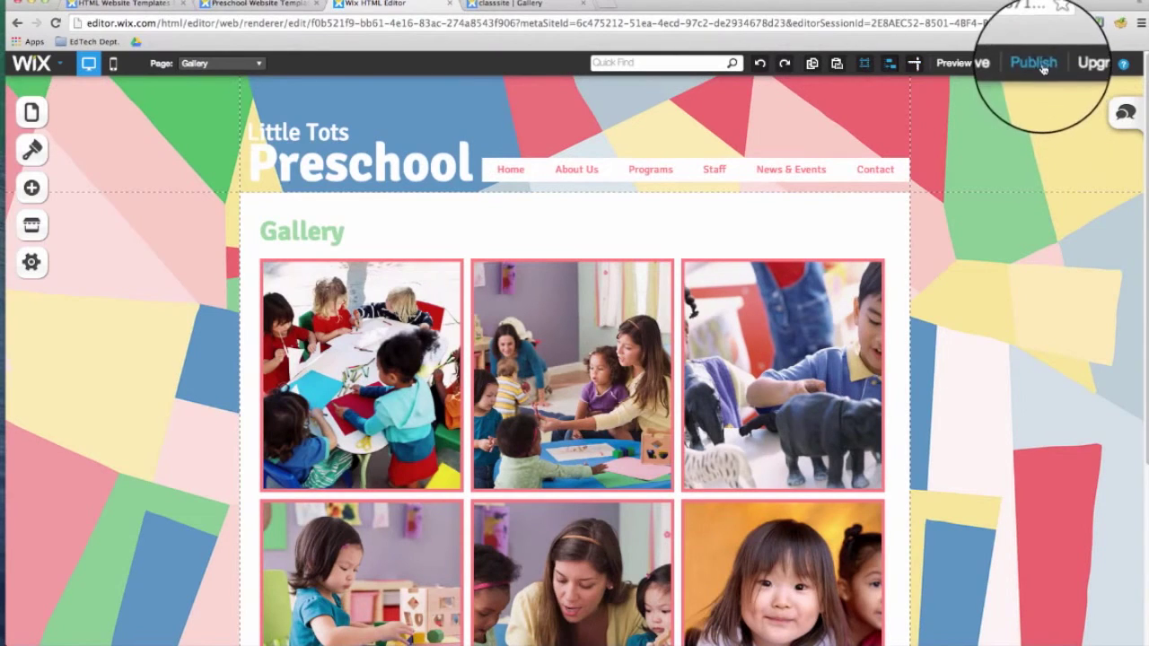
# Step: Compare the premium plans with Unlimited selected, then show the site's Pages list
pyautogui.click(1093, 69)
pyautogui.scroll(-3, 428, 423)
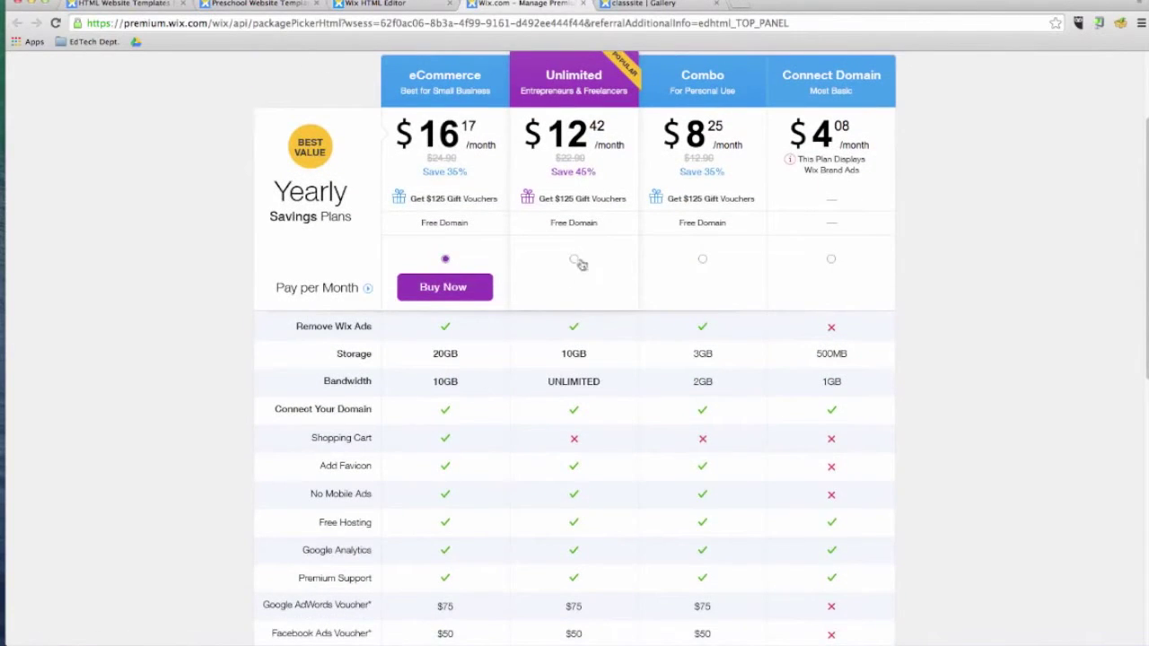
pyautogui.click(577, 260)
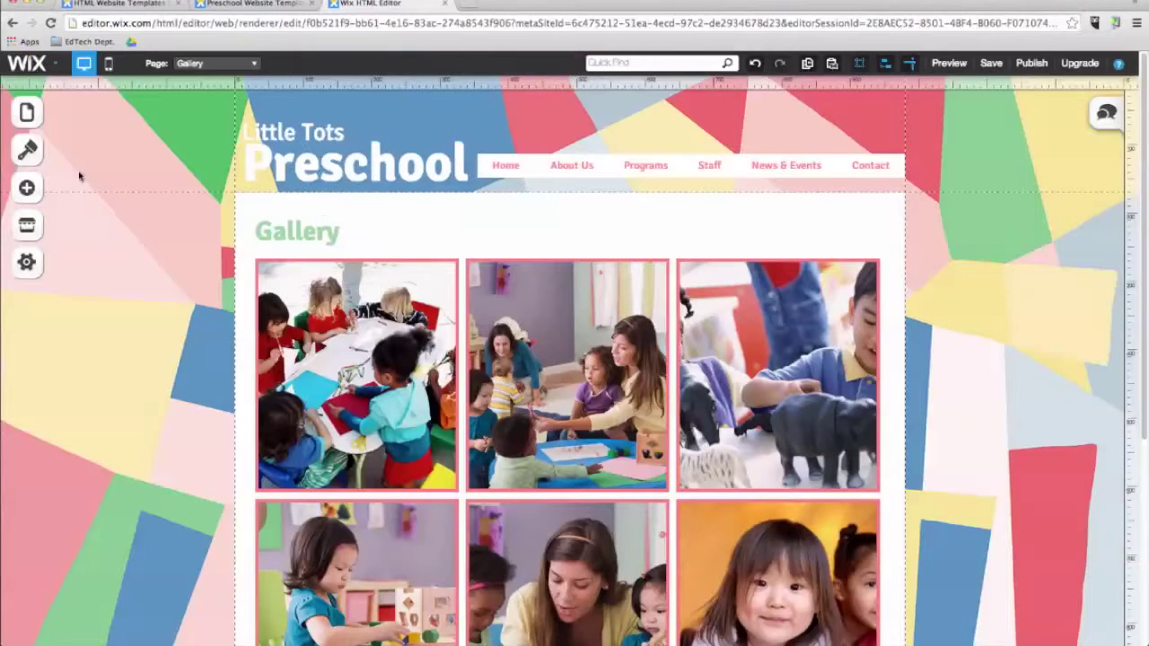
pyautogui.click(26, 118)
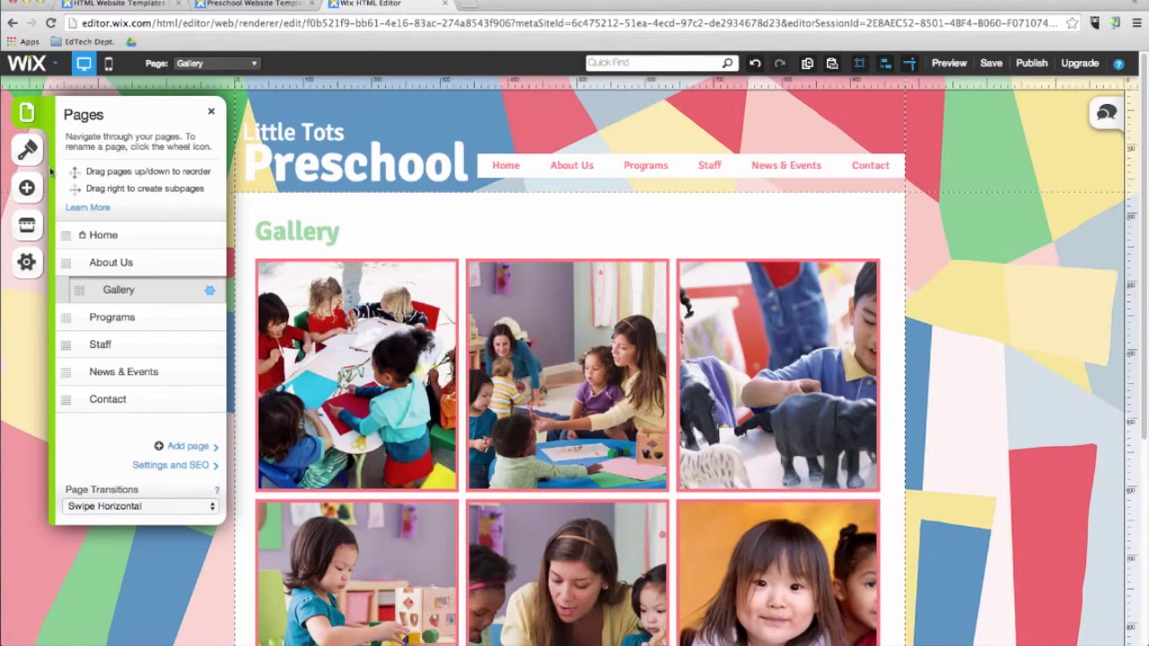
# Step: Move Programs below Home and News & Events above Staff, then preview the News & Events page
pyautogui.moveTo(66, 317); pyautogui.dragTo(66, 263)
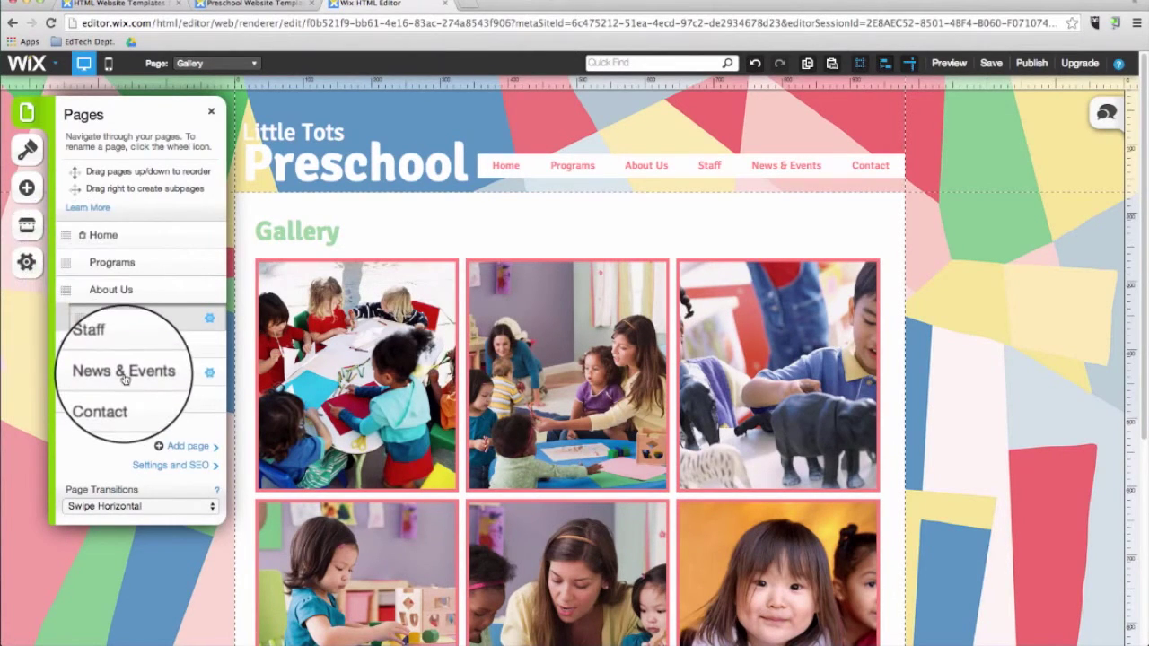
pyautogui.moveTo(65, 372); pyautogui.dragTo(66, 341)
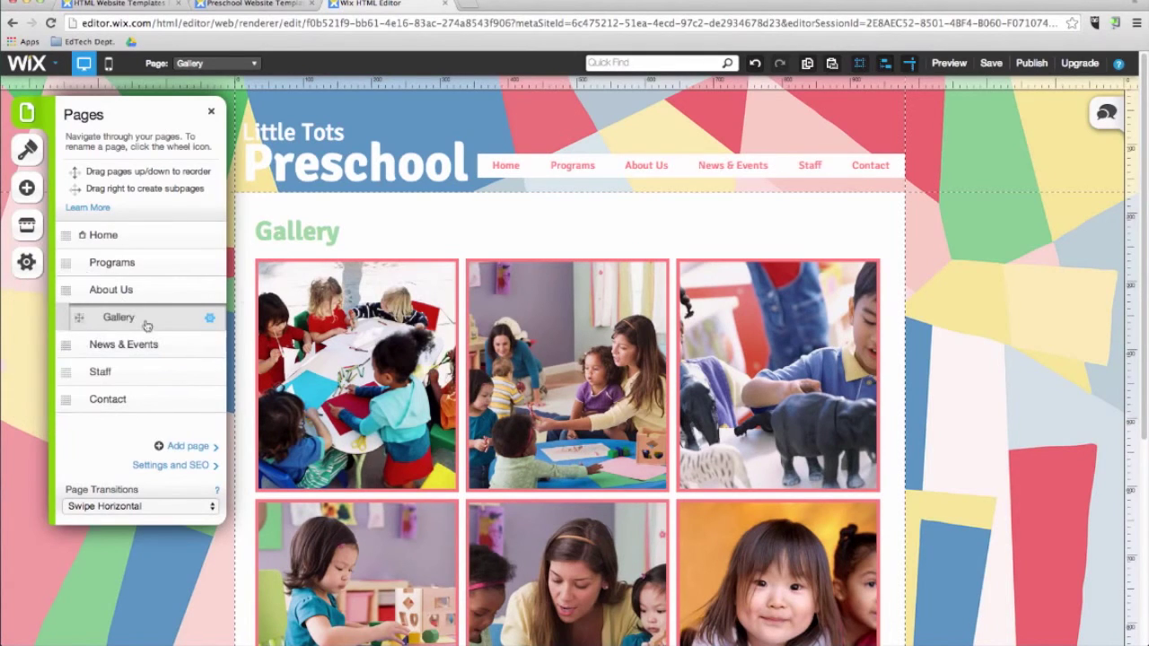
pyautogui.click(948, 63)
pyautogui.click(738, 168)
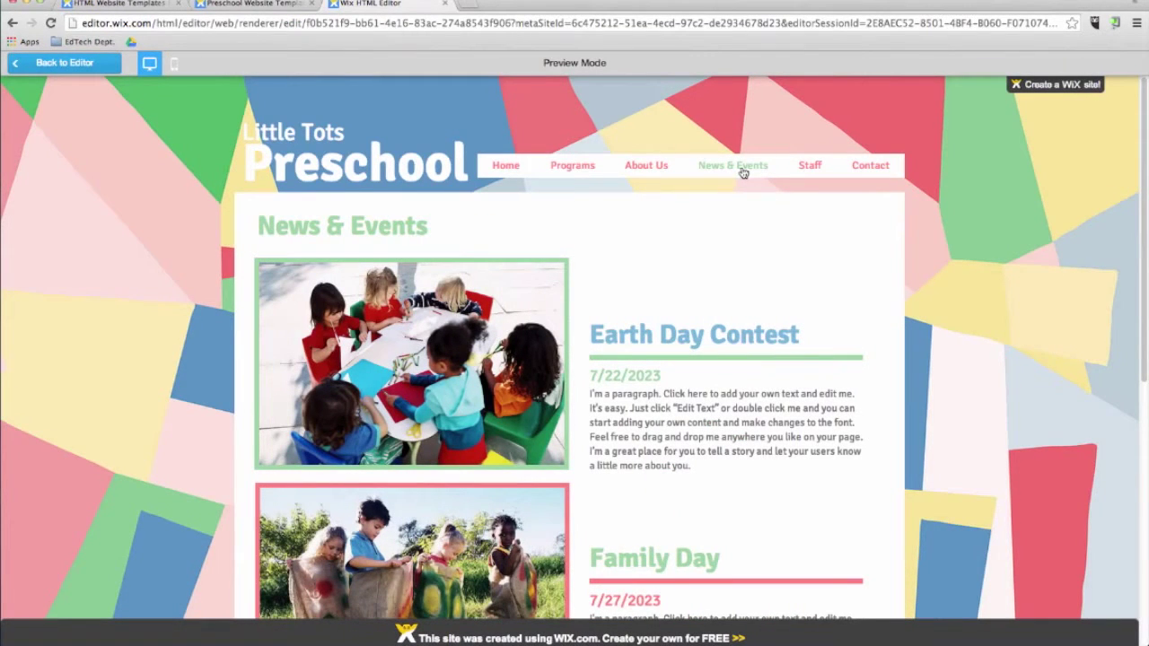
pyautogui.click(65, 63)
pyautogui.click(27, 114)
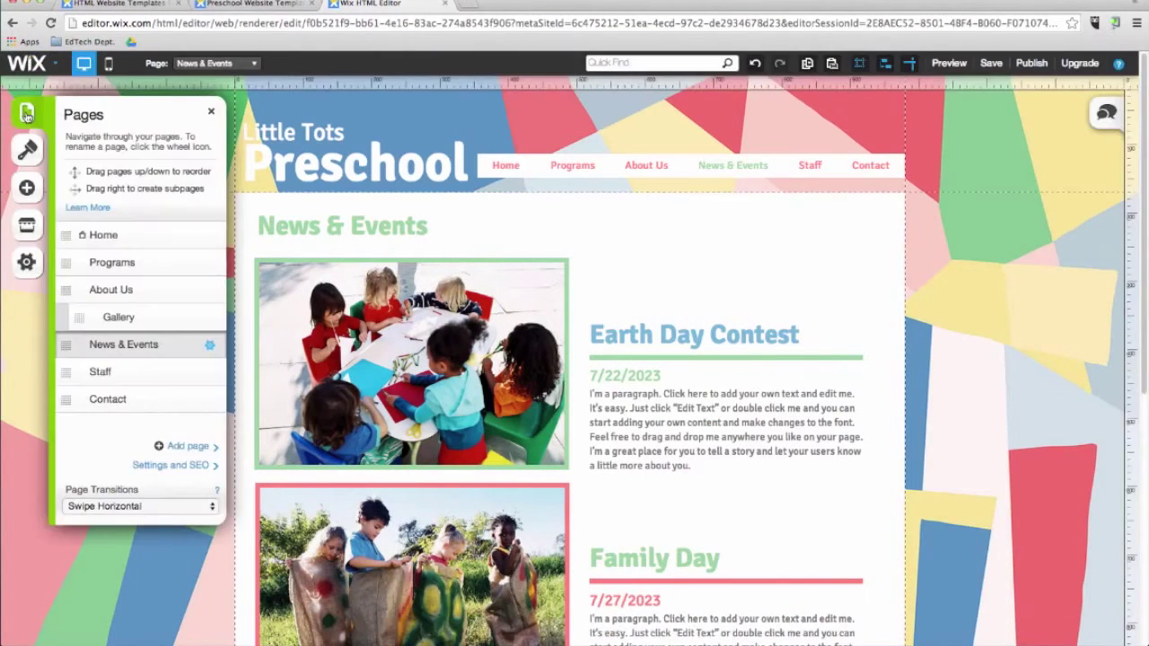
# Step: Add a 'School Clubs' page with the About3 layout and place it above Contact
pyautogui.click(189, 447)
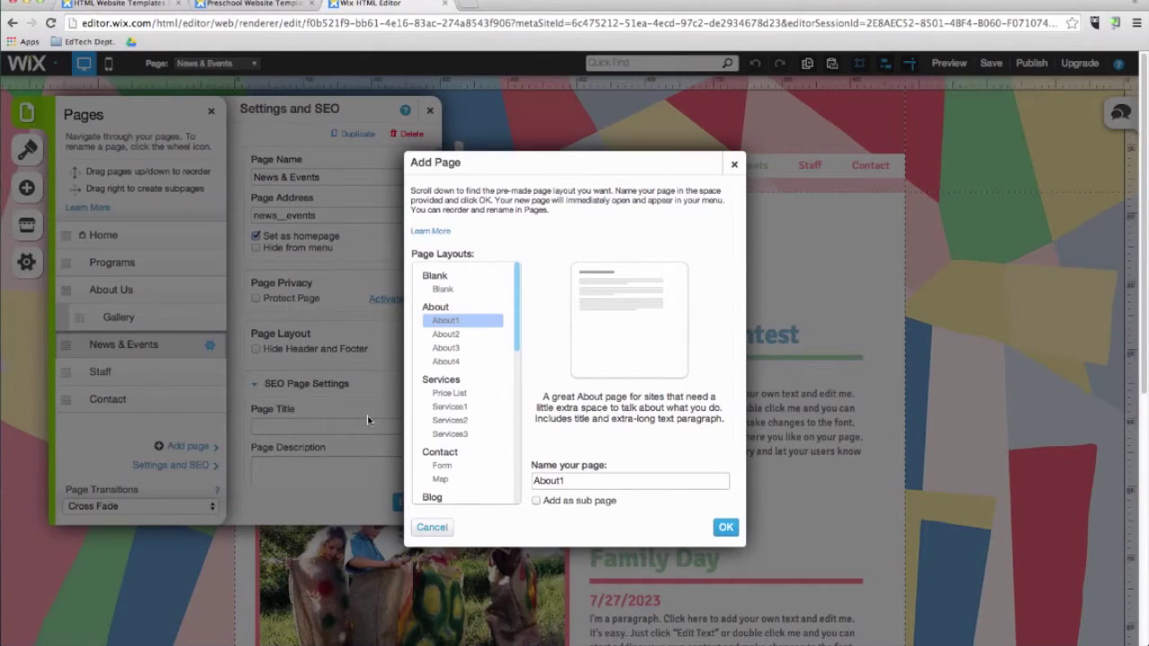
pyautogui.click(438, 364)
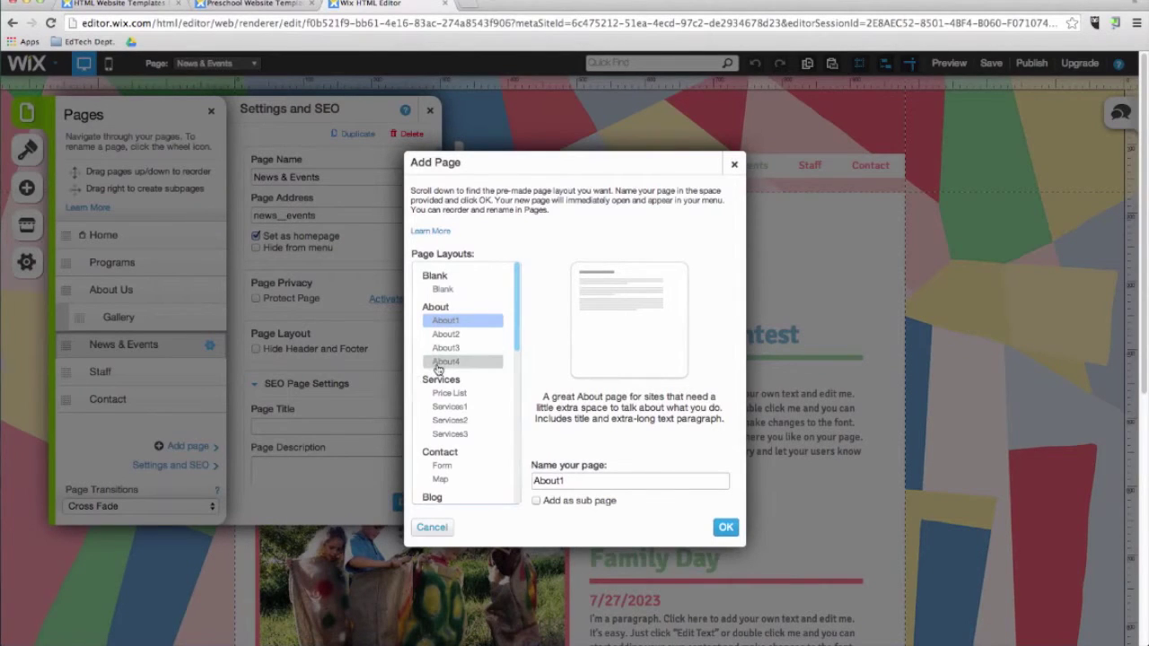
pyautogui.click(443, 350)
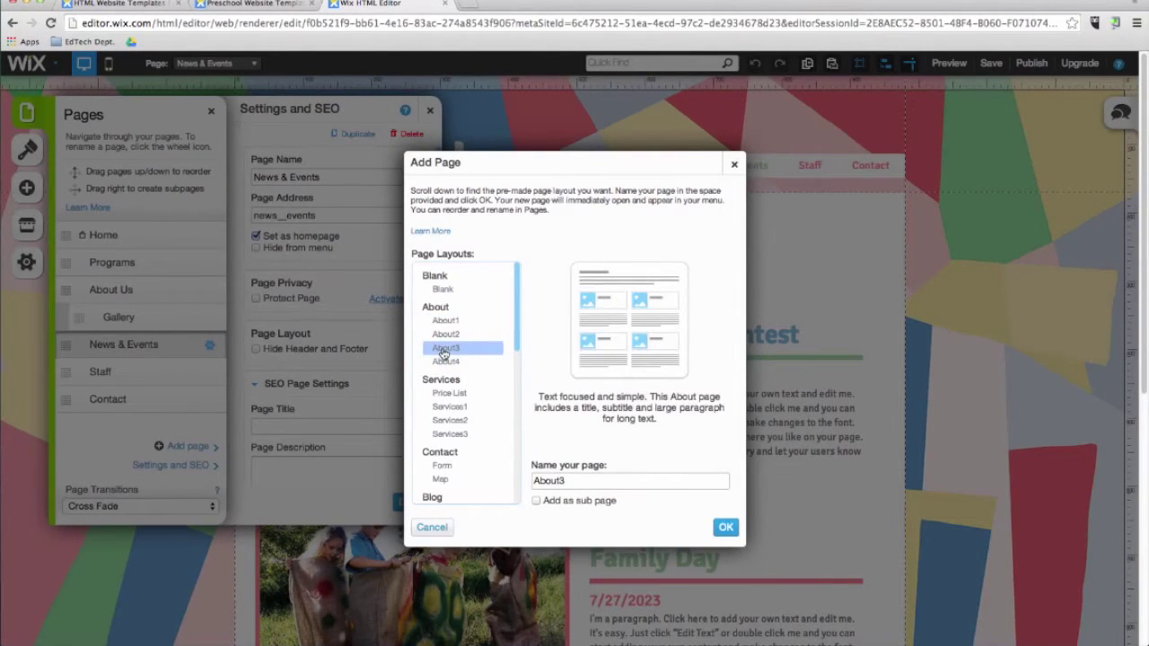
pyautogui.doubleClick(543, 481)
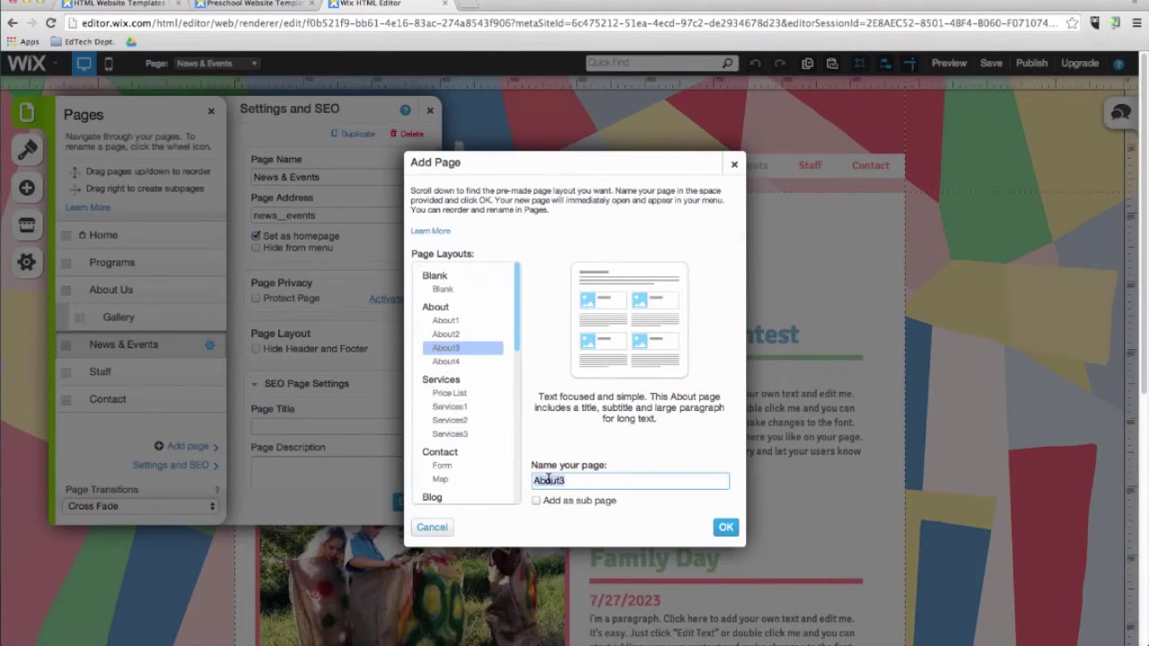
pyautogui.write('School Clubs')
pyautogui.click(726, 528)
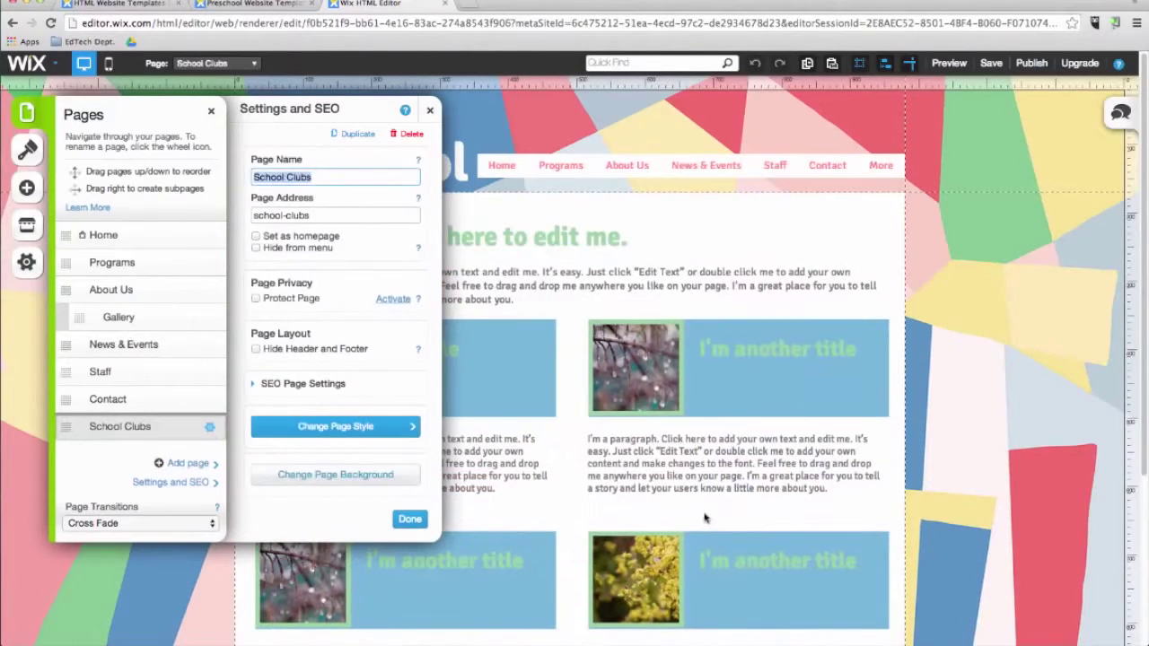
pyautogui.moveTo(67, 427); pyautogui.dragTo(69, 398)
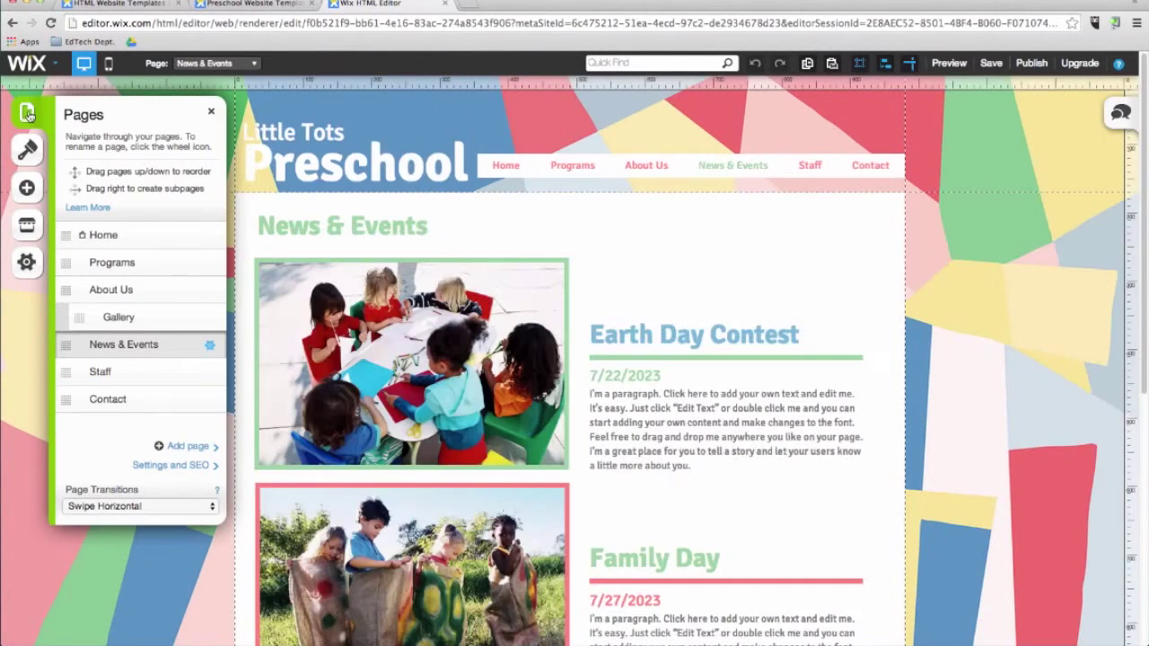
# Step: Set page transitions to Cross Fade, then open the News & Events page settings
pyautogui.click(179, 508)
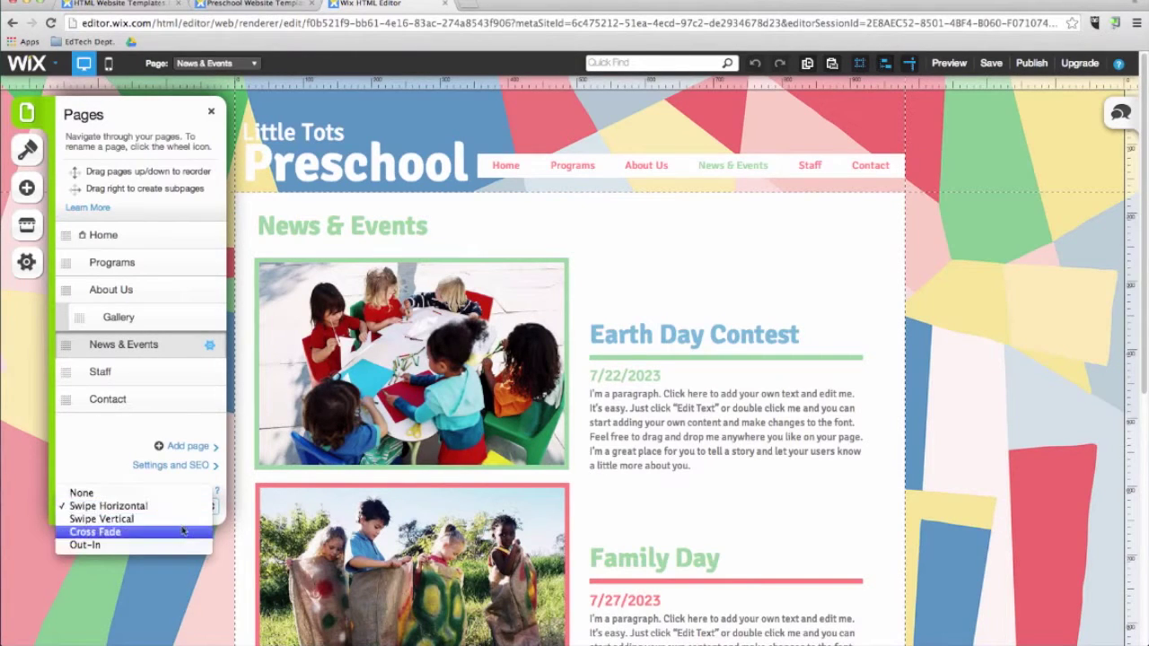
pyautogui.click(184, 519)
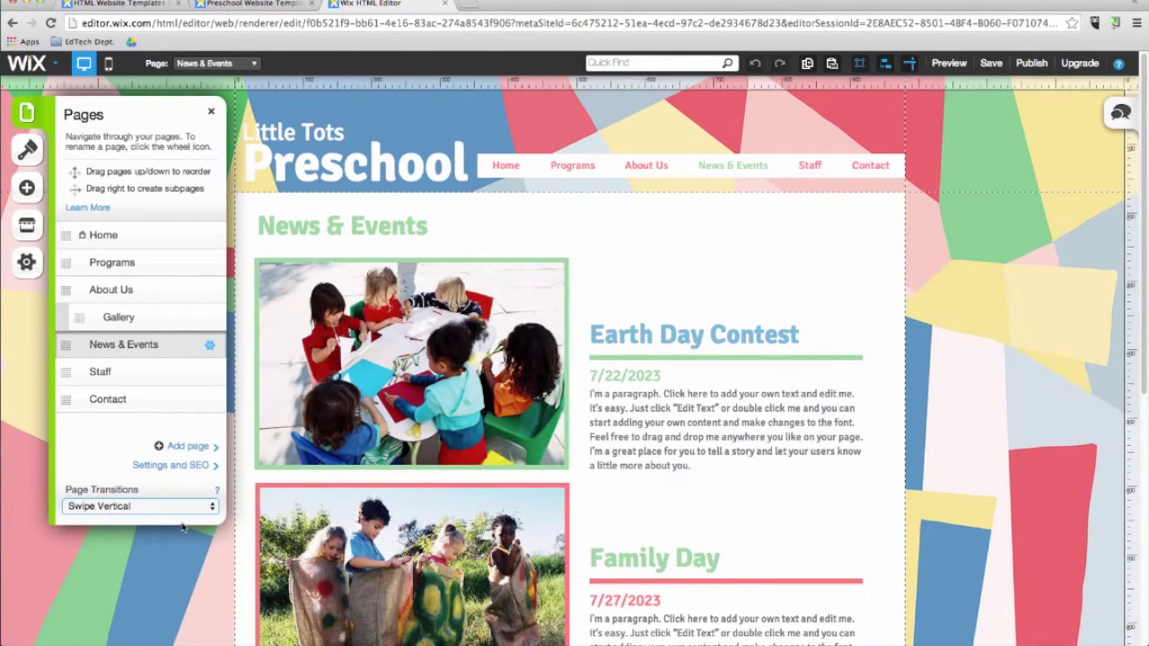
pyautogui.click(185, 509)
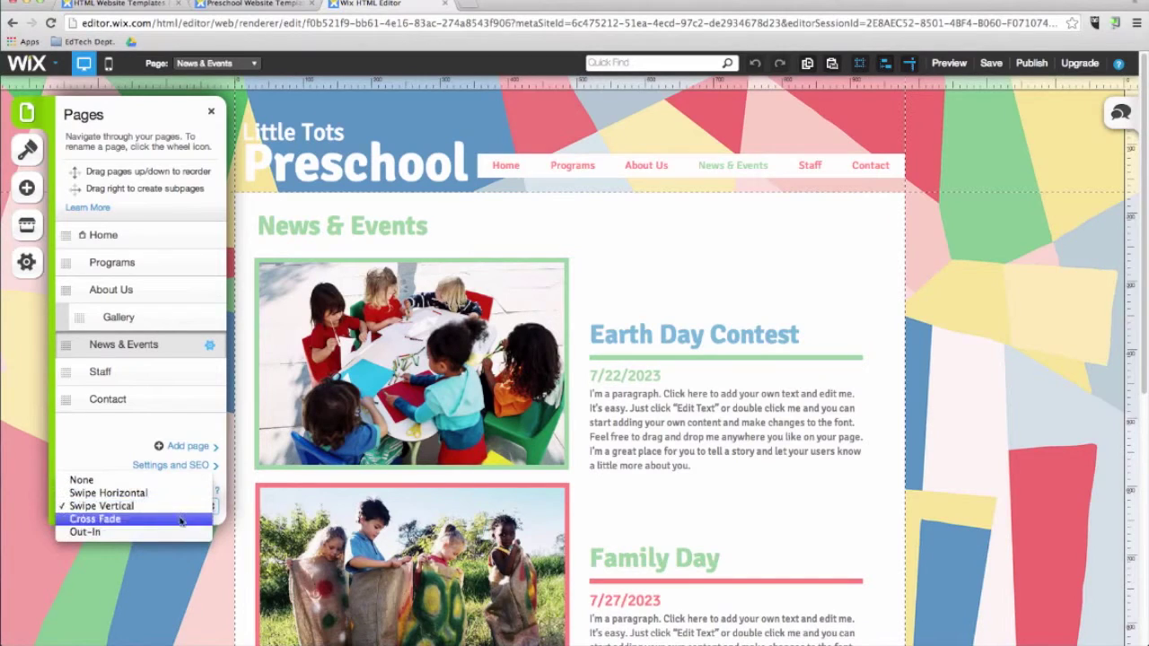
pyautogui.click(181, 521)
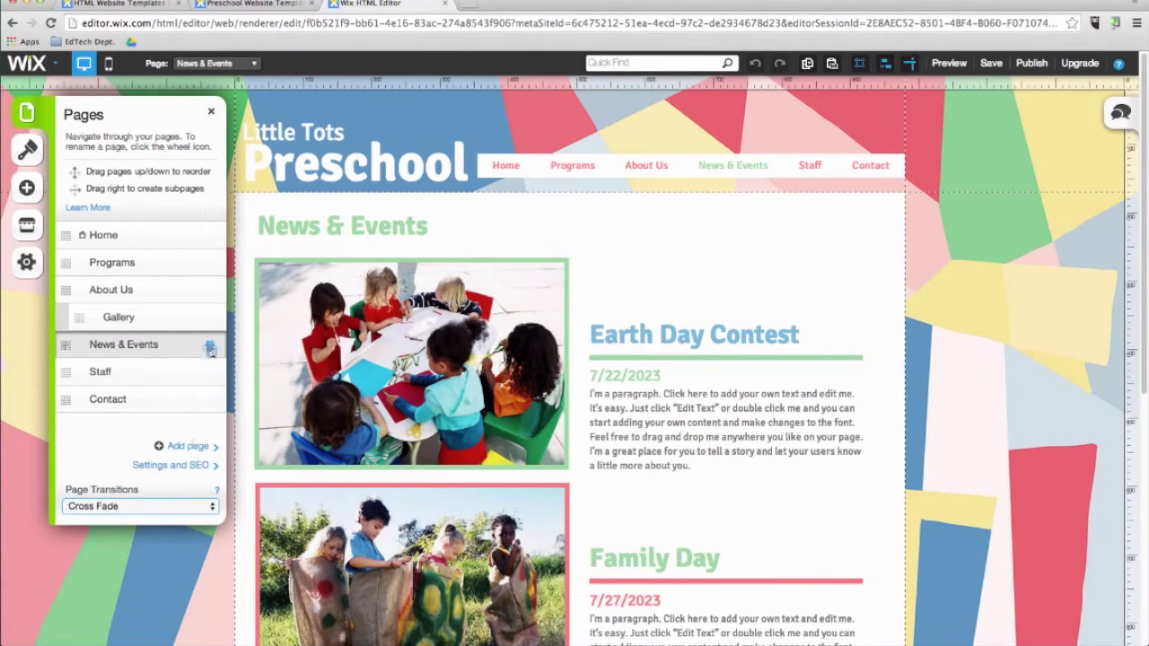
pyautogui.click(210, 348)
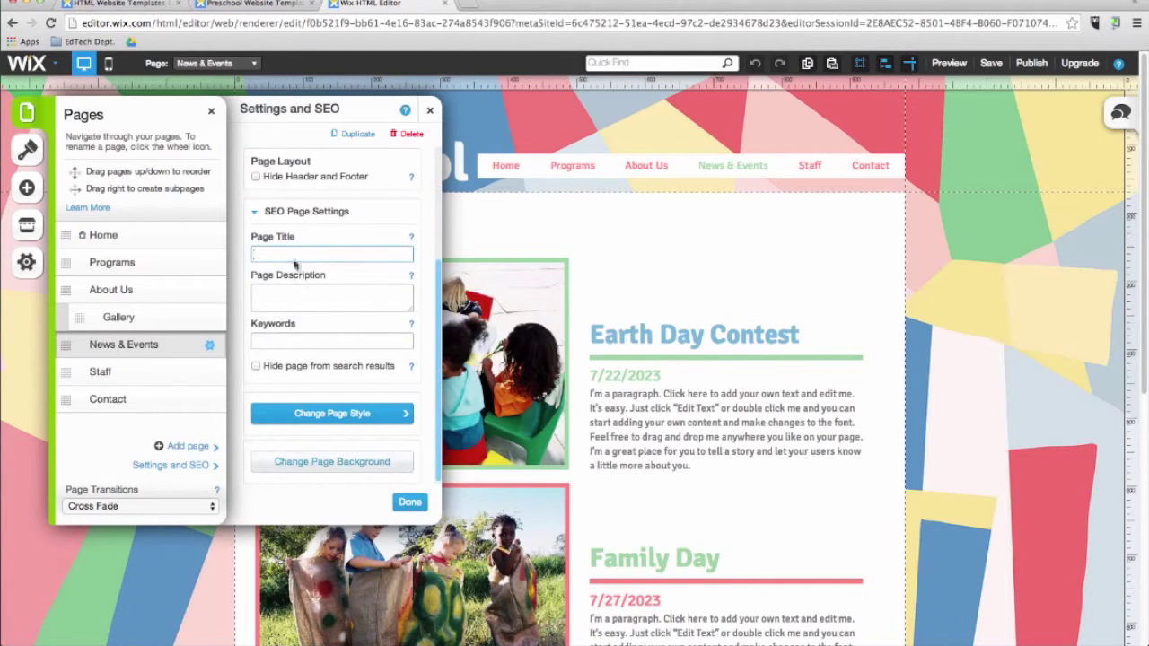
# Step: Check the News & Events page's SEO description and keywords fields
pyautogui.click(307, 293)
pyautogui.click(304, 342)
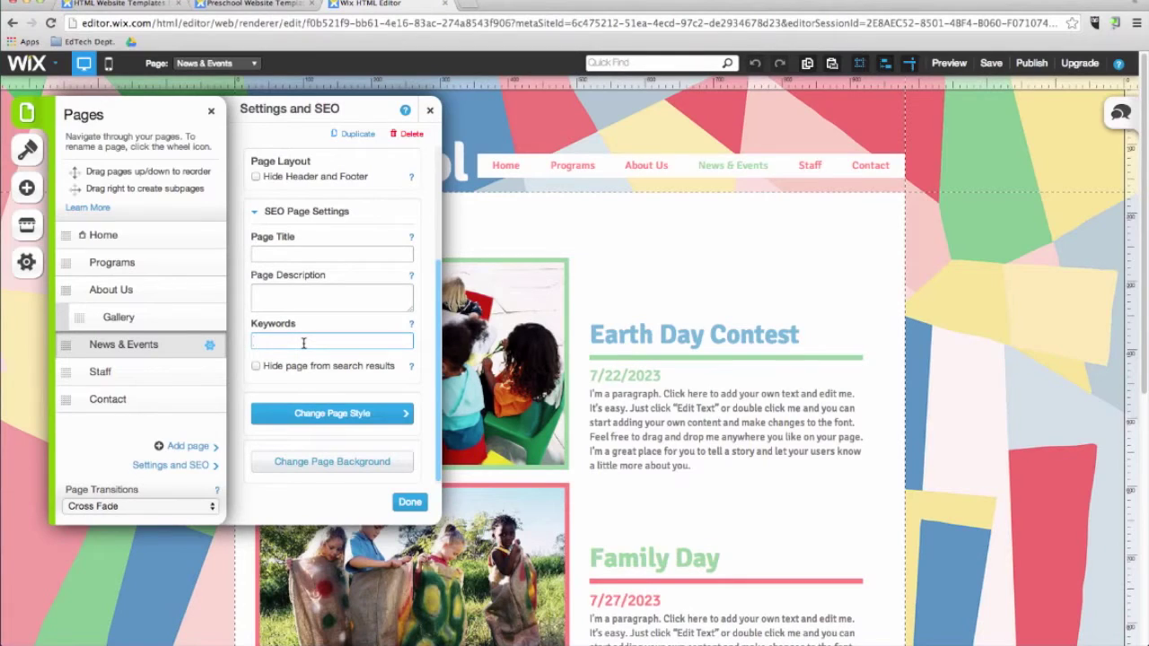
pyautogui.scroll(4, 302, 323)
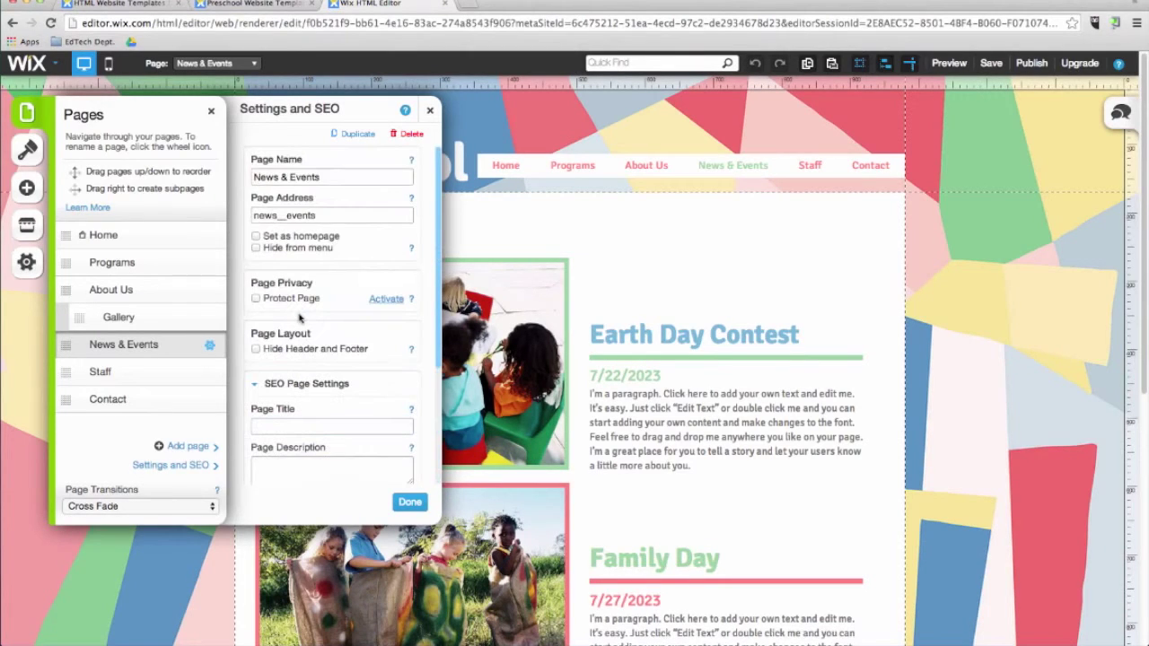
# Step: Make News & Events the homepage, try and cancel page protection, and hide it from the menu
pyautogui.click(256, 236)
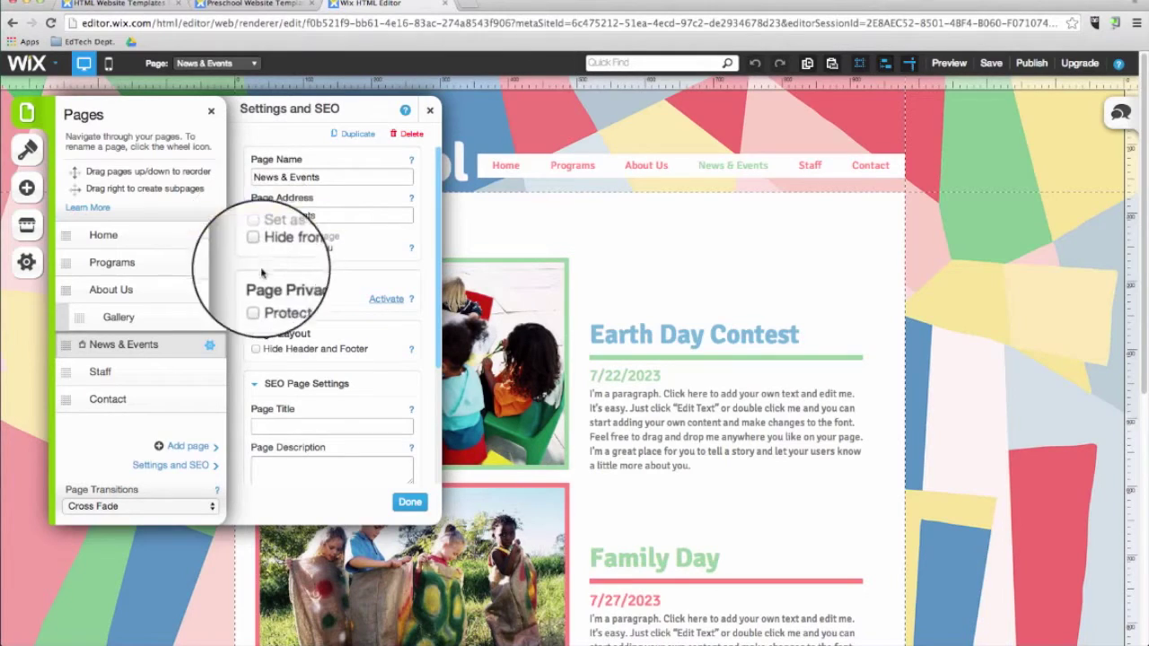
pyautogui.click(256, 298)
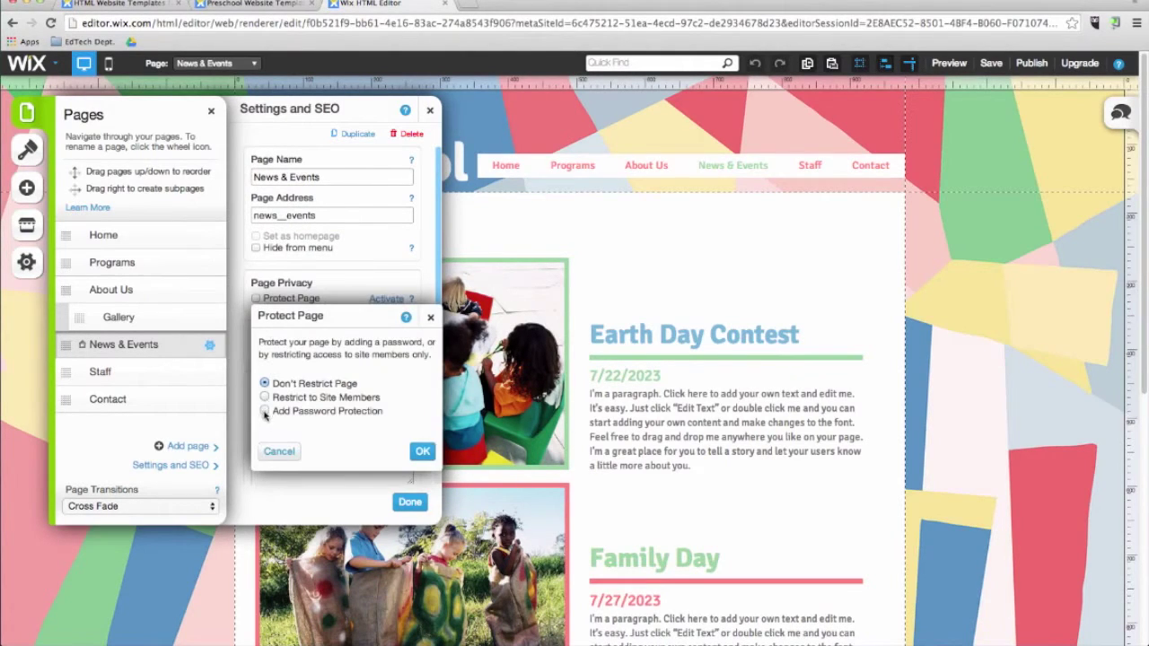
pyautogui.click(429, 318)
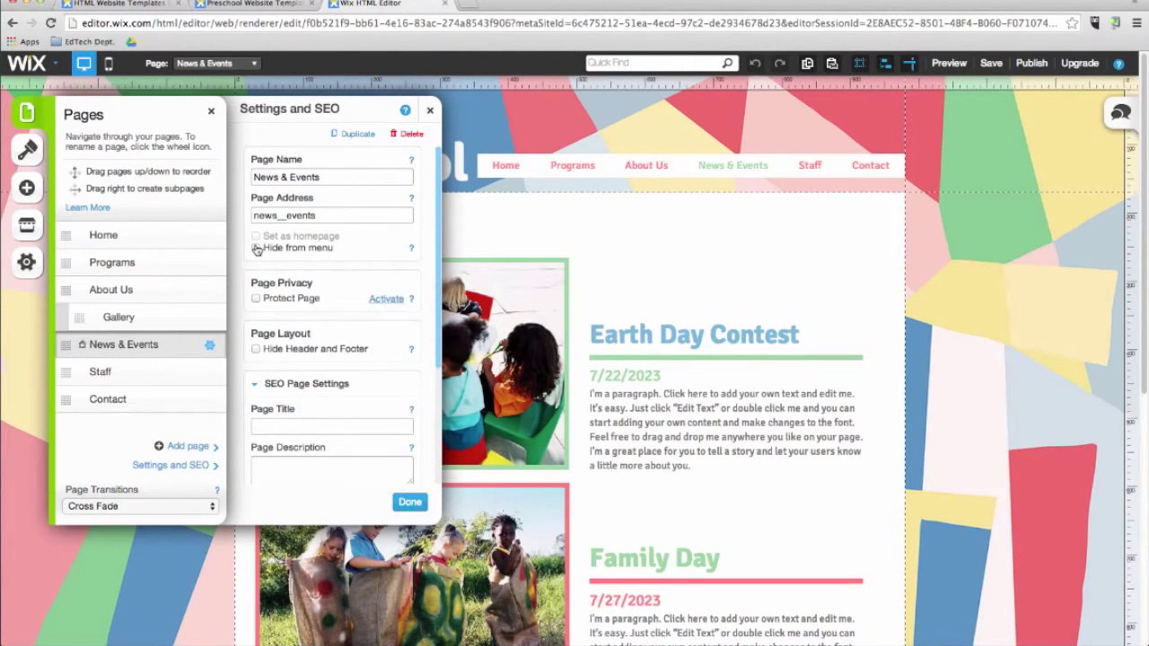
pyautogui.click(256, 247)
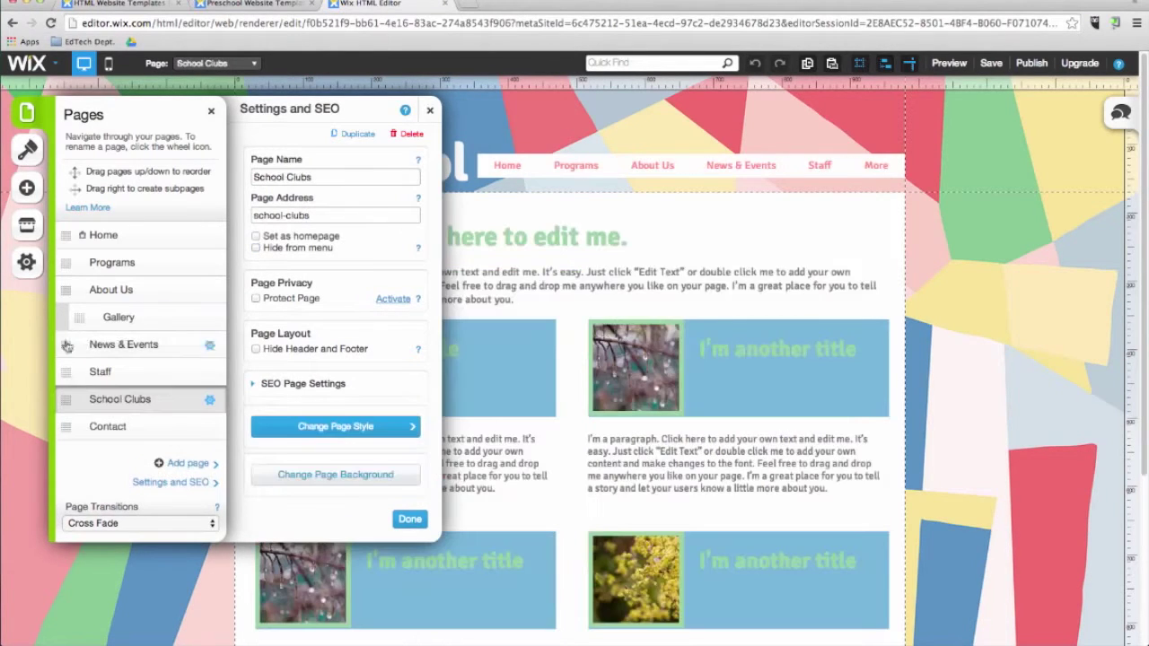
# Step: Replace the page background with the Colorful Diamonds pattern from Wix's free images
pyautogui.click(27, 151)
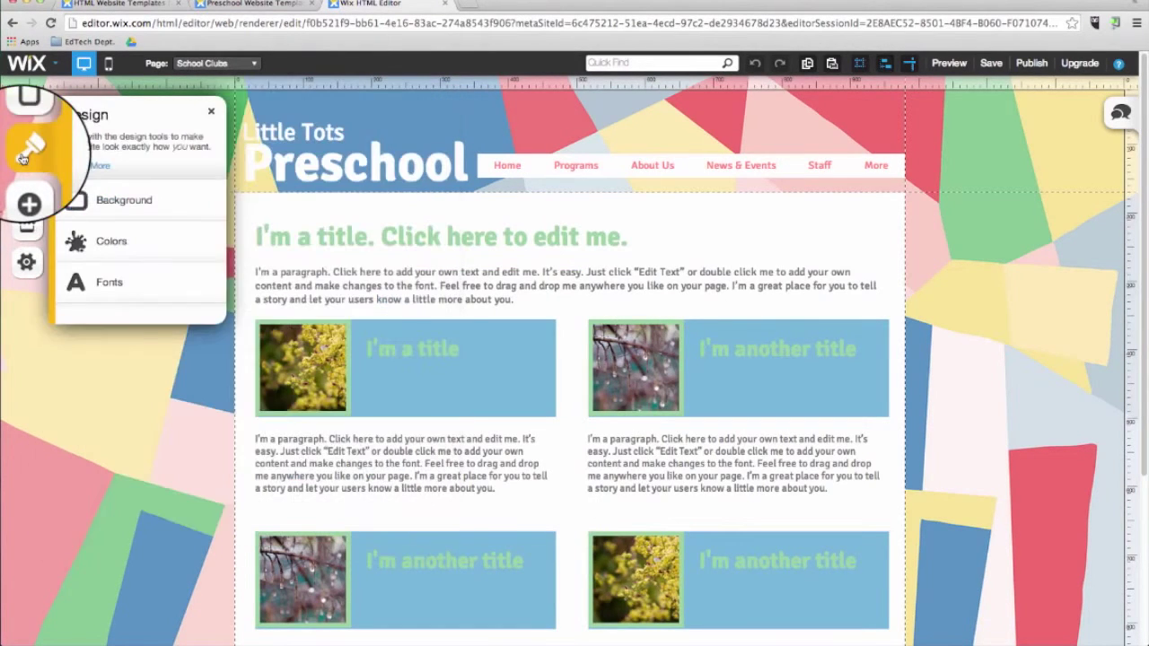
pyautogui.click(92, 189)
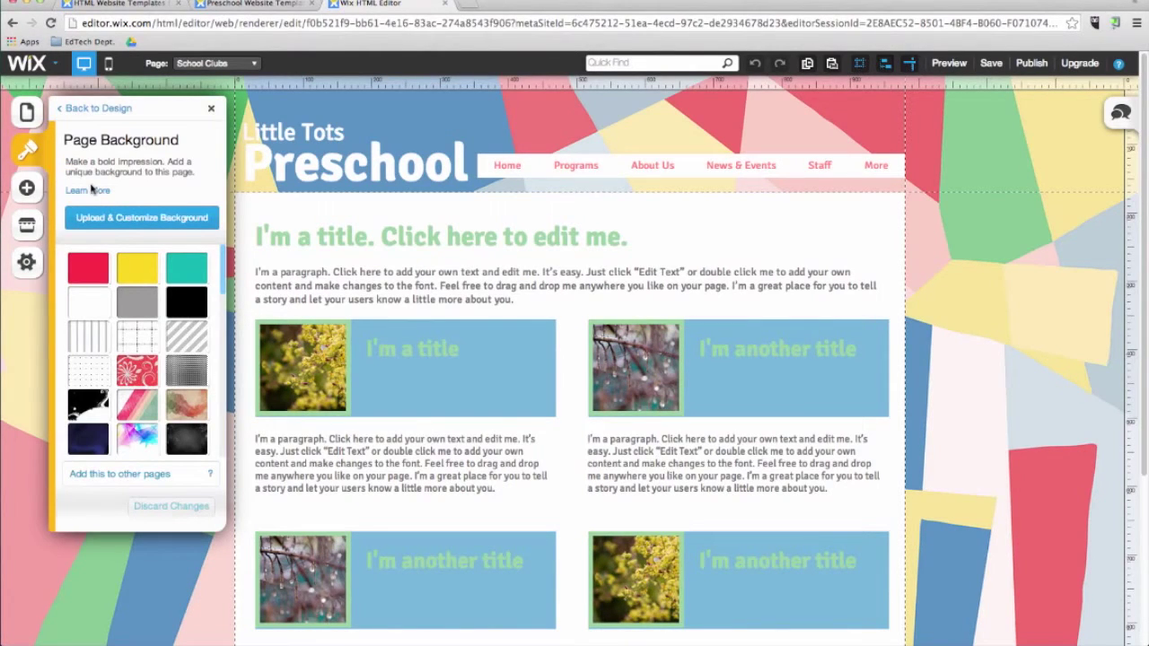
pyautogui.click(123, 230)
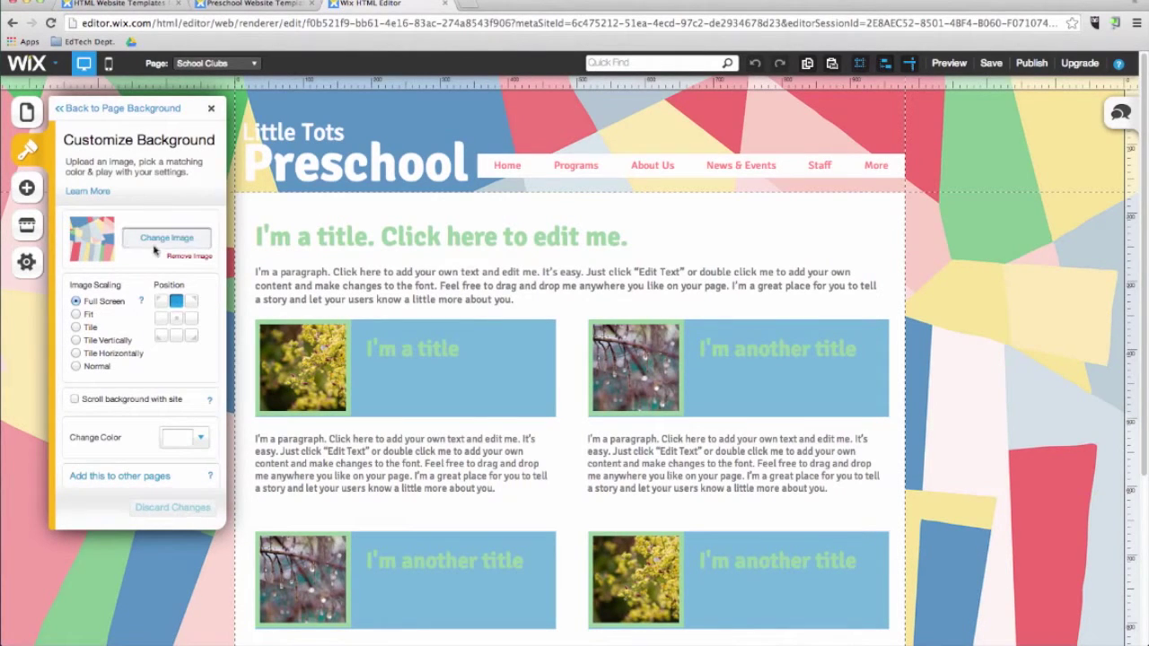
pyautogui.click(154, 247)
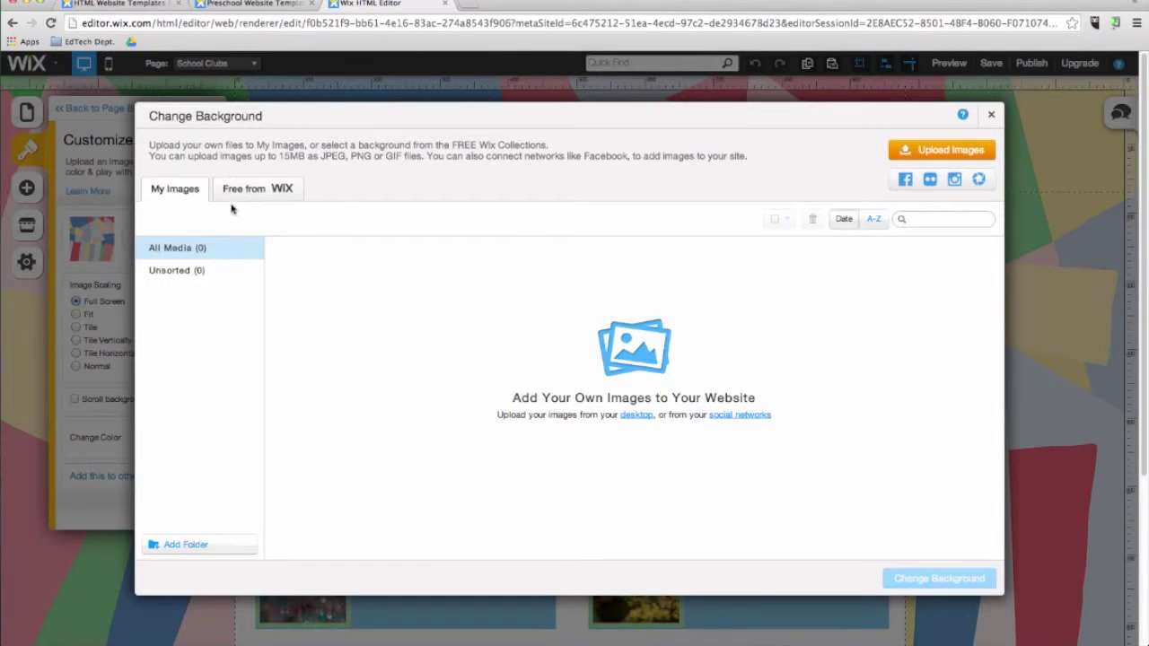
pyautogui.click(244, 191)
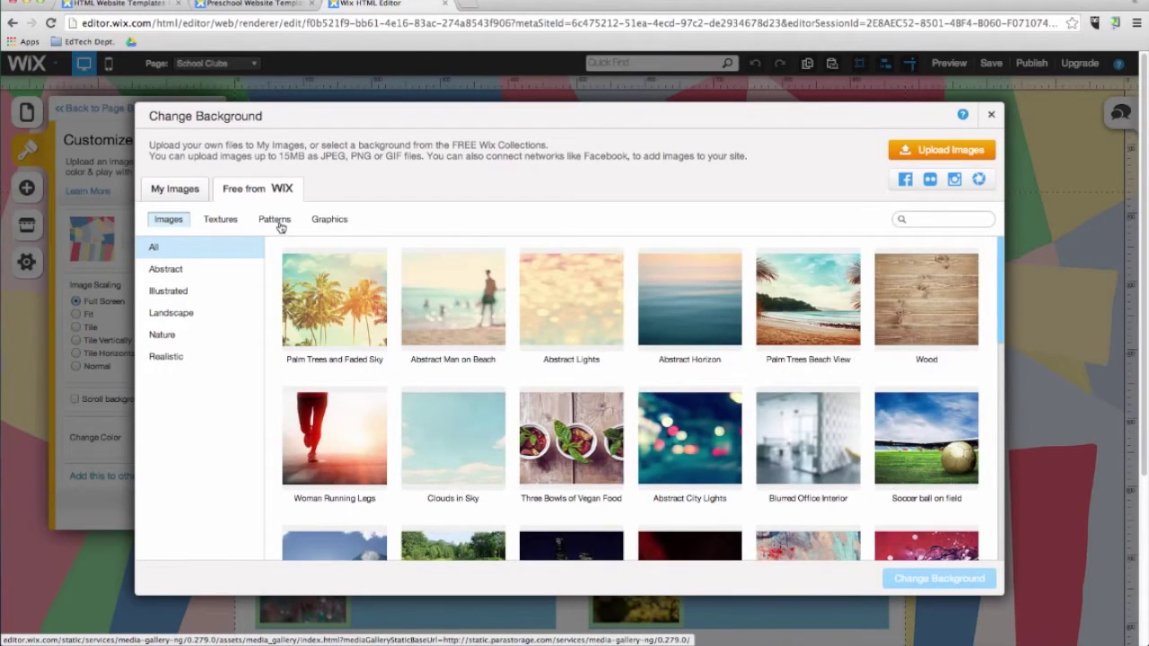
pyautogui.click(275, 221)
pyautogui.scroll(-10, 408, 332)
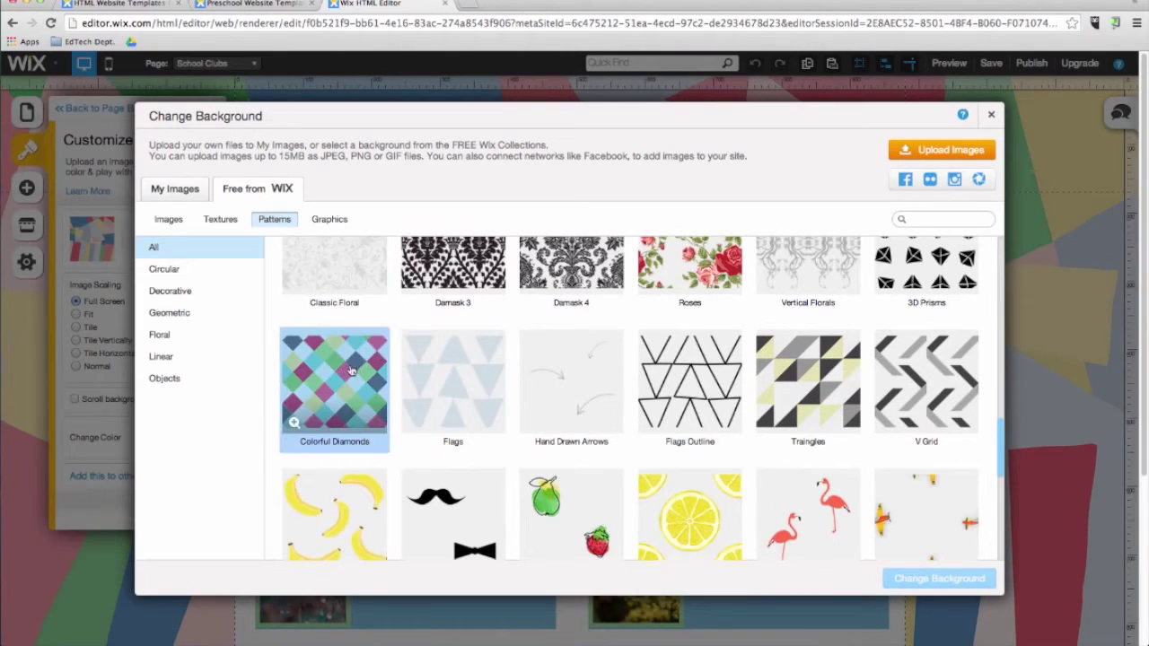
pyautogui.click(350, 372)
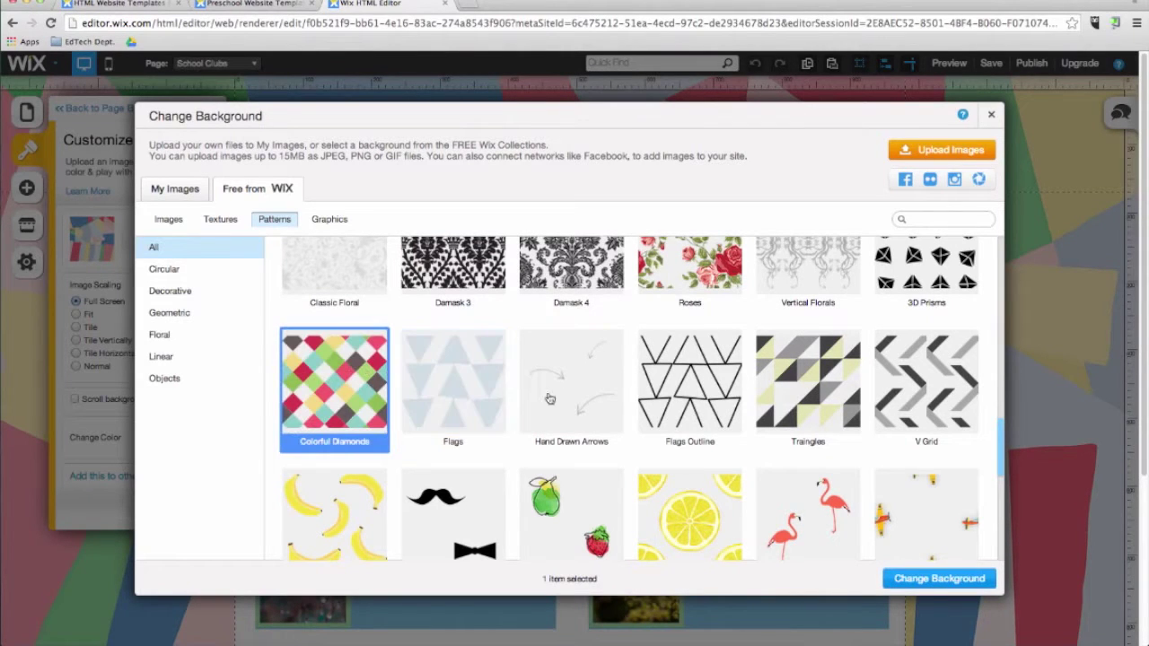
pyautogui.click(931, 580)
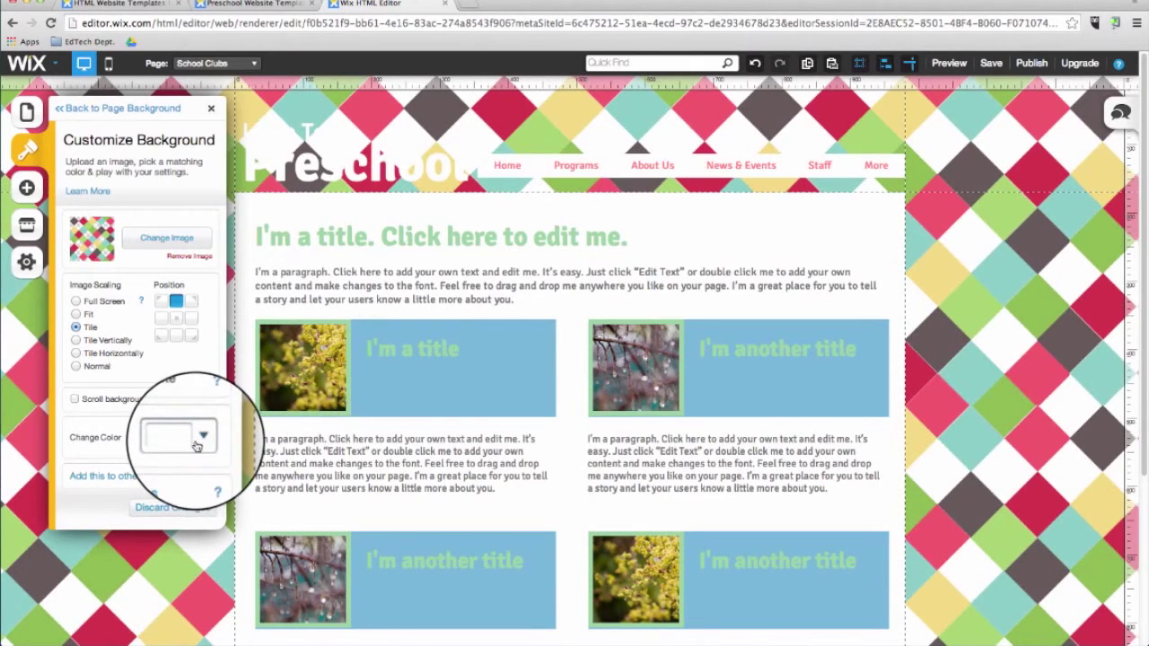
# Step: Tint the diamond-pattern background pink and leave the background settings
pyautogui.click(197, 440)
pyautogui.click(200, 471)
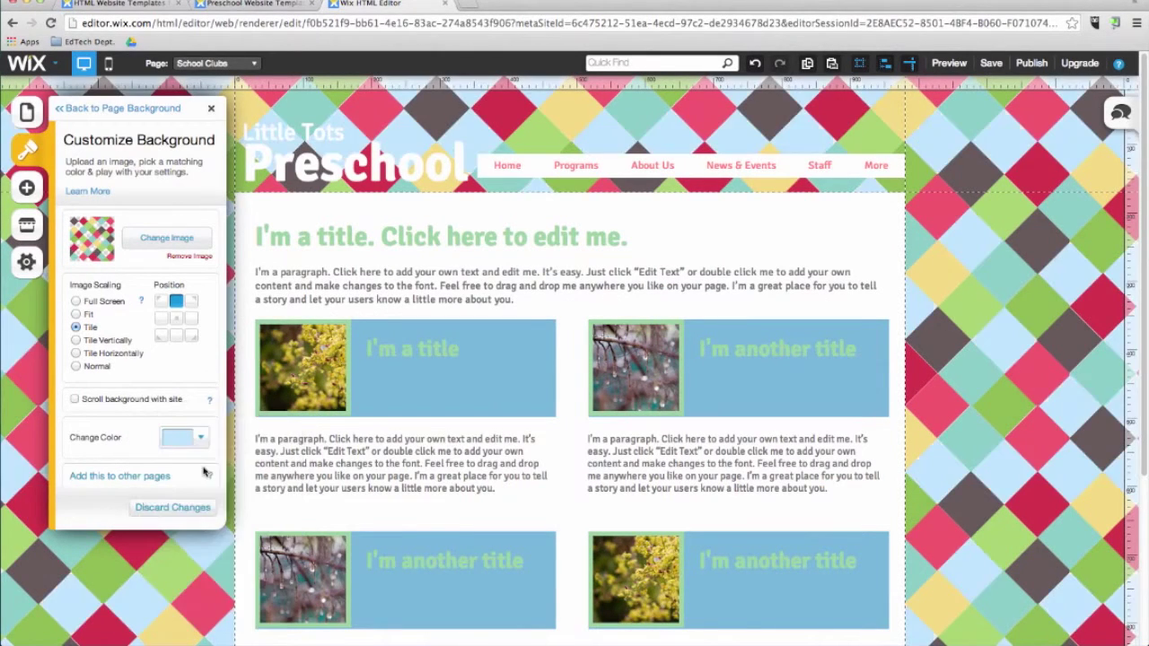
pyautogui.click(201, 440)
pyautogui.click(265, 488)
pyautogui.click(201, 440)
pyautogui.click(267, 488)
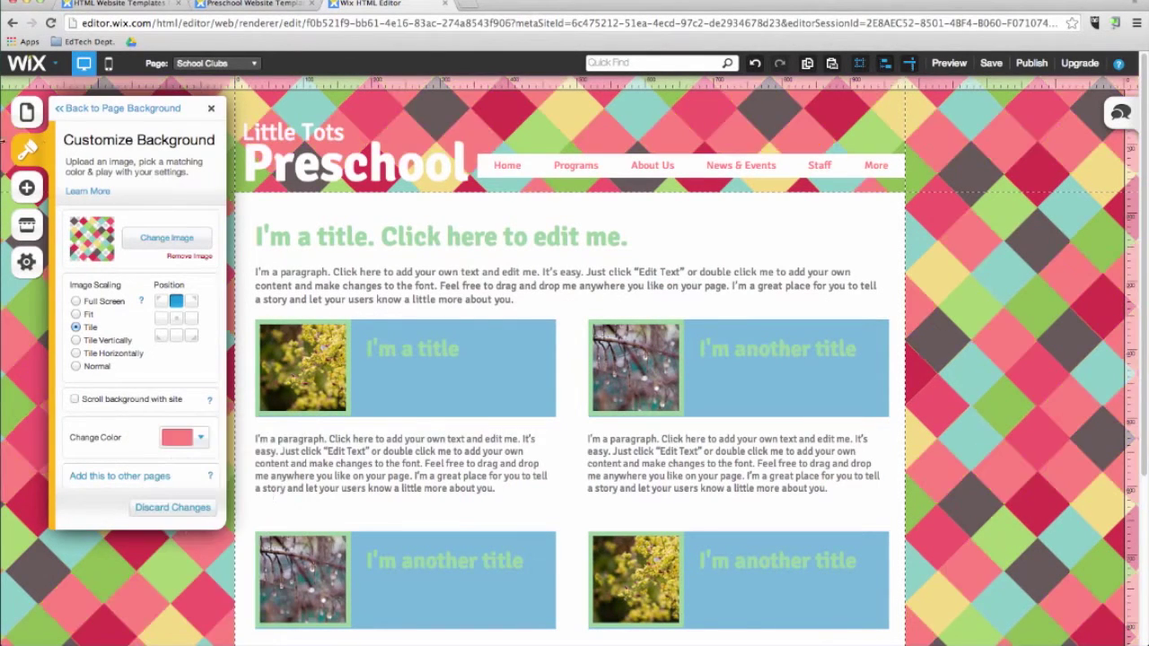
pyautogui.click(85, 108)
# Step: Customise the colour palette, lightening its main red colour to a soft pink
pyautogui.click(74, 109)
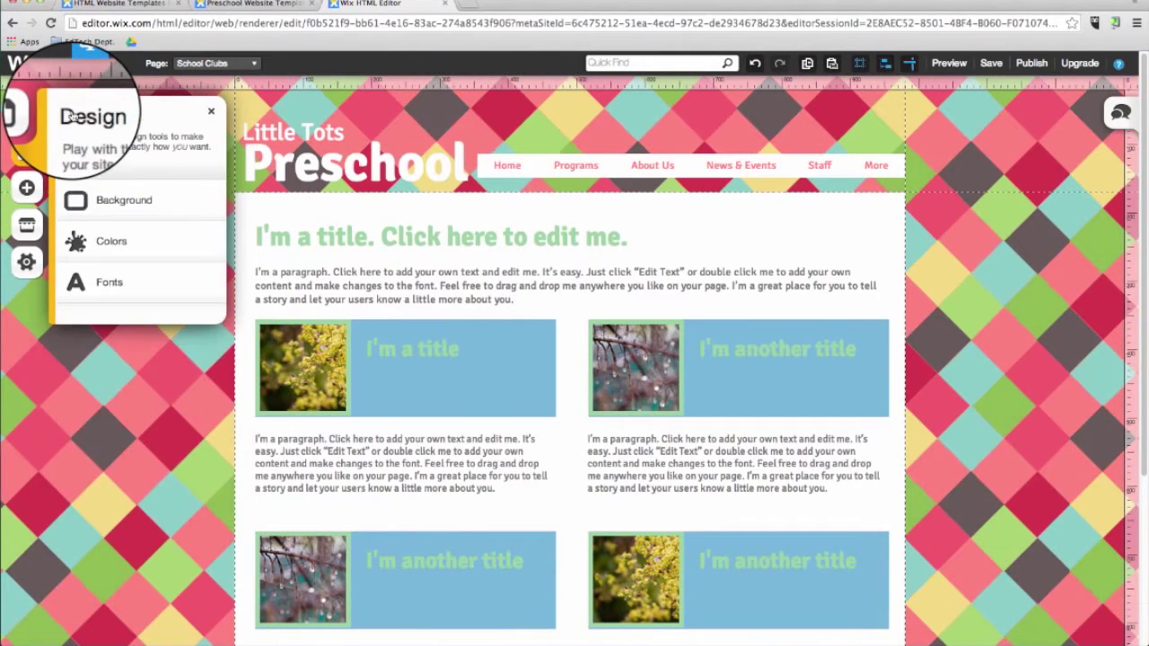
pyautogui.click(106, 245)
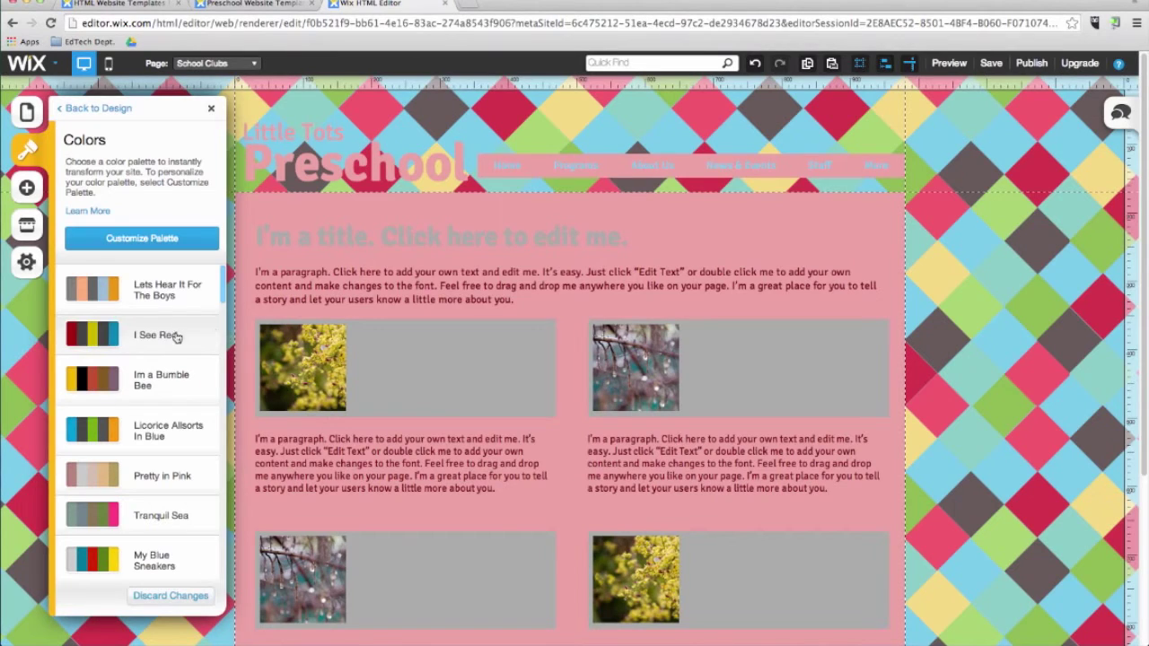
pyautogui.click(178, 247)
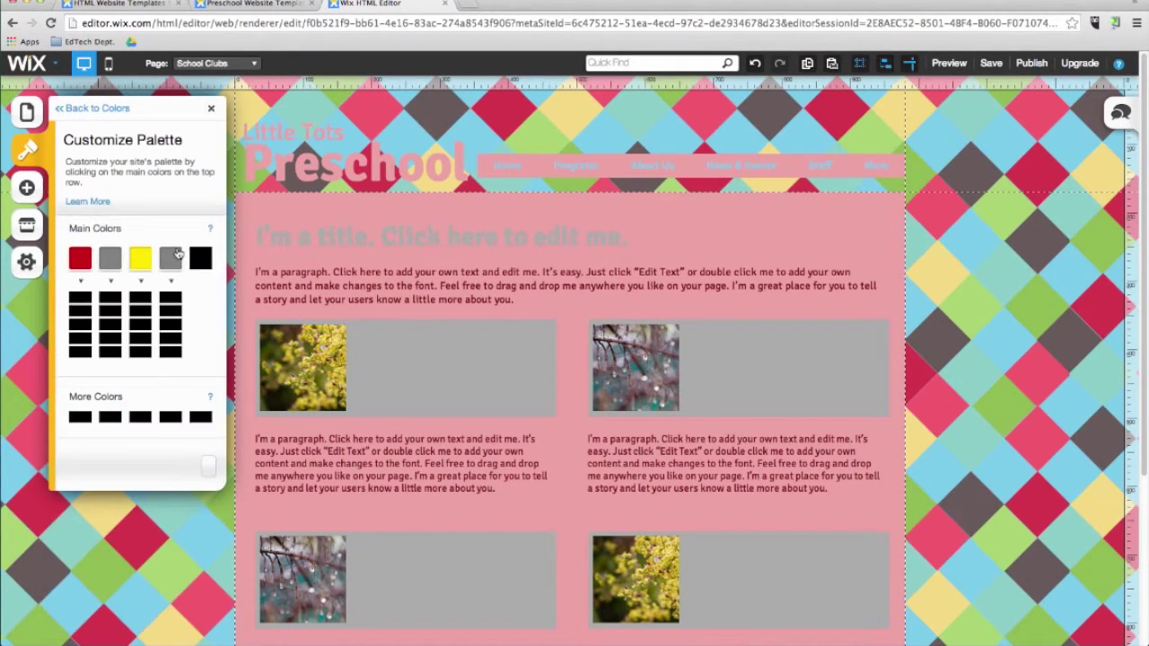
pyautogui.click(80, 262)
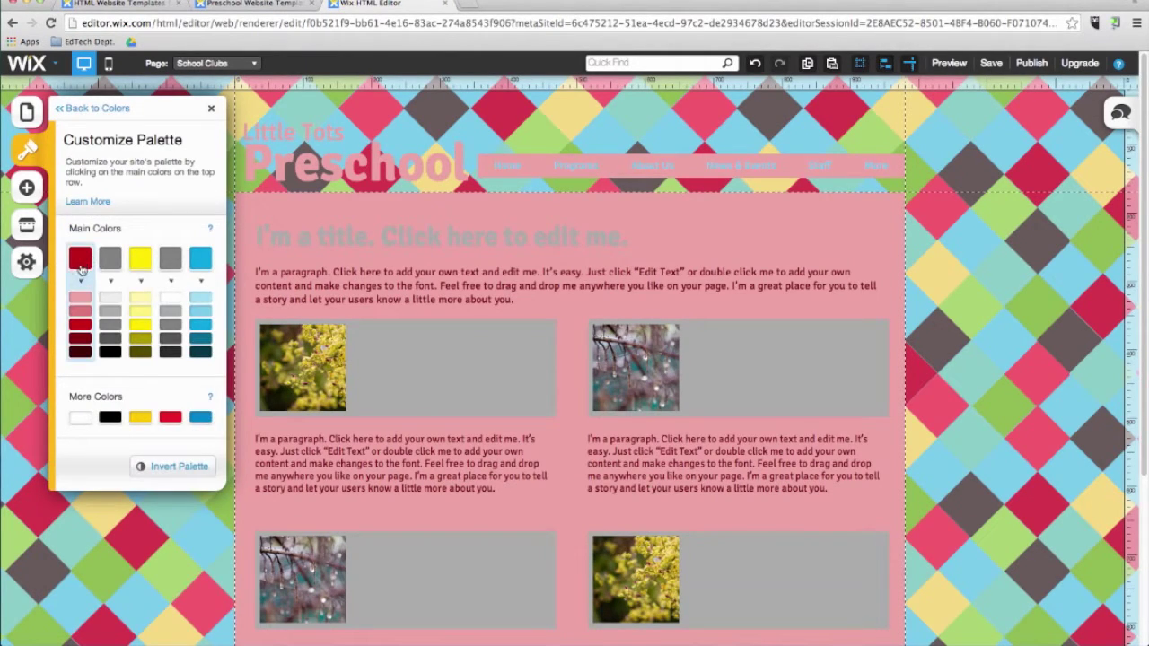
pyautogui.moveTo(193, 321); pyautogui.dragTo(134, 306)
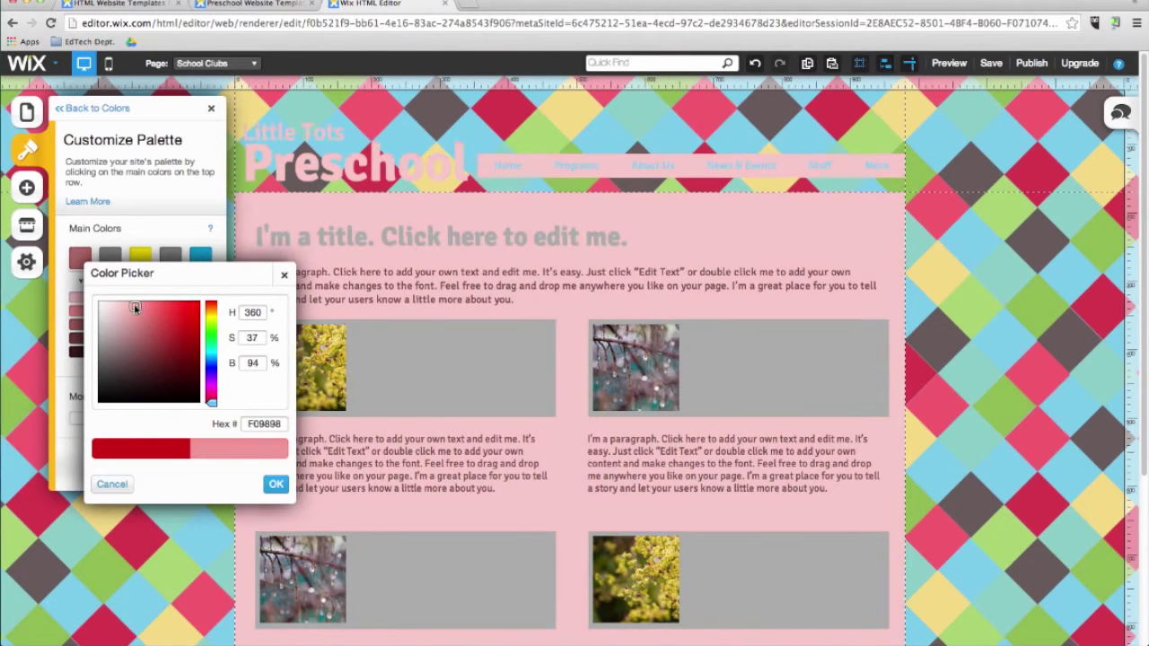
pyautogui.click(276, 484)
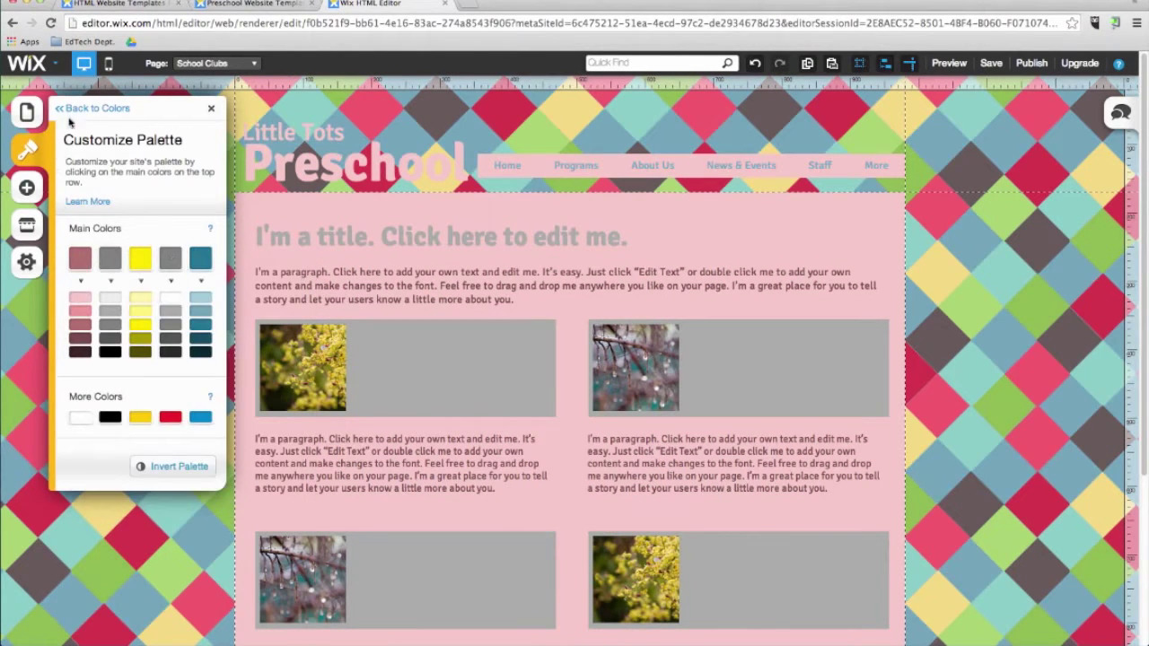
pyautogui.click(75, 113)
# Step: Apply the script-style font scheme to the site
pyautogui.click(75, 109)
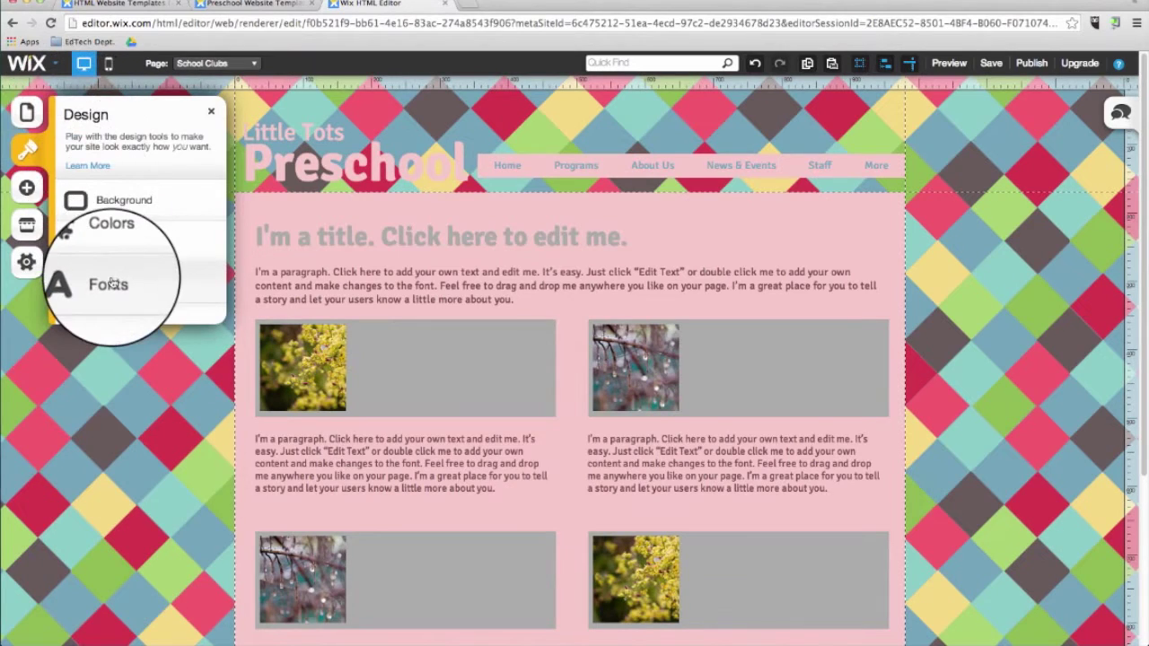
pyautogui.click(139, 295)
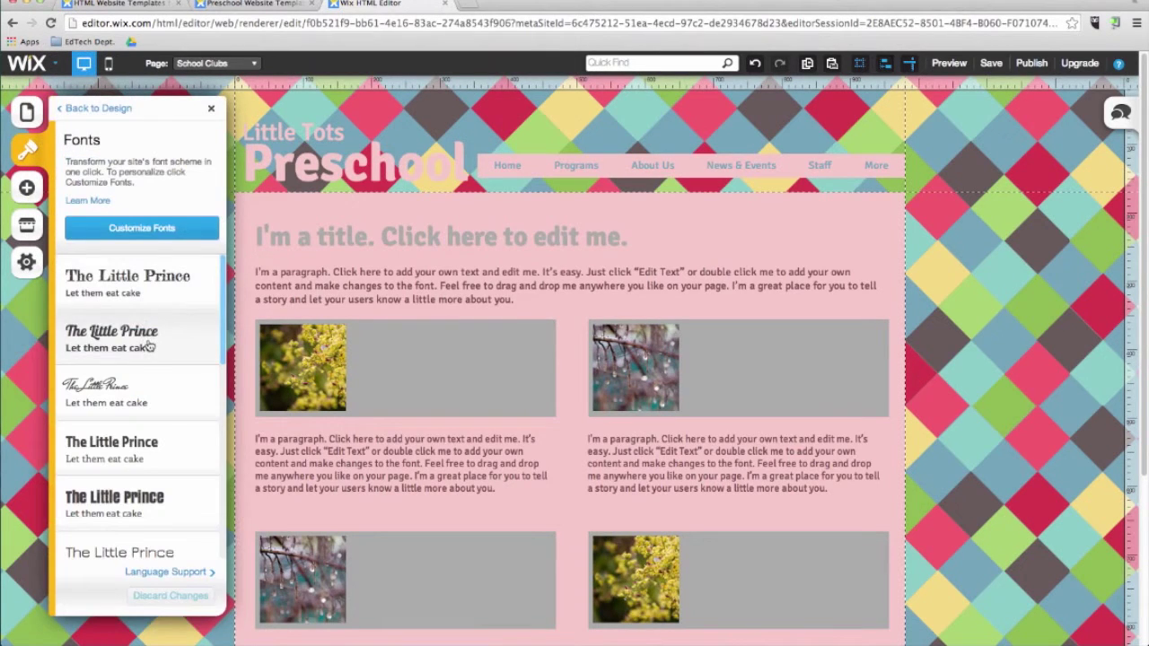
pyautogui.click(148, 347)
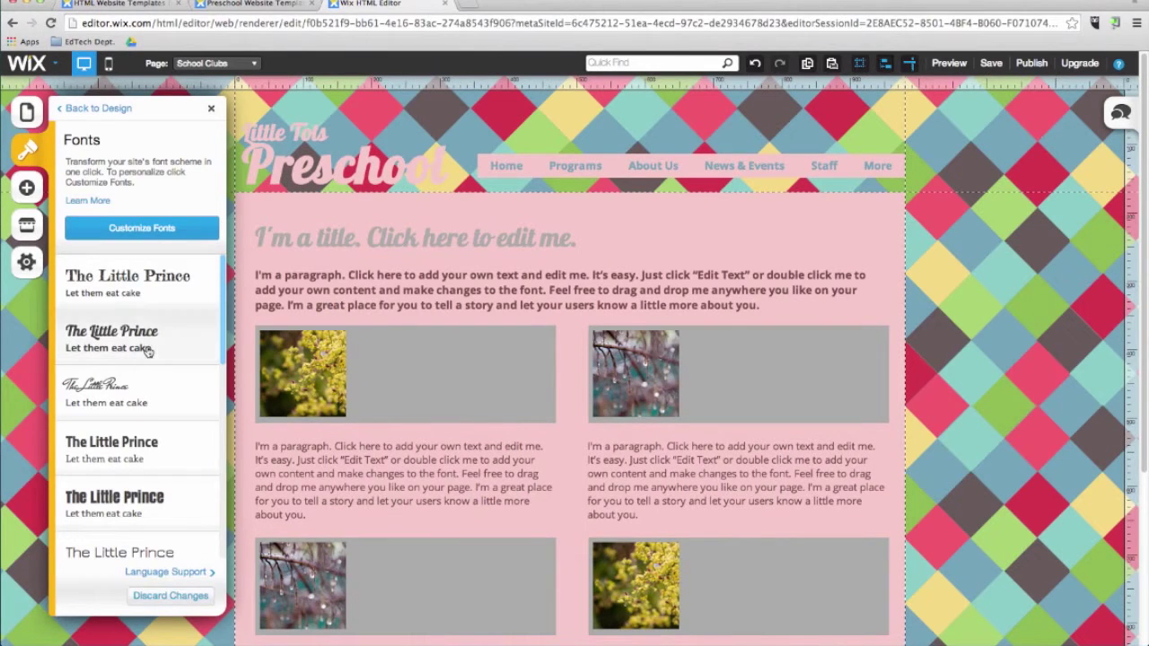
# Step: Set the Title text style to the Monoton font at size 55
pyautogui.click(145, 228)
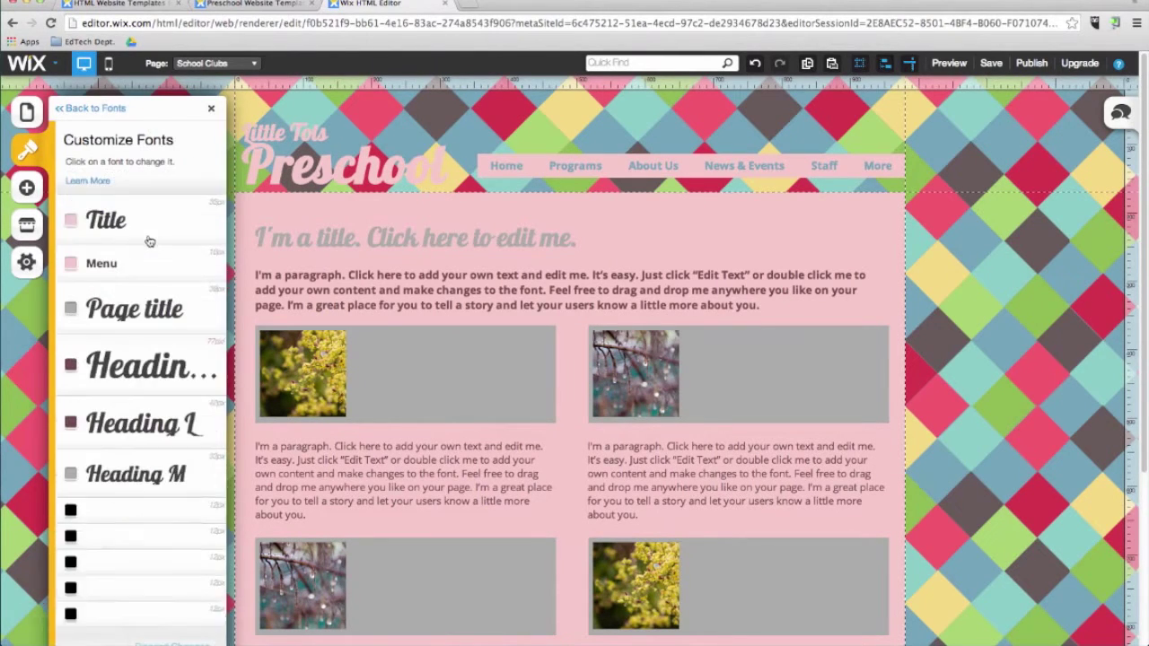
pyautogui.click(149, 240)
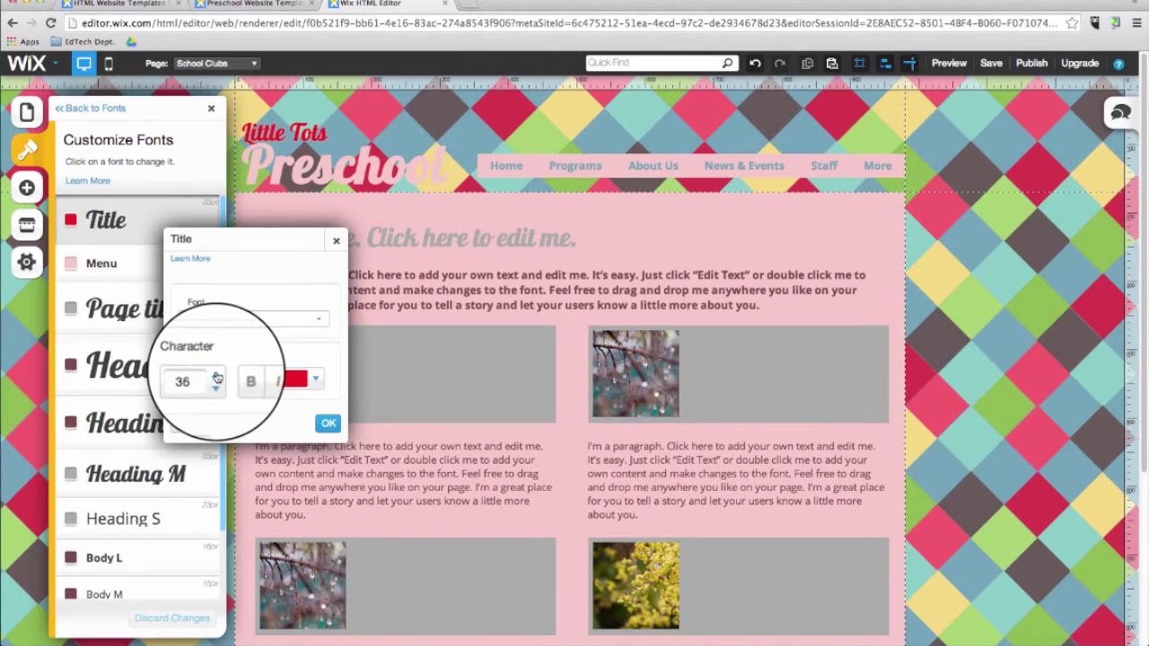
pyautogui.click(215, 377)
pyautogui.click(215, 377)
pyautogui.click(251, 325)
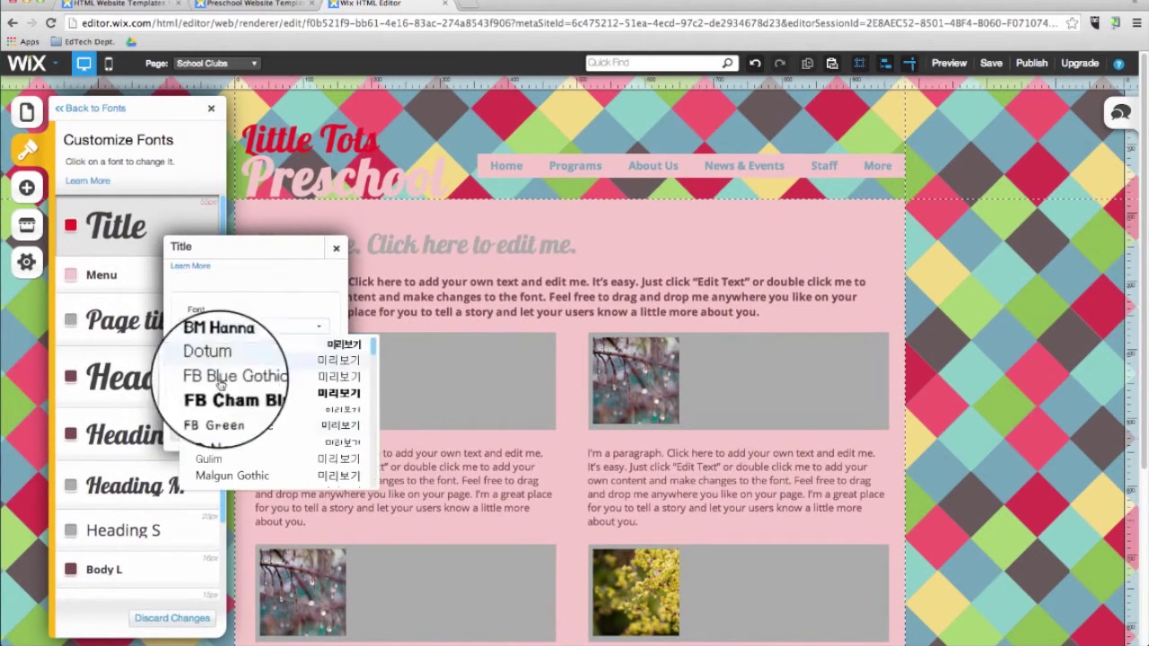
pyautogui.scroll(-3, 228, 447)
pyautogui.scroll(-6, 228, 449)
pyautogui.click(230, 468)
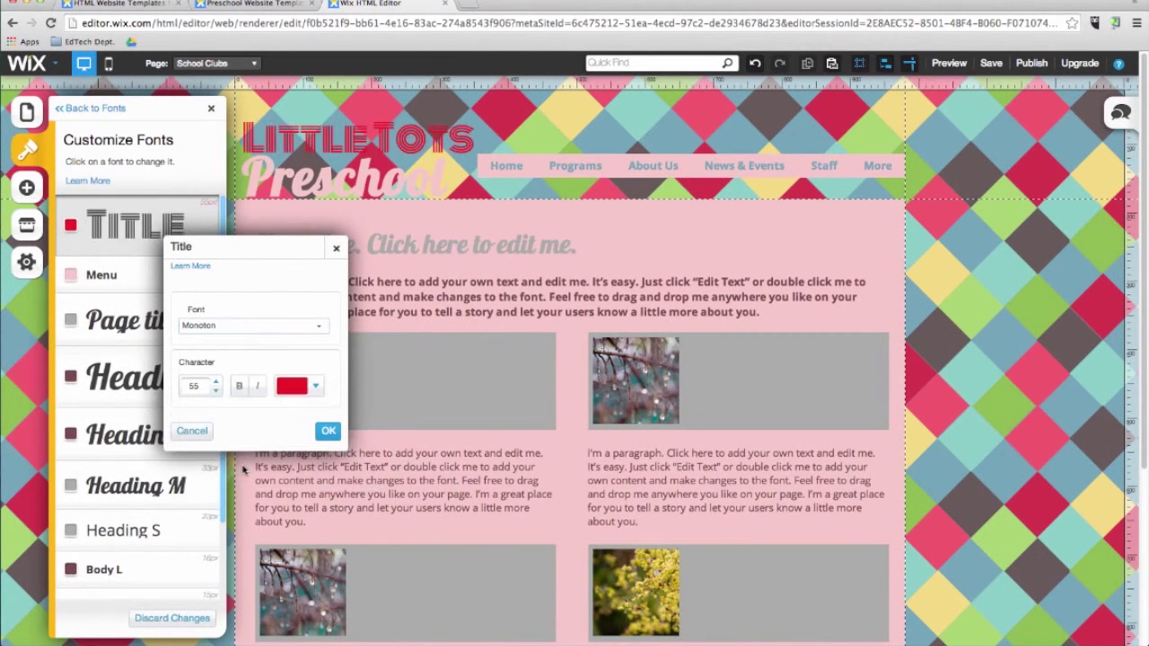
pyautogui.click(329, 431)
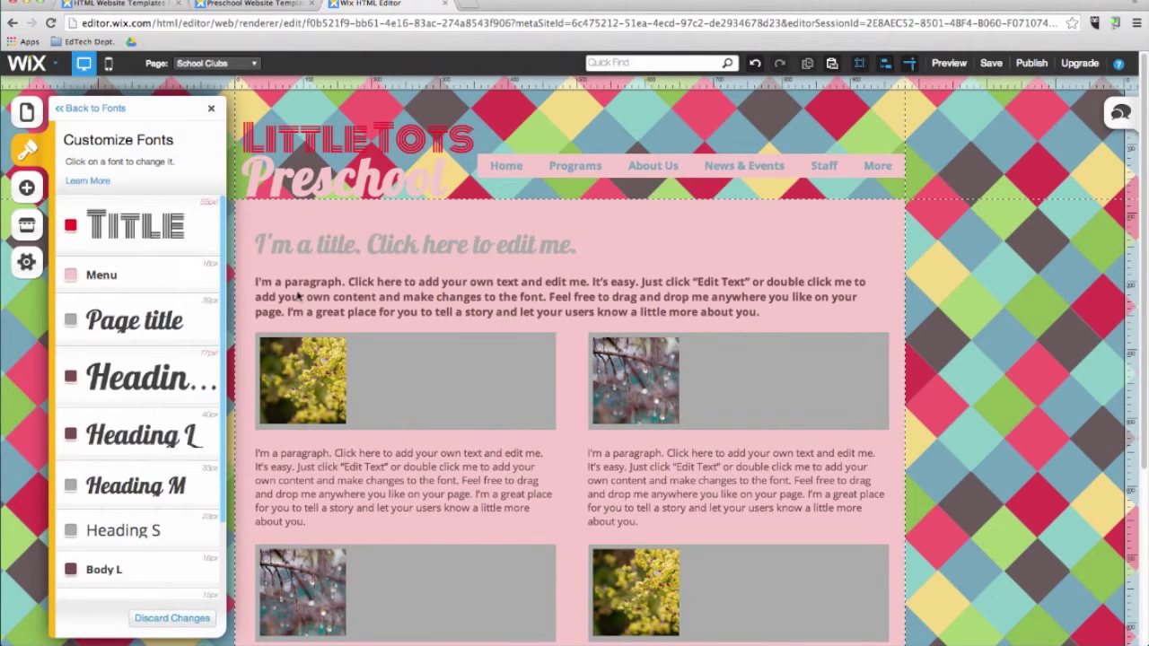
# Step: Set the Menu text style font to FB Blue Gothic
pyautogui.click(135, 285)
pyautogui.click(260, 371)
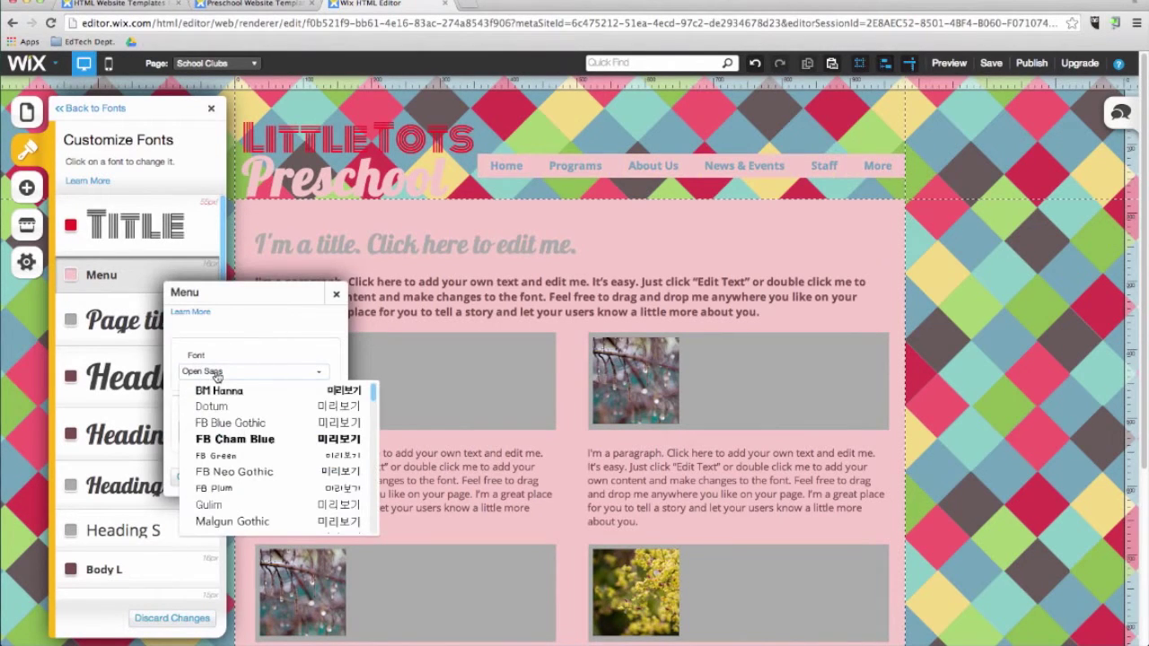
pyautogui.click(232, 422)
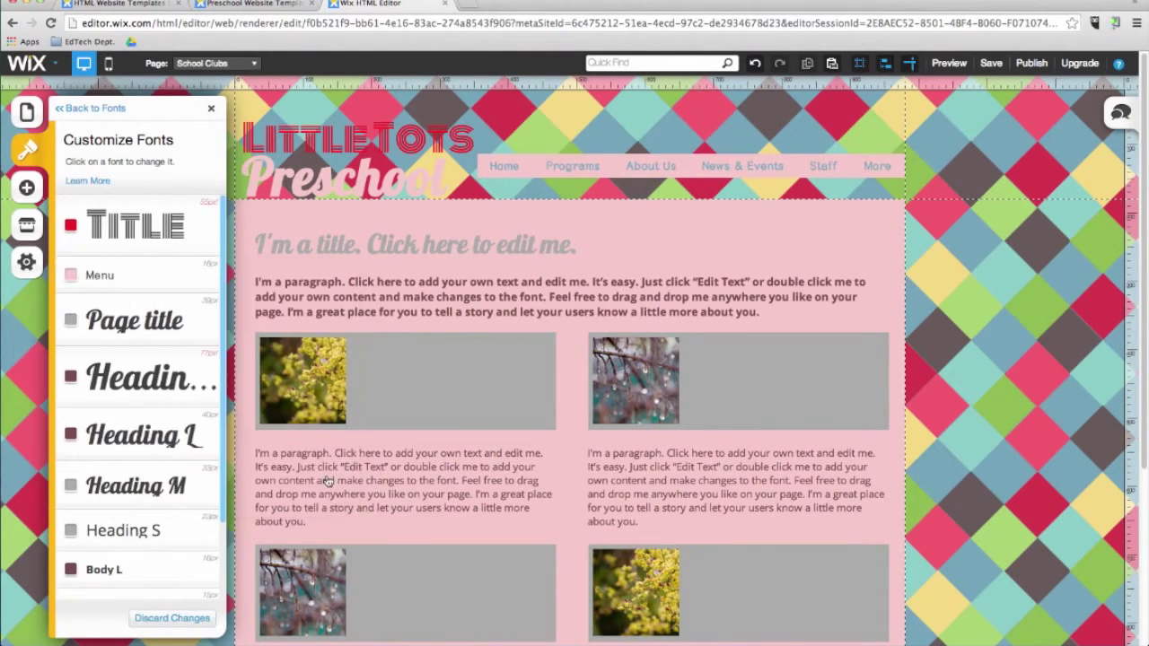
pyautogui.click(327, 480)
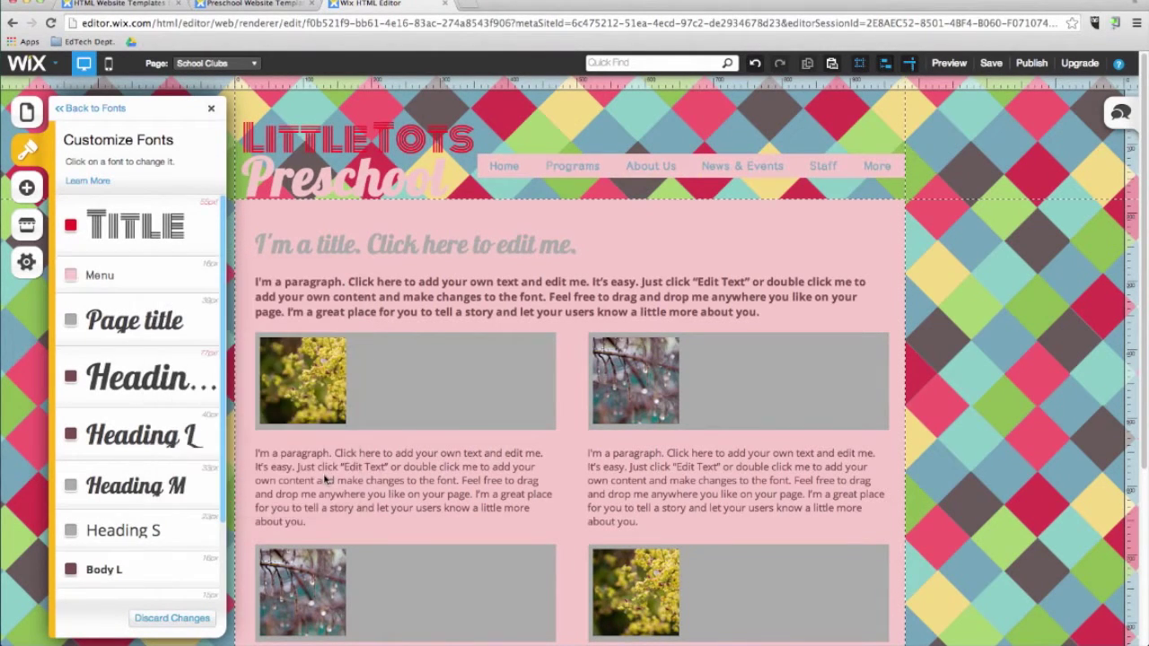
# Step: Preview the site, then return to the editor and bring up the Add elements list
pyautogui.click(949, 63)
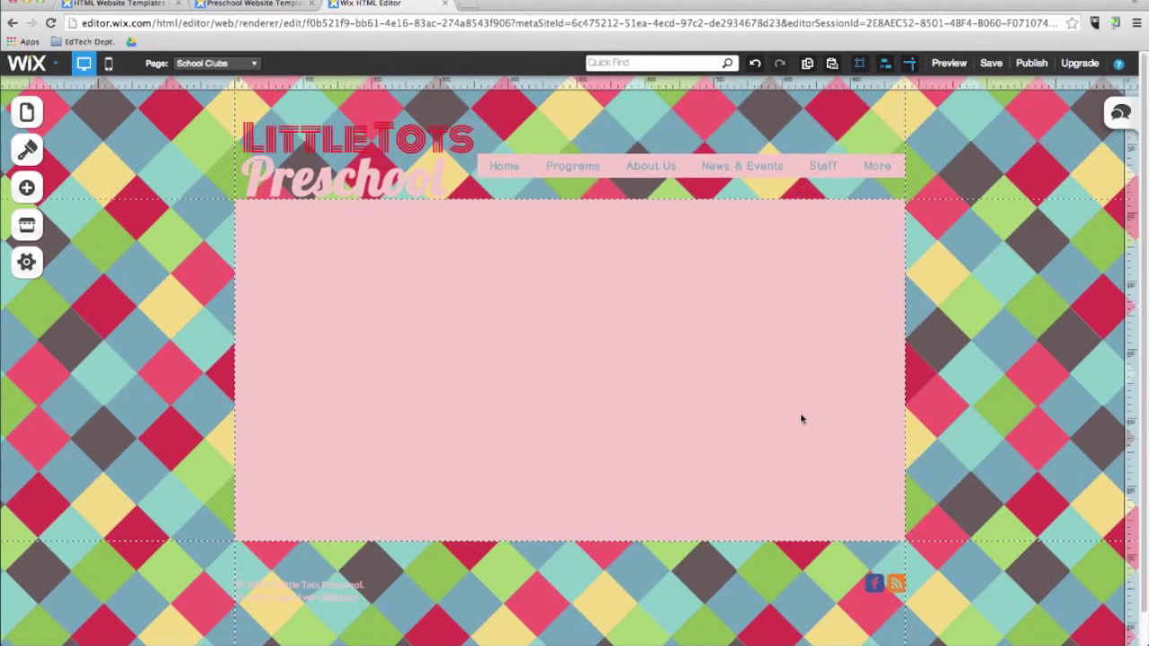
pyautogui.click(26, 188)
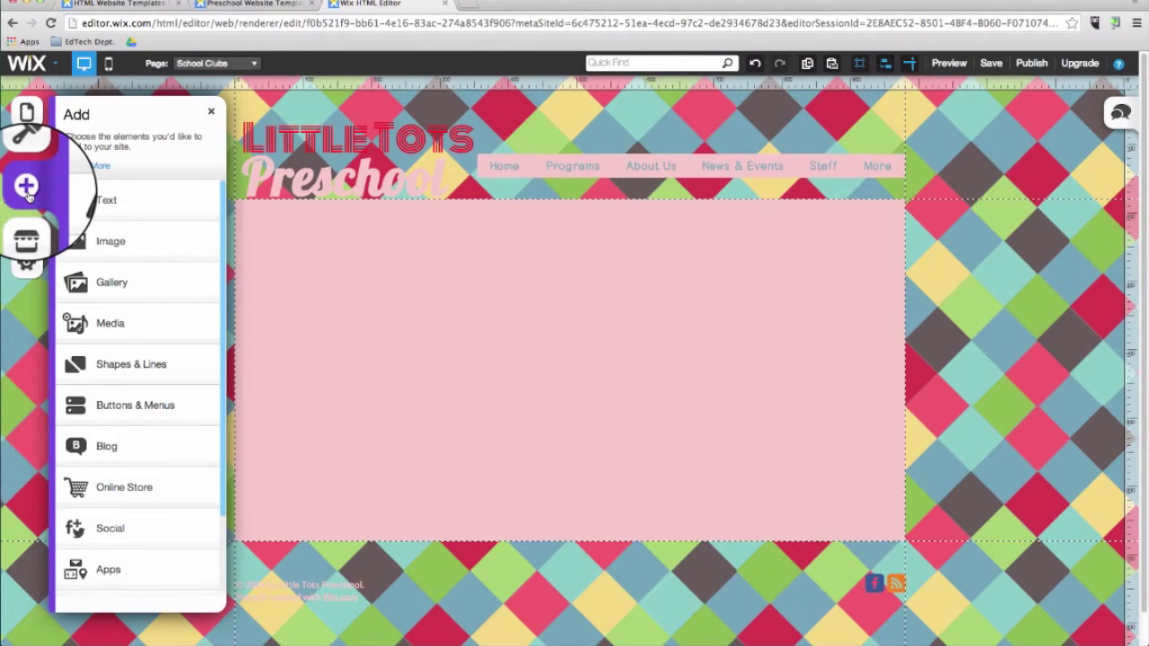
# Step: Add a Title text box at the content area's top-left reading 'School Clubs'
pyautogui.click(107, 215)
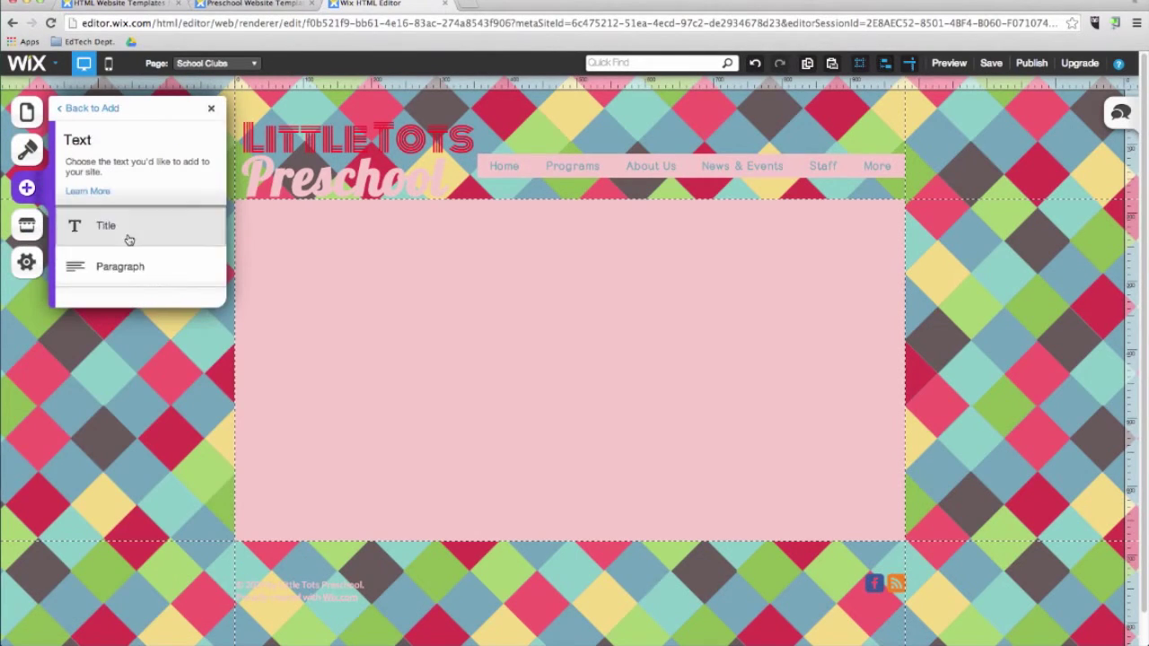
pyautogui.click(128, 240)
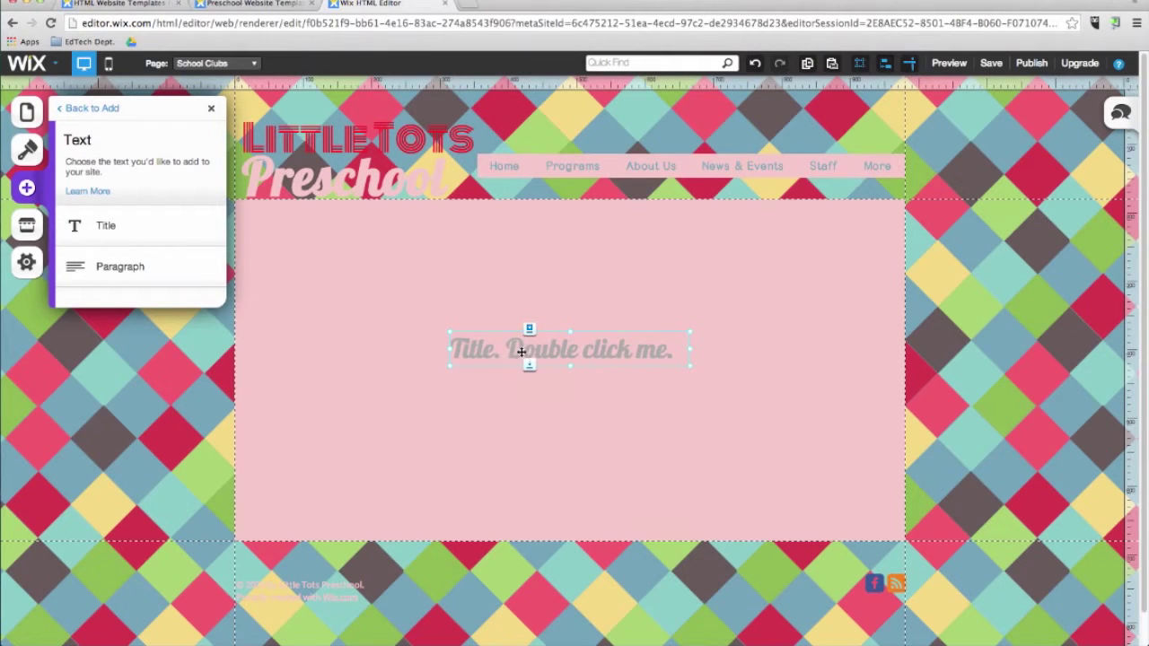
pyautogui.moveTo(521, 351); pyautogui.dragTo(324, 231)
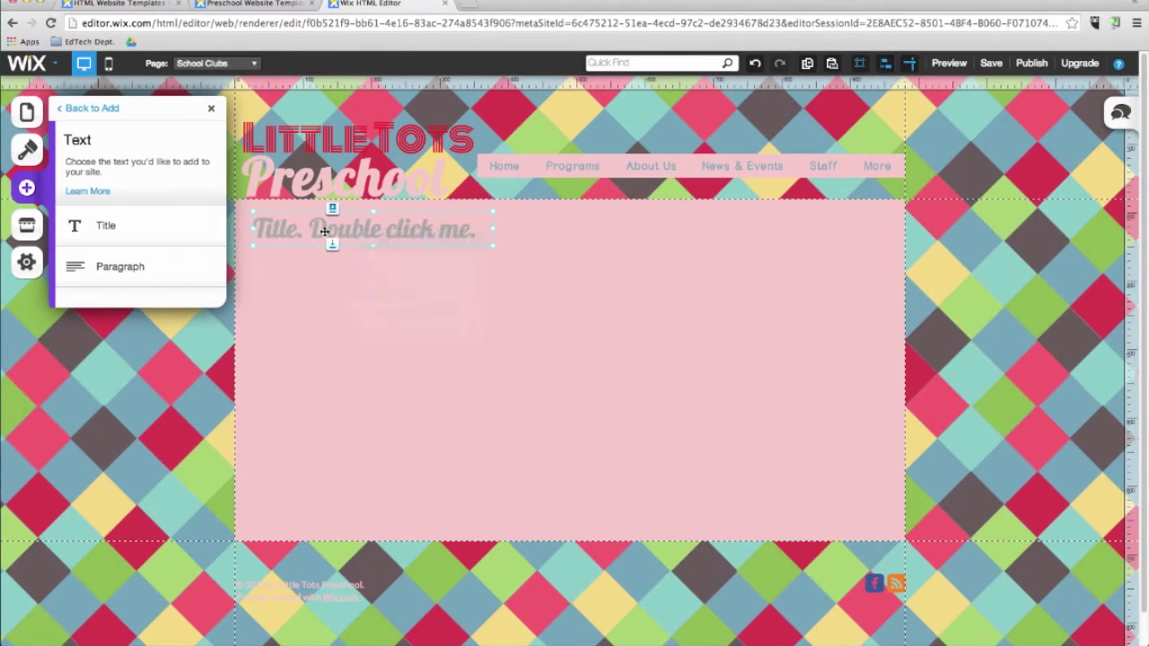
pyautogui.doubleClick(324, 231)
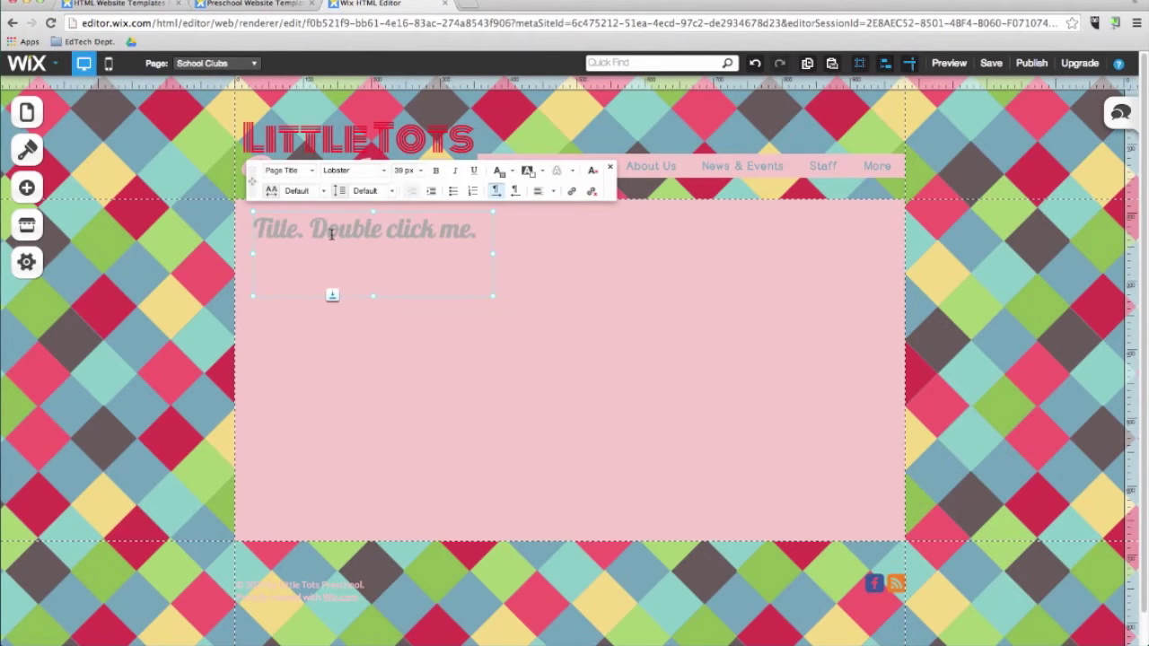
pyautogui.tripleClick(331, 234)
pyautogui.write('School Clubs')
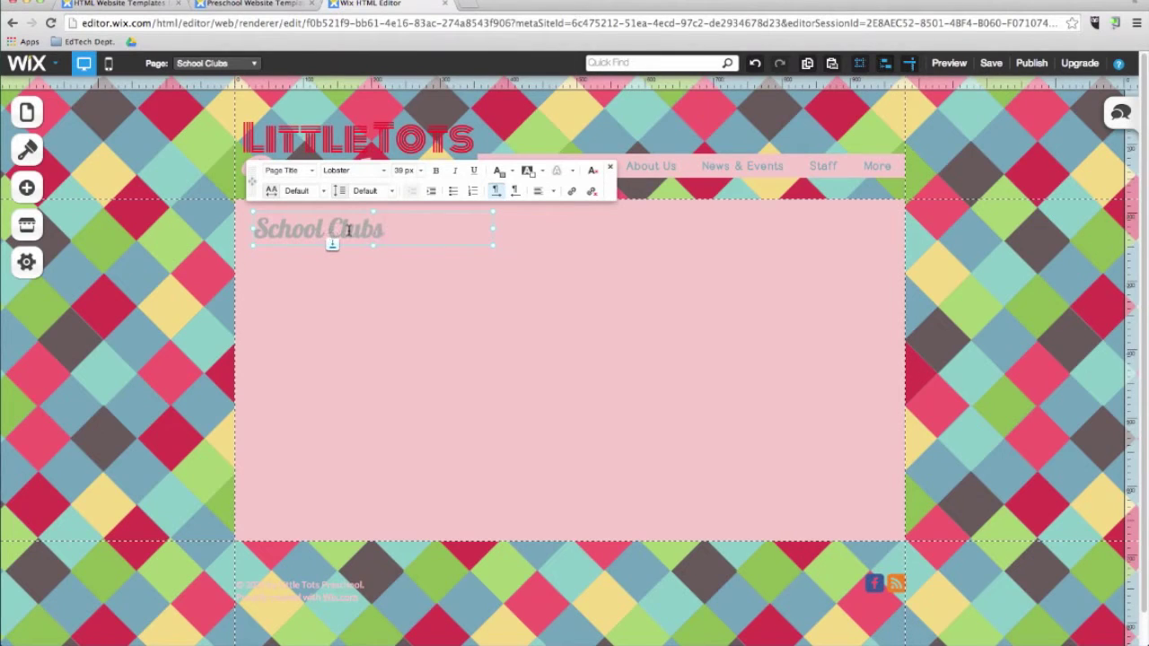
pyautogui.click(27, 189)
# Step: Add a paragraph below the title reading 'Here are some of the great after-school programs we provide!'
pyautogui.click(27, 188)
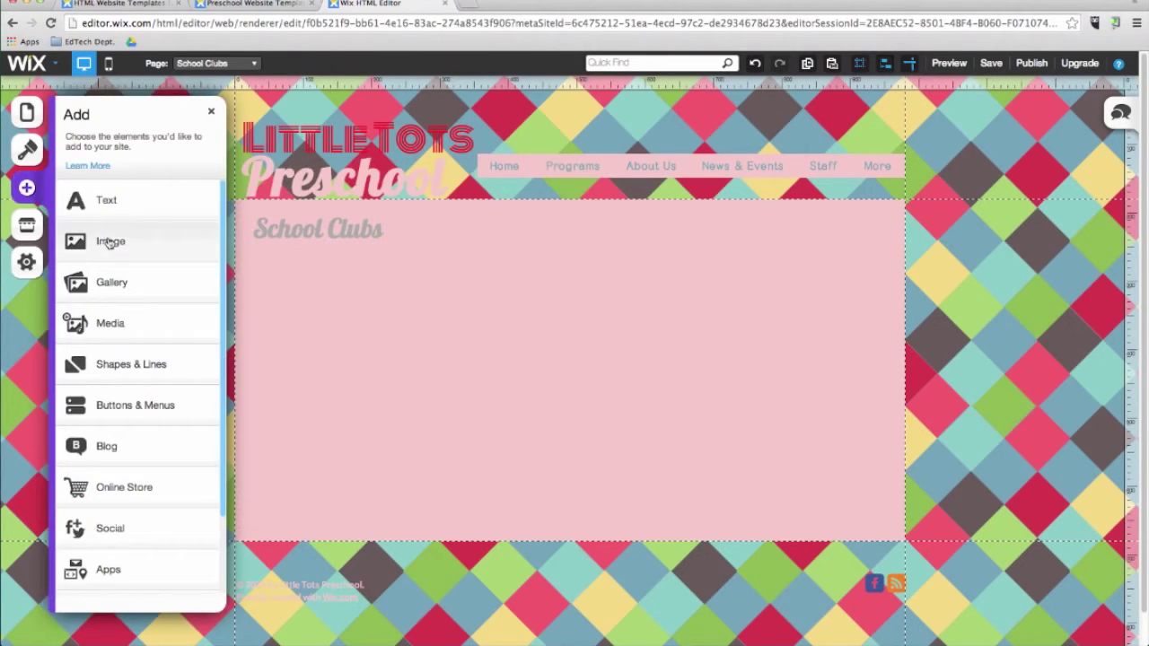
pyautogui.click(116, 217)
pyautogui.click(131, 264)
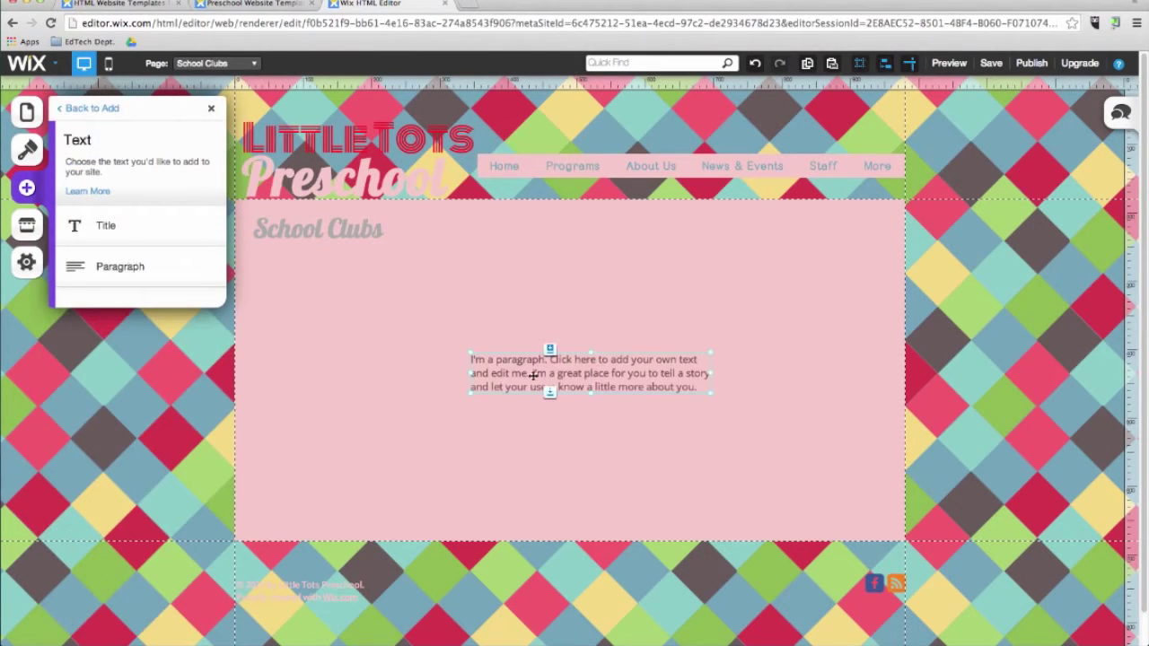
pyautogui.moveTo(533, 375); pyautogui.dragTo(316, 273)
pyautogui.doubleClick(316, 273)
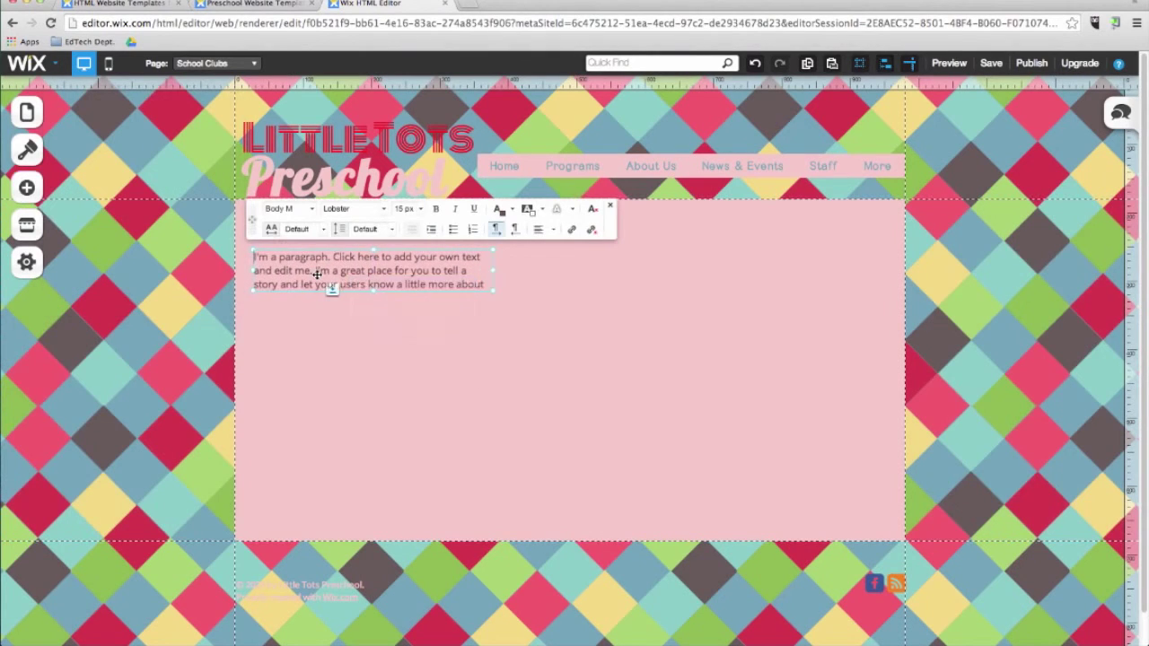
pyautogui.press('super+a')
pyautogui.write('Here are some of the great after-school programs we provide!')
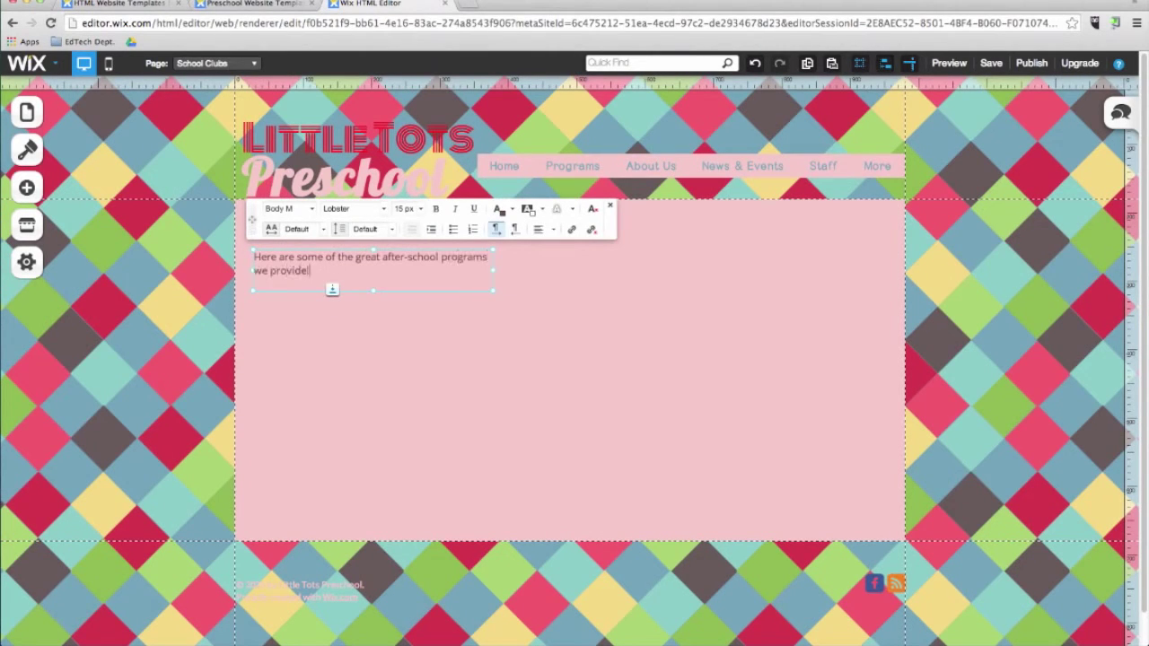
# Step: Set the paragraph text size to 24 px after trying 13 and 15 px
pyautogui.press('super+a')
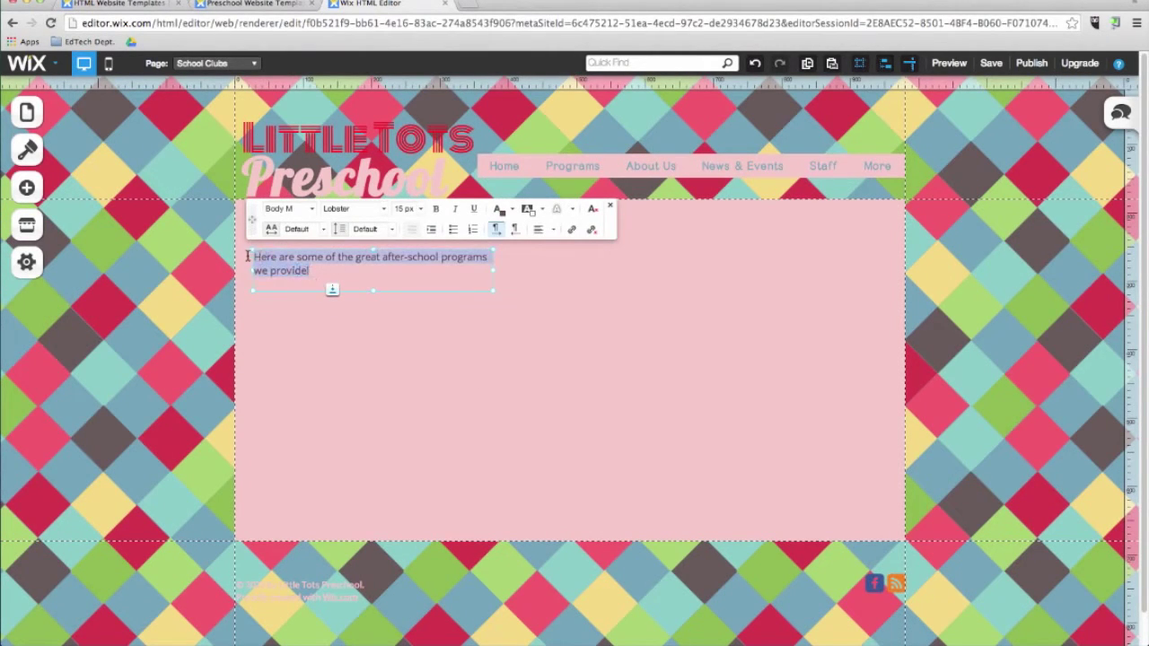
pyautogui.click(383, 209)
pyautogui.press('Escape')
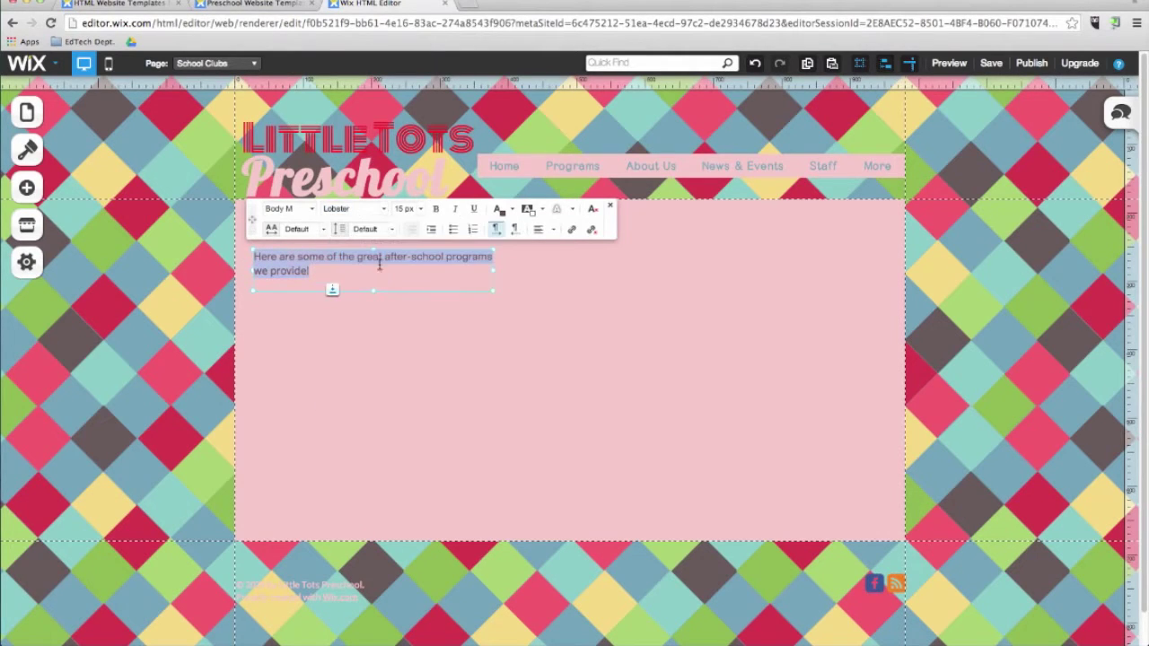
pyautogui.click(419, 209)
pyautogui.click(419, 328)
pyautogui.click(410, 208)
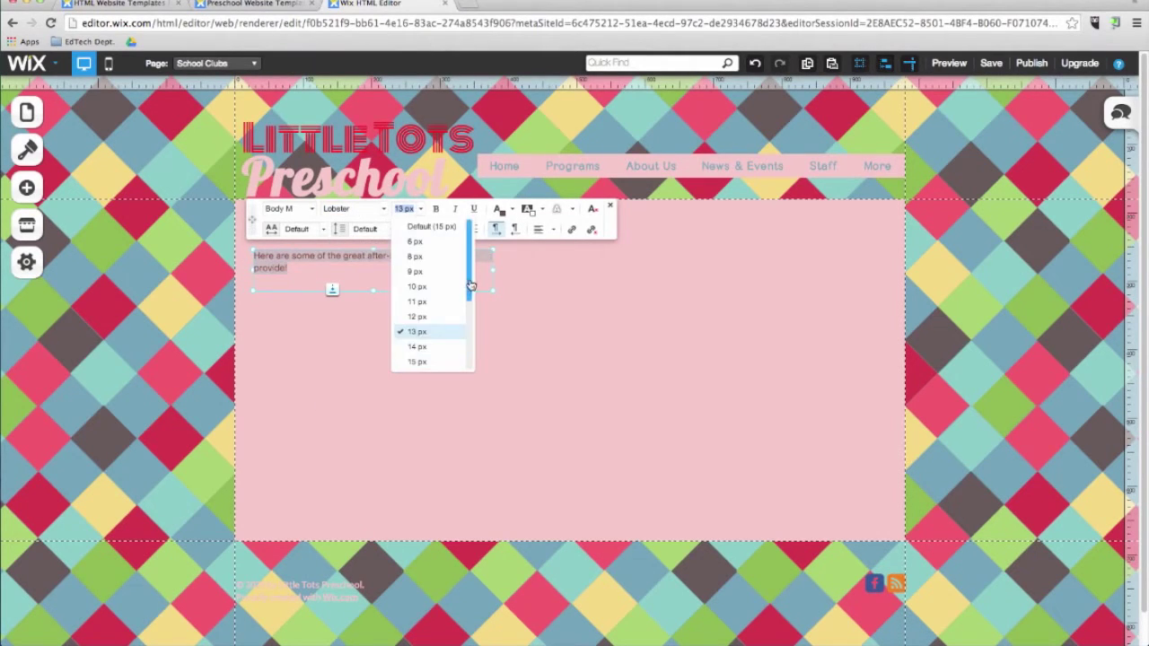
pyautogui.click(441, 308)
pyautogui.click(415, 208)
pyautogui.click(435, 357)
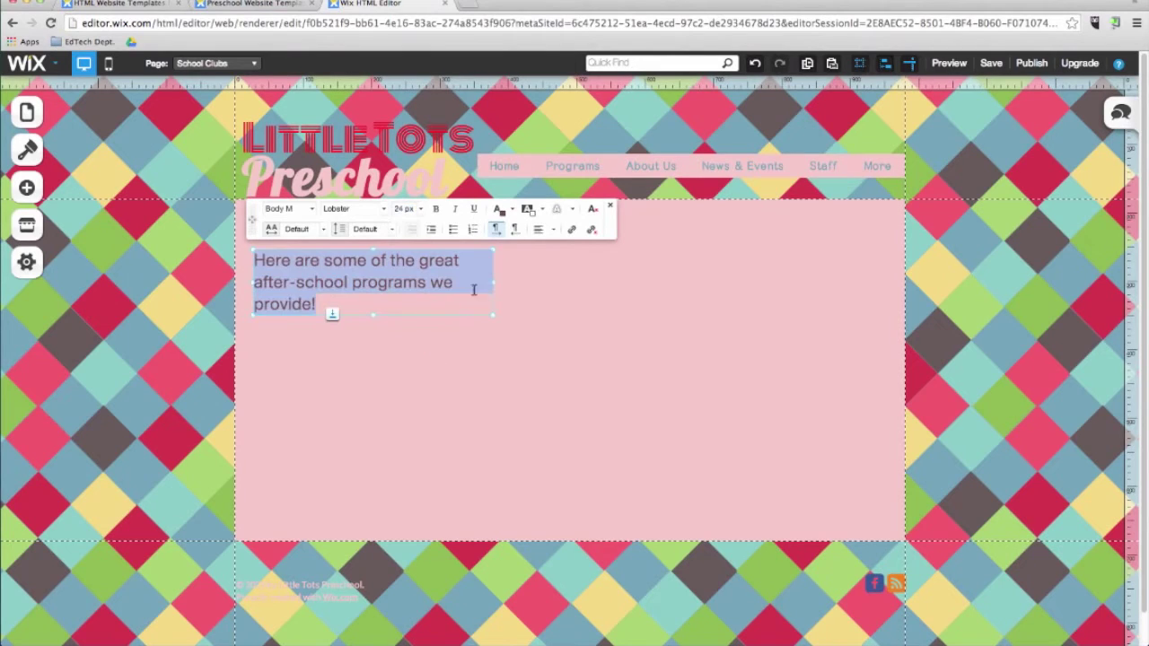
pyautogui.click(126, 279)
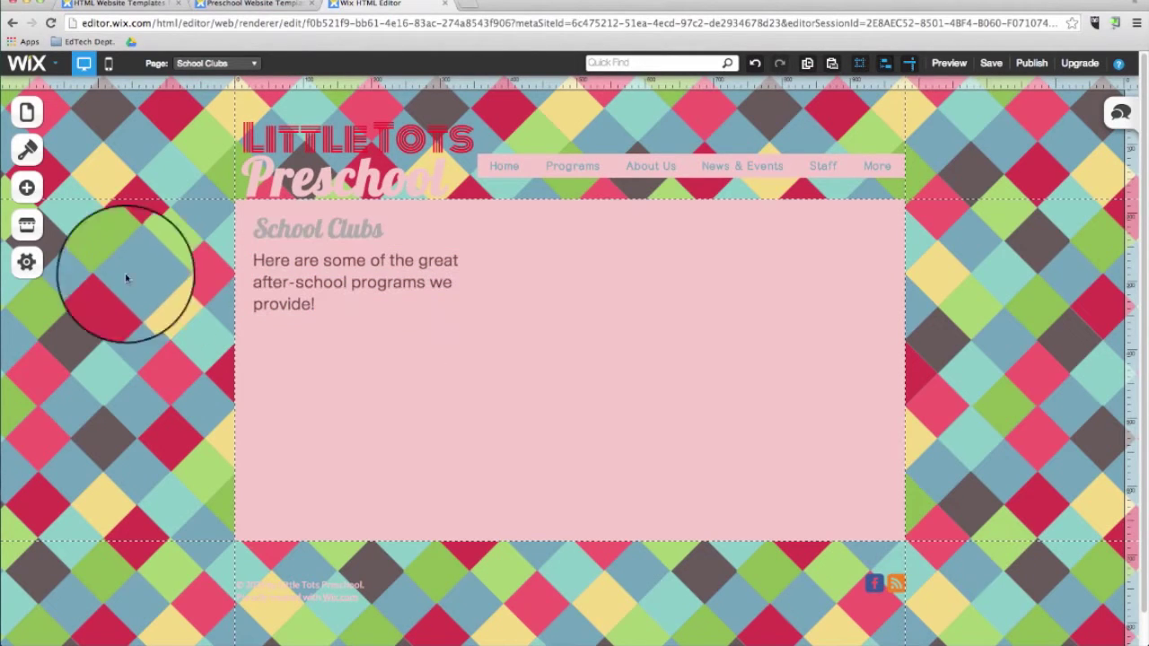
# Step: Add the free Cub Scouts photo found by searching 'children' and move it below-right of the intro
pyautogui.click(27, 188)
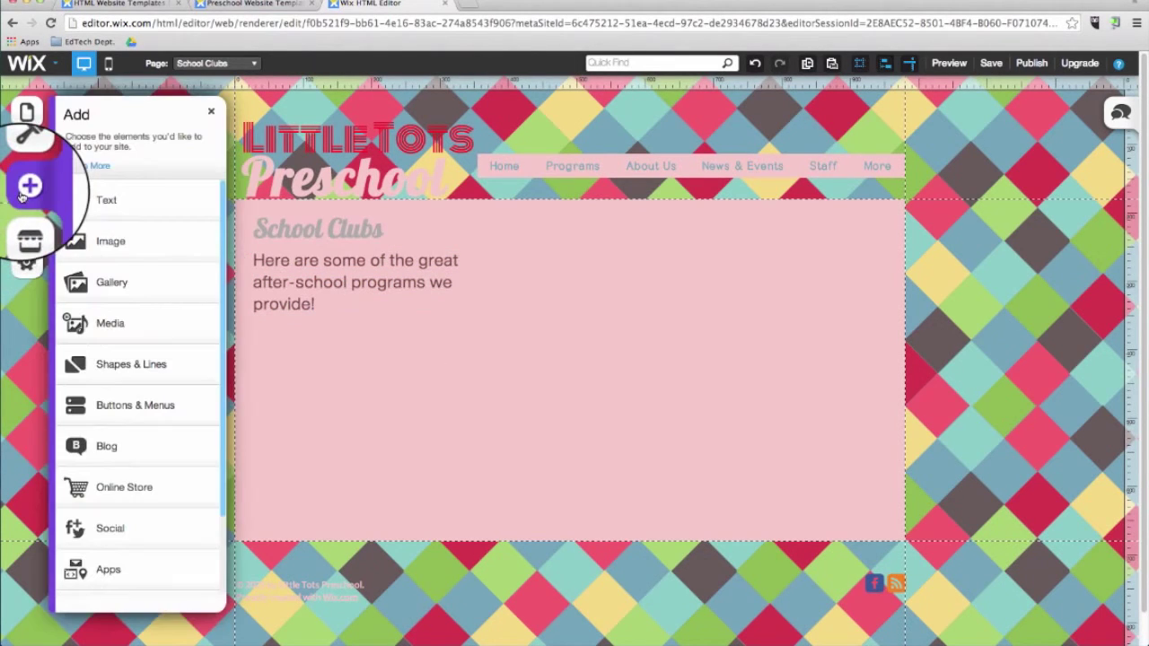
pyautogui.click(104, 249)
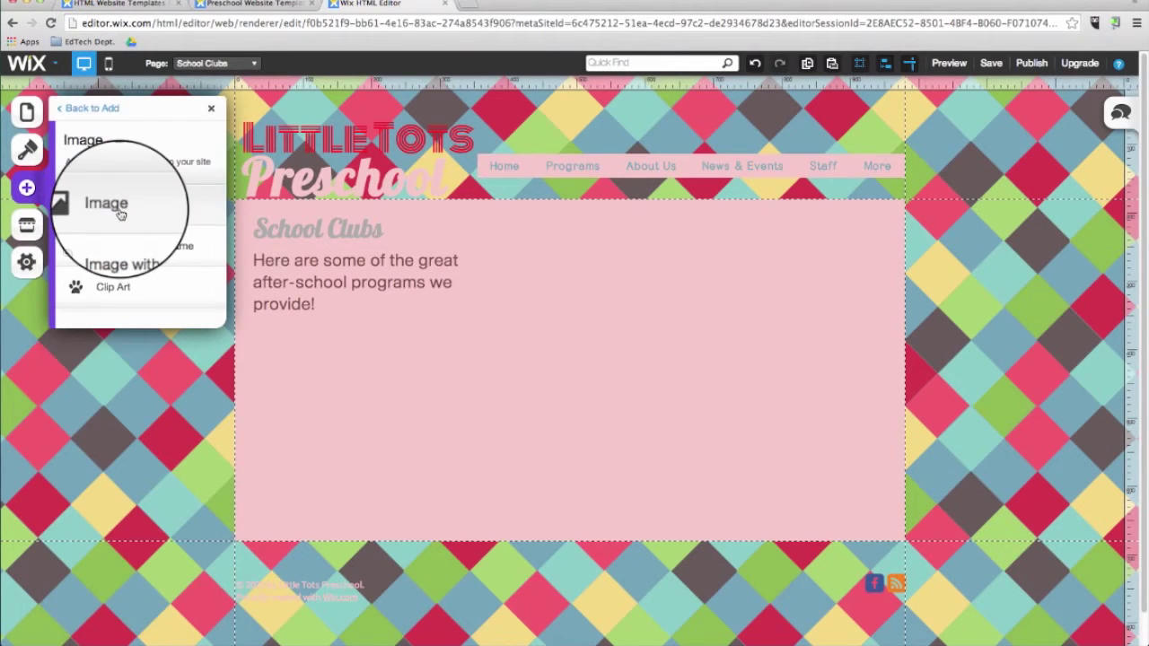
pyautogui.click(119, 208)
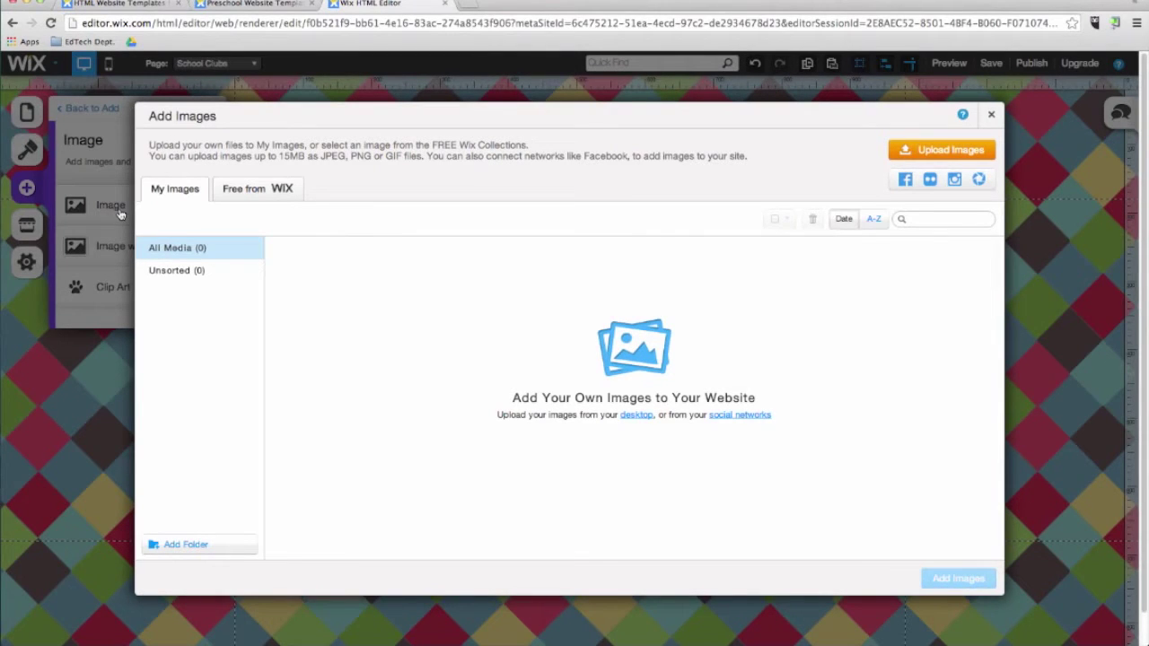
pyautogui.click(269, 196)
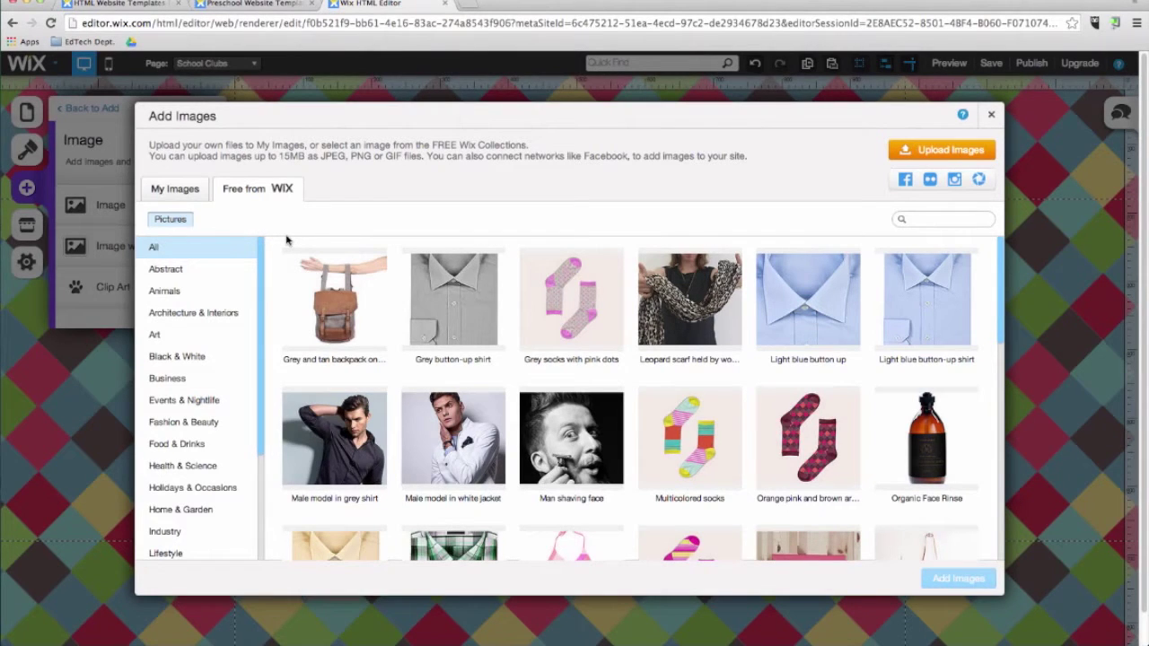
pyautogui.click(967, 221)
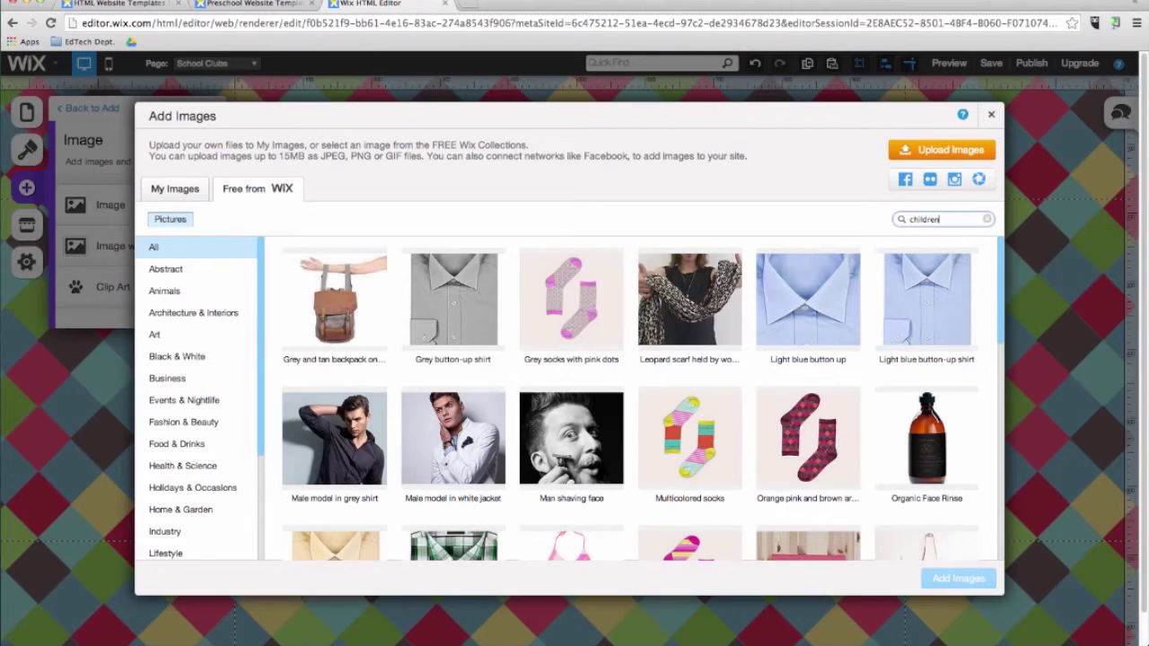
pyautogui.write('children')
pyautogui.press('Return')
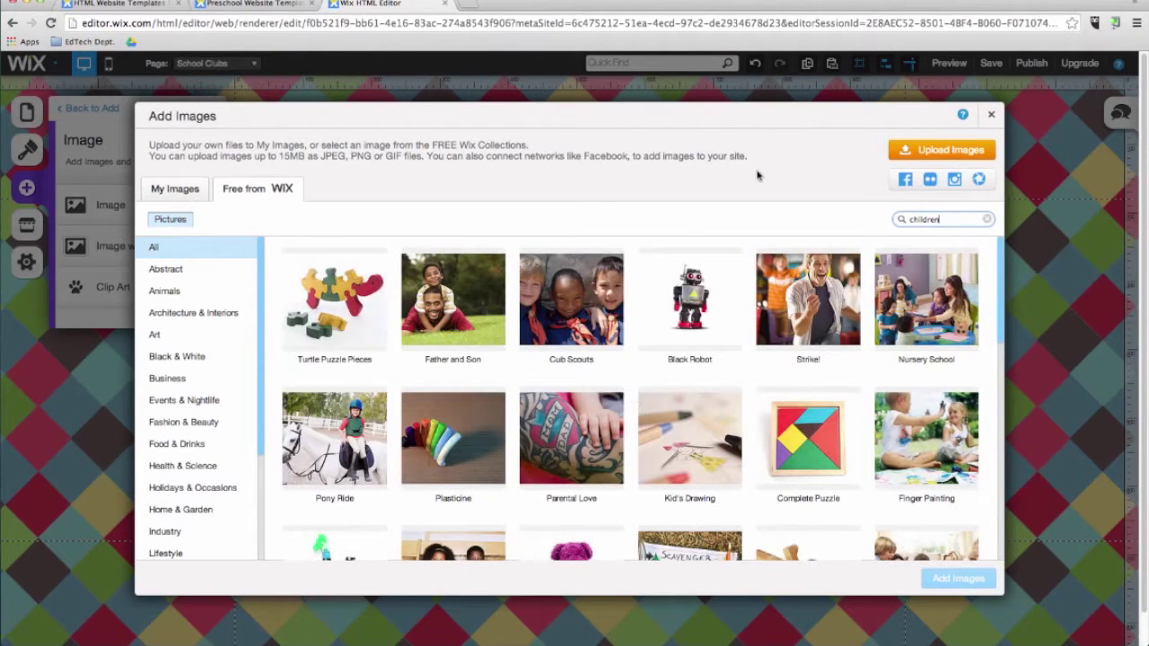
pyautogui.click(574, 305)
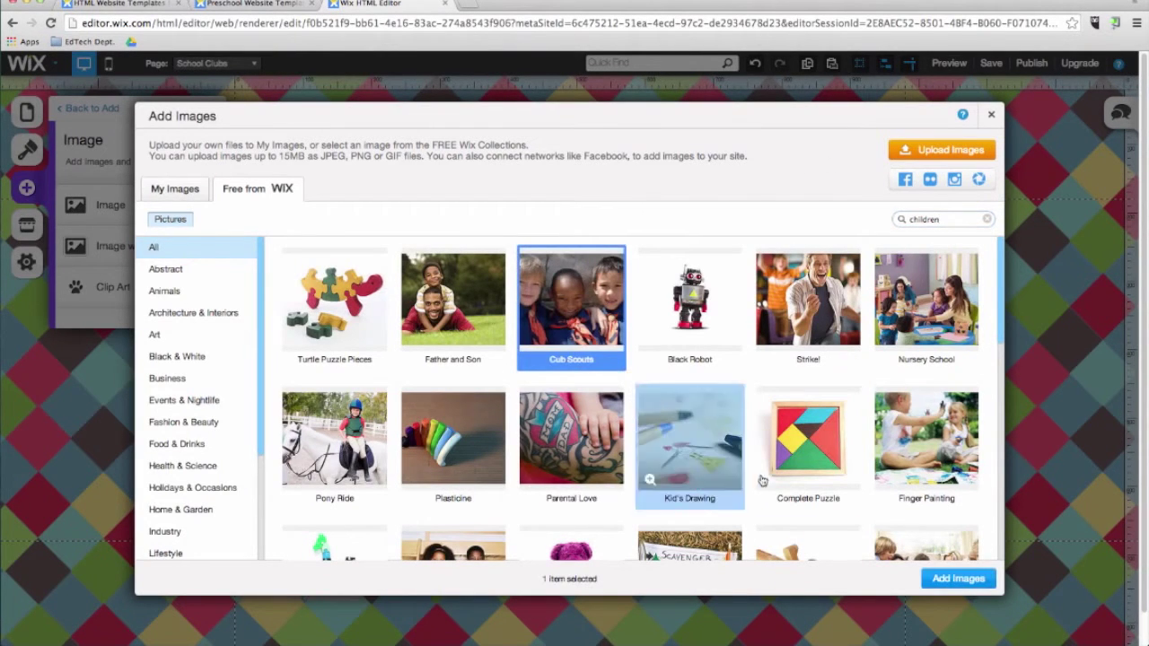
pyautogui.click(957, 579)
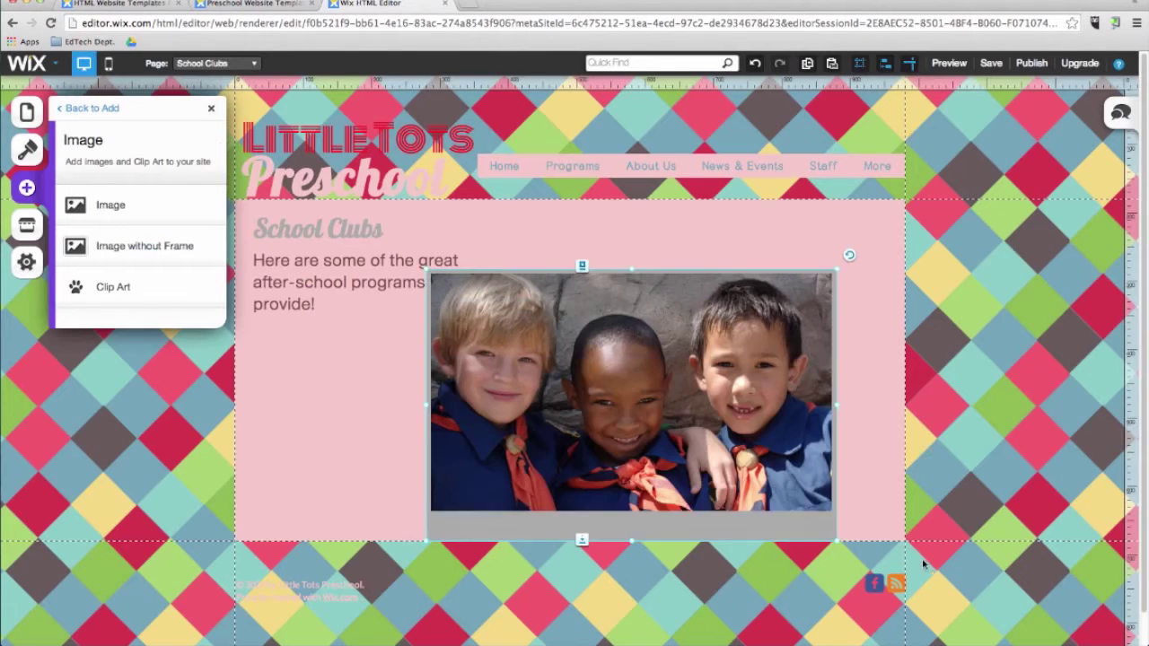
pyautogui.moveTo(655, 428); pyautogui.dragTo(706, 496)
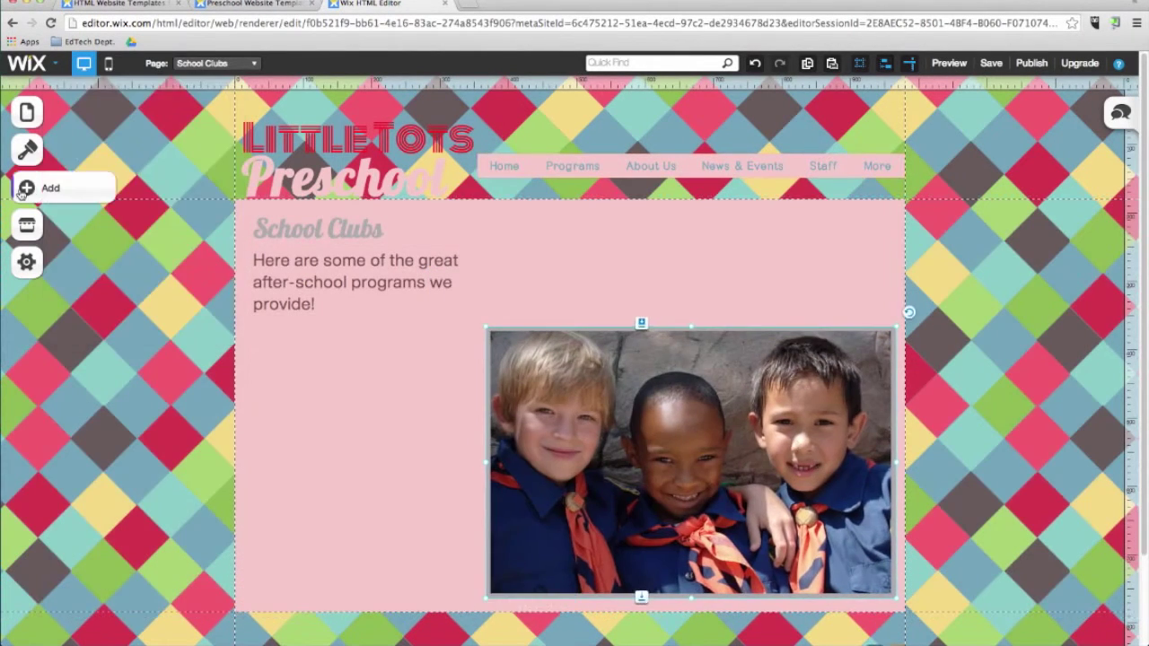
pyautogui.click(27, 187)
# Step: Add the teal Notebook clip art from a 'school' search and shrink it in the upper right
pyautogui.scroll(-2, 124, 398)
pyautogui.scroll(2, 124, 398)
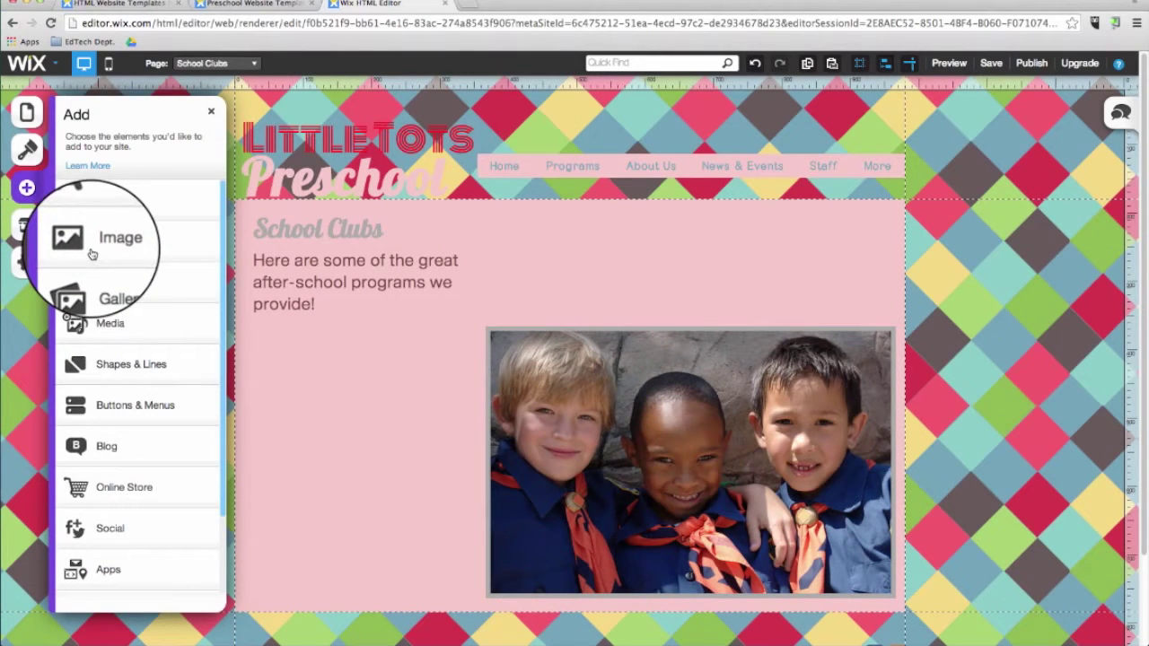
pyautogui.click(91, 255)
pyautogui.click(124, 303)
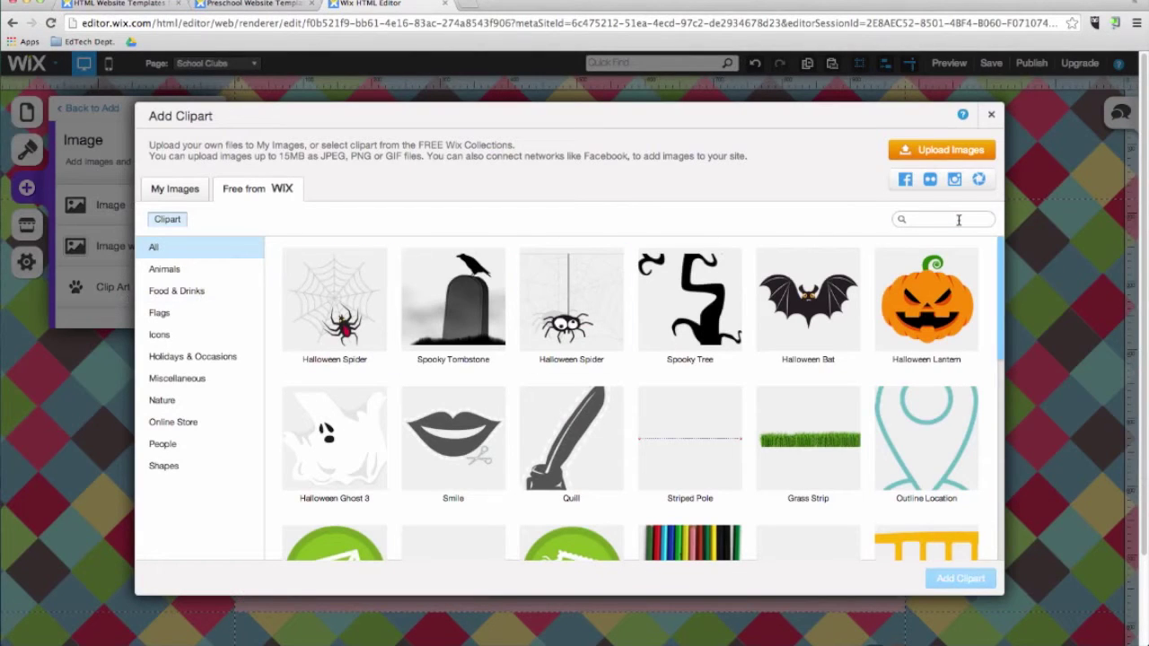
pyautogui.click(959, 220)
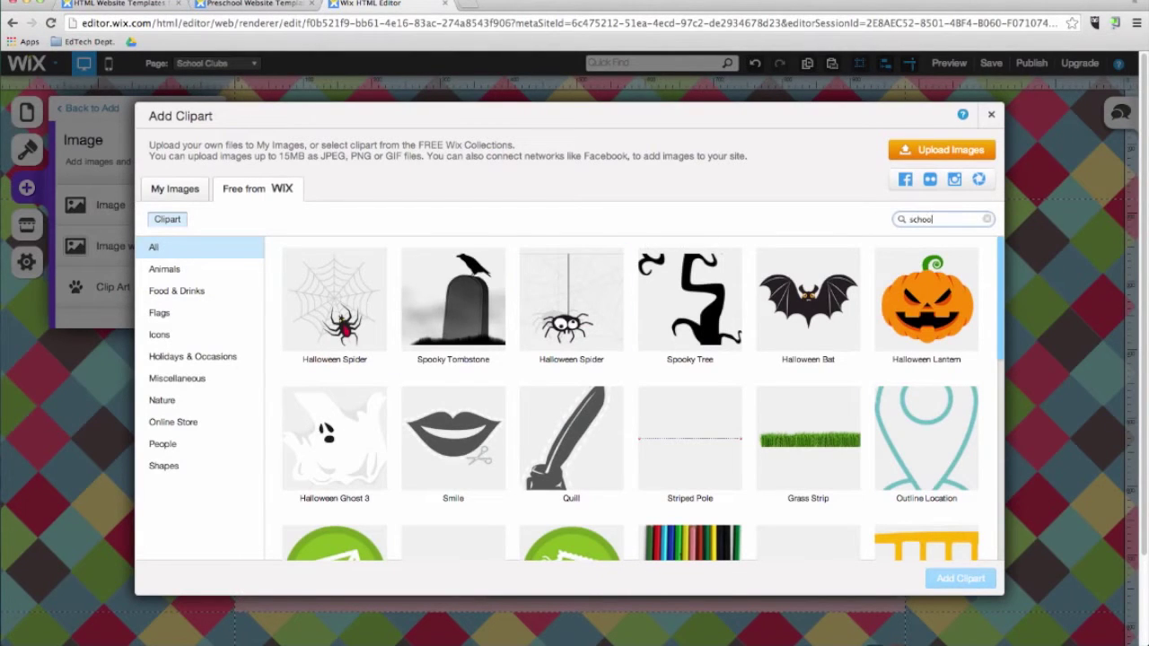
pyautogui.press('Return')
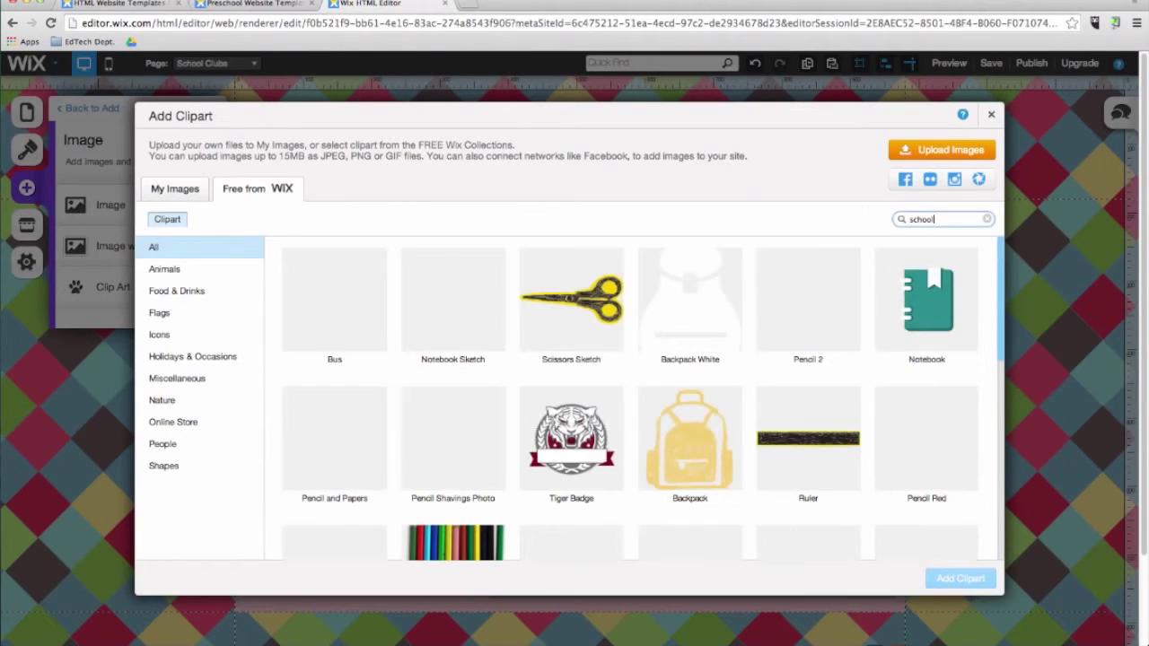
pyautogui.click(929, 290)
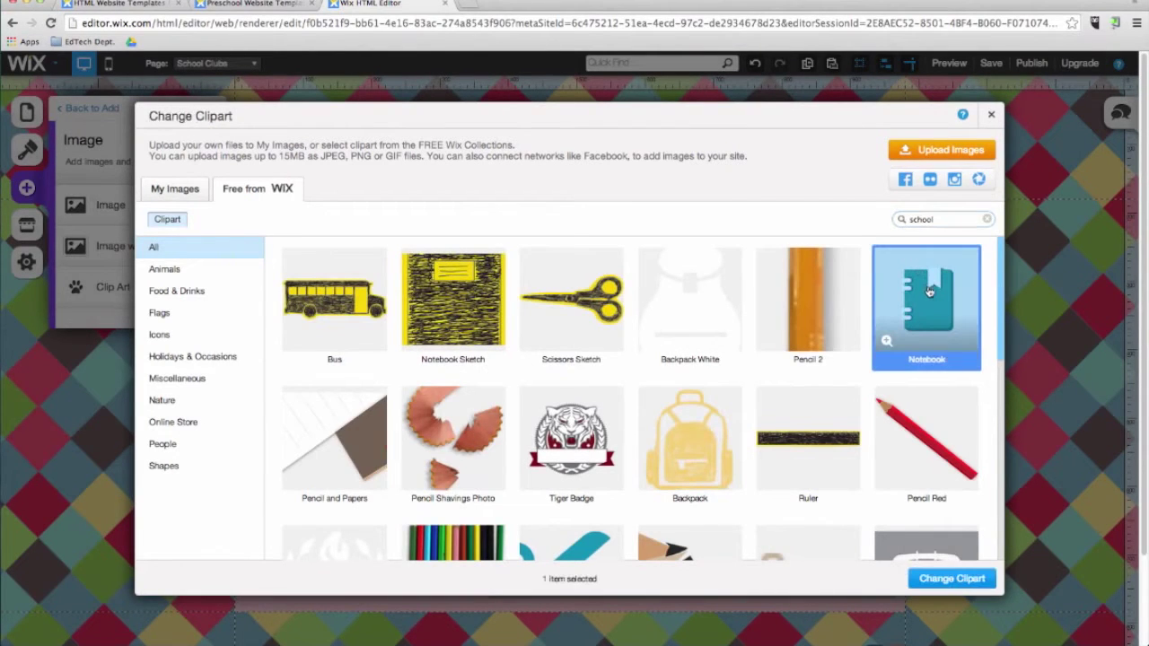
pyautogui.click(981, 578)
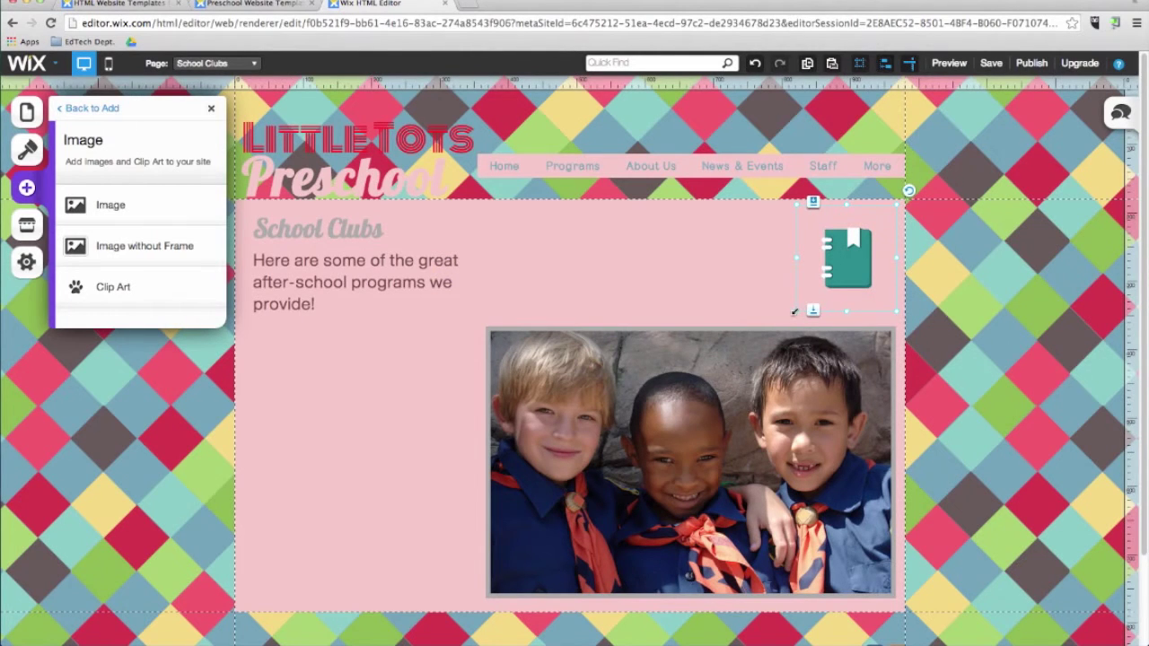
pyautogui.moveTo(797, 312); pyautogui.dragTo(790, 313)
pyautogui.click(26, 188)
# Step: Place a 3D Carousel gallery below the Cub Scouts photo and bring up its image organiser
pyautogui.click(26, 188)
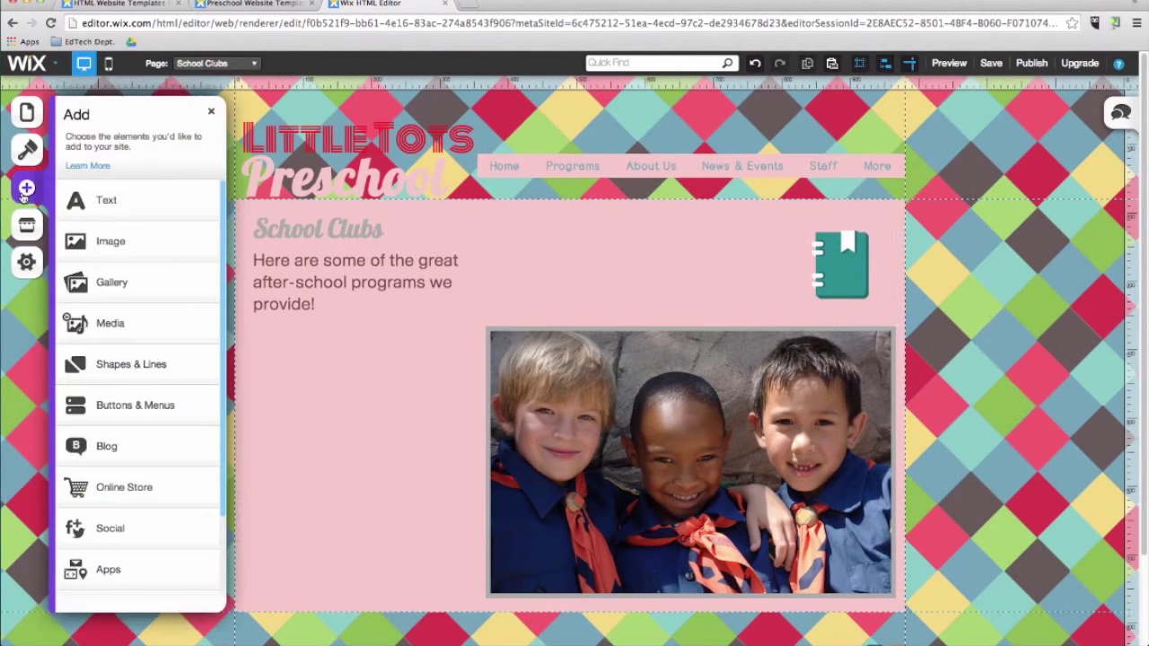
pyautogui.click(117, 298)
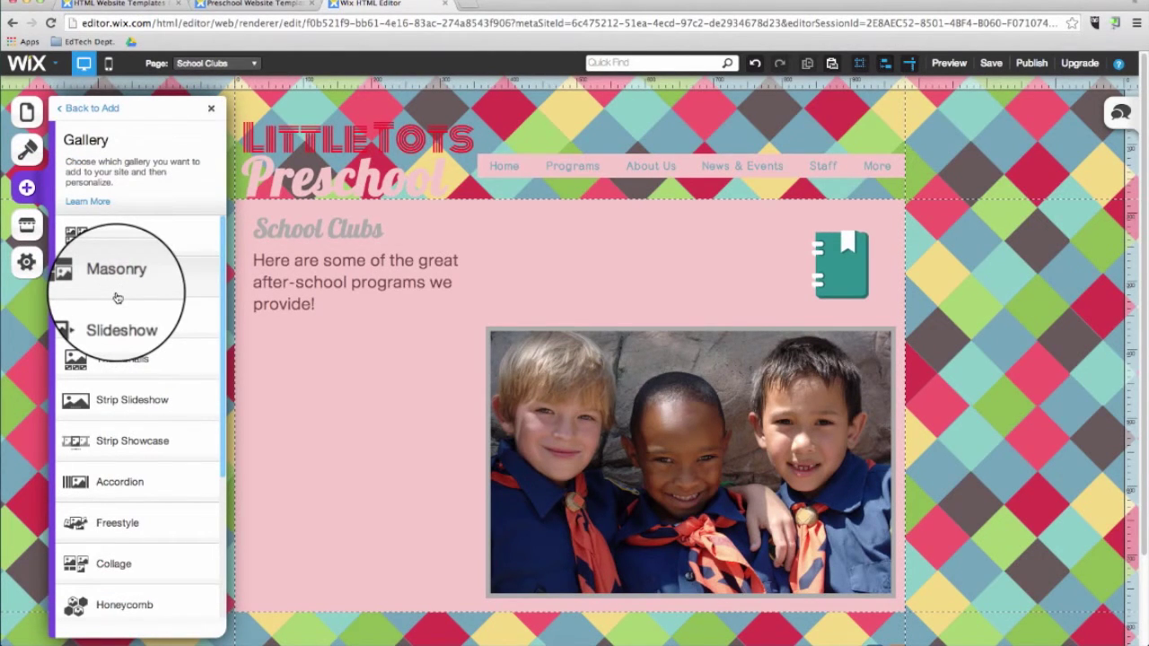
pyautogui.scroll(-5, 118, 314)
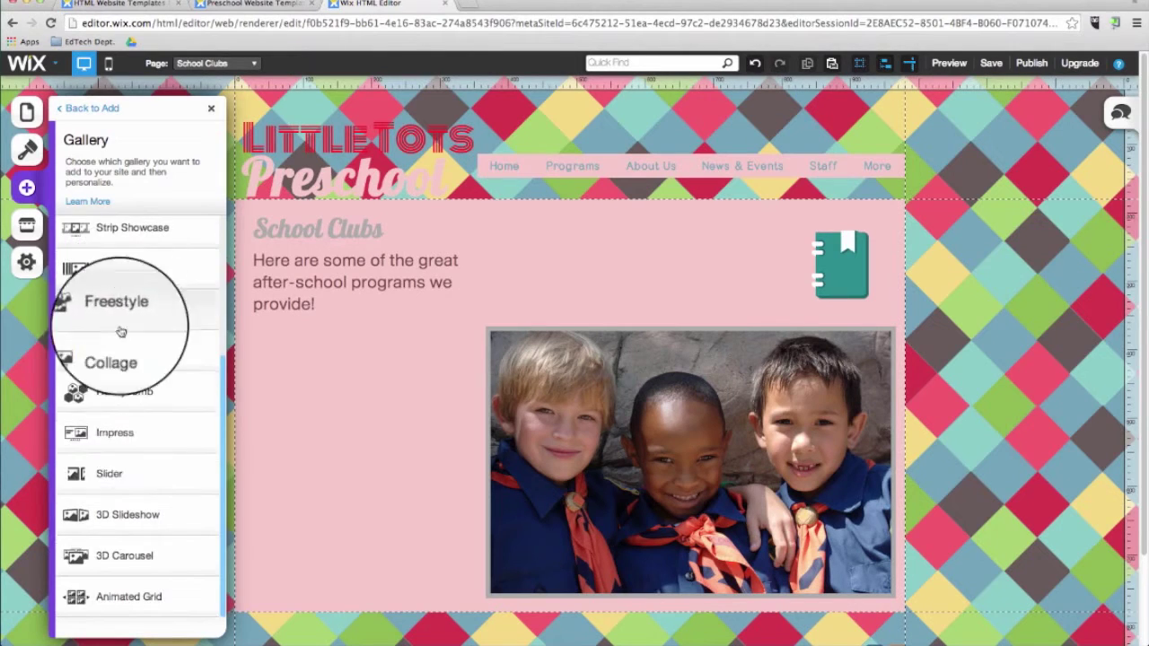
pyautogui.click(130, 558)
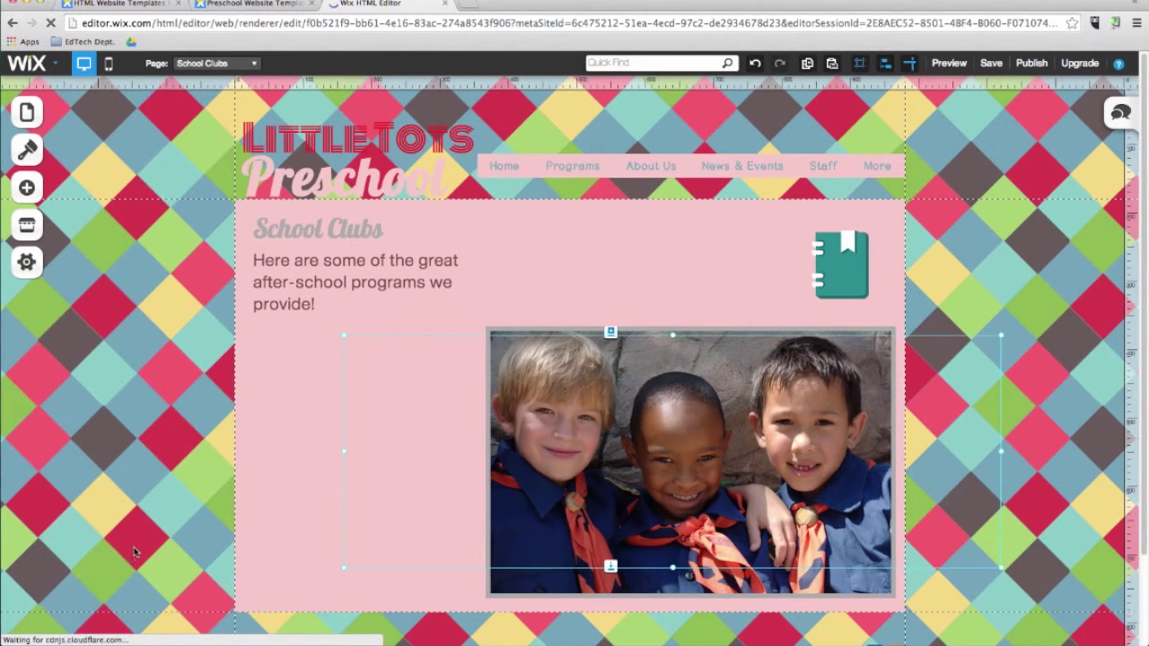
pyautogui.moveTo(656, 453); pyautogui.dragTo(561, 569)
pyautogui.scroll(-4, 575, 539)
pyautogui.click(988, 422)
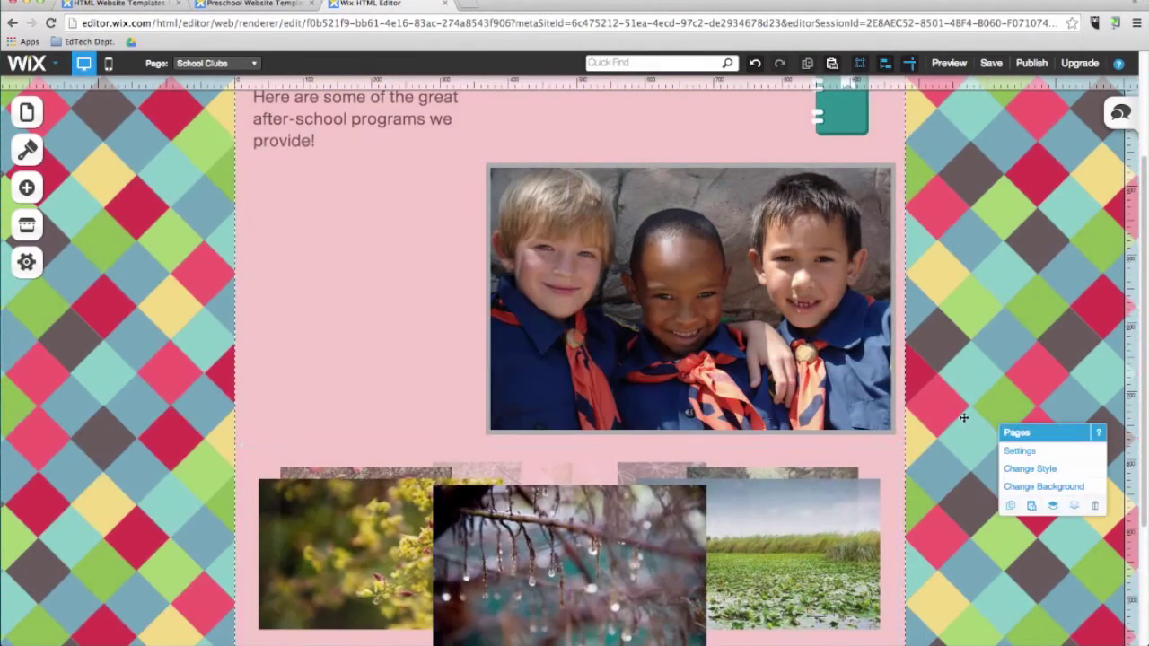
pyautogui.scroll(-3, 939, 376)
pyautogui.click(632, 411)
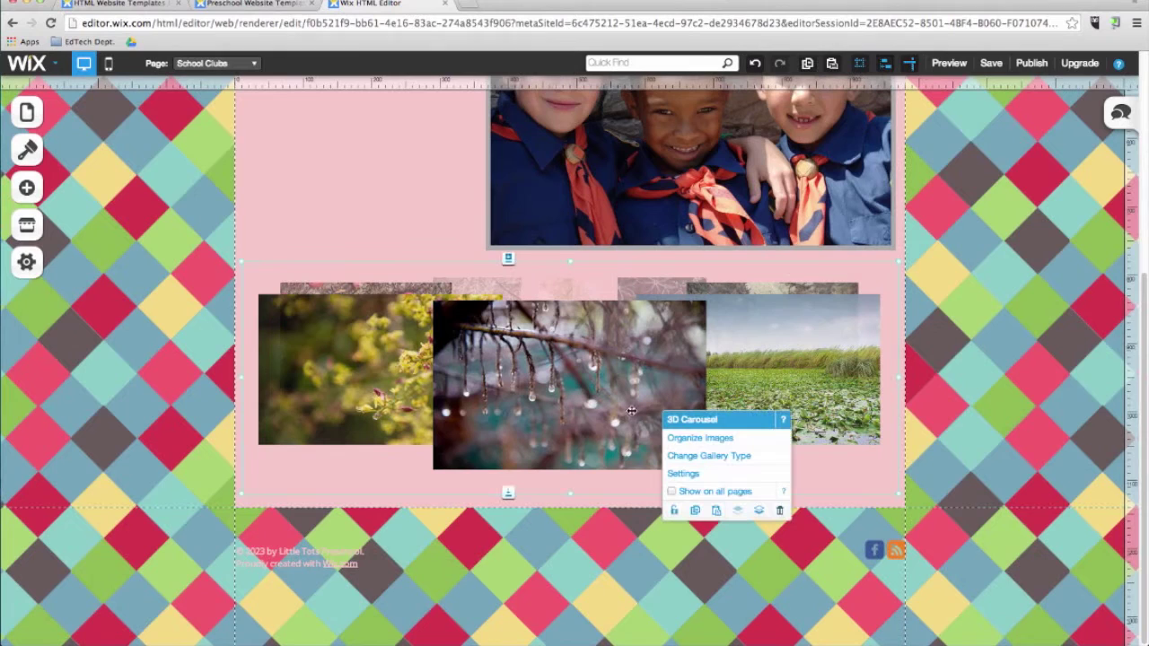
pyautogui.click(689, 440)
# Step: Search Wix's free stock pictures for 'children' and pick Black Robot and Pony Ride
pyautogui.click(577, 370)
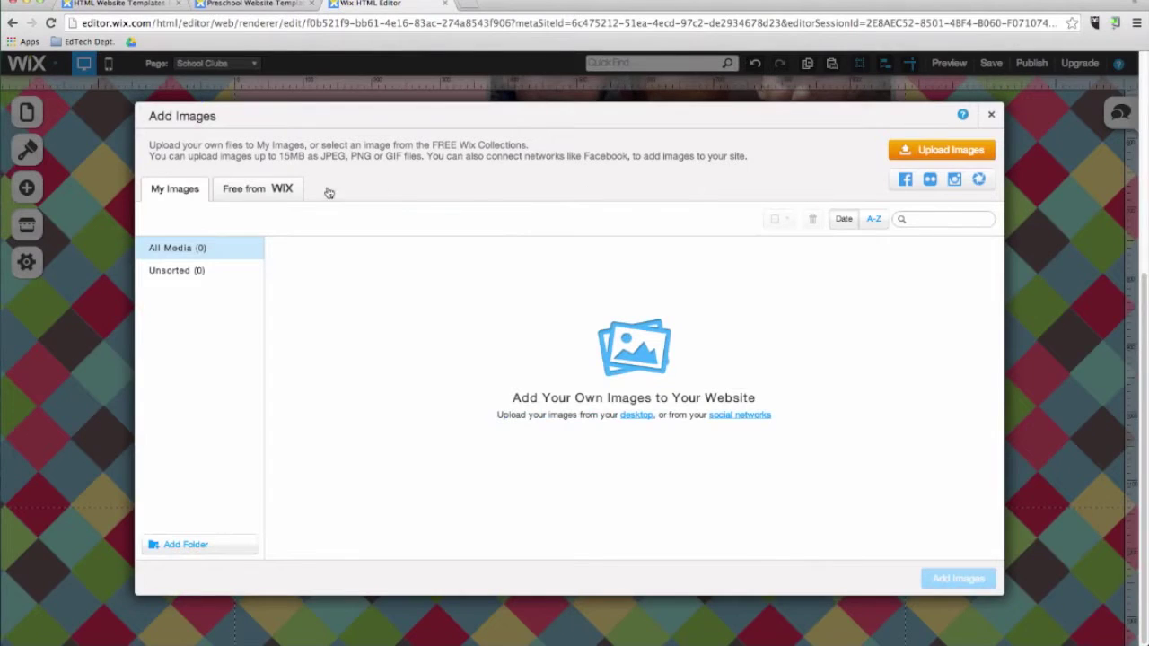
pyautogui.click(233, 199)
pyautogui.click(943, 219)
pyautogui.write('chil')
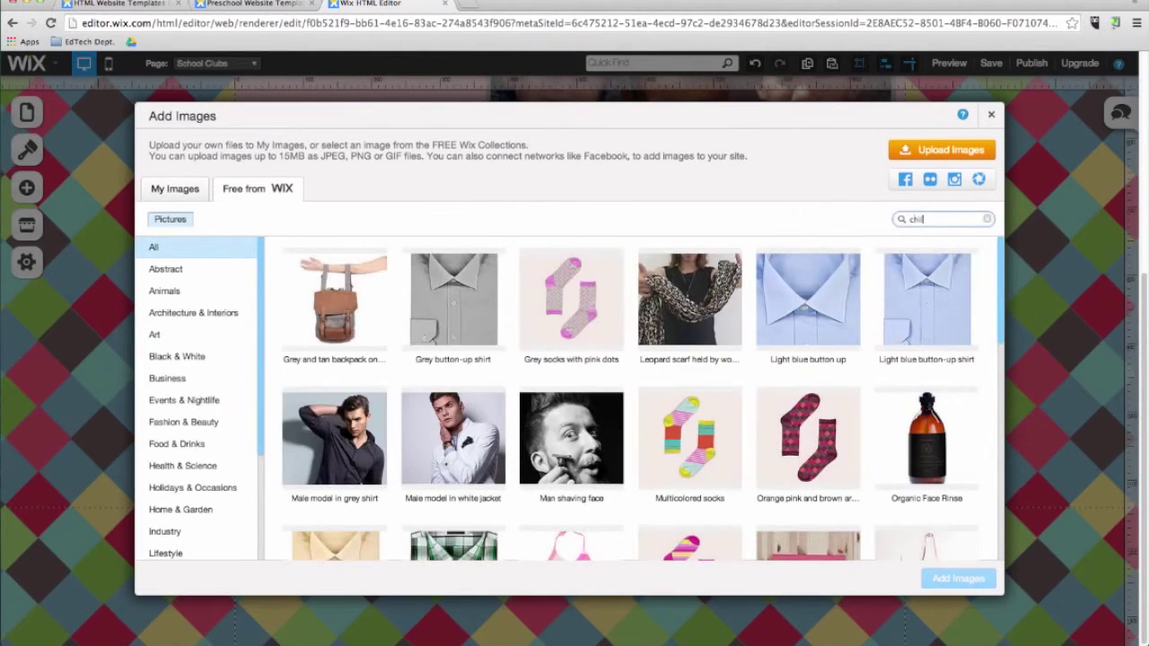
pyautogui.write('dren')
pyautogui.press('Return')
pyautogui.click(689, 296)
pyautogui.click(334, 436)
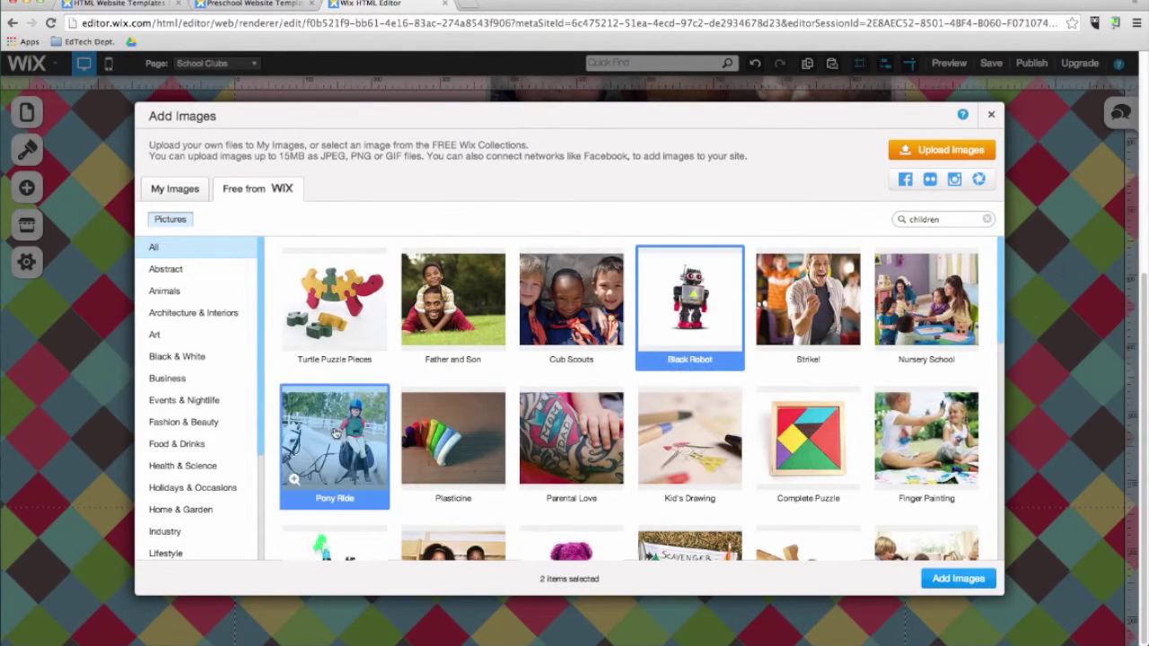
# Step: Also pick Finger Painting, Kid's Drawing, Scavenger Hunt Map and Little League, then add them to the carousel
pyautogui.scroll(-1, 751, 432)
pyautogui.scroll(-1, 750, 432)
pyautogui.click(925, 323)
pyautogui.click(689, 323)
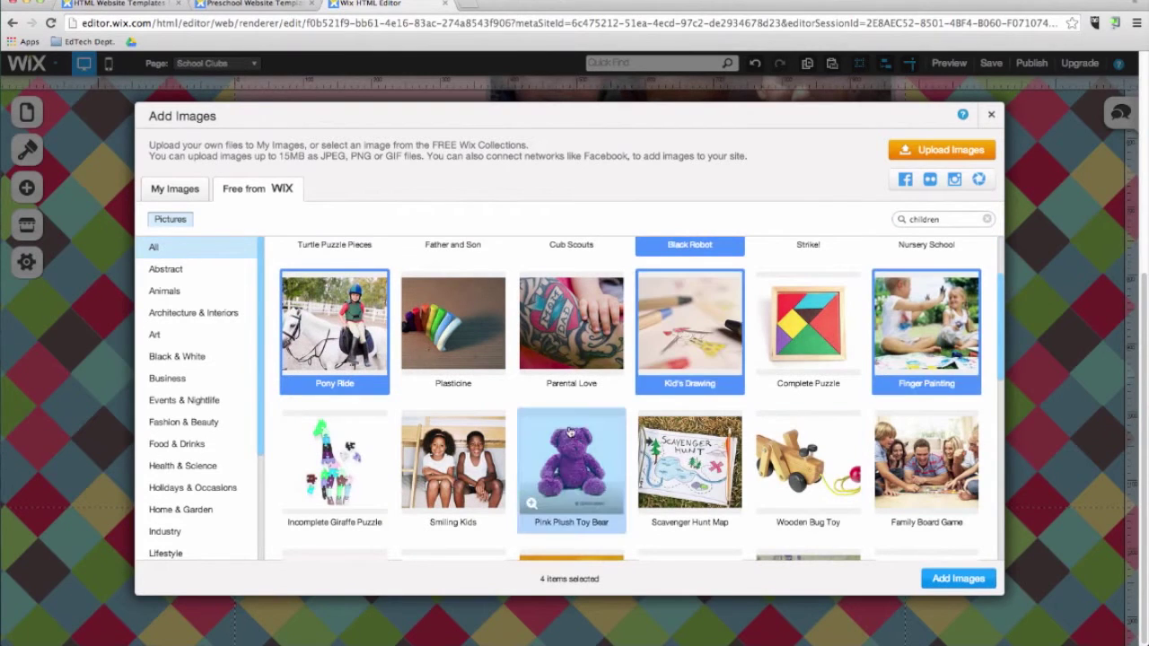
pyautogui.click(690, 444)
pyautogui.scroll(-1, 690, 444)
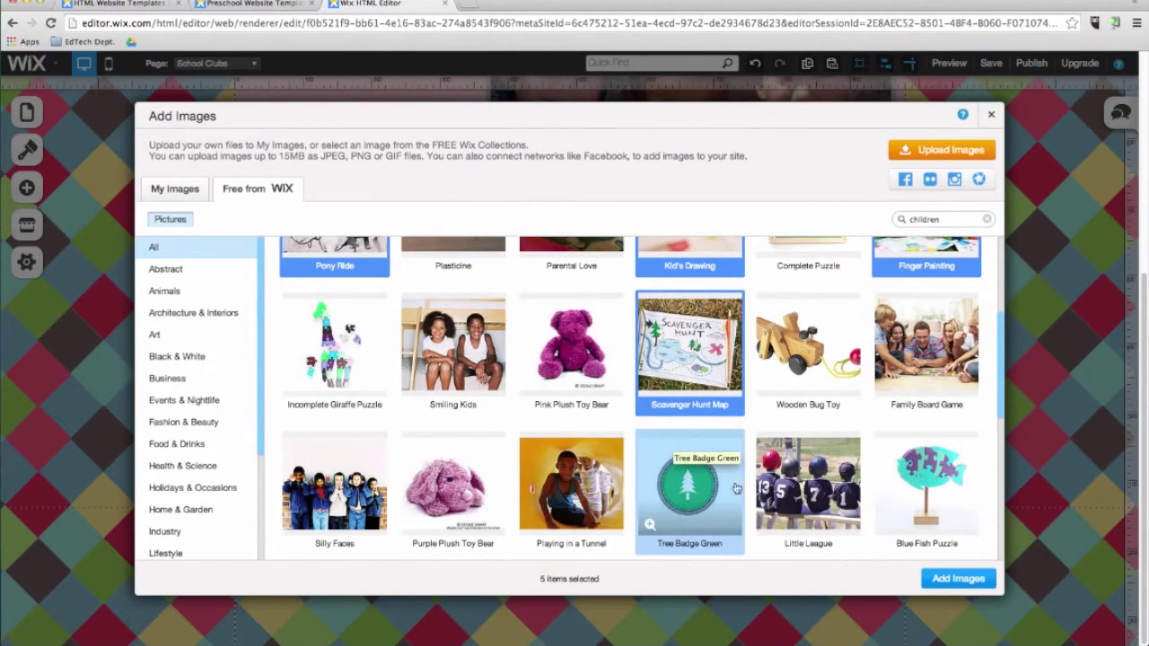
pyautogui.click(799, 487)
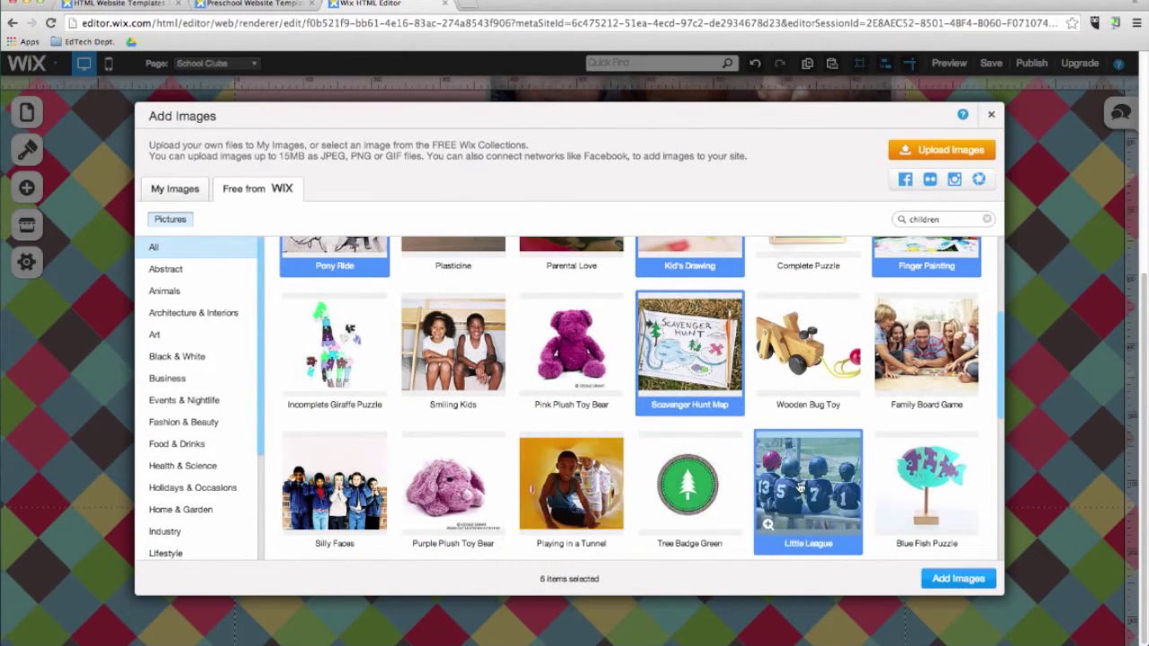
pyautogui.click(940, 580)
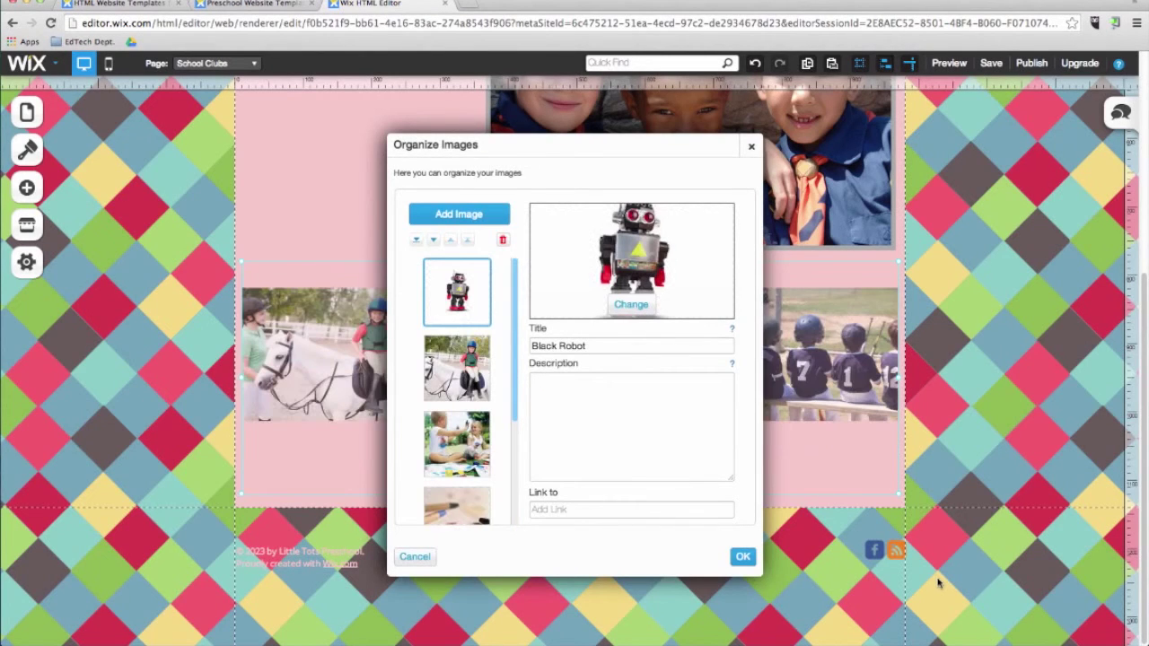
pyautogui.click(744, 557)
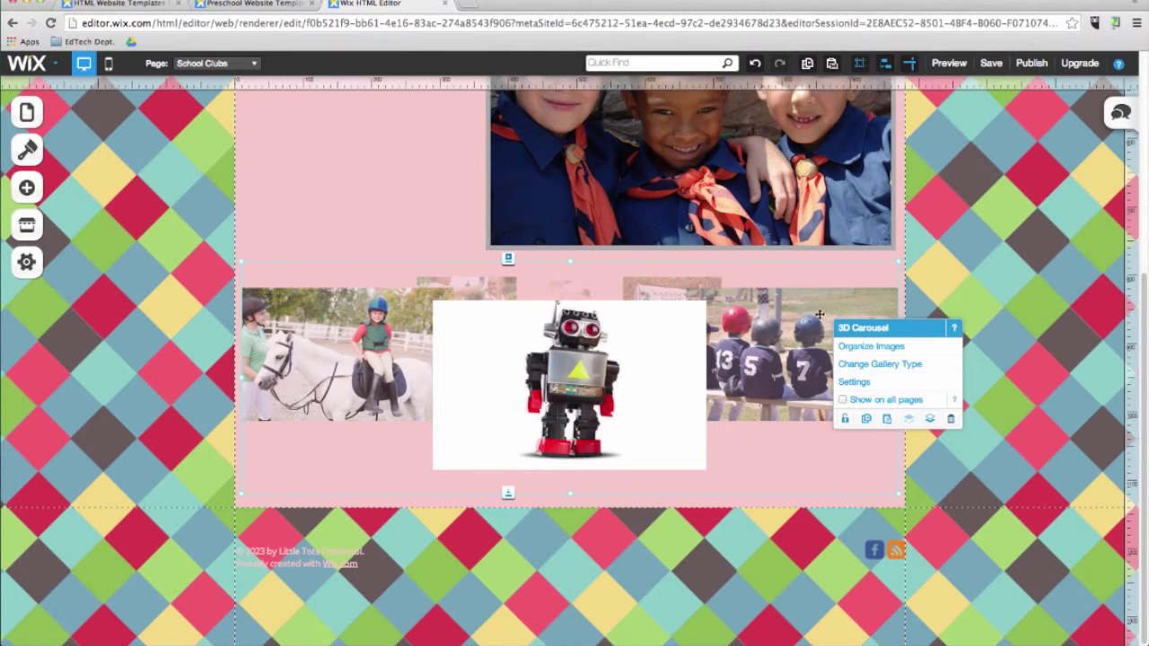
# Step: Set the 3D Carousel's pause between images to 4.40 seconds and open clicked images in expand mode
pyautogui.click(855, 381)
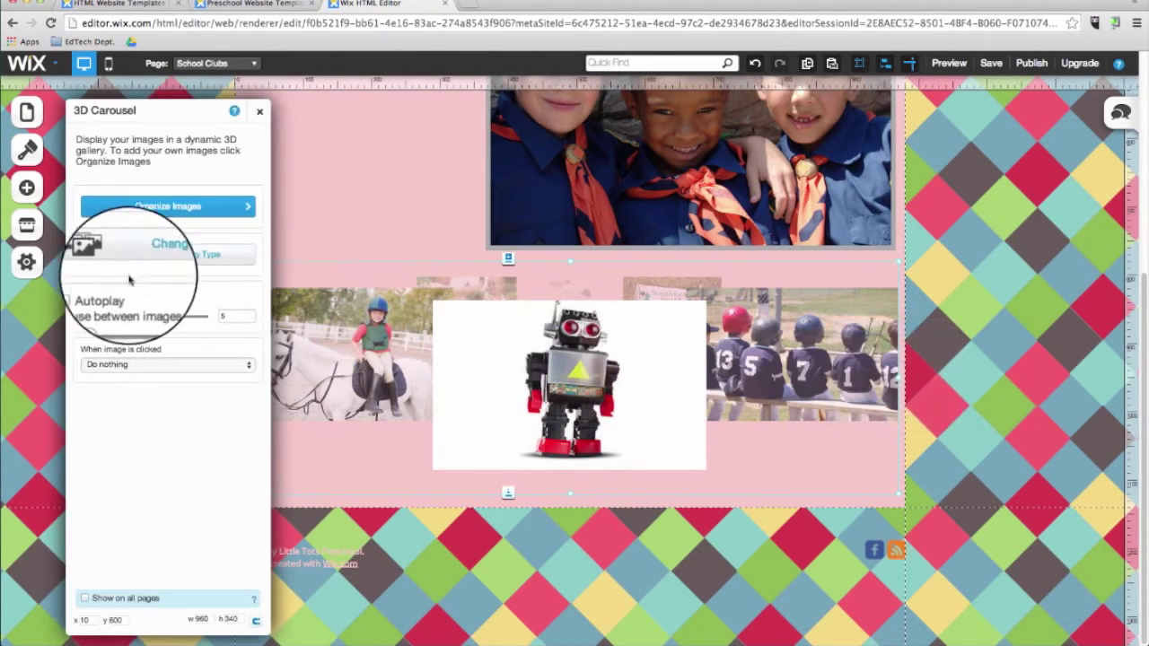
pyautogui.moveTo(95, 314)
pyautogui.mouseDown()
pyautogui.moveTo(122, 321)
pyautogui.moveTo(100, 319)
pyautogui.mouseUp()
pyautogui.click(117, 365)
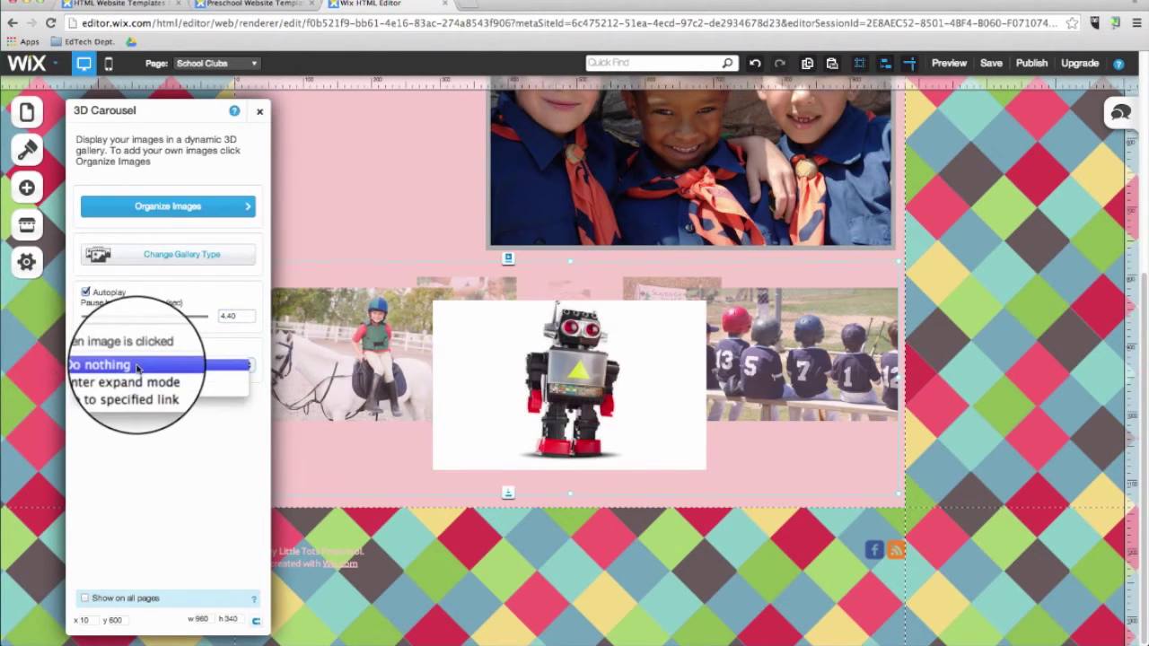
pyautogui.click(135, 383)
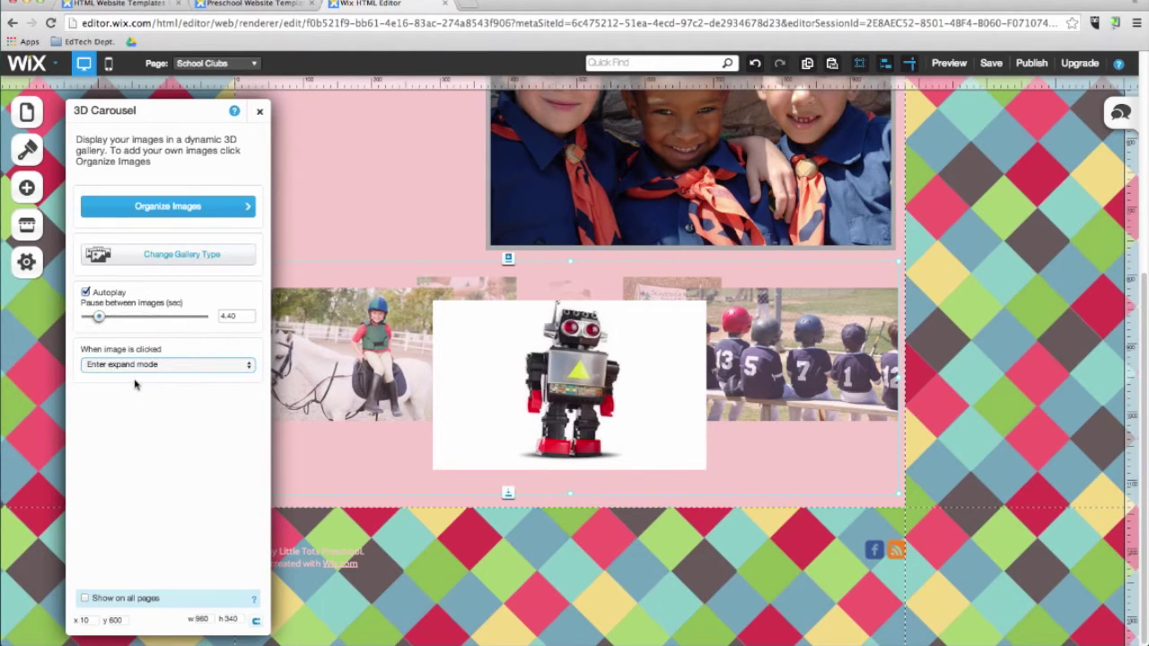
pyautogui.click(259, 110)
# Step: Go to the About Us page and delete its large photo
pyautogui.click(213, 65)
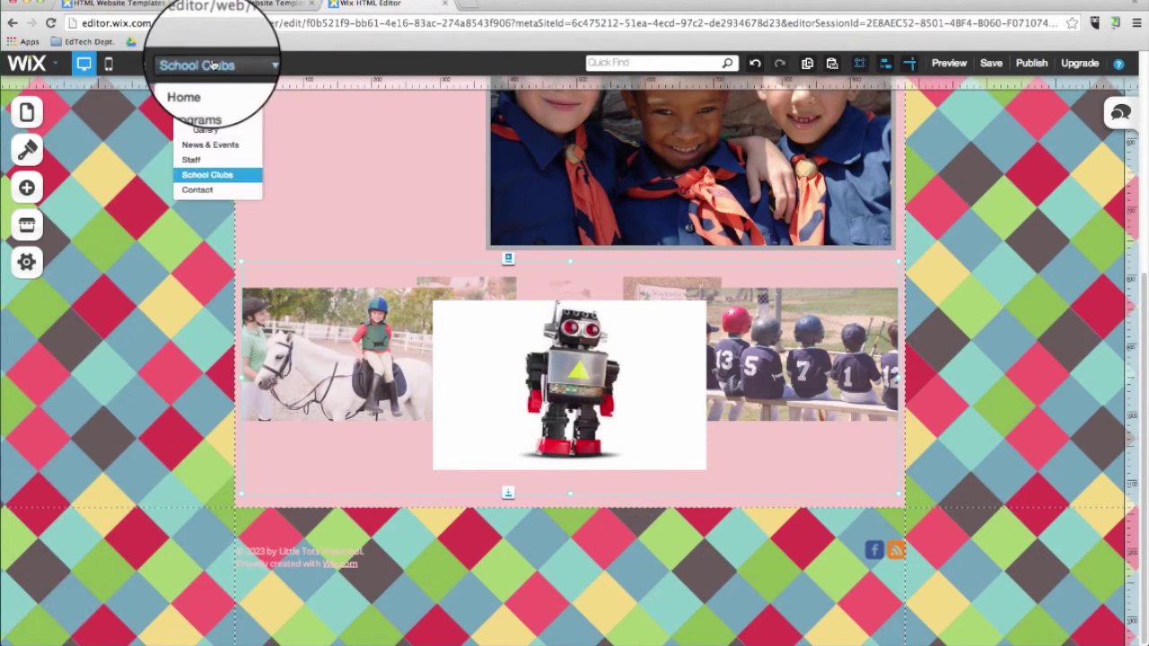
pyautogui.click(214, 116)
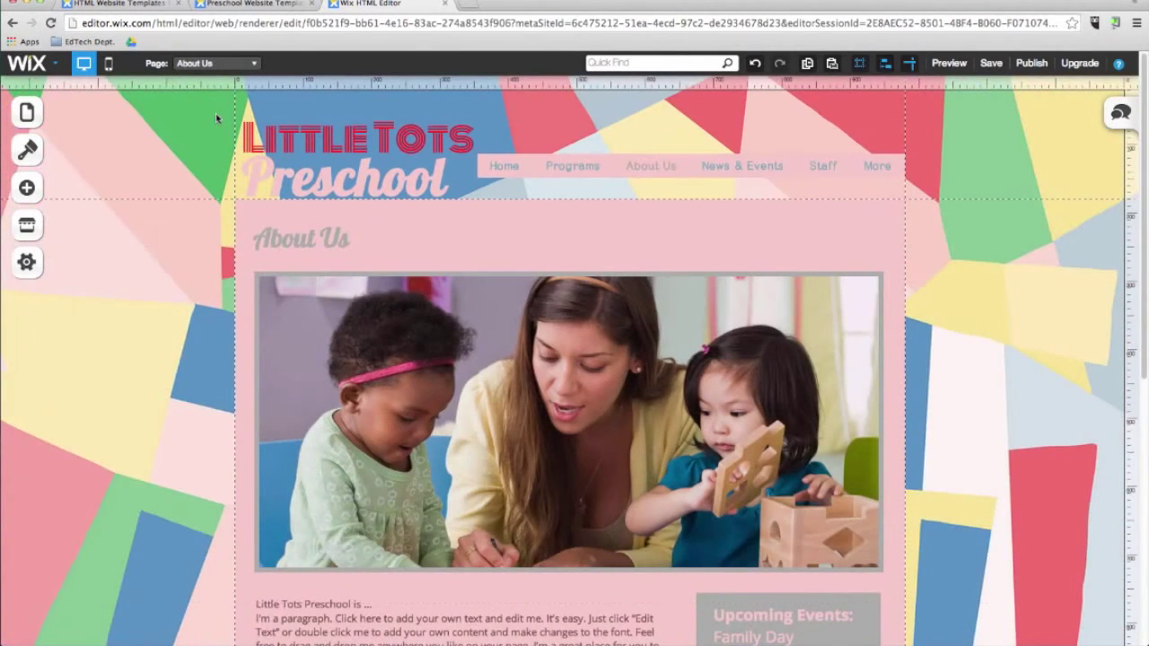
pyautogui.click(392, 395)
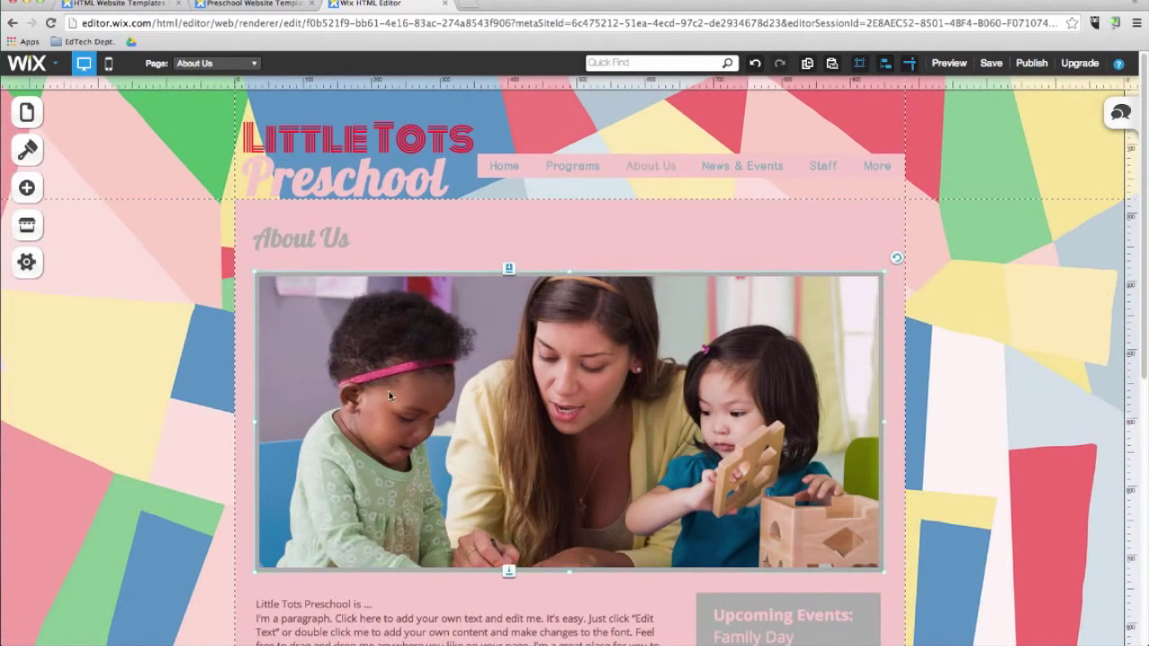
pyautogui.press('Delete')
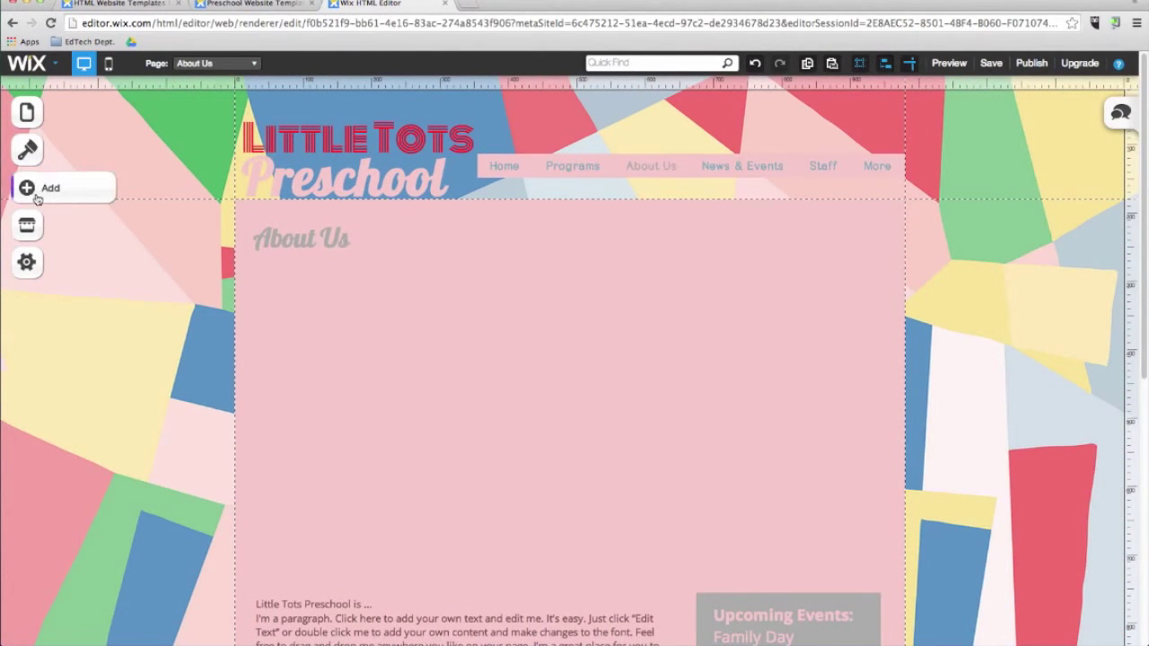
# Step: Add a video player, then enlarge and centre it under the About Us heading
pyautogui.click(27, 188)
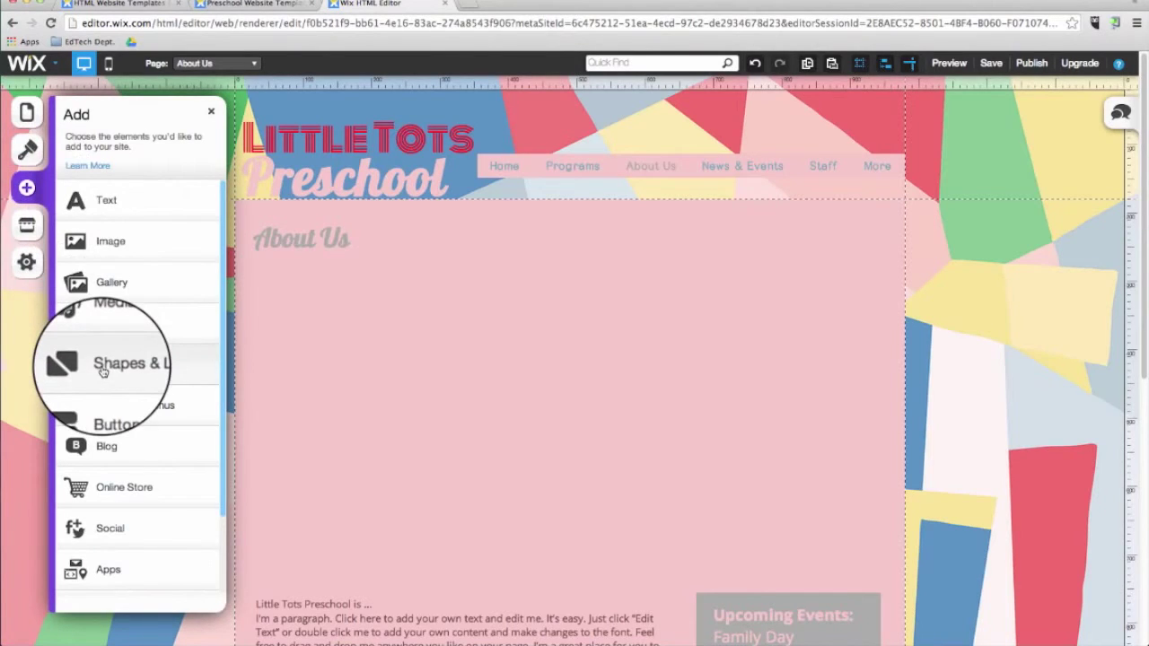
pyautogui.click(107, 332)
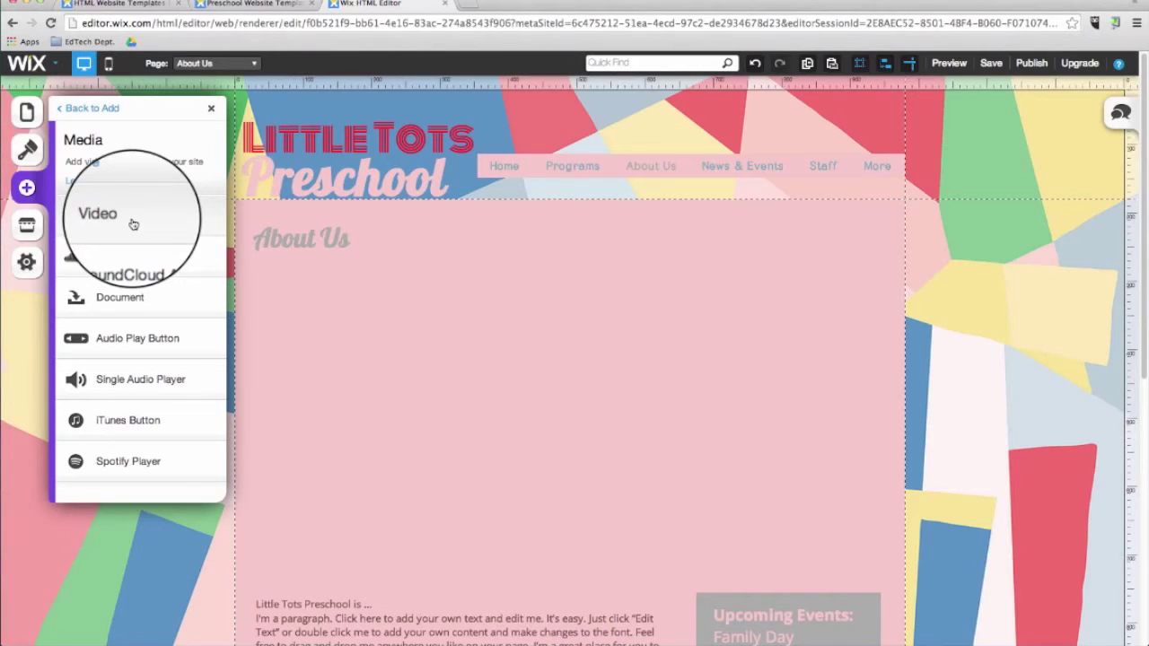
pyautogui.click(133, 224)
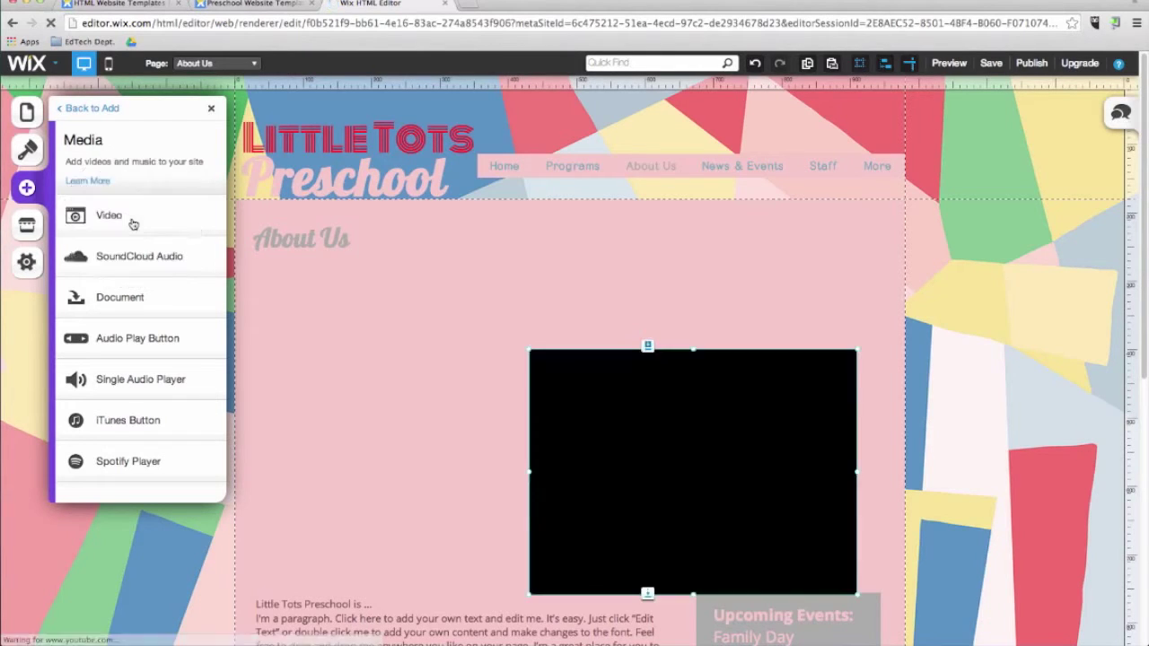
pyautogui.moveTo(652, 454); pyautogui.dragTo(433, 359)
pyautogui.scroll(-1, 530, 378)
pyautogui.moveTo(646, 500); pyautogui.dragTo(790, 564)
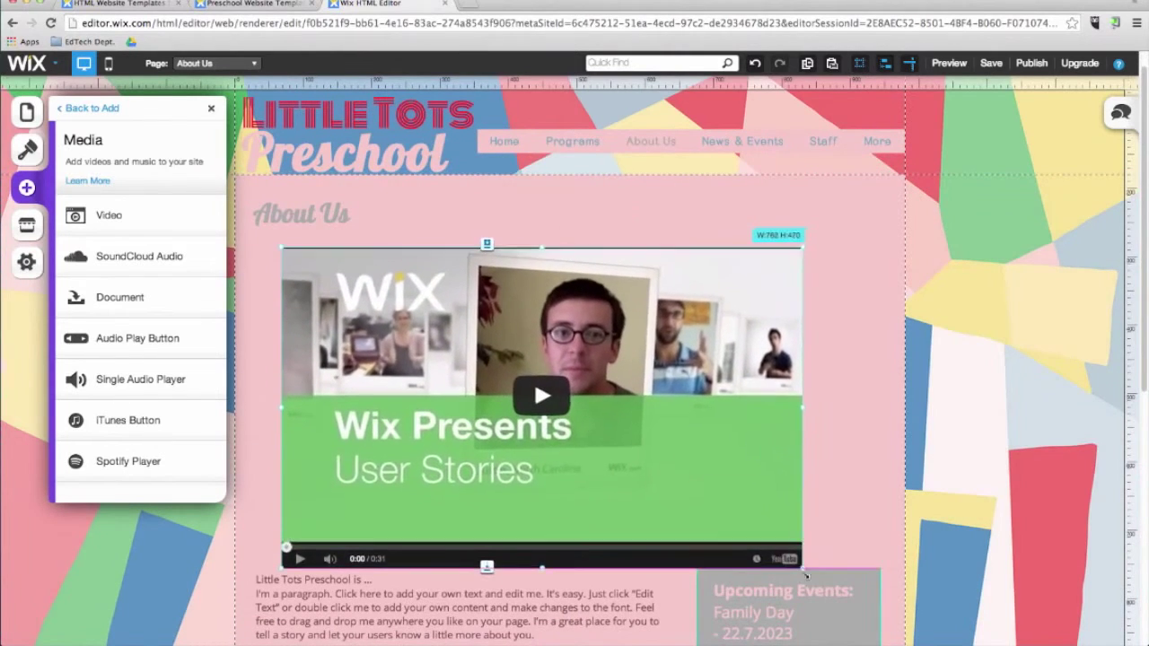
pyautogui.moveTo(534, 395); pyautogui.dragTo(577, 395)
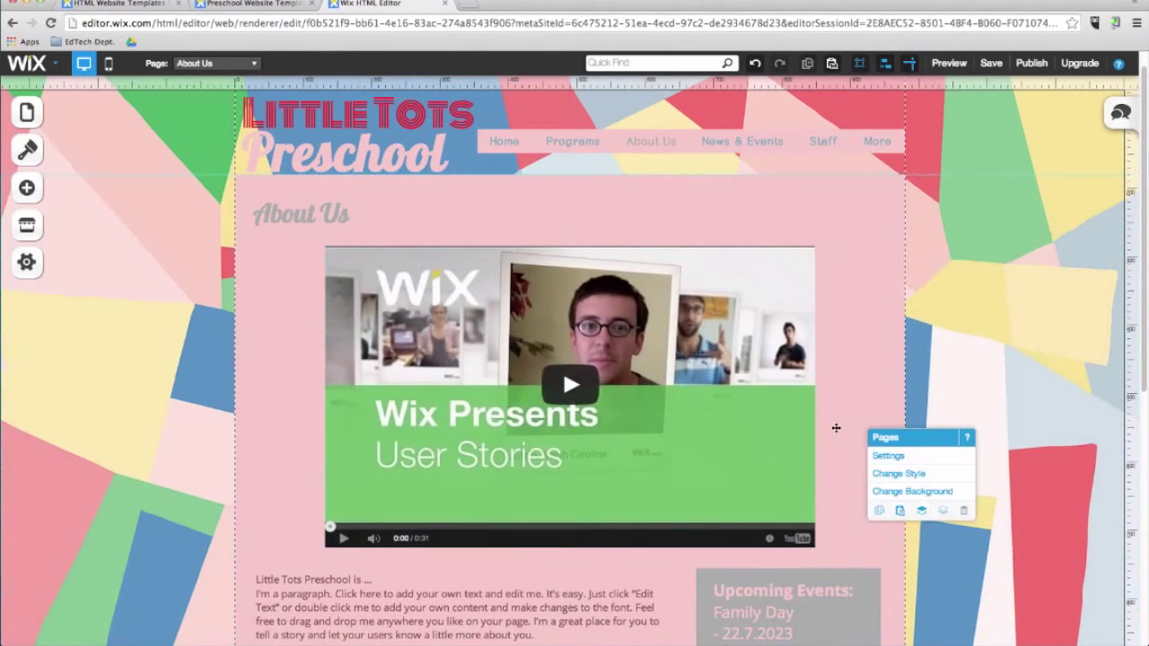
# Step: Swap the About Us video for the YouTube video from the pasted link
pyautogui.click(688, 426)
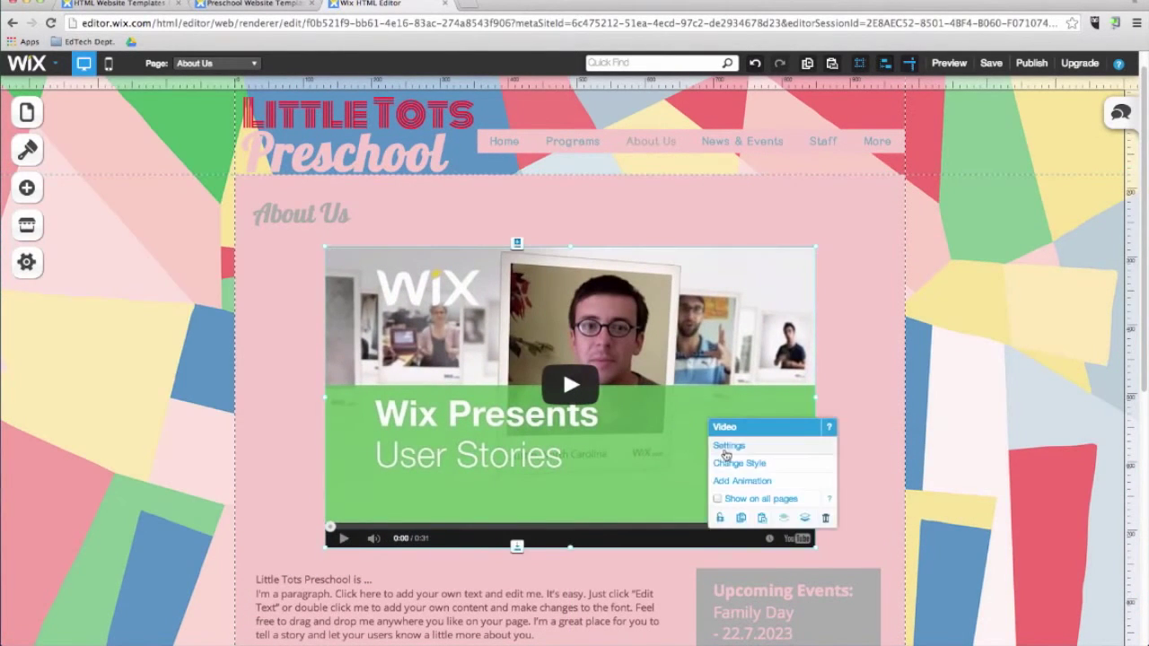
pyautogui.click(727, 446)
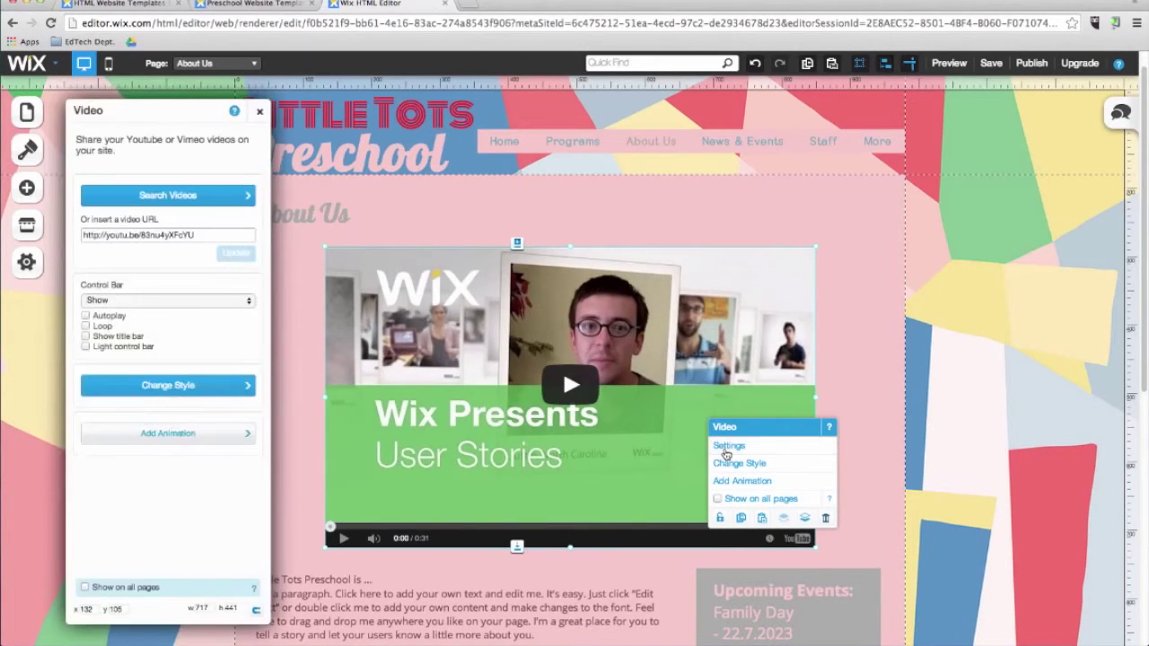
pyautogui.click(214, 235)
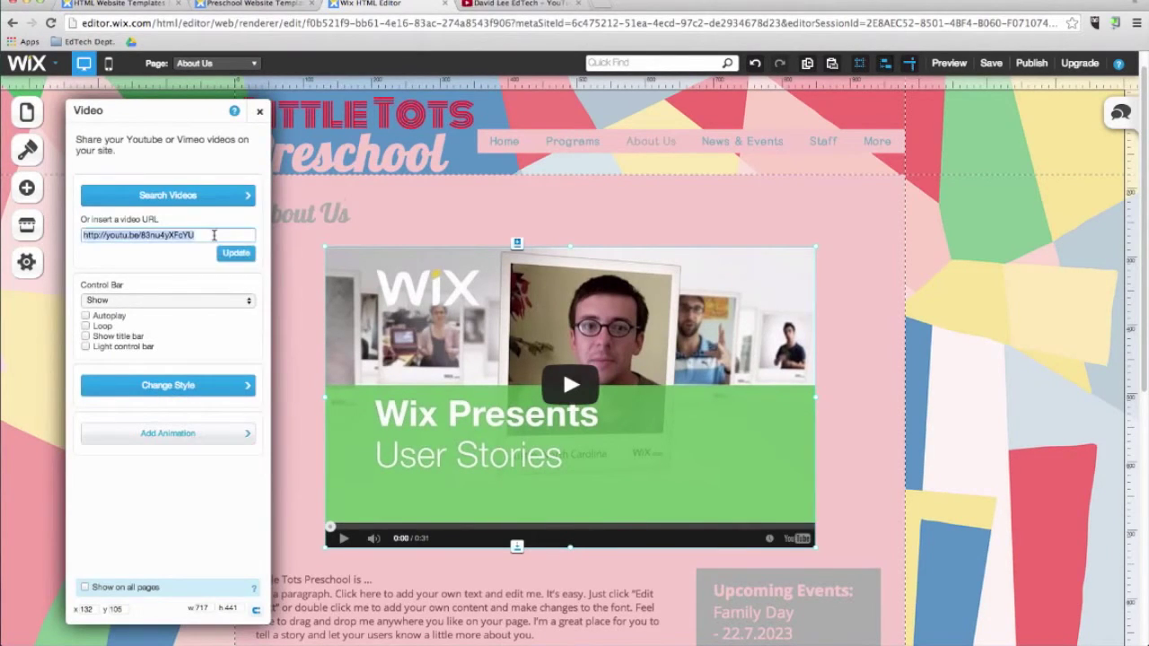
pyautogui.write('https://www.youtube.com/watch?v=oOx2pRrDW1M')
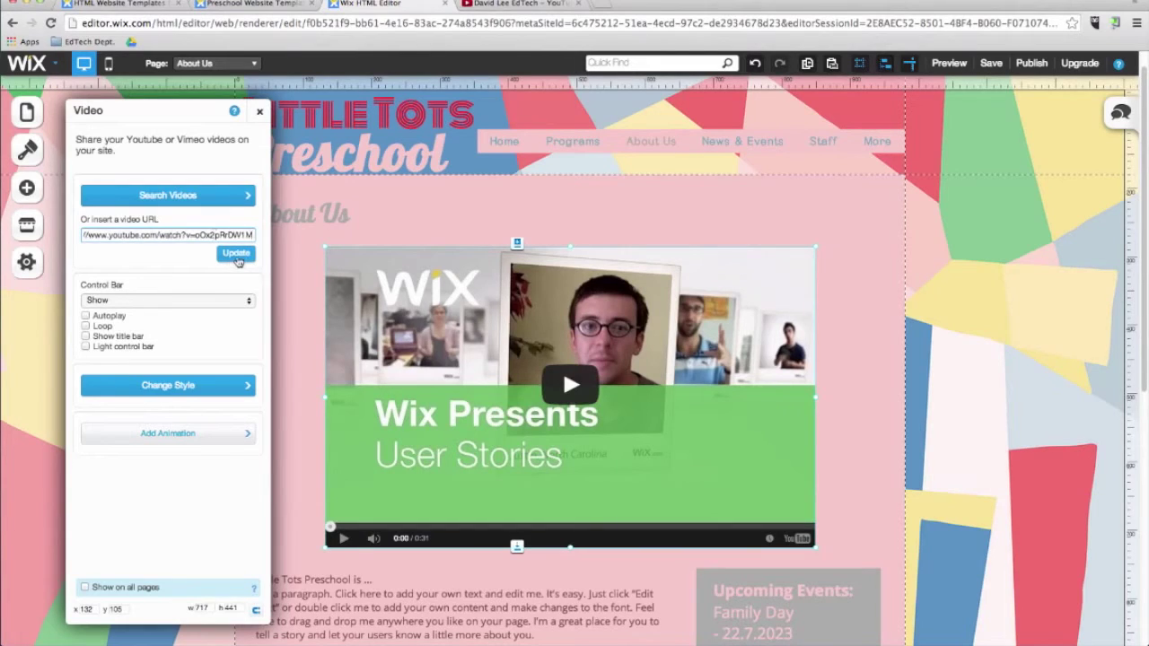
pyautogui.click(236, 257)
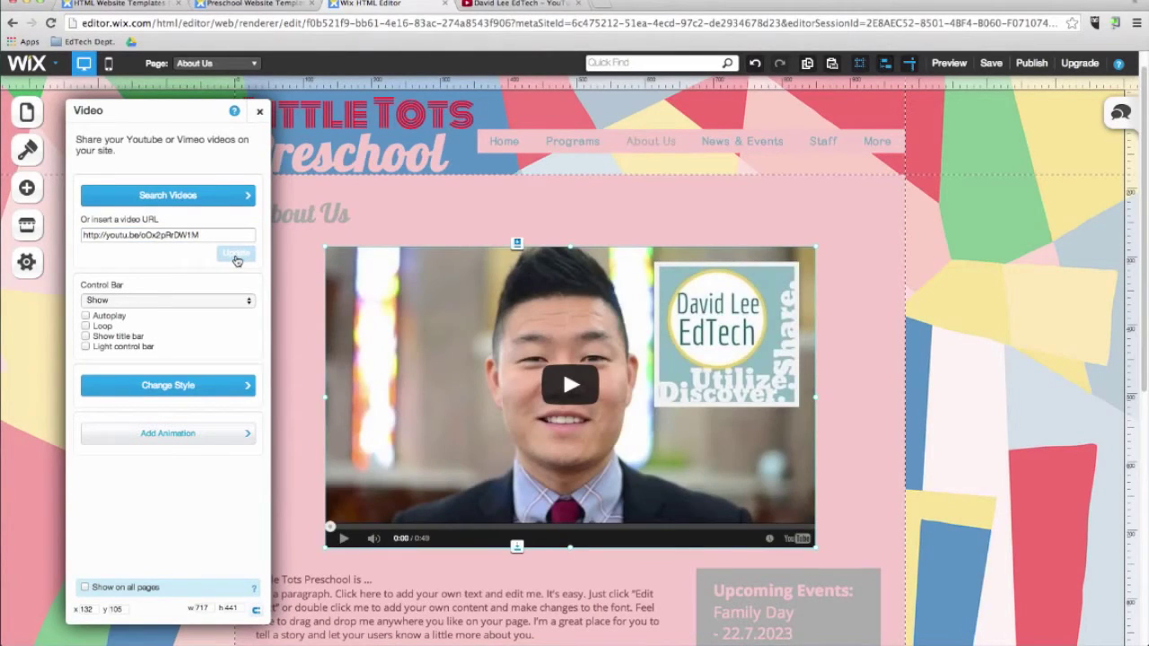
pyautogui.click(27, 187)
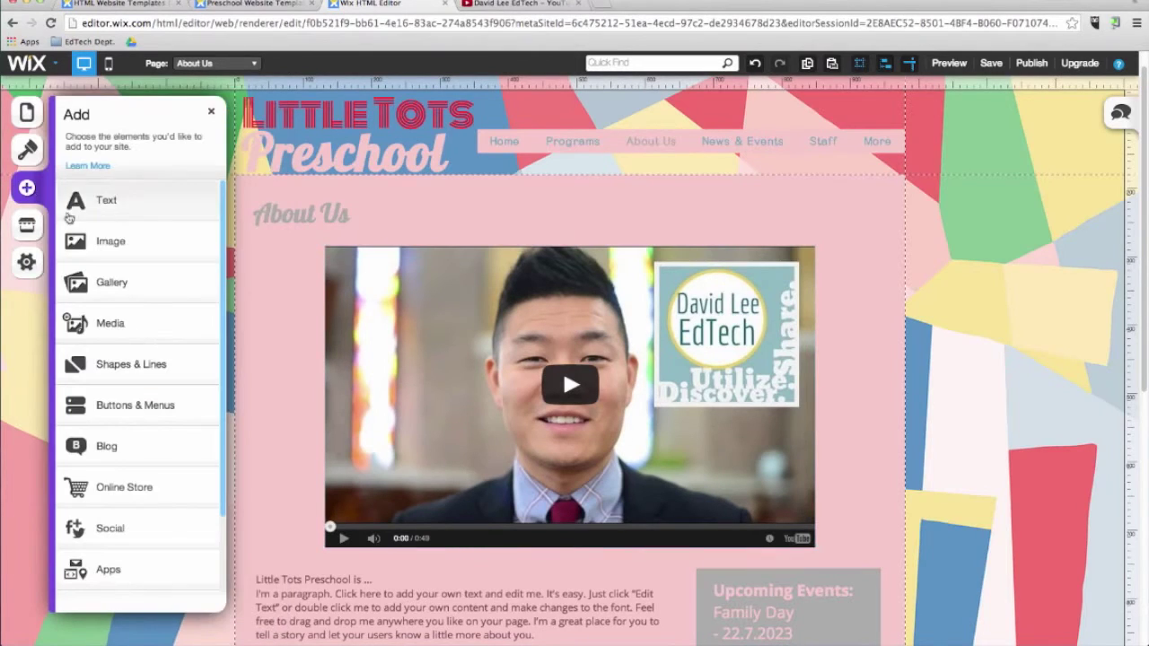
# Step: Upload Faculty Handbook 2014-2015.pdf from Downloads and place it on About Us as a document
pyautogui.click(109, 324)
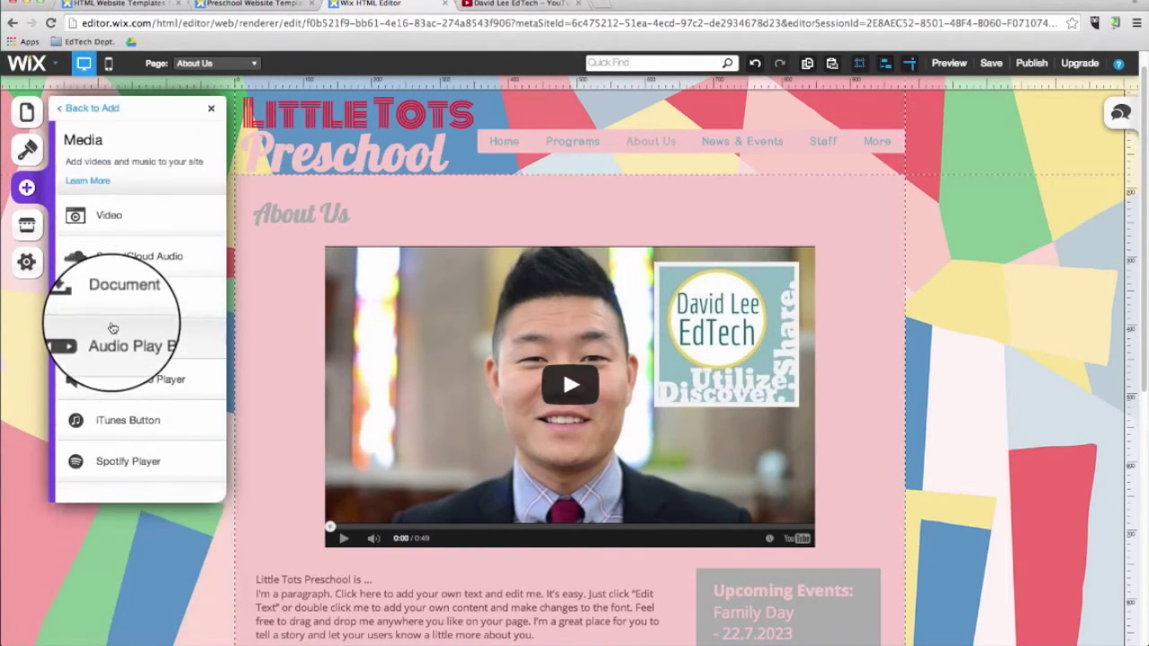
pyautogui.click(116, 305)
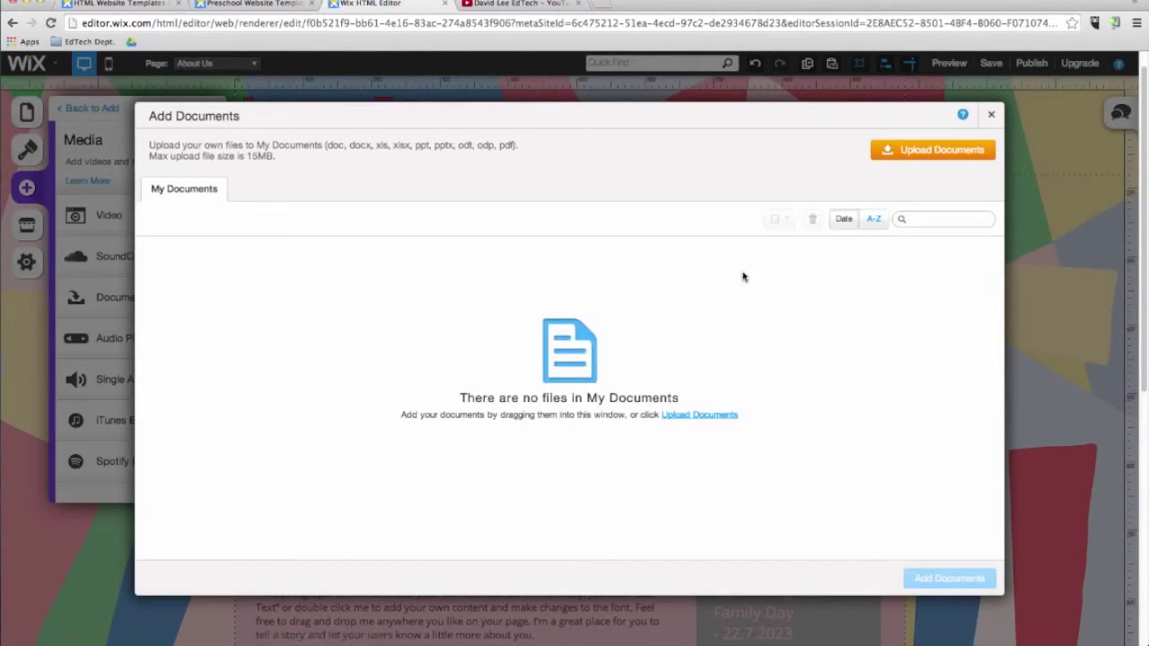
pyautogui.click(920, 154)
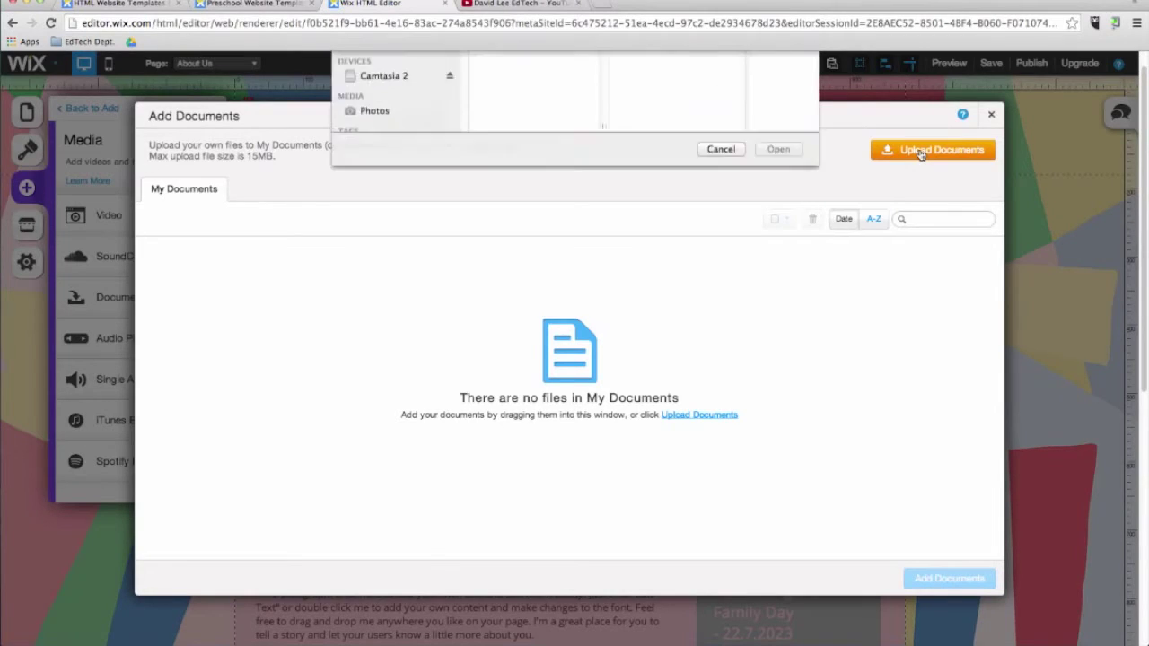
pyautogui.click(364, 156)
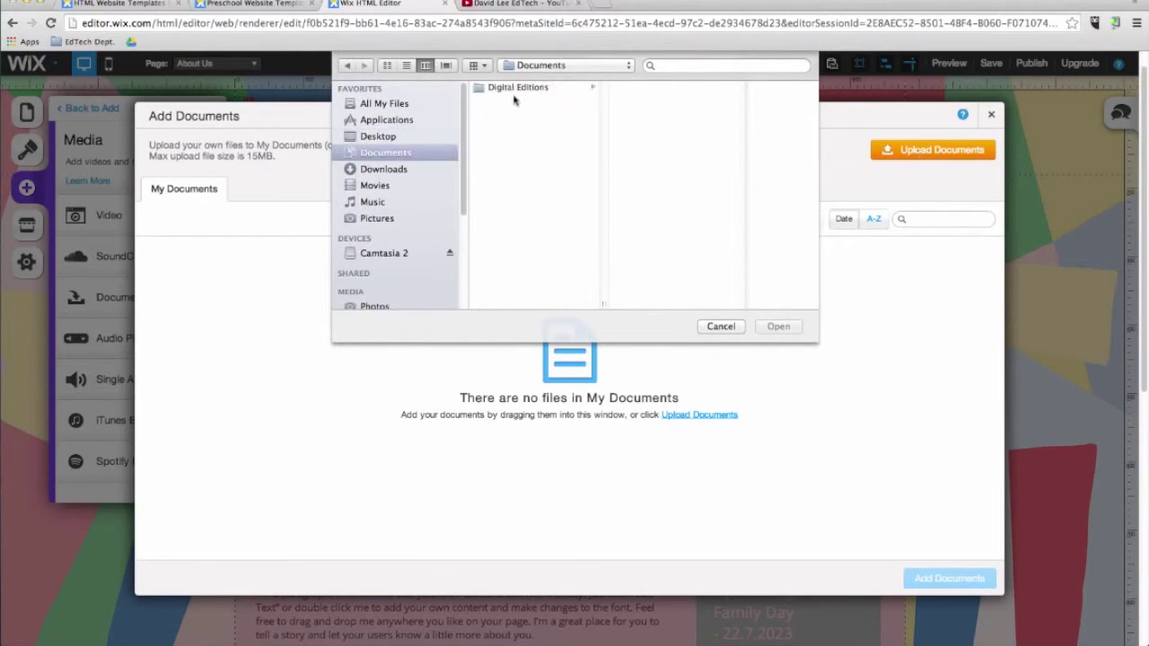
pyautogui.click(387, 168)
pyautogui.click(523, 125)
pyautogui.click(777, 327)
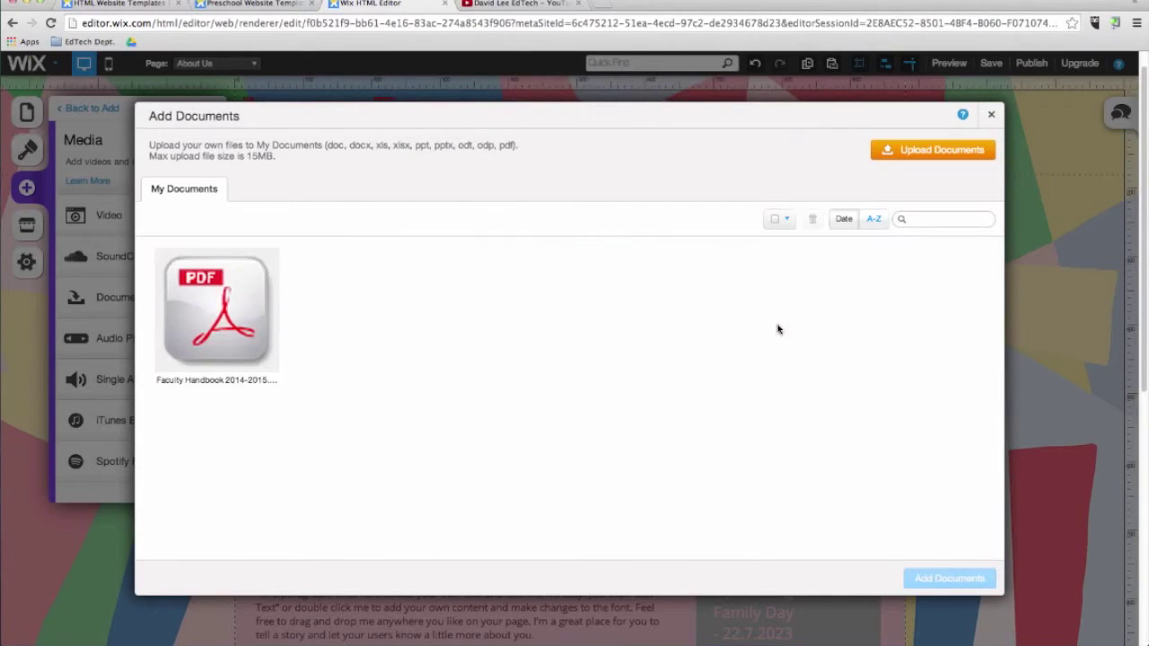
pyautogui.click(229, 309)
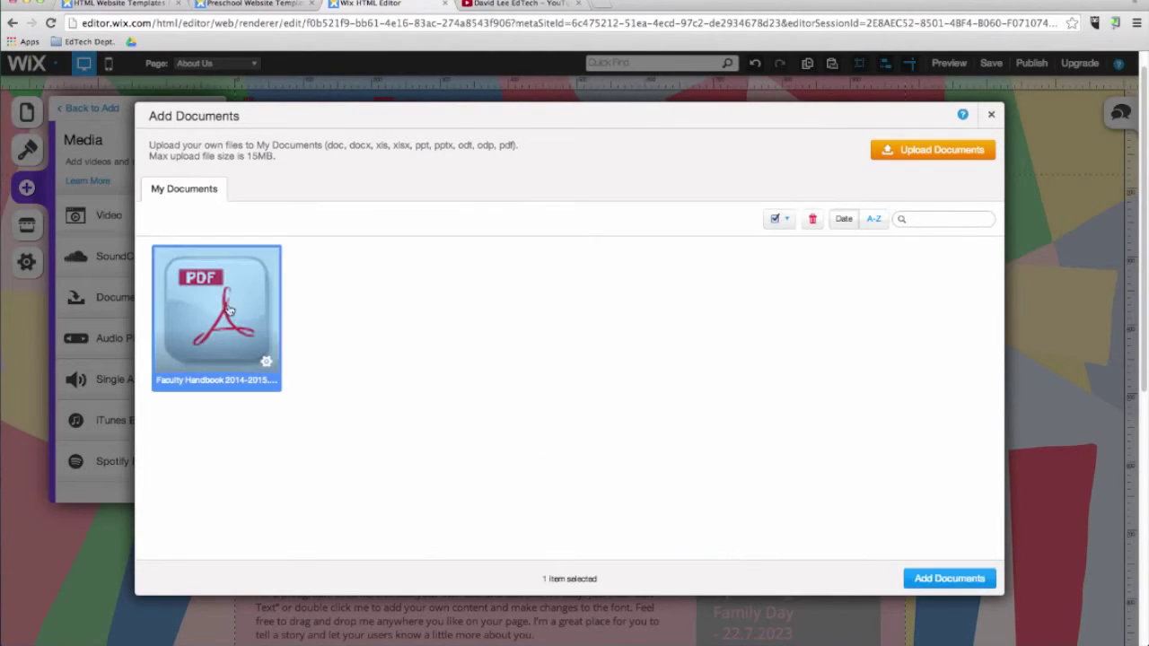
pyautogui.click(925, 580)
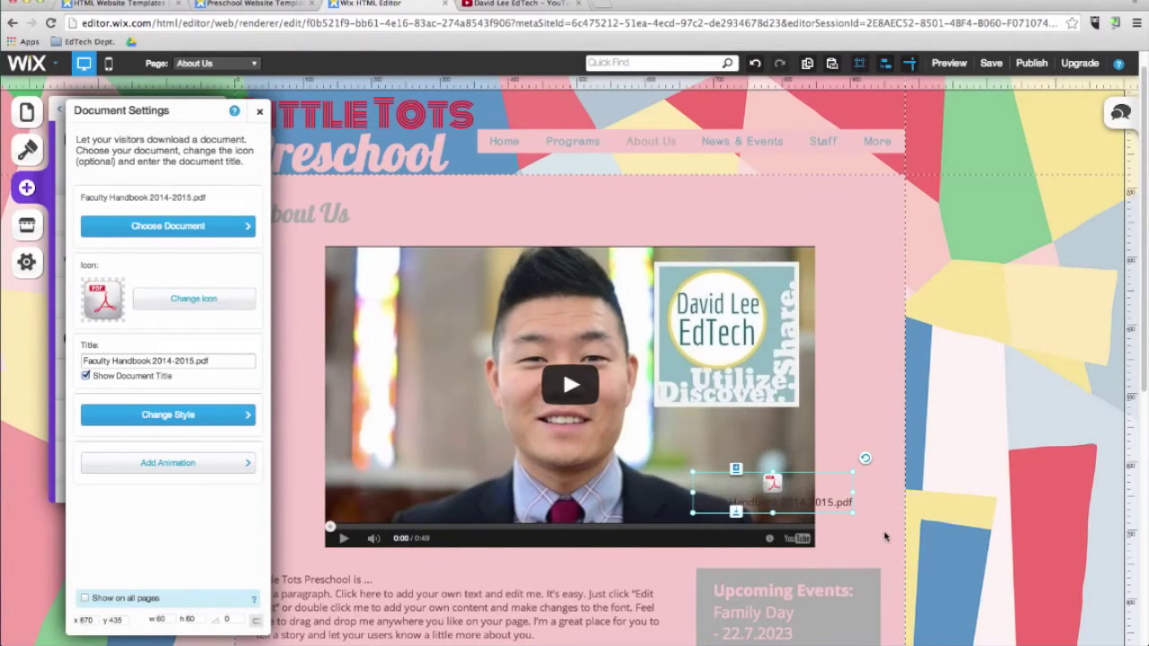
pyautogui.scroll(-5, 885, 537)
# Step: Select the Faculty Handbook document element, then the page background
pyautogui.rightClick(592, 405)
pyautogui.keyDown('shift'); pyautogui.click(592, 406); pyautogui.keyUp('shift')
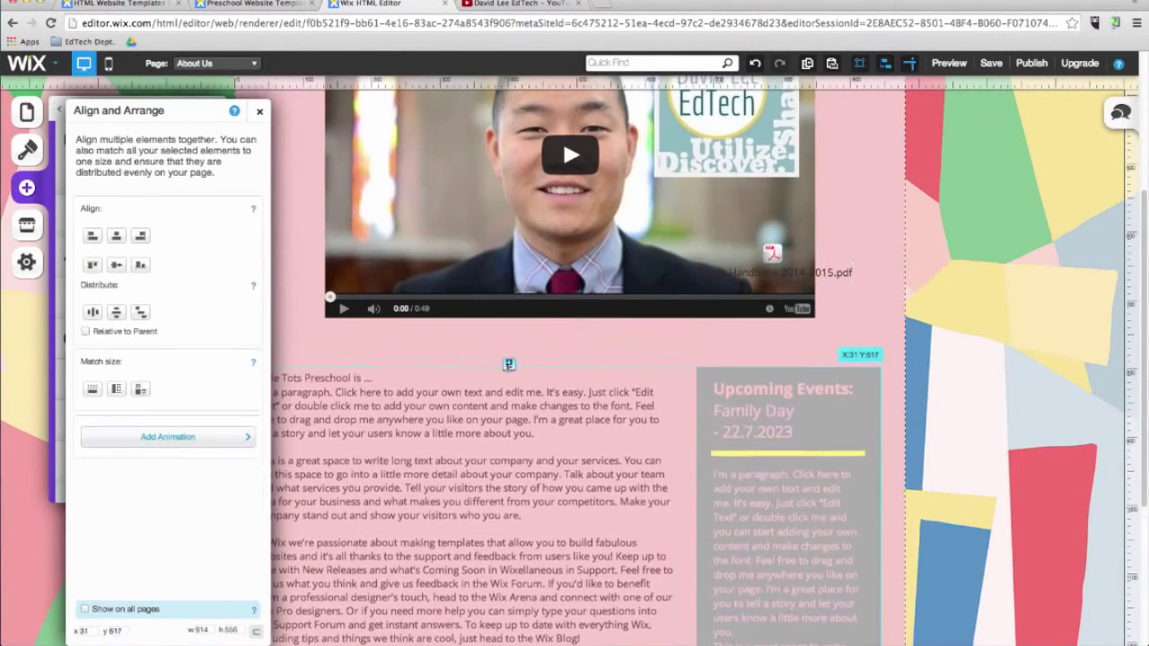
pyautogui.click(781, 264)
pyautogui.click(988, 346)
pyautogui.scroll(5, 670, 309)
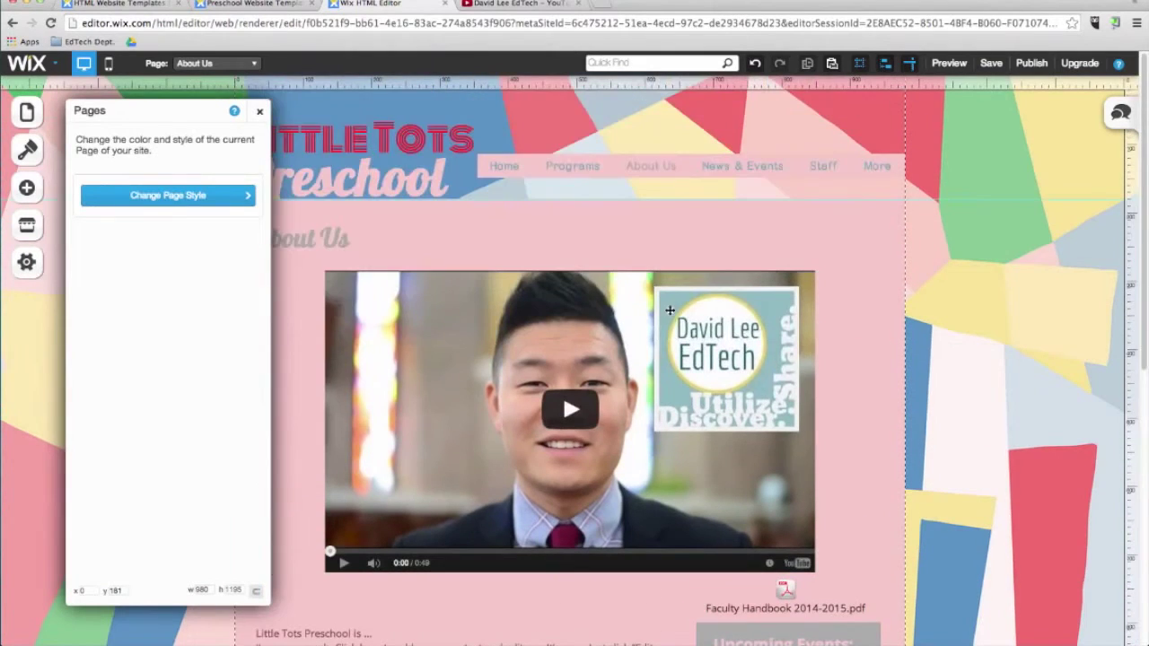
pyautogui.scroll(-10, 736, 401)
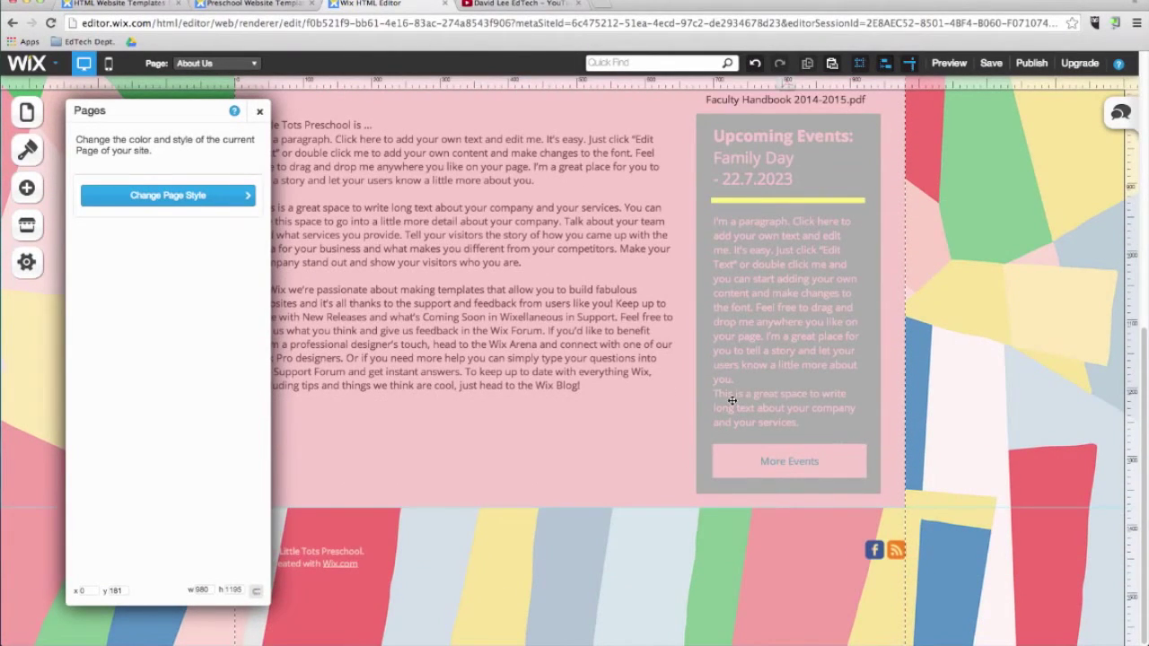
# Step: Move the About Us paragraph further down the page and save the site
pyautogui.click(260, 111)
pyautogui.click(369, 386)
pyautogui.moveTo(369, 386); pyautogui.dragTo(385, 563)
pyautogui.scroll(-4, 388, 538)
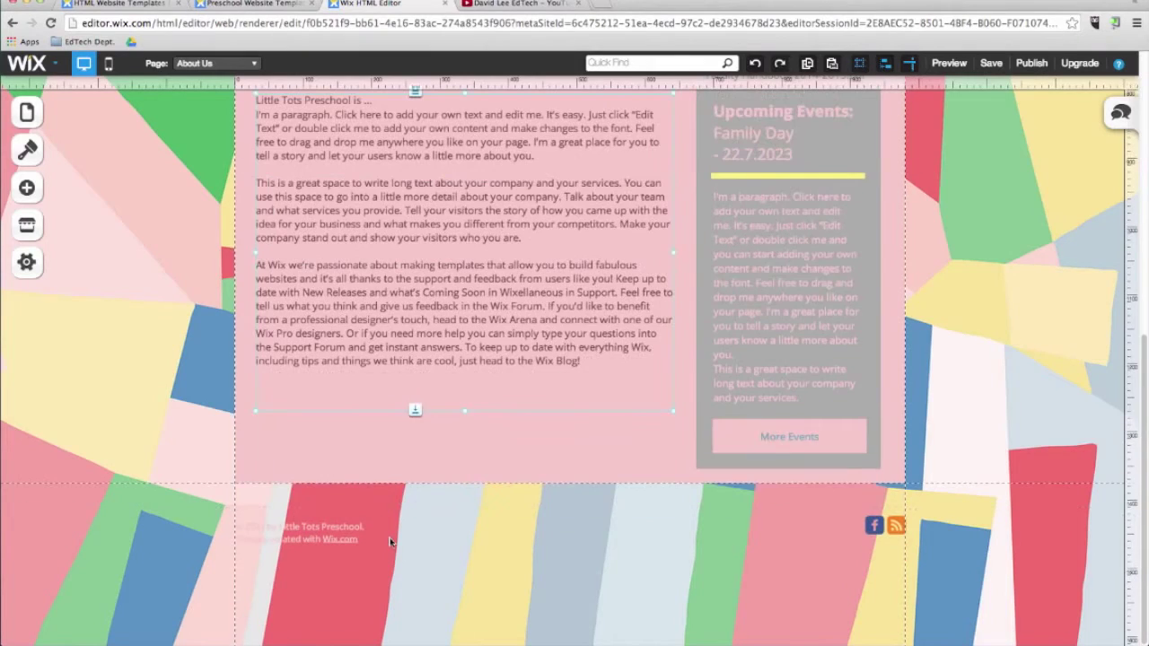
pyautogui.click(992, 63)
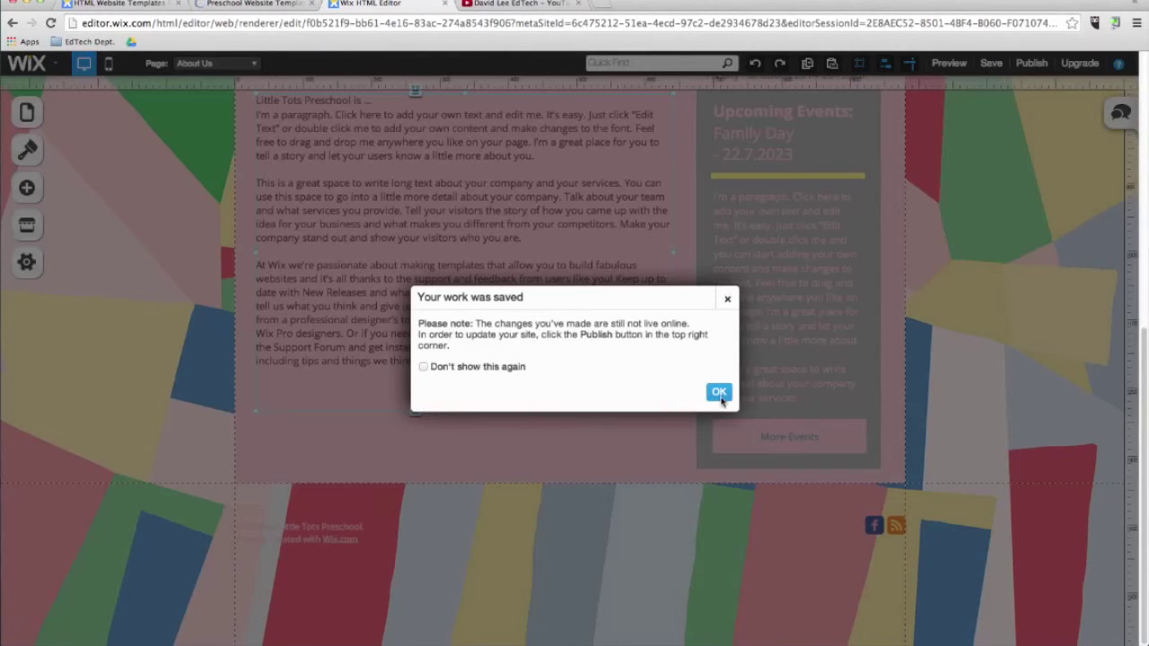
pyautogui.click(718, 391)
# Step: Add a grey box sized to cover the paragraph area and send it backward
pyautogui.scroll(1, 340, 134)
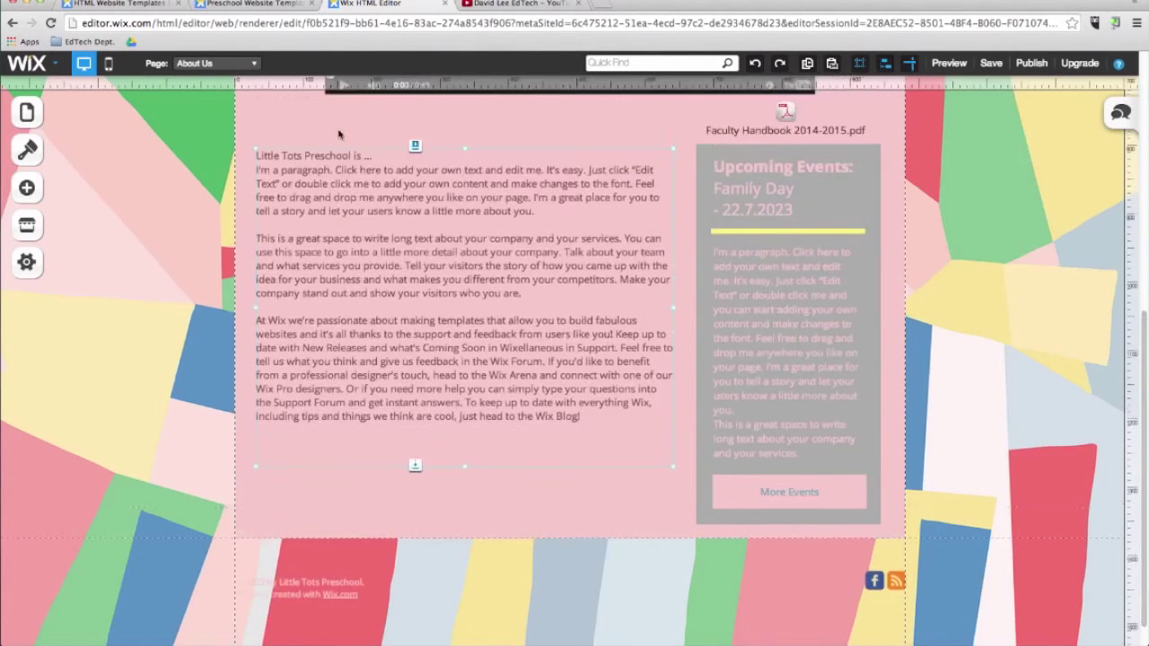
pyautogui.click(15, 187)
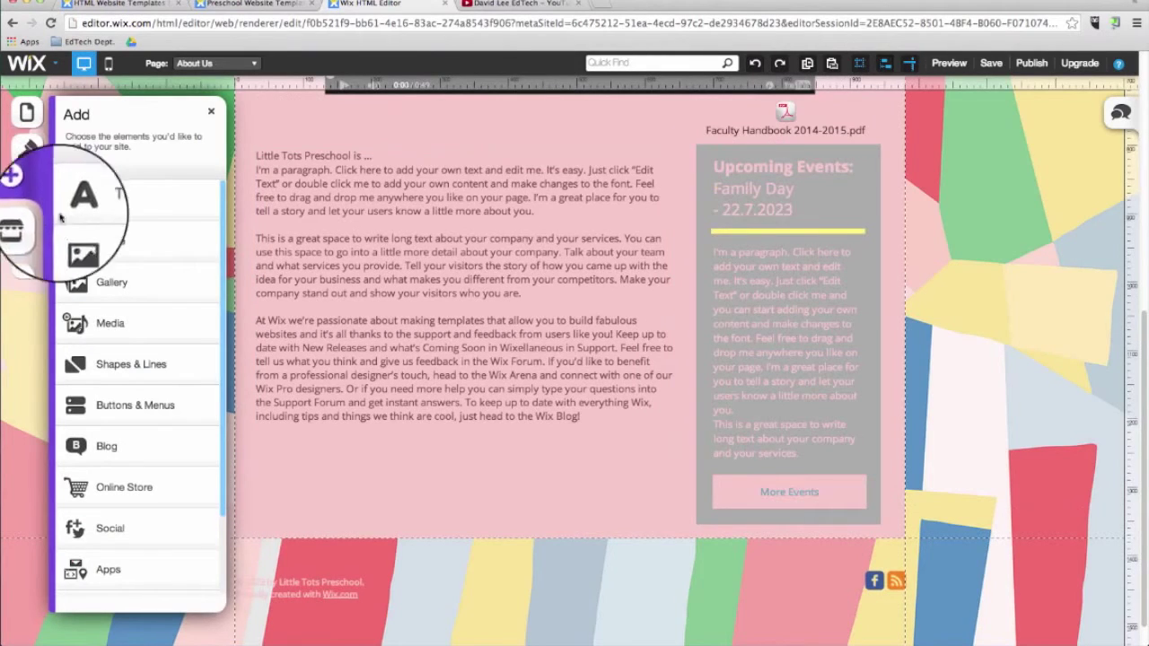
pyautogui.click(137, 368)
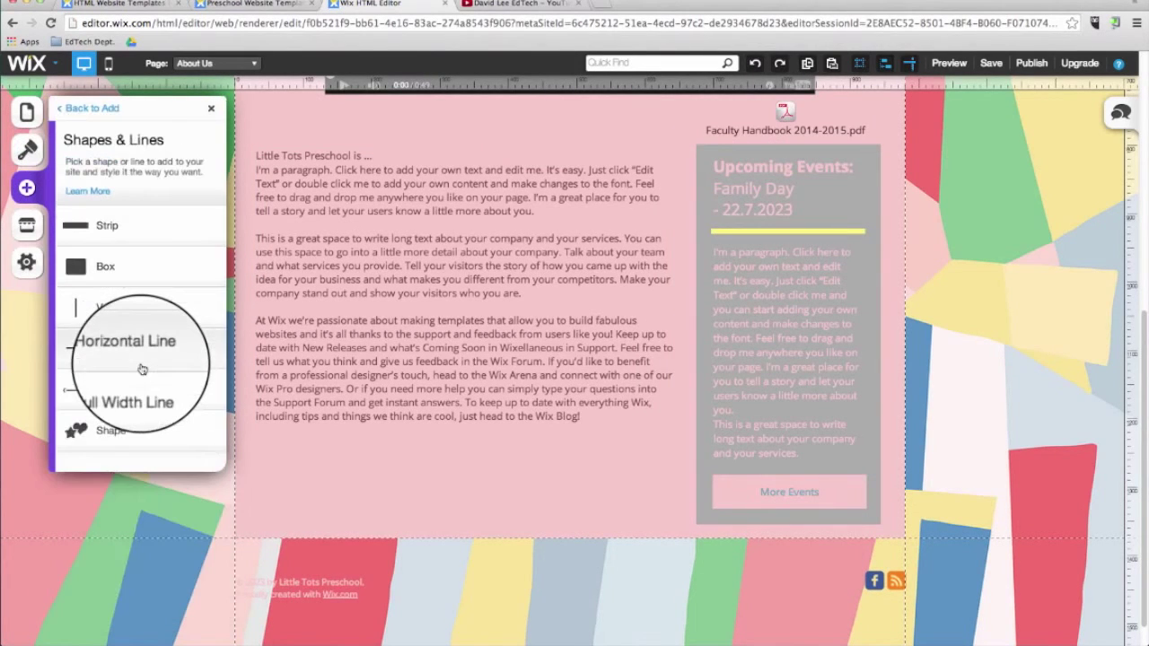
pyautogui.moveTo(115, 268); pyautogui.dragTo(725, 455)
pyautogui.moveTo(422, 274); pyautogui.dragTo(377, 254)
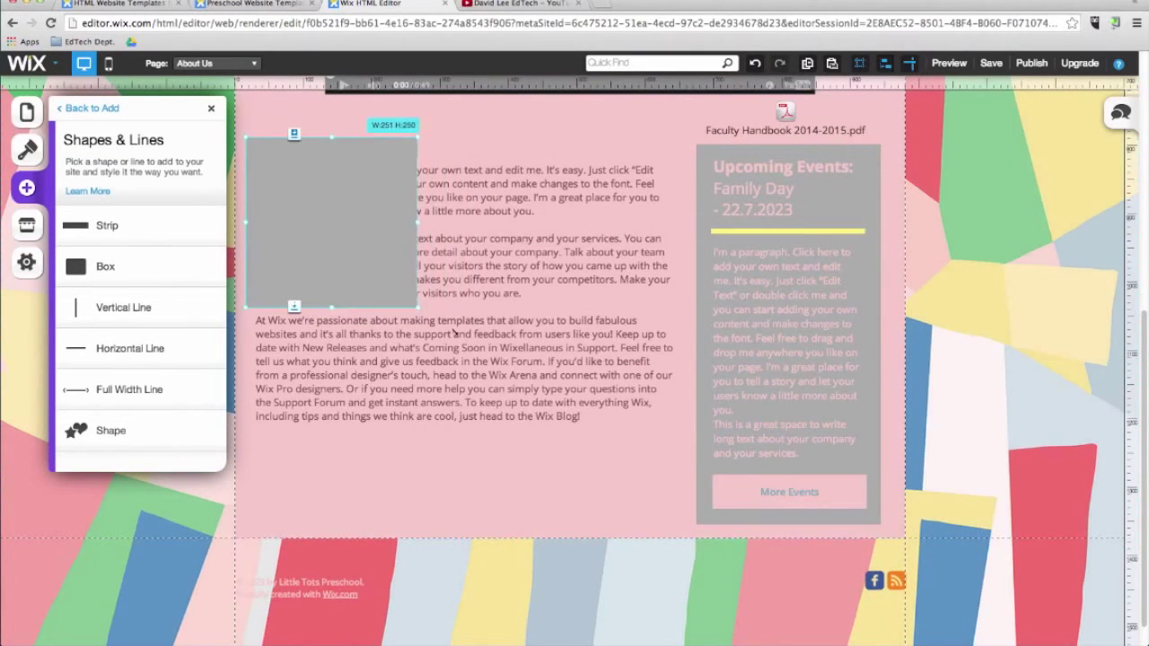
pyautogui.moveTo(419, 309); pyautogui.dragTo(684, 463)
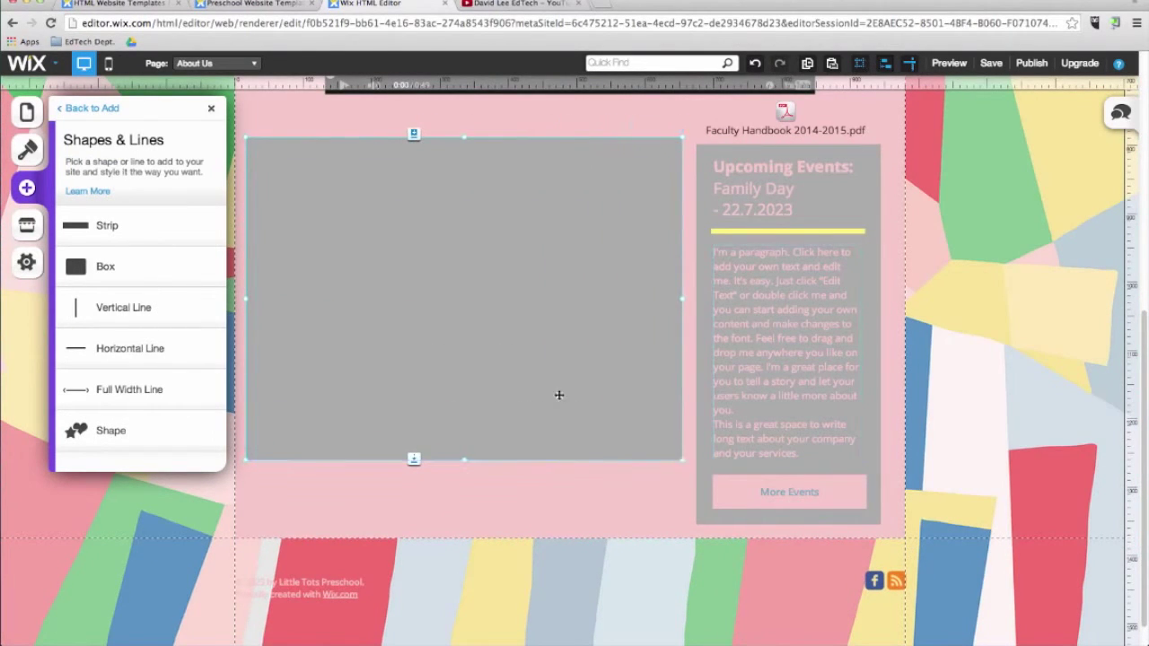
pyautogui.click(495, 375)
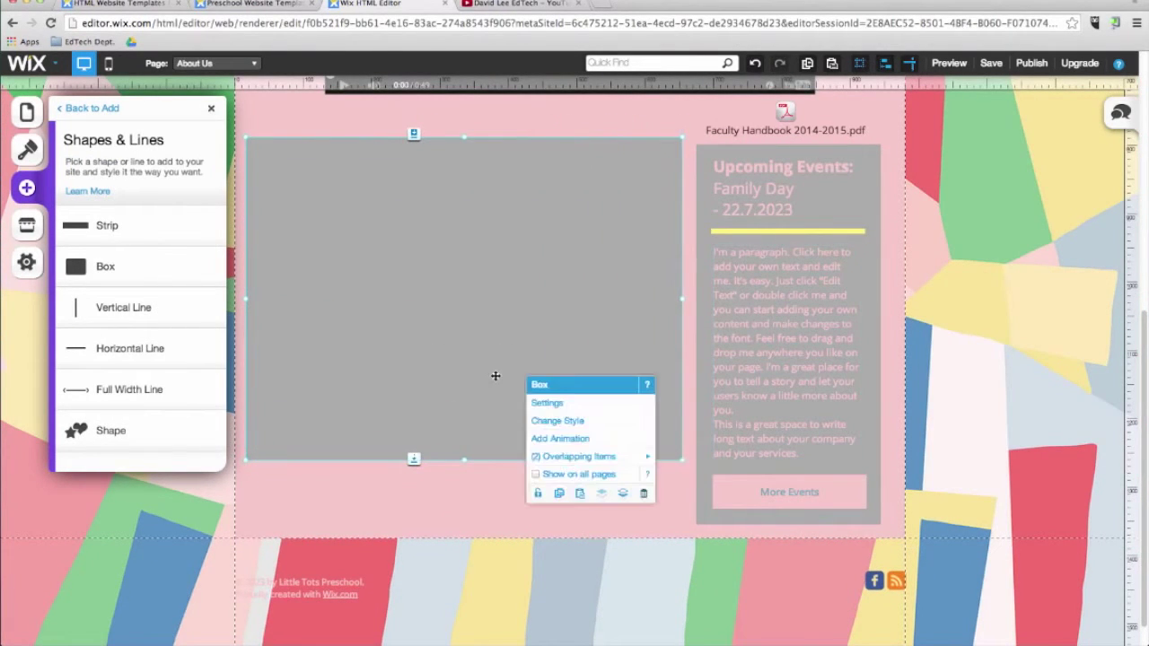
pyautogui.click(621, 494)
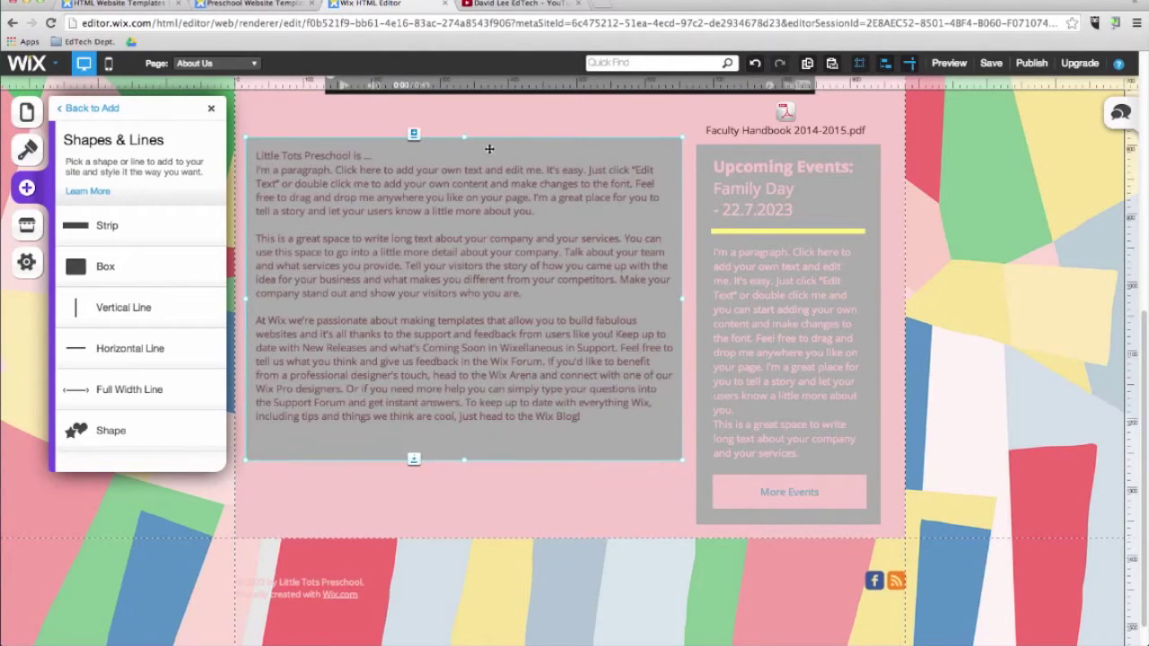
# Step: Attach the paragraph to the grey box and turn its text white
pyautogui.moveTo(490, 149); pyautogui.dragTo(470, 267)
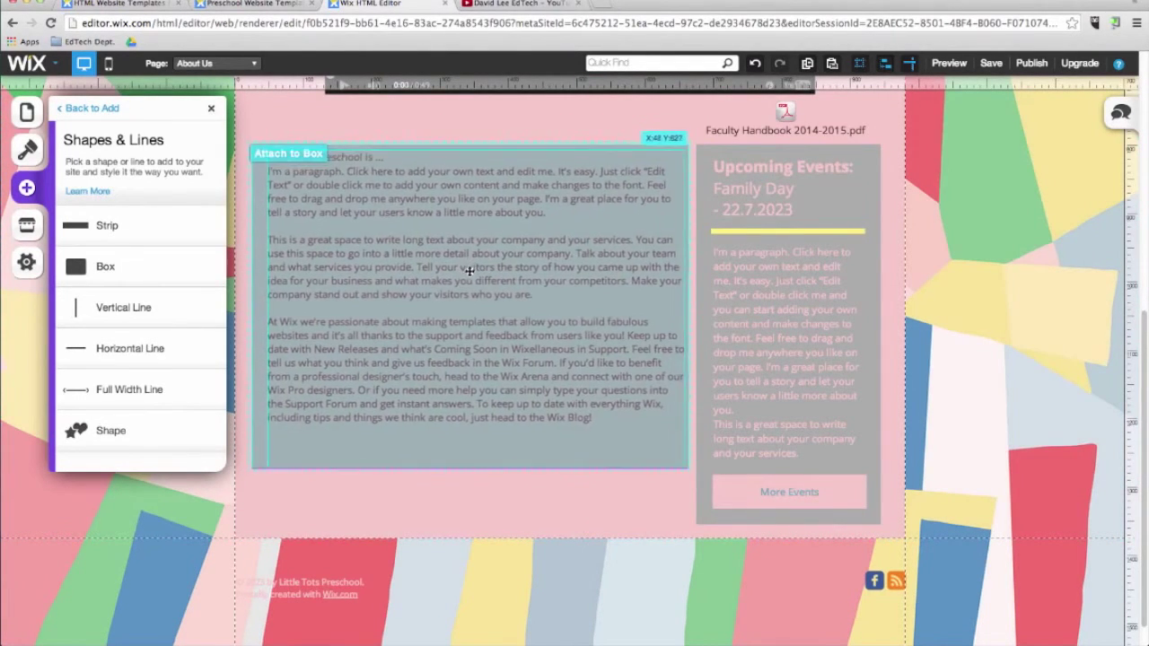
pyautogui.rightClick(470, 267)
pyautogui.click(532, 296)
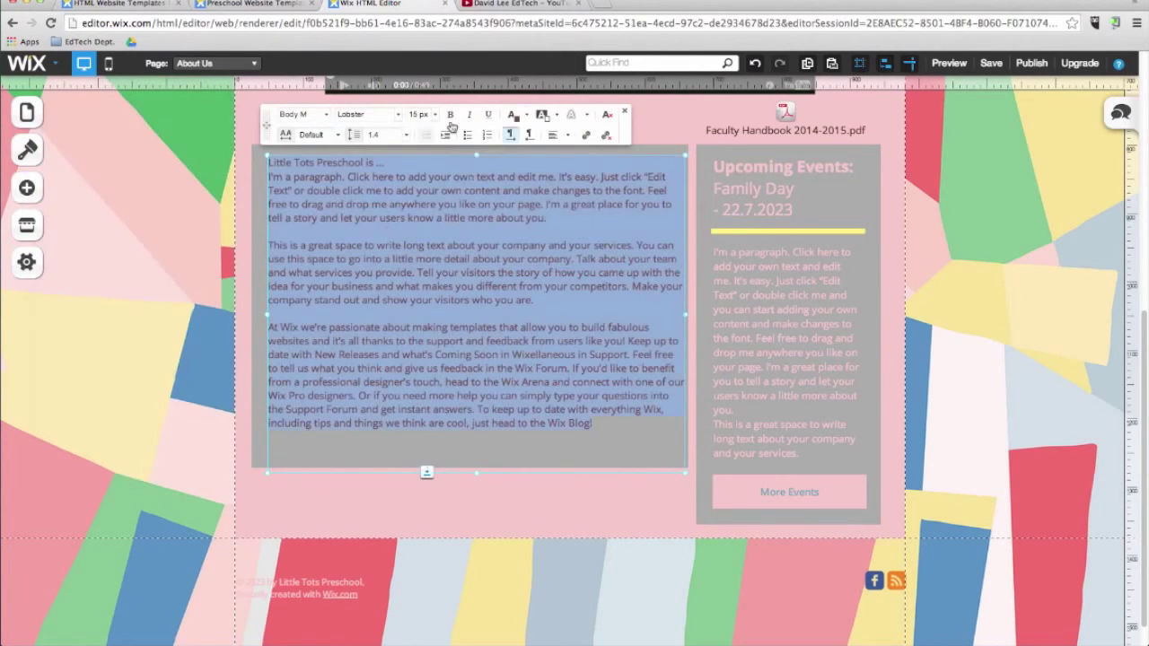
pyautogui.click(521, 117)
pyautogui.rightClick(487, 531)
pyautogui.click(136, 272)
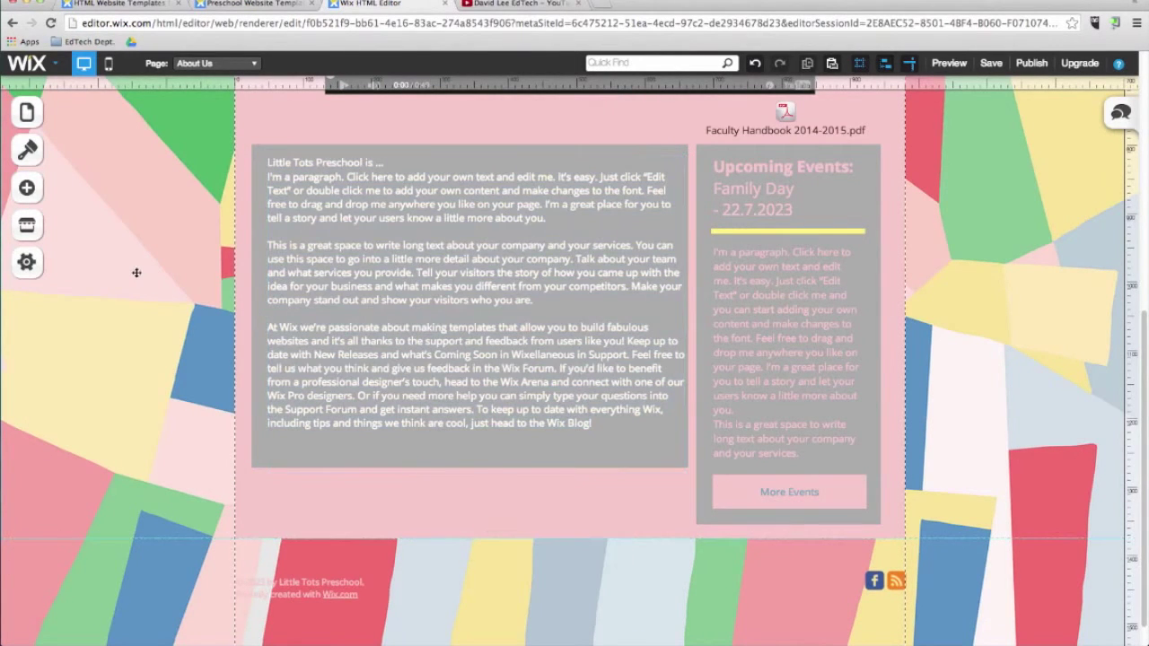
pyautogui.scroll(5, 172, 262)
# Step: Drag an arrow image button next to the About Us heading and link it to News & Events
pyautogui.click(27, 188)
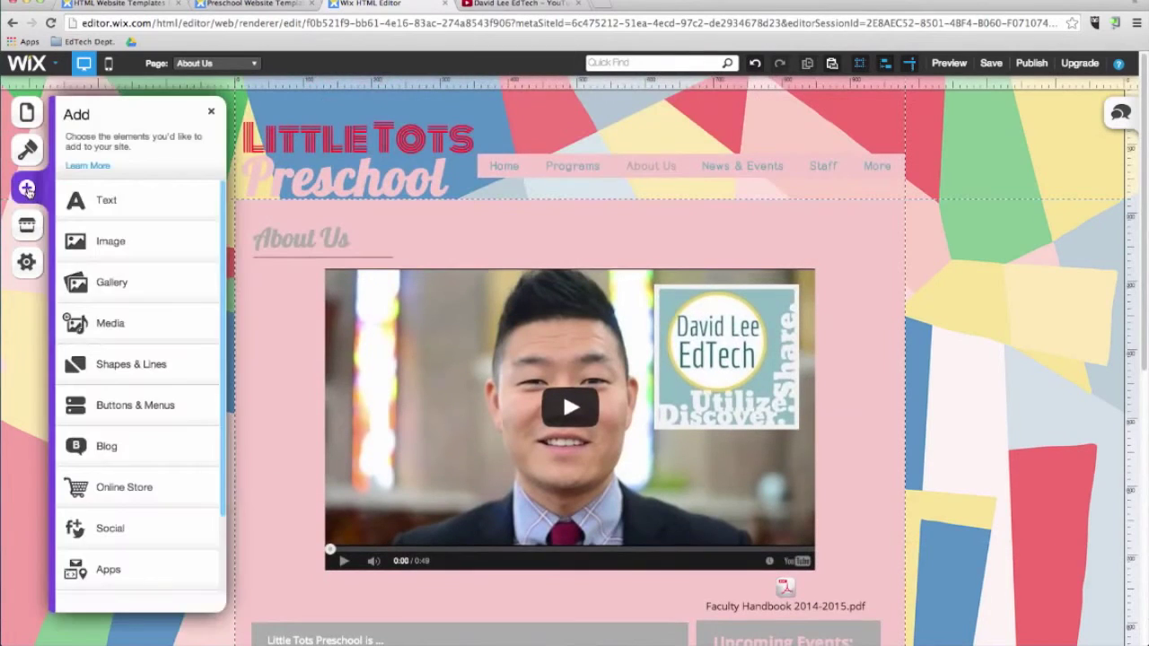
pyautogui.click(135, 411)
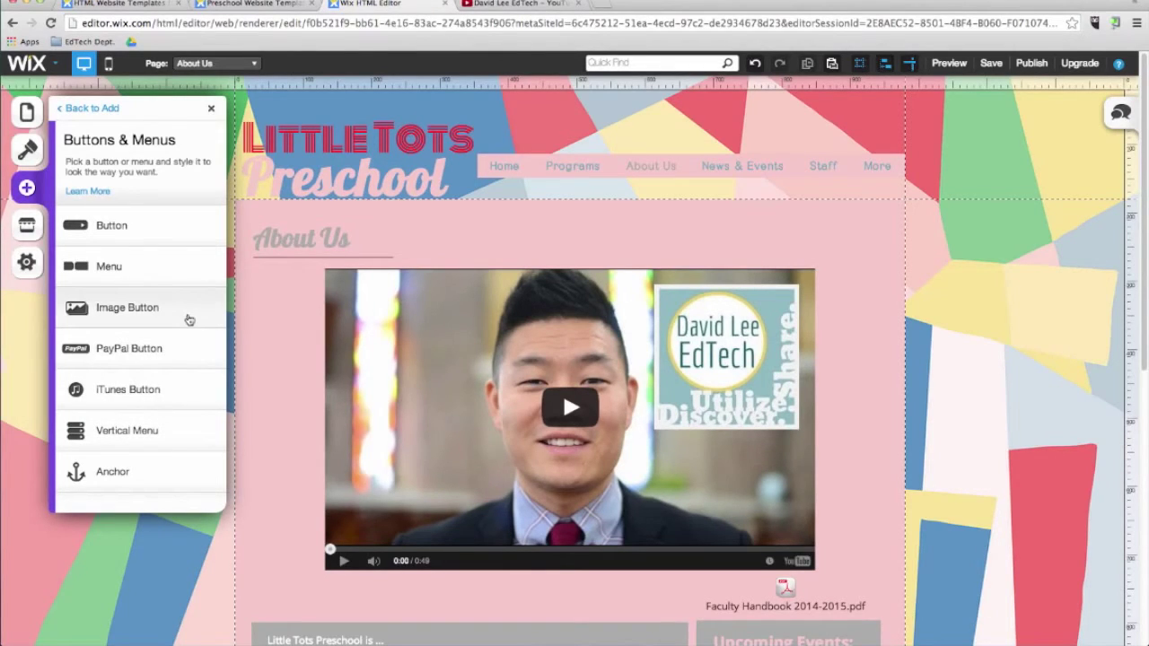
pyautogui.moveTo(189, 319); pyautogui.dragTo(871, 236)
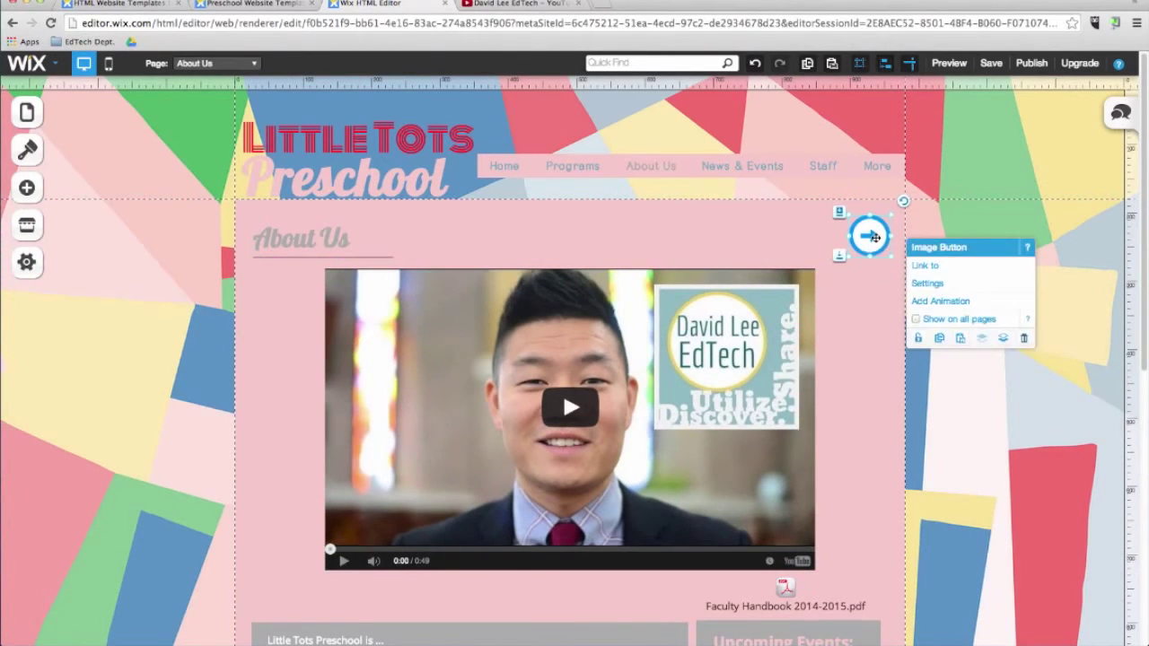
pyautogui.click(925, 266)
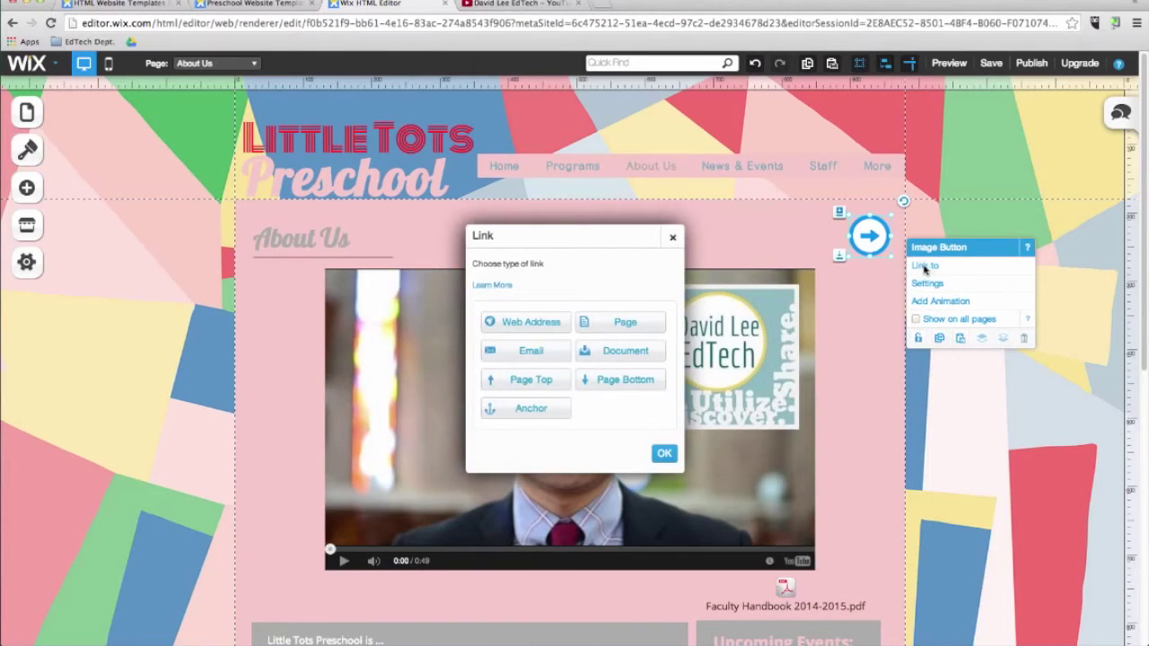
pyautogui.click(642, 324)
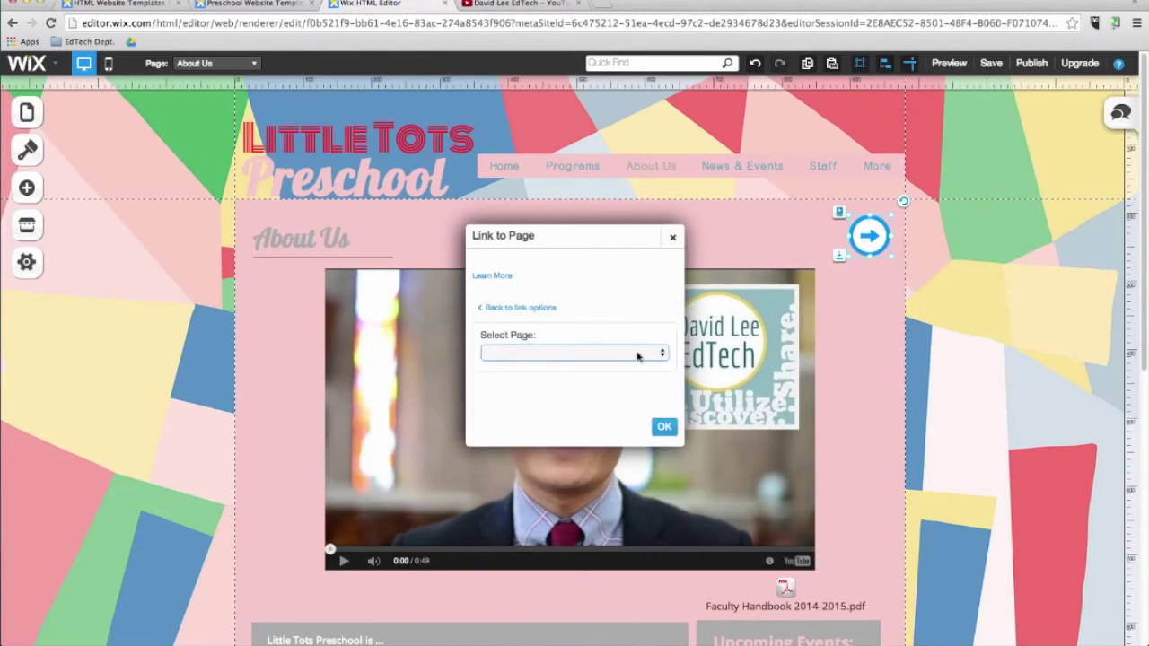
pyautogui.click(641, 354)
pyautogui.click(619, 415)
pyautogui.click(665, 428)
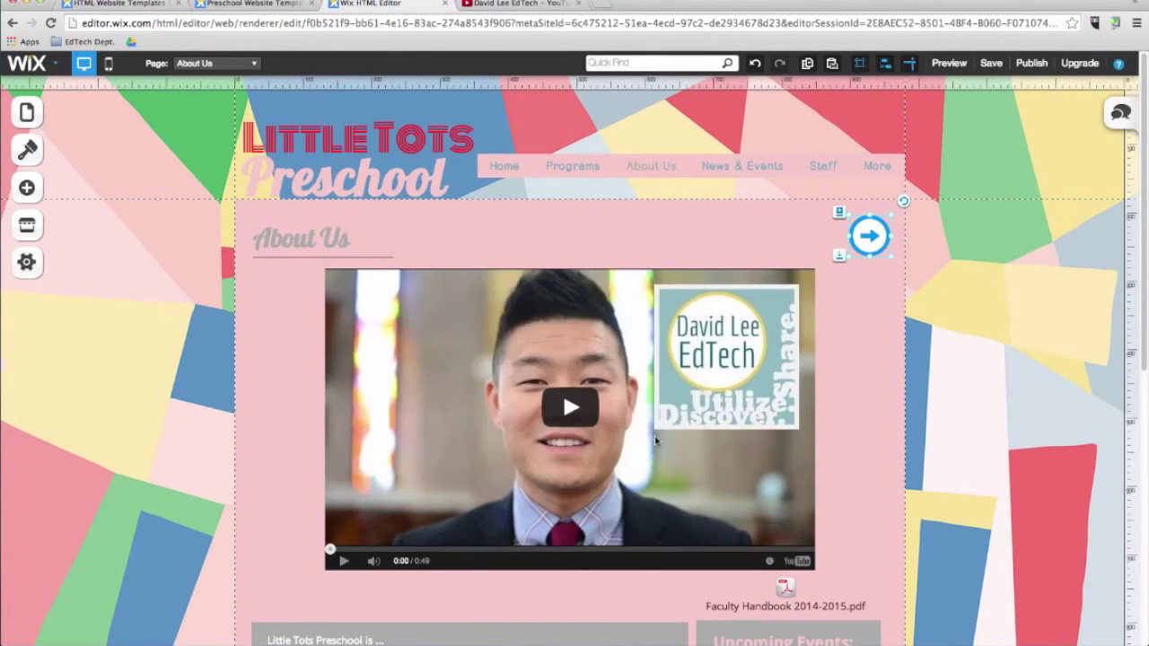
# Step: Preview the site and check that the arrow opens News & Events, then return to editing
pyautogui.click(949, 62)
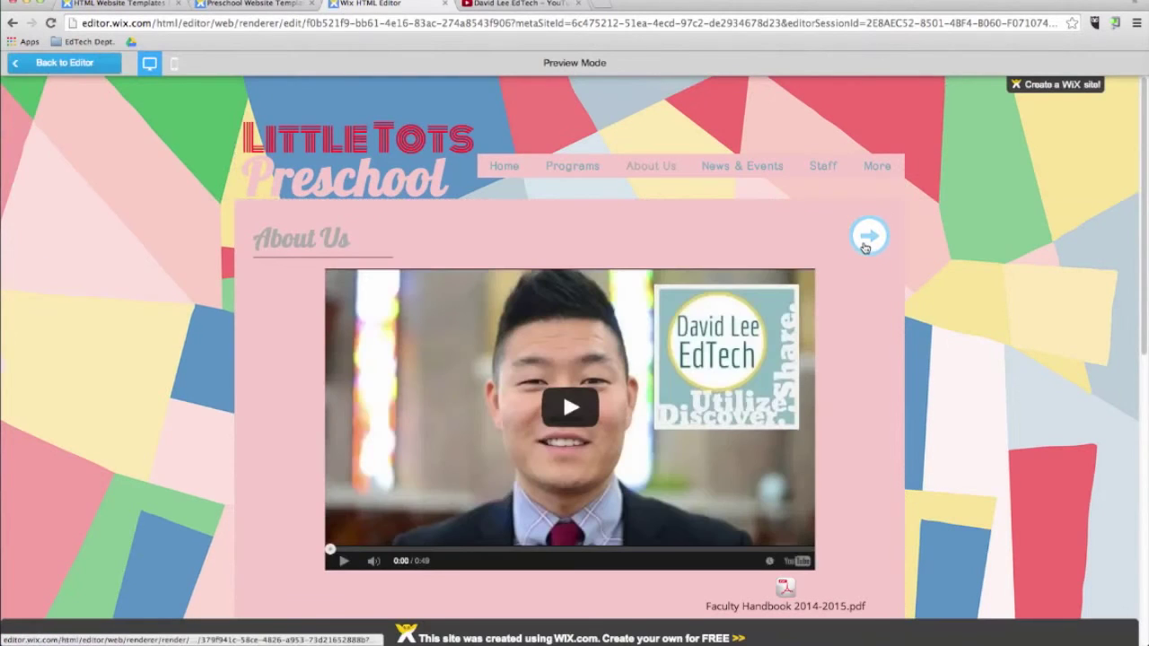
pyautogui.click(866, 244)
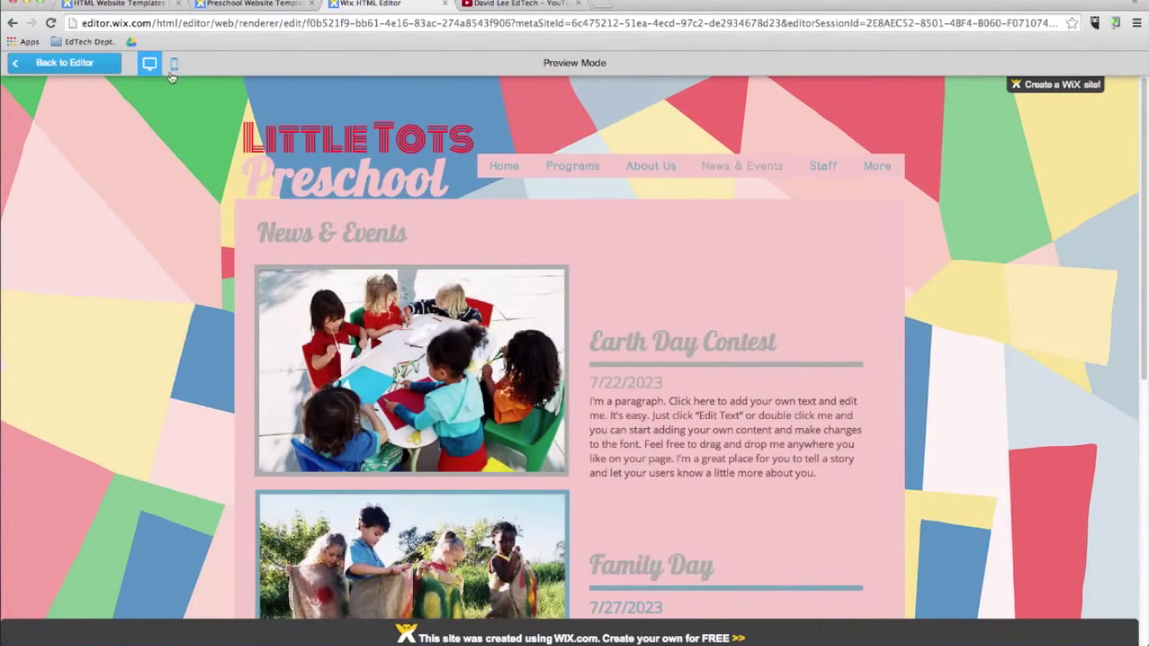
pyautogui.click(65, 63)
# Step: Add a blank page named Blog and move it above Contact in the page order
pyautogui.click(27, 110)
pyautogui.click(188, 463)
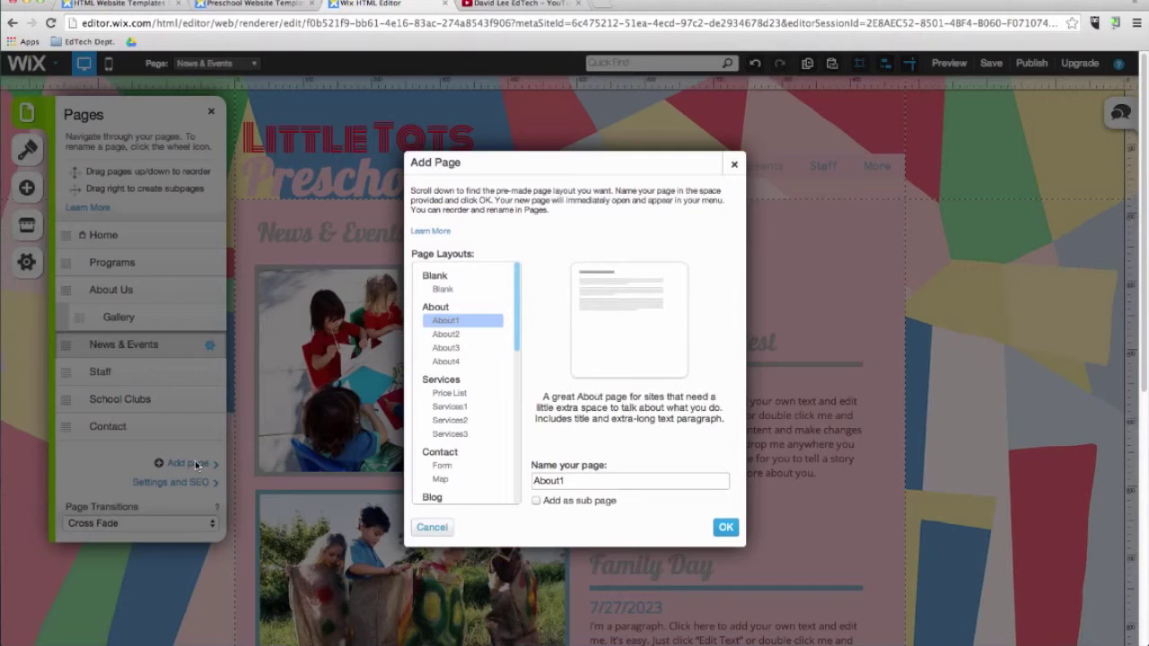
pyautogui.click(444, 289)
pyautogui.write('Blog')
pyautogui.click(726, 528)
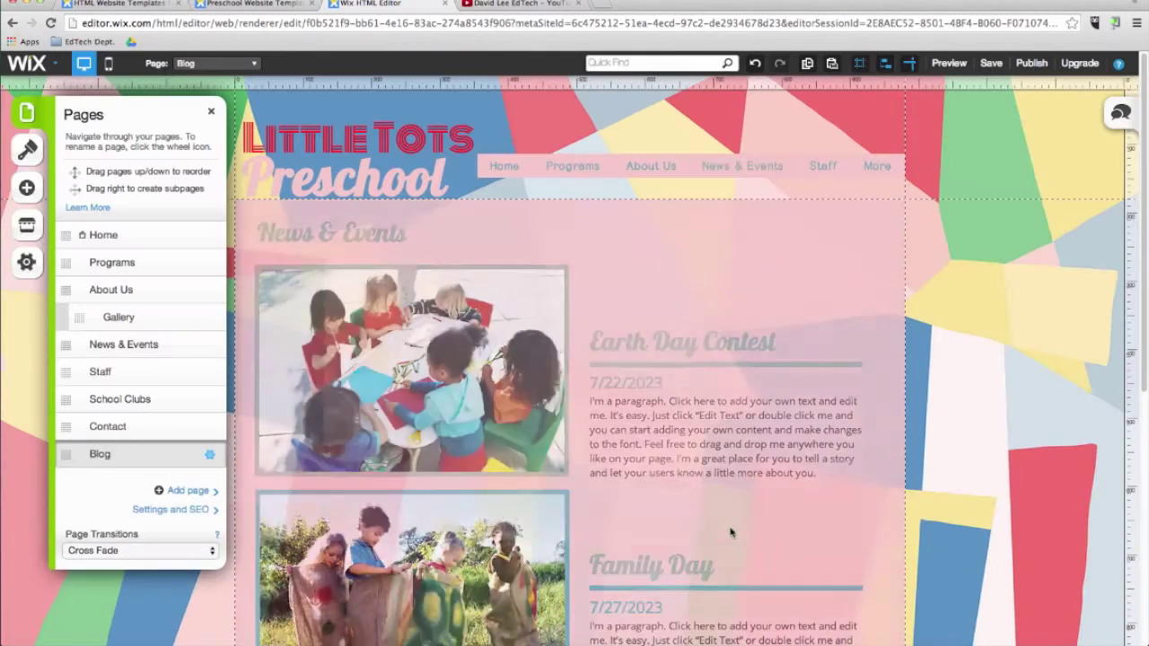
pyautogui.moveTo(65, 455); pyautogui.dragTo(89, 429)
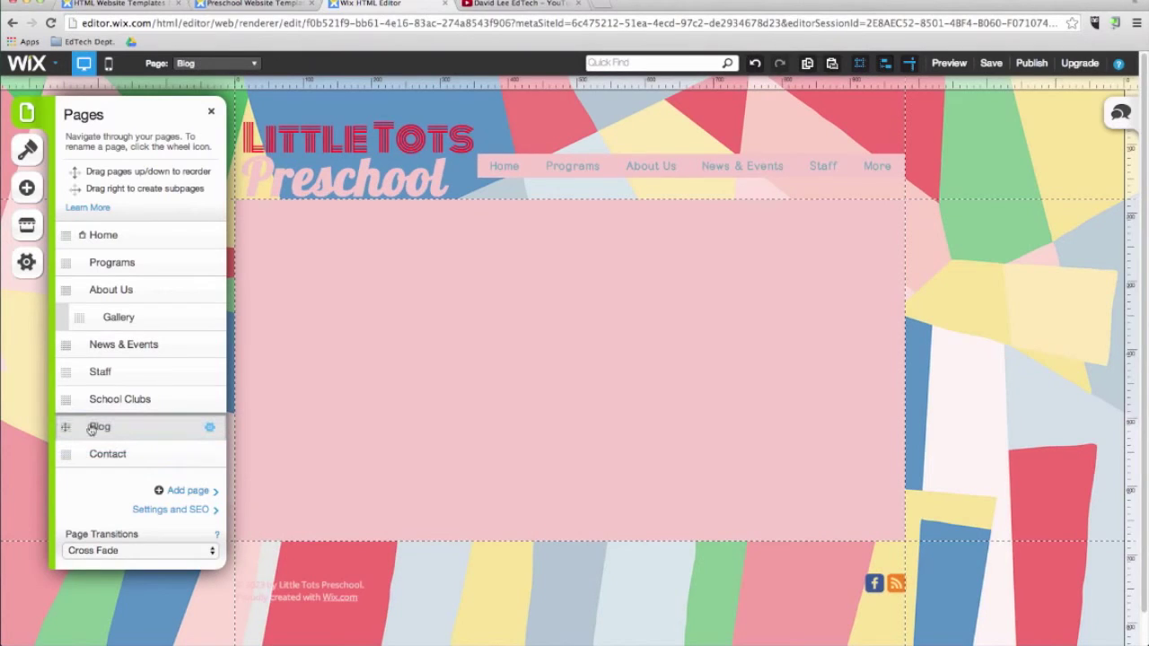
pyautogui.click(26, 189)
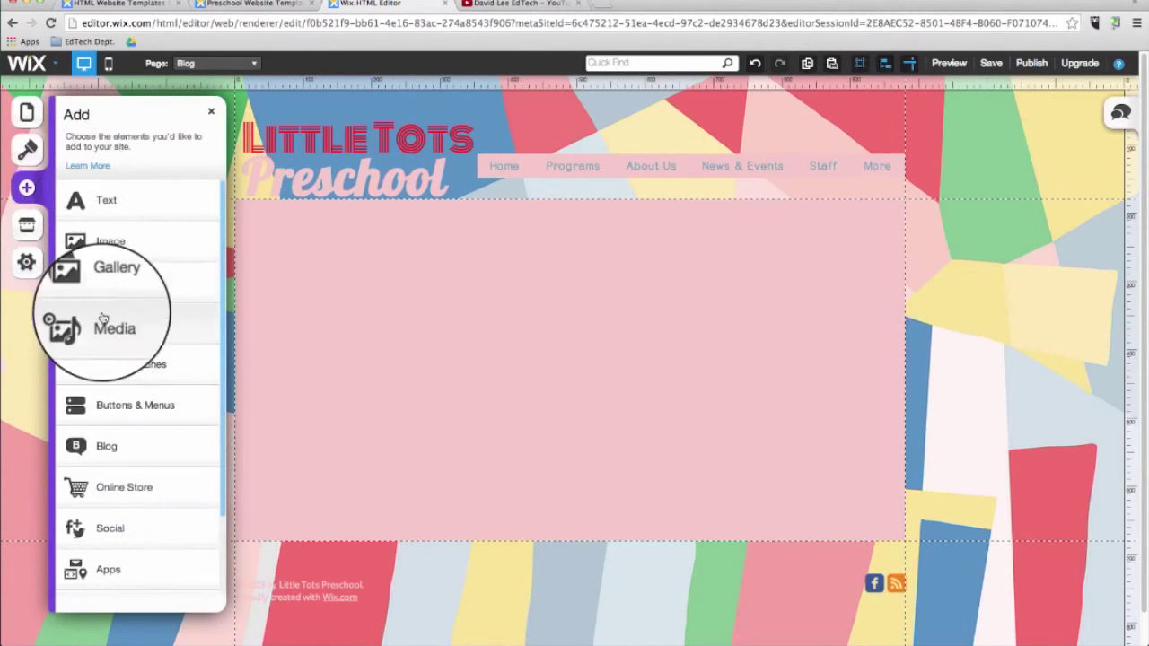
# Step: Add a blog feed to the Blog page and open the first image post for editing
pyautogui.click(126, 446)
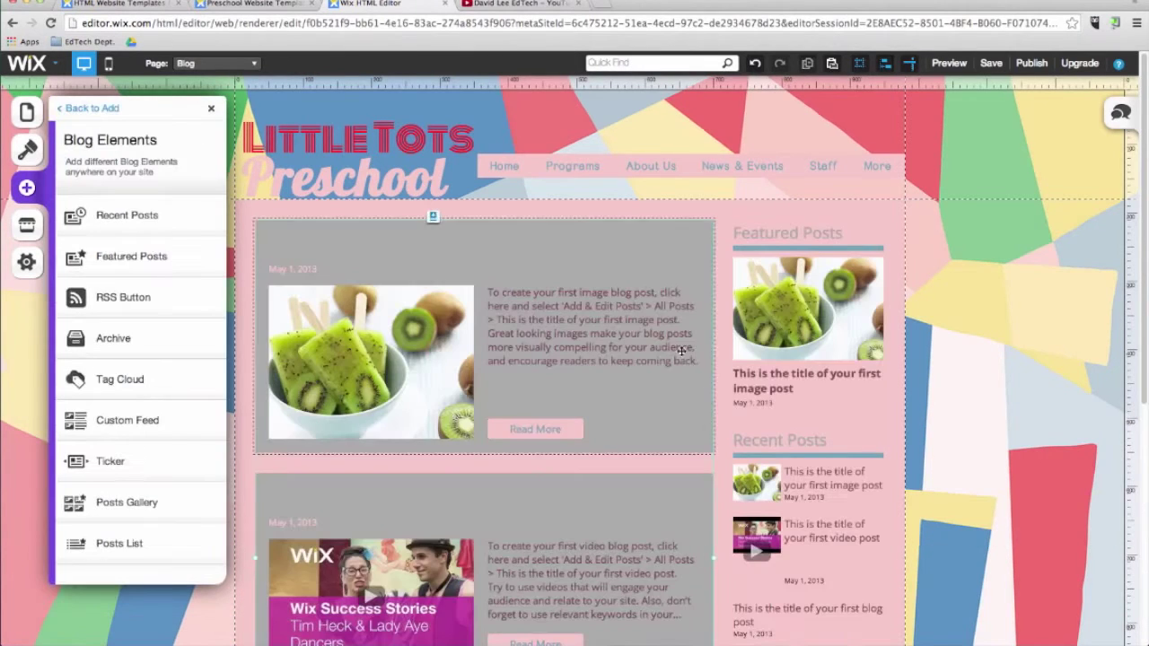
pyautogui.click(427, 248)
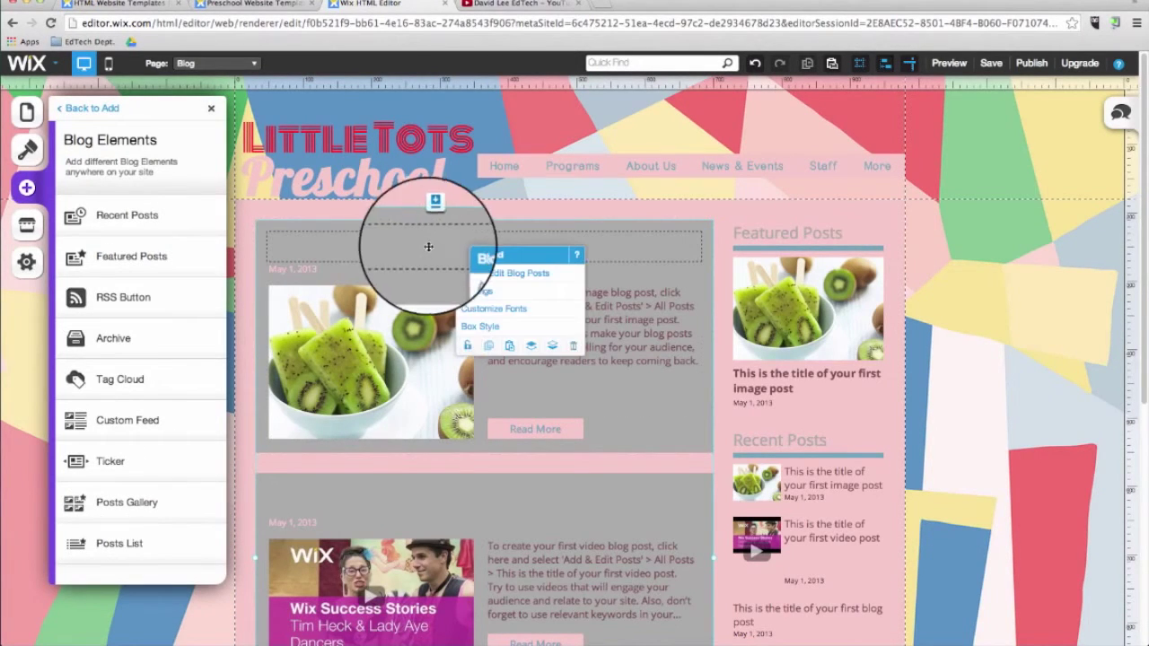
pyautogui.click(490, 278)
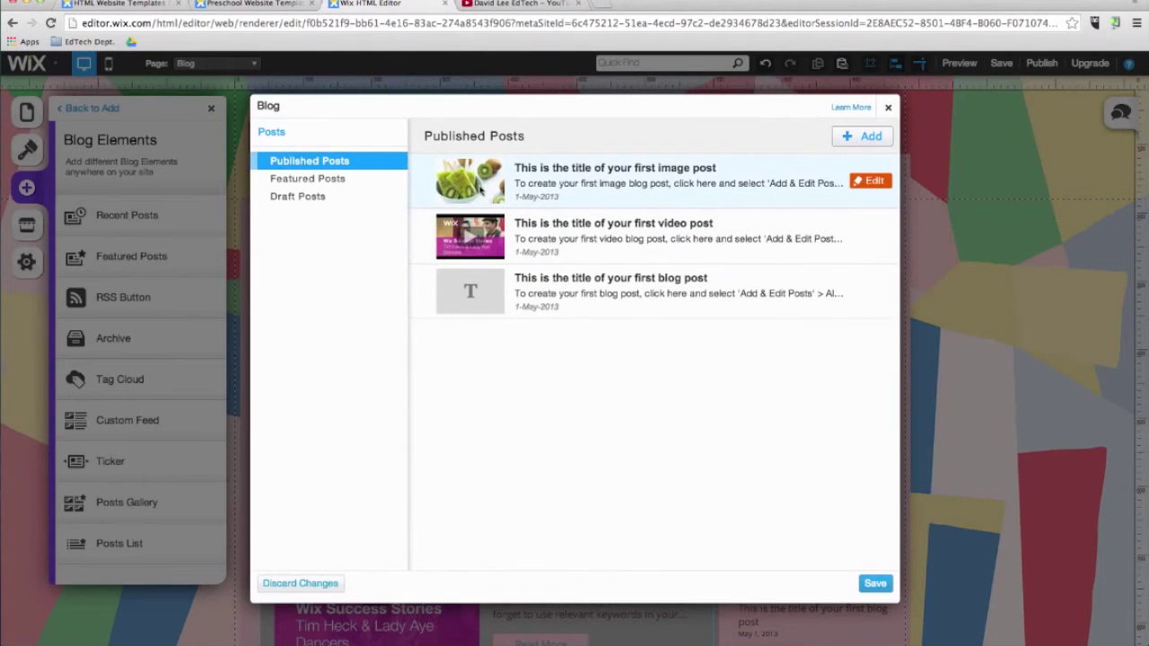
pyautogui.click(866, 184)
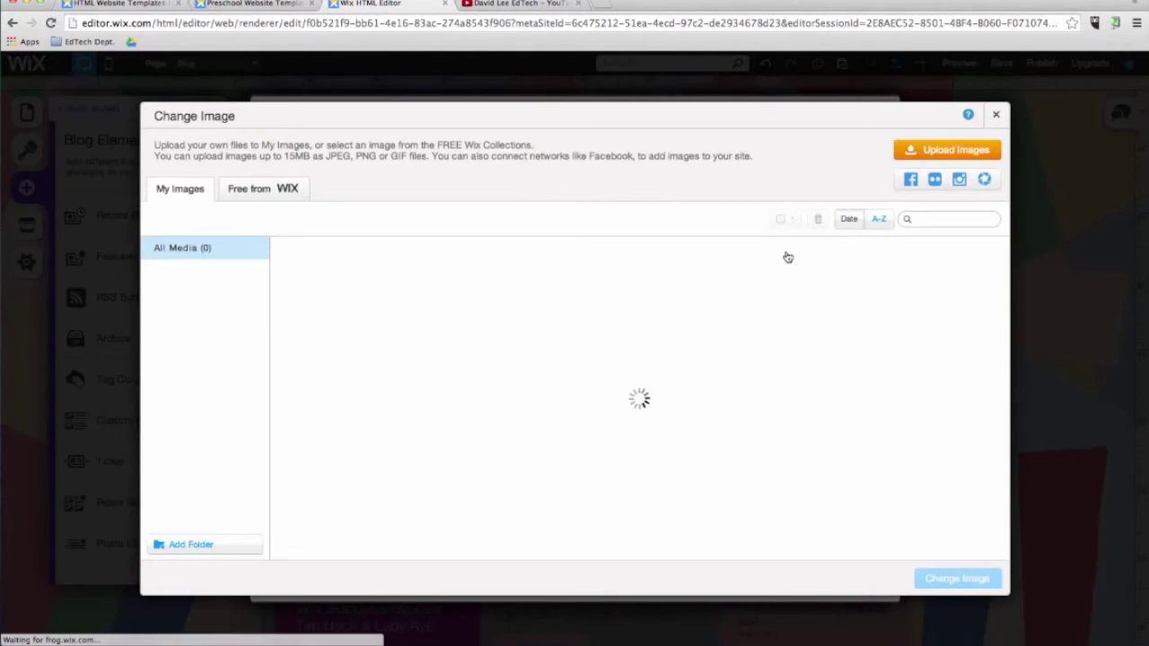
# Step: Replace the post image with the Black Robot stock picture found by searching 'children'
pyautogui.click(260, 189)
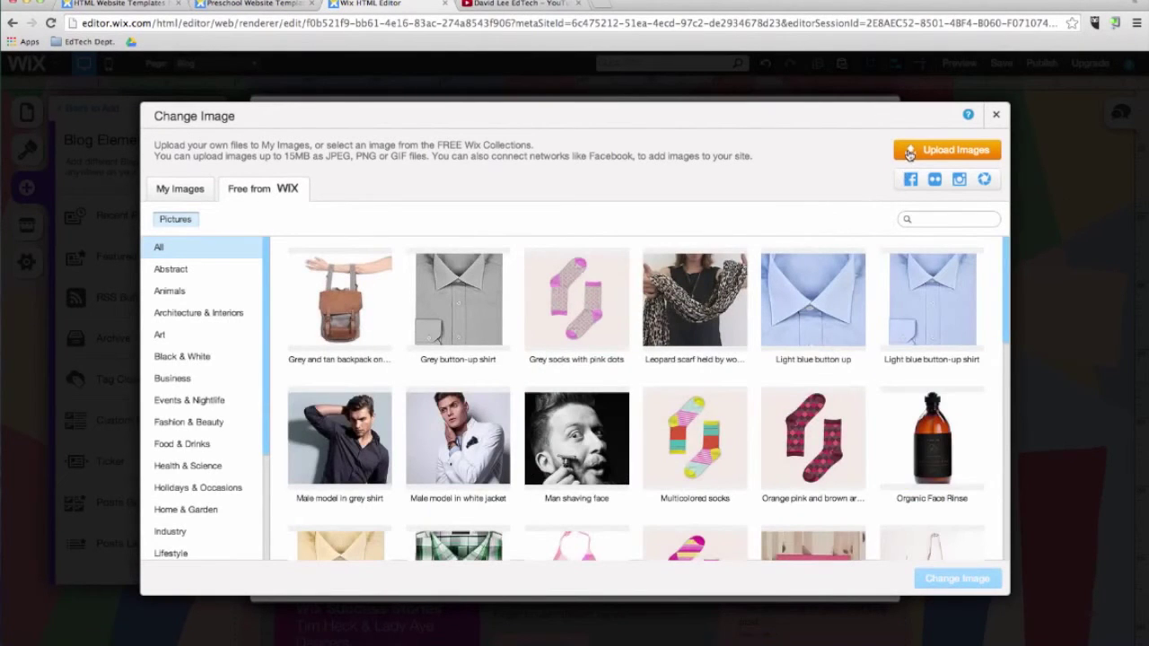
pyautogui.click(934, 221)
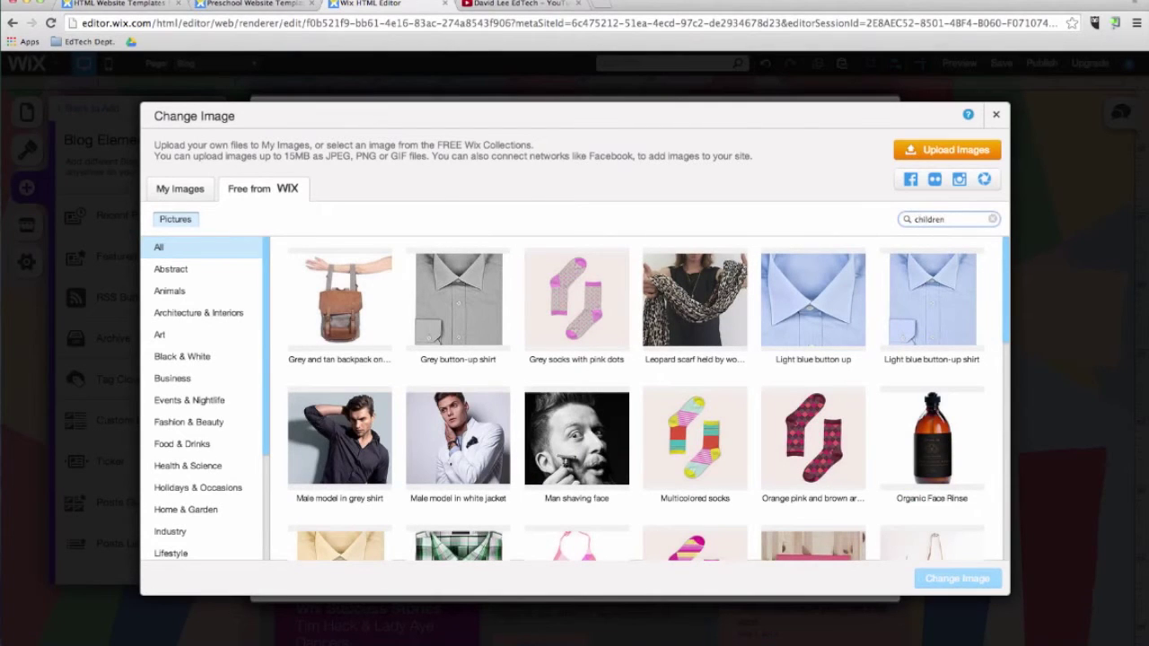
pyautogui.press('Return')
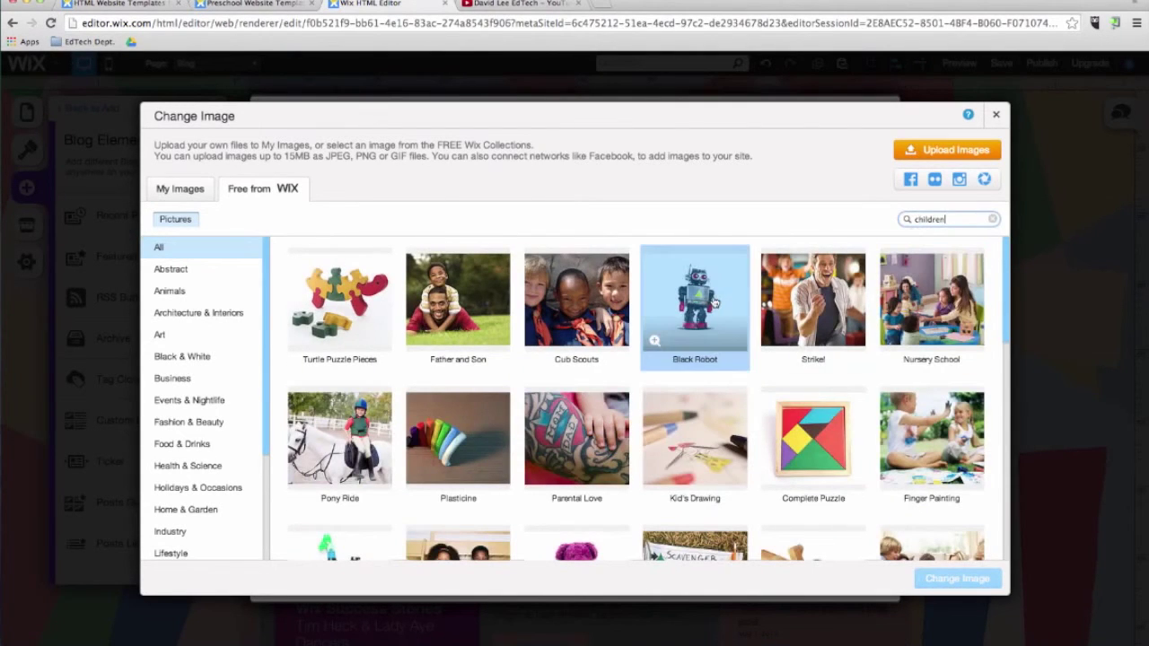
pyautogui.click(716, 303)
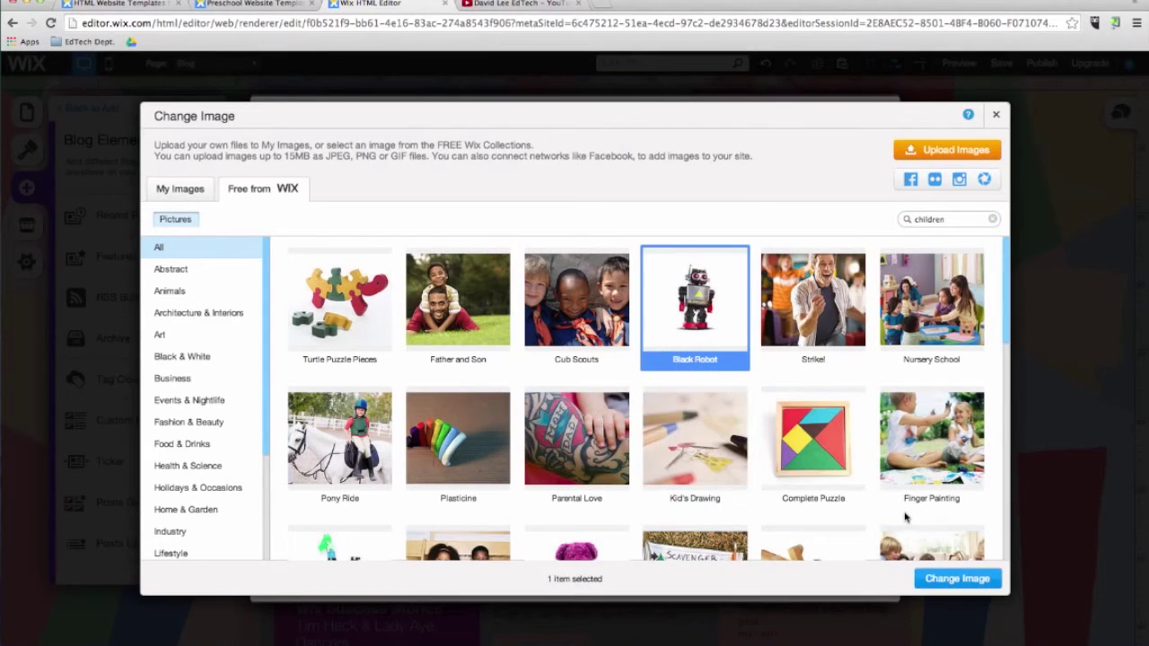
pyautogui.click(957, 579)
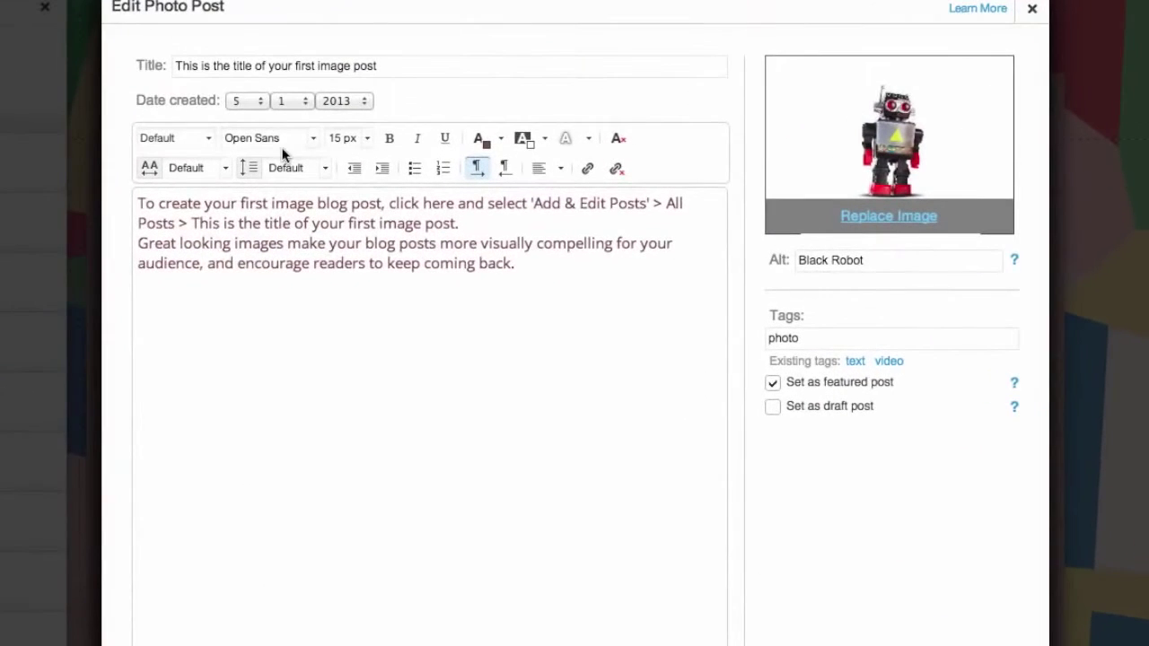
# Step: Retitle the post 'Robotics Club', replace its body with the robotics club description, and save
pyautogui.tripleClick(332, 81)
pyautogui.write('Robotics Club')
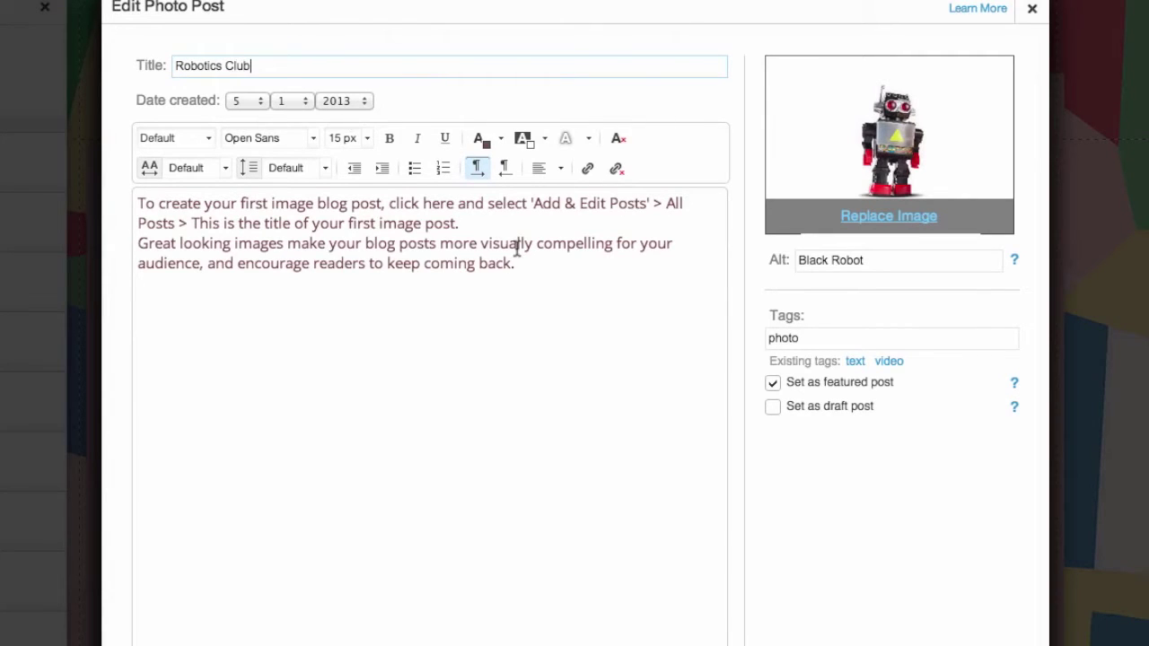
pyautogui.moveTo(559, 280); pyautogui.dragTo(123, 192)
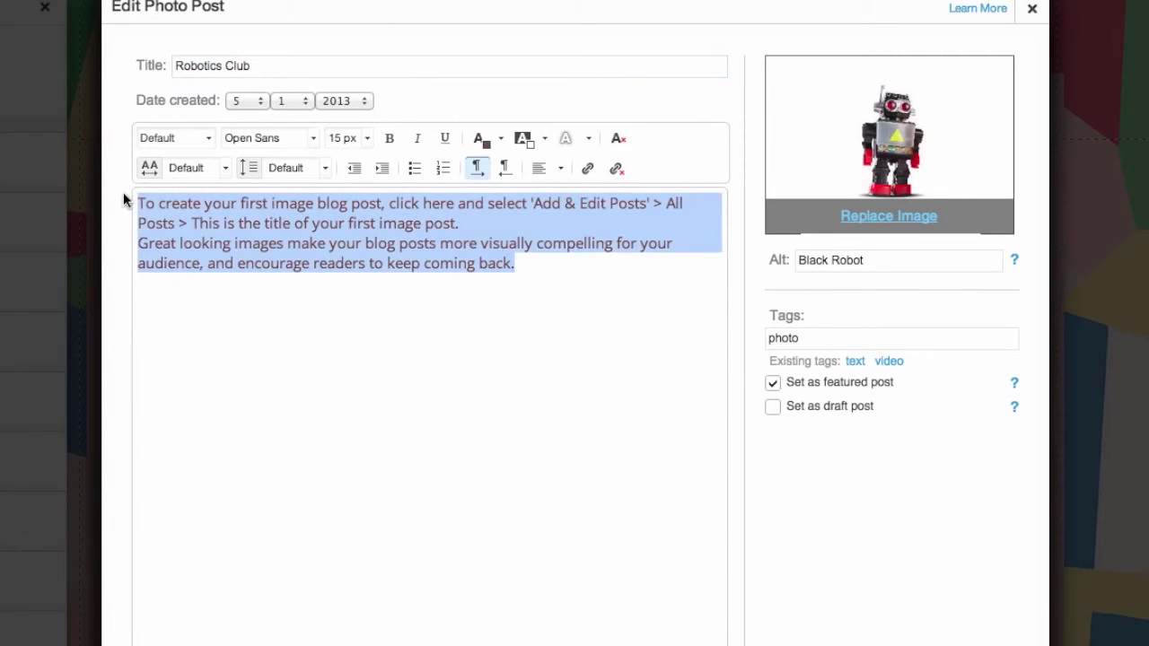
pyautogui.write('This week we will start our robot')
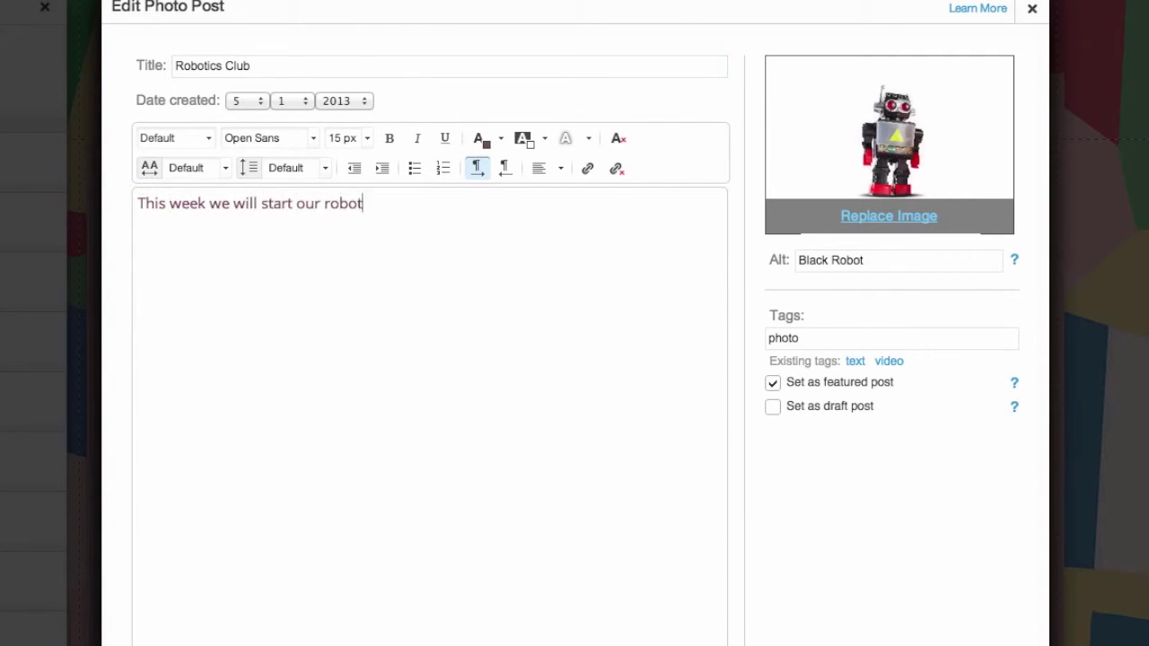
pyautogui.write('ics club. Students will learn about the design process and ')
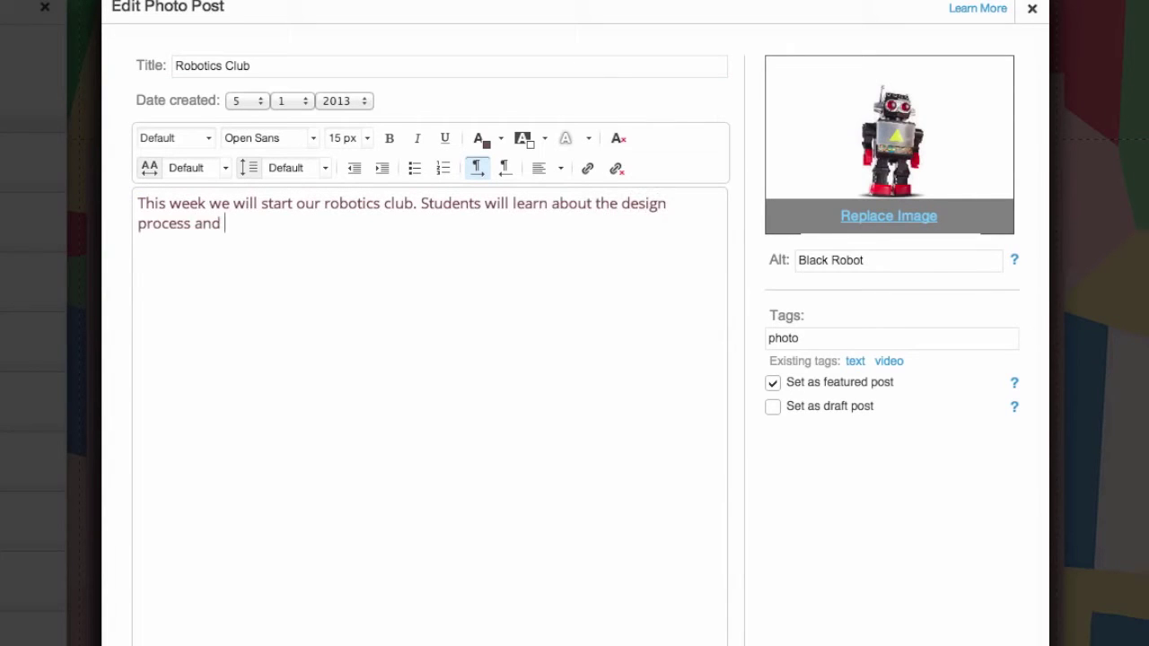
pyautogui.write('how to create a prototype for a specific problem.')
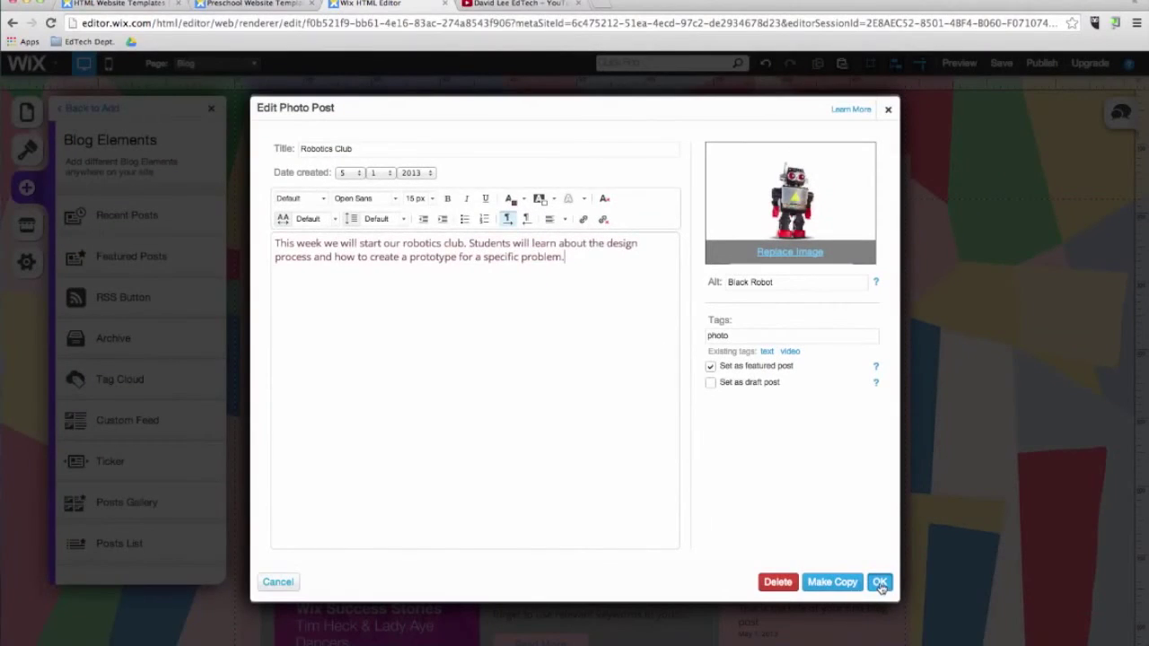
pyautogui.click(880, 584)
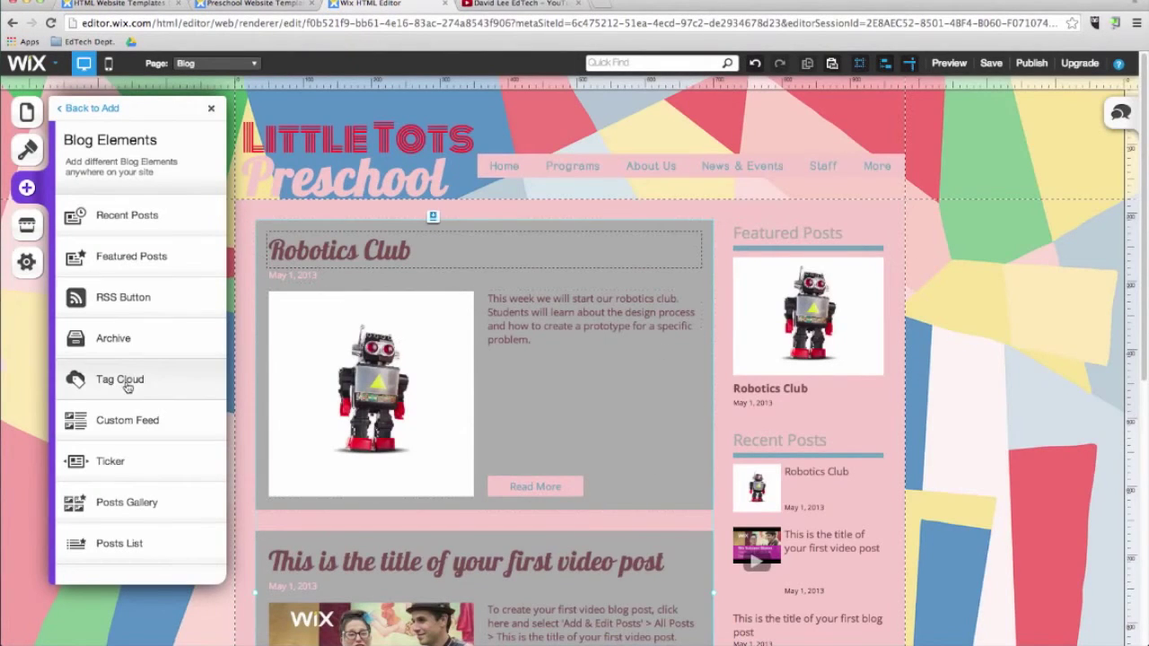
# Step: Add a blank page named 'Store'
pyautogui.click(184, 541)
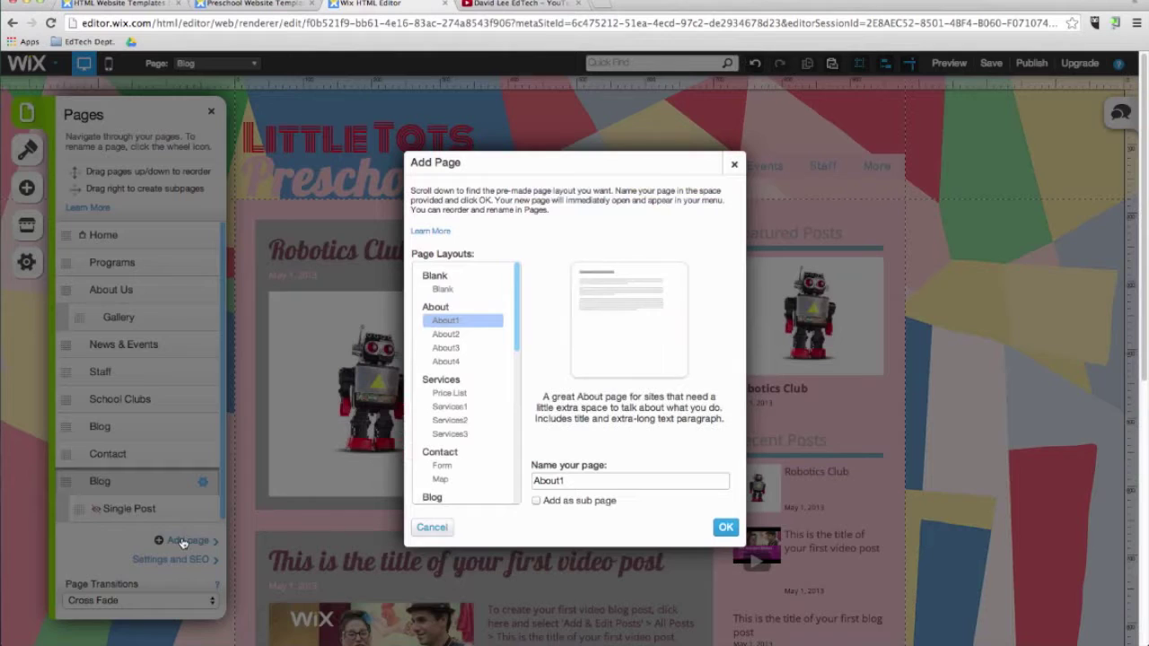
pyautogui.scroll(-10, 453, 449)
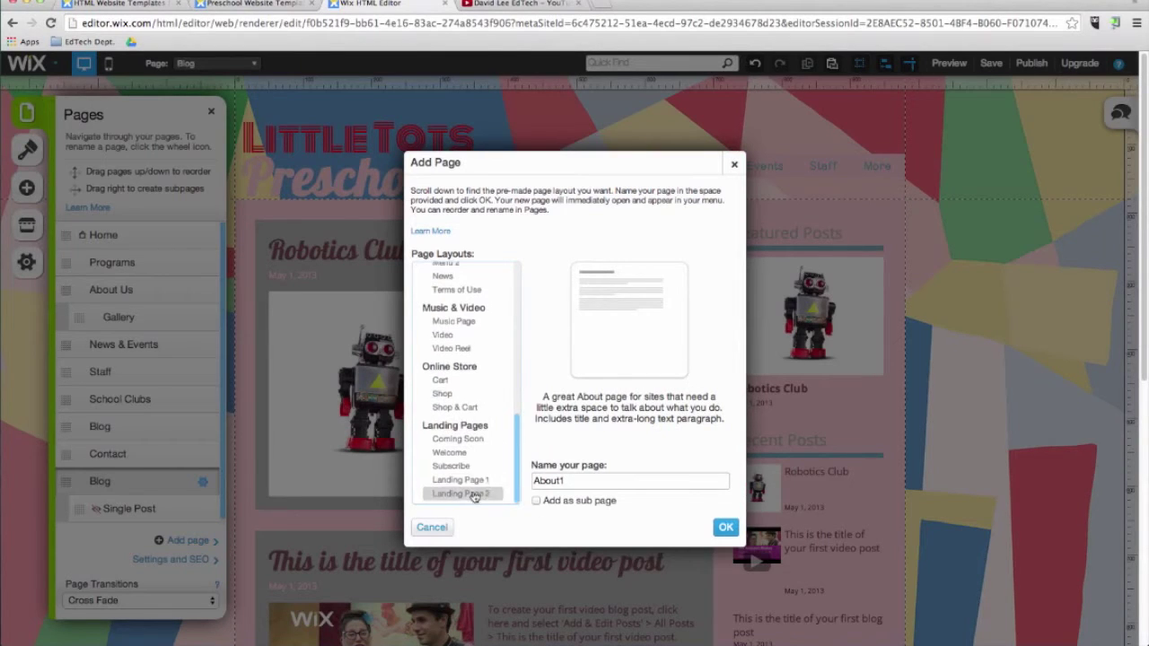
pyautogui.scroll(10, 458, 449)
pyautogui.click(443, 289)
pyautogui.doubleClick(548, 481)
pyautogui.write('Store')
pyautogui.click(725, 527)
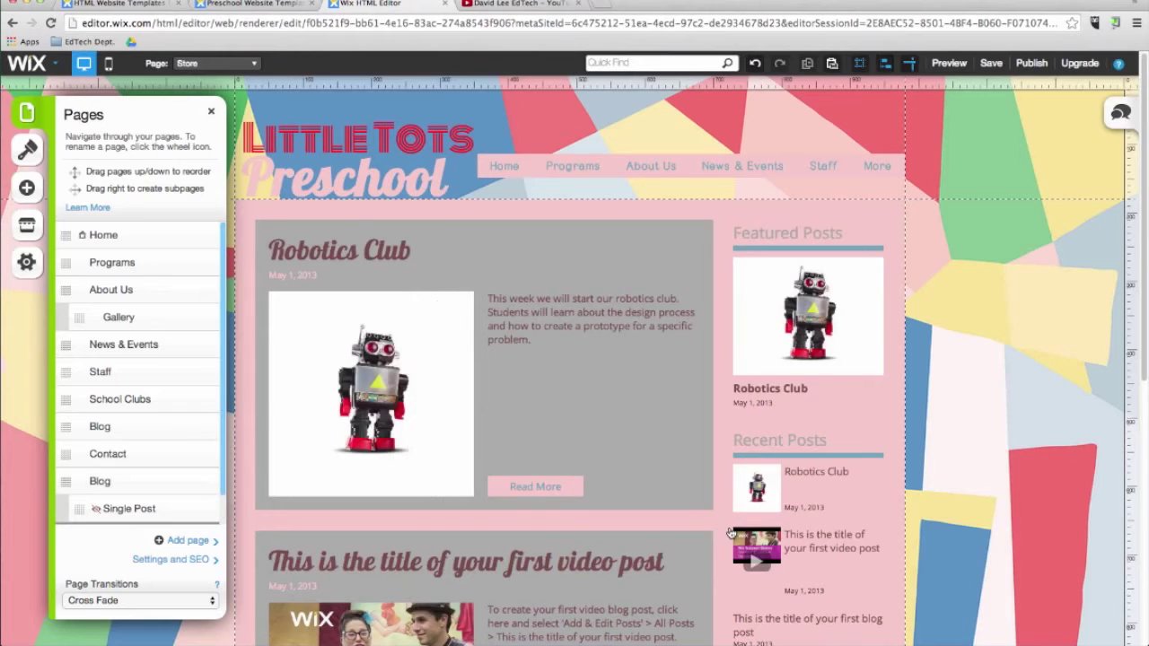
# Step: Place an online-store Product Gallery on the Store page and bring up the store manager
pyautogui.click(27, 193)
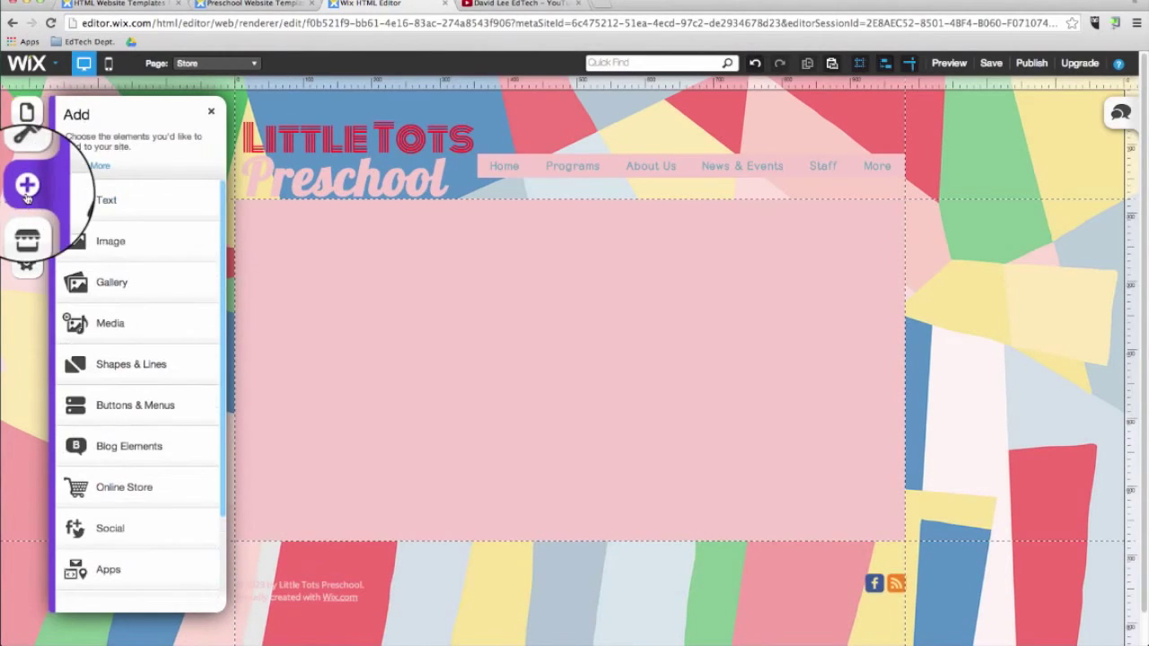
pyautogui.click(129, 486)
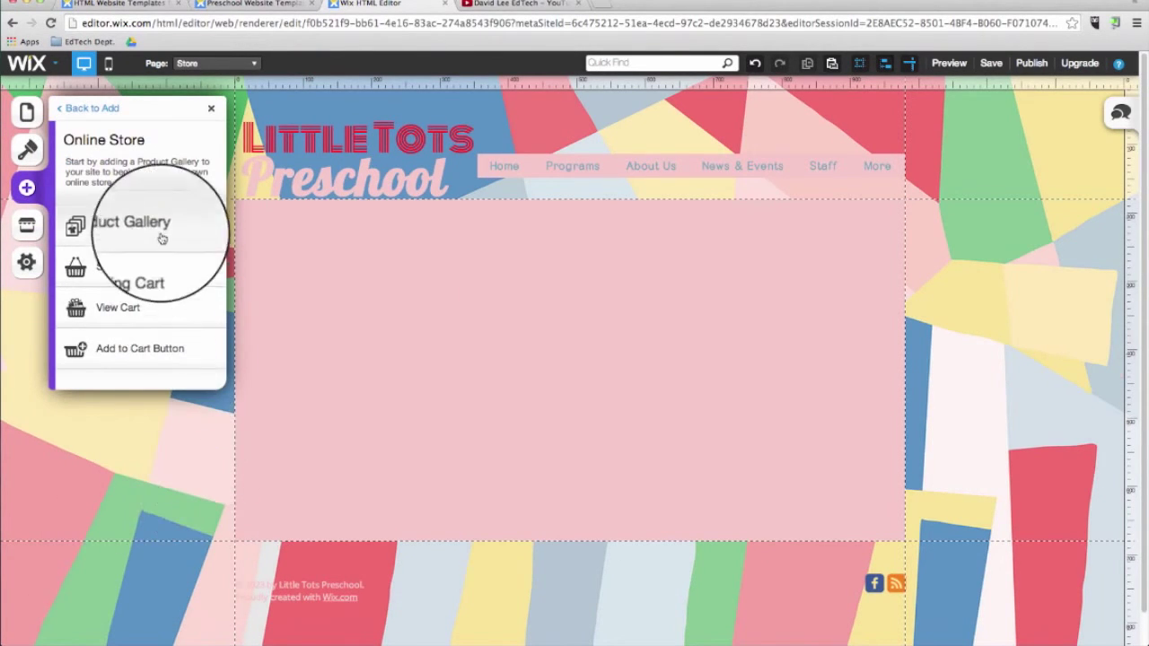
pyautogui.moveTo(162, 238); pyautogui.dragTo(467, 303)
pyautogui.click(517, 332)
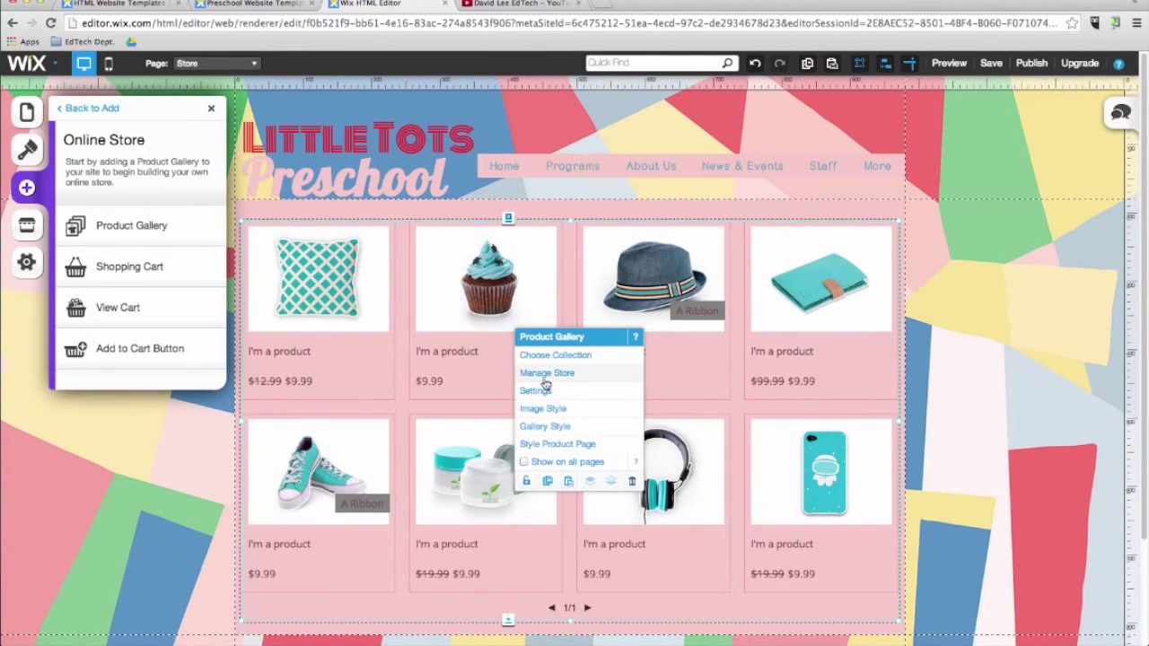
pyautogui.click(545, 374)
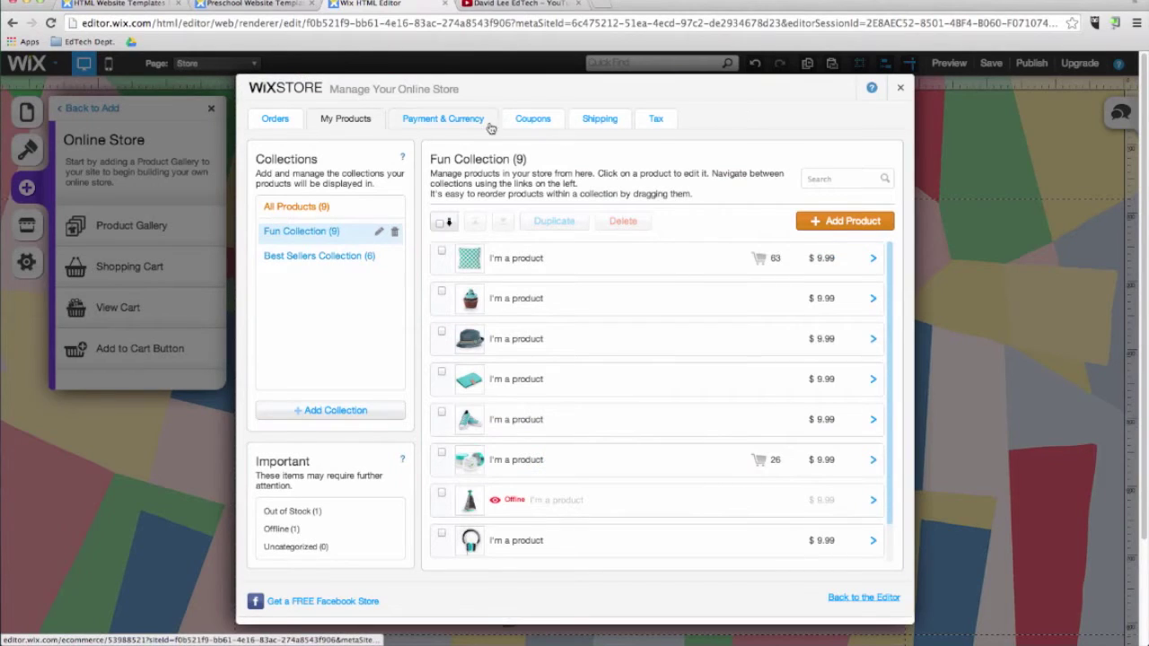
pyautogui.click(274, 122)
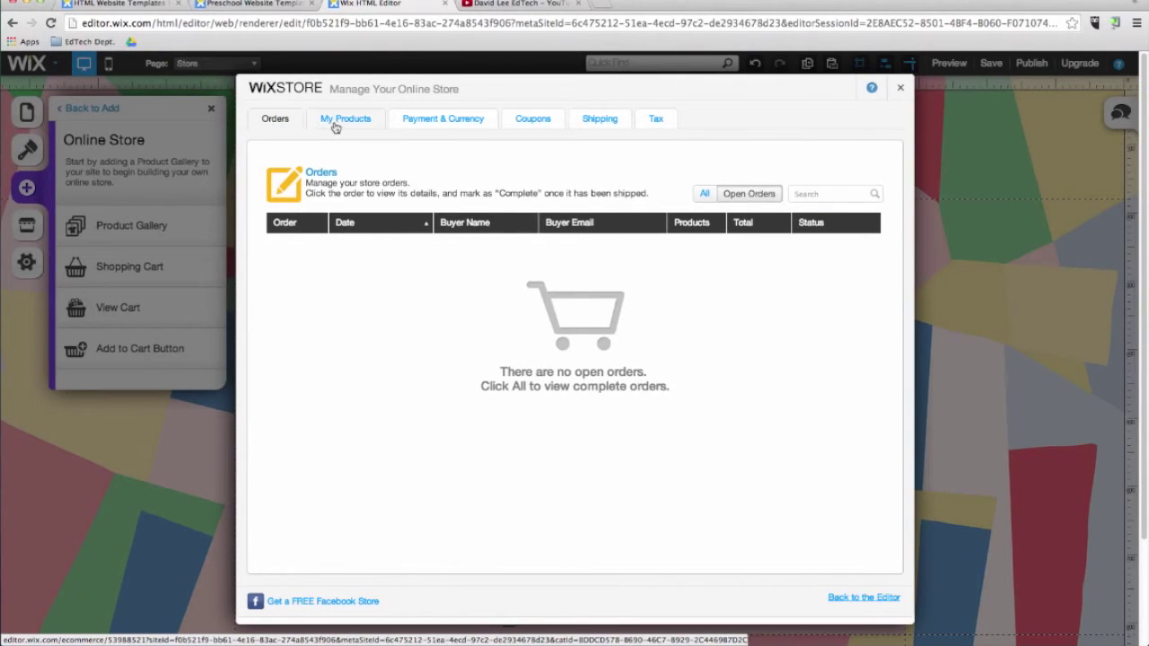
pyautogui.click(431, 121)
pyautogui.click(530, 126)
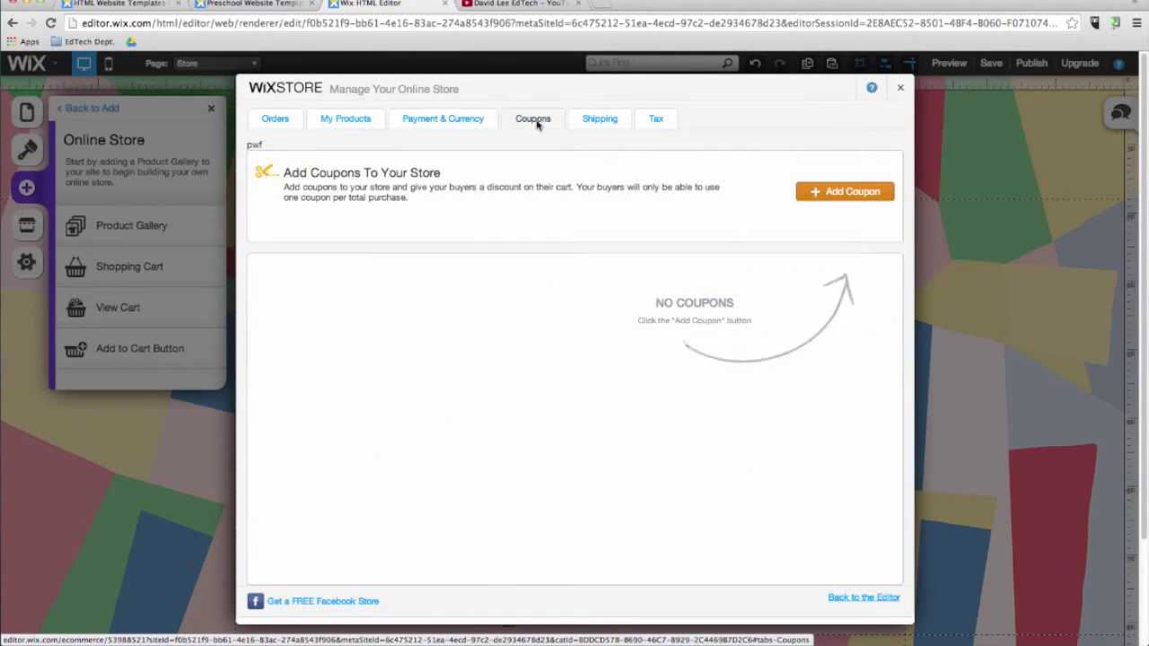
pyautogui.click(593, 122)
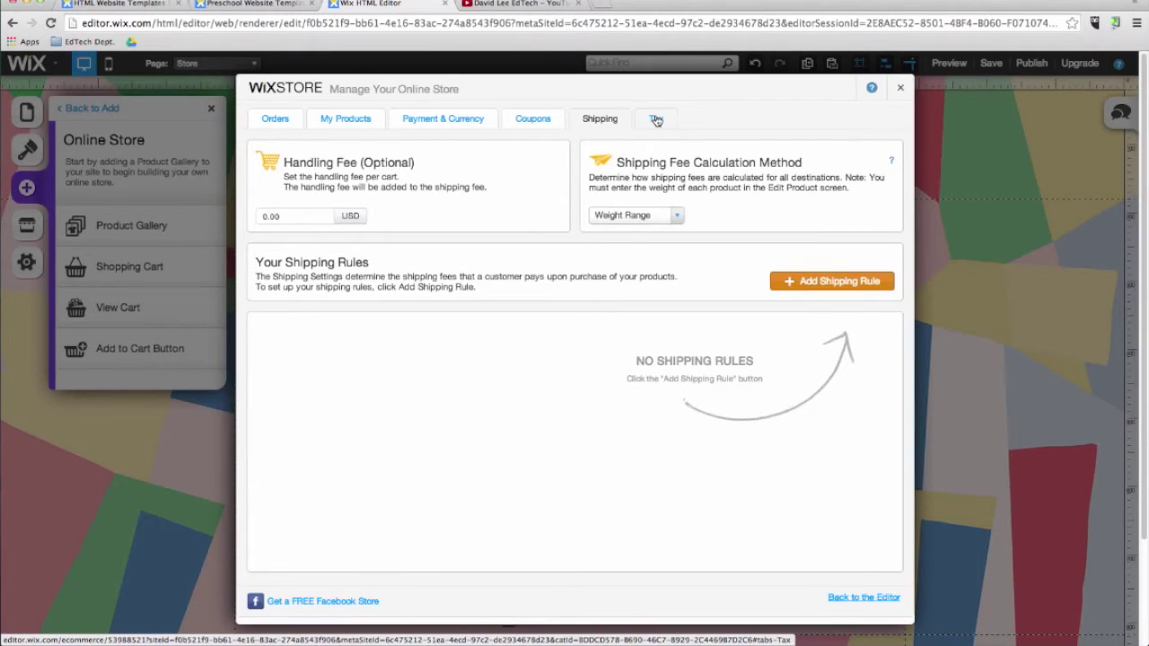
pyautogui.click(656, 120)
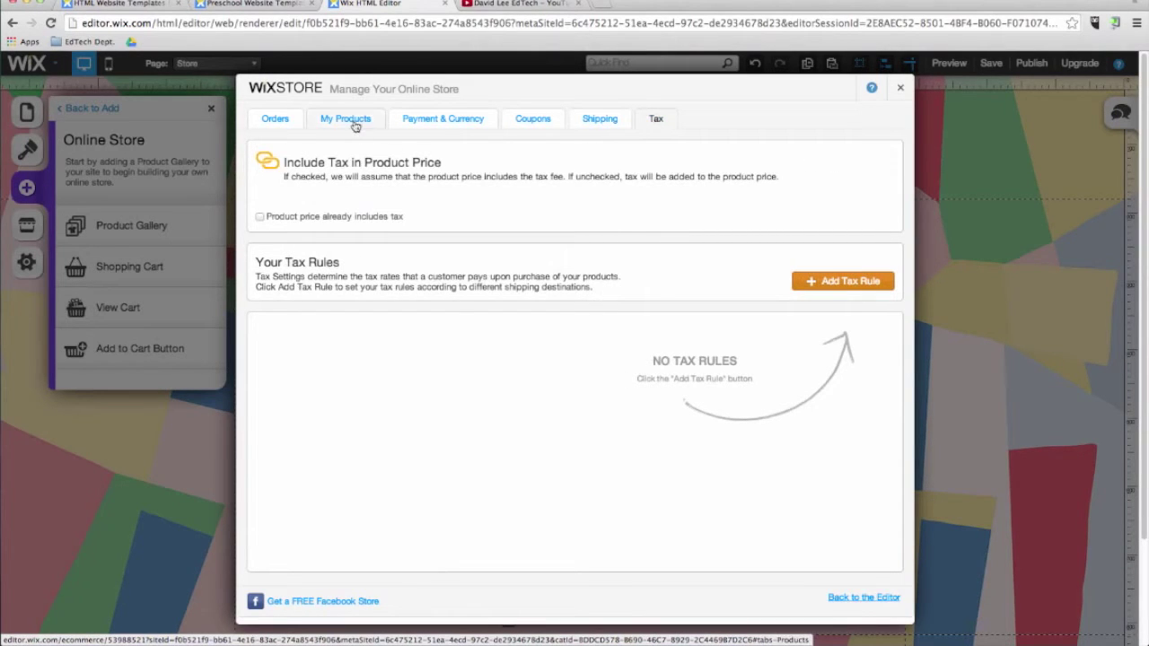
pyautogui.click(344, 117)
pyautogui.click(874, 261)
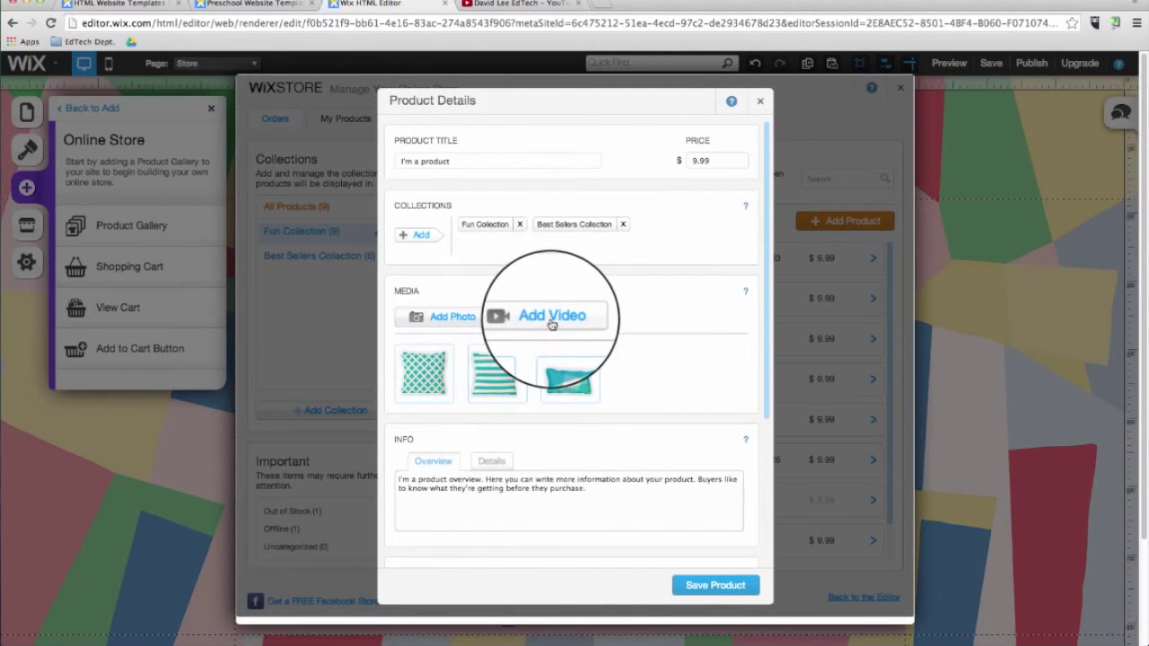
pyautogui.click(760, 101)
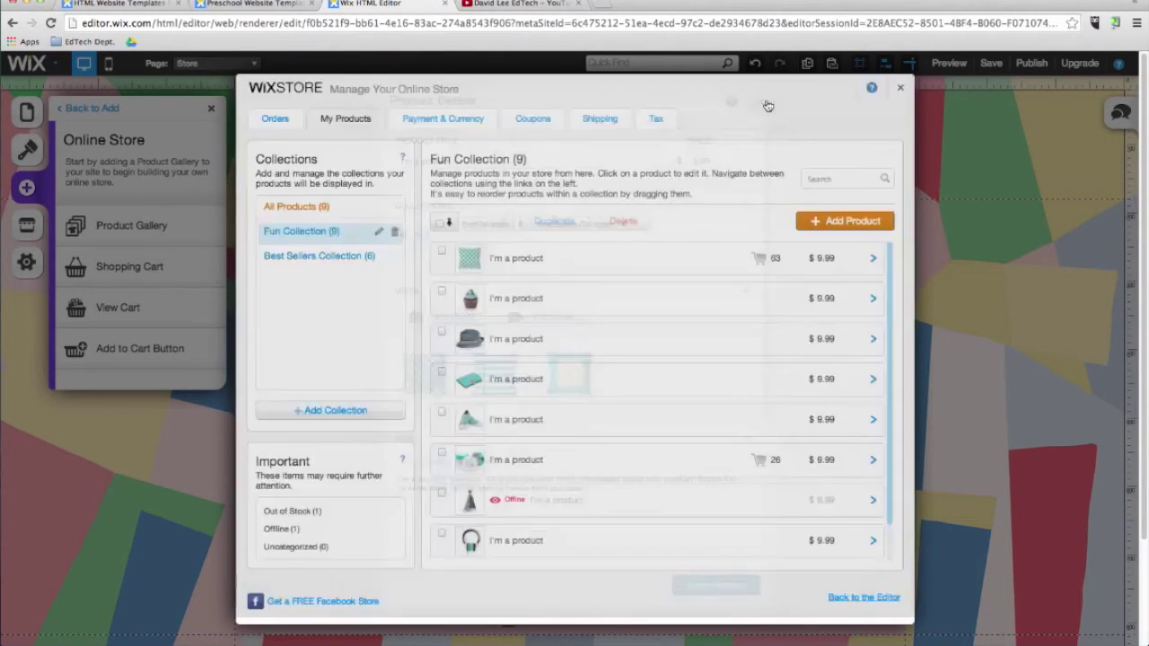
pyautogui.click(902, 94)
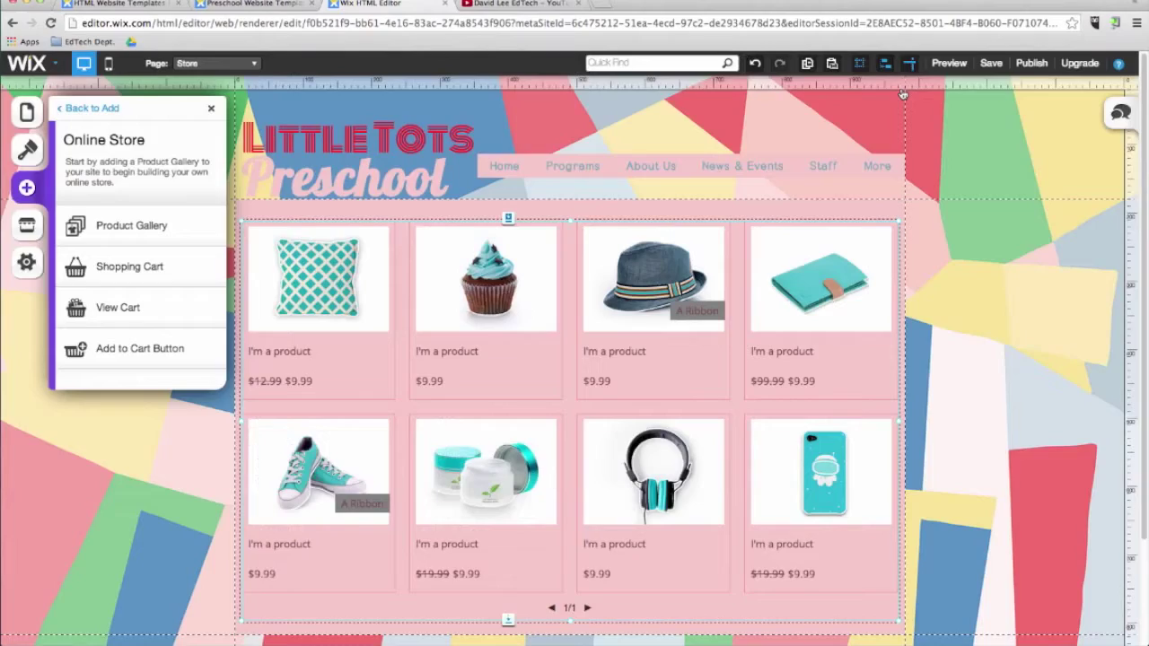
# Step: On the Home page, lower the menu bar and add a social bar into the header
pyautogui.click(216, 63)
pyautogui.click(193, 86)
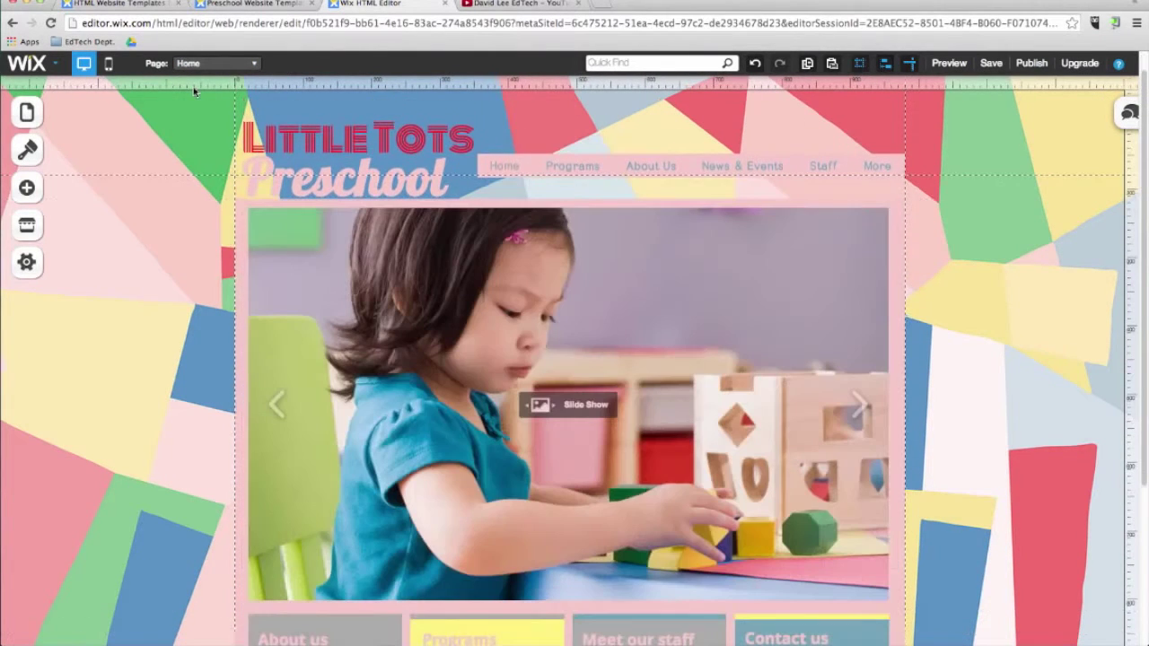
pyautogui.moveTo(638, 162); pyautogui.dragTo(641, 186)
pyautogui.click(26, 189)
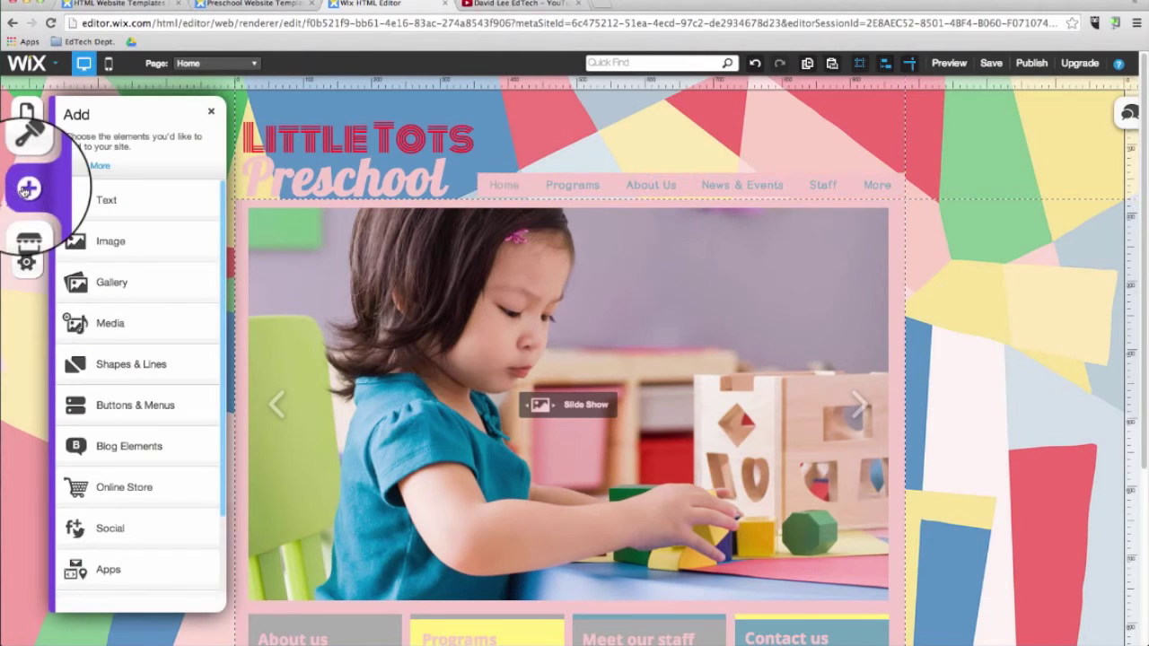
pyautogui.click(139, 536)
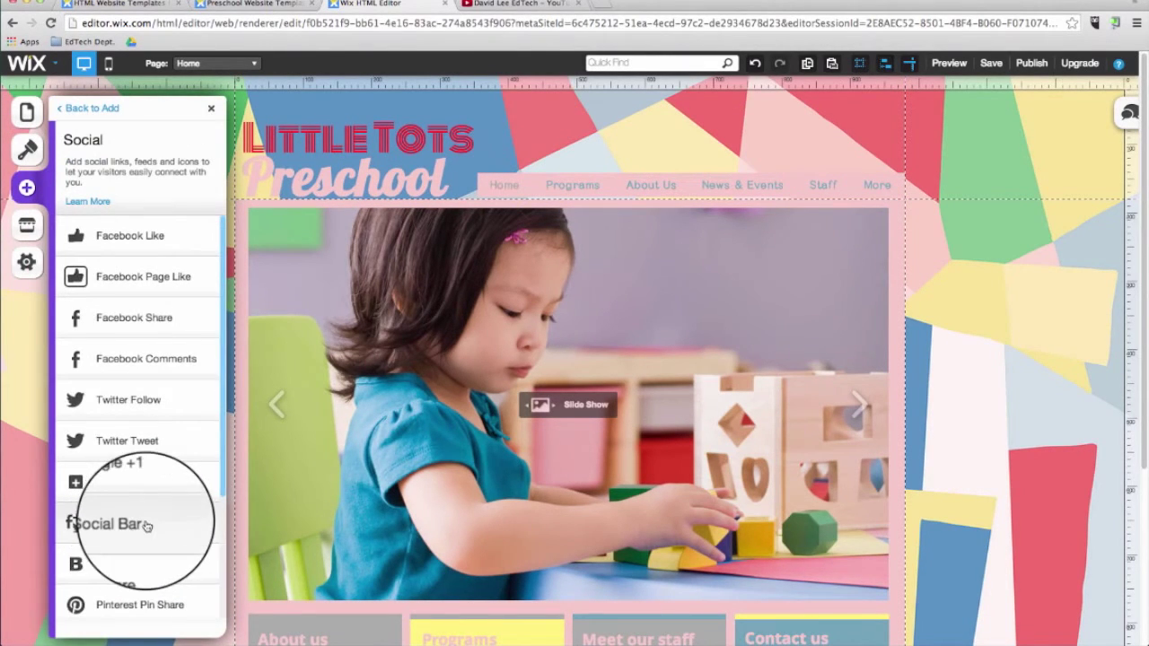
pyautogui.click(141, 528)
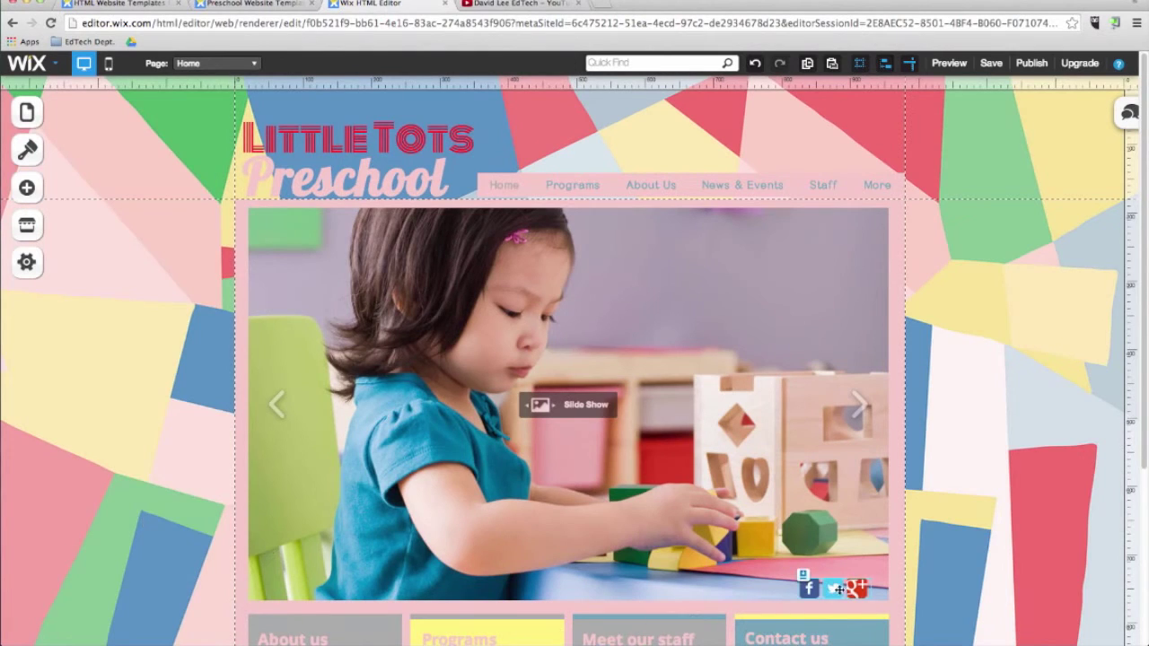
pyautogui.moveTo(835, 588); pyautogui.dragTo(863, 158)
# Step: Confirm the Facebook link and set the Twitter icon's link to the teacher's Twitter handle
pyautogui.click(932, 184)
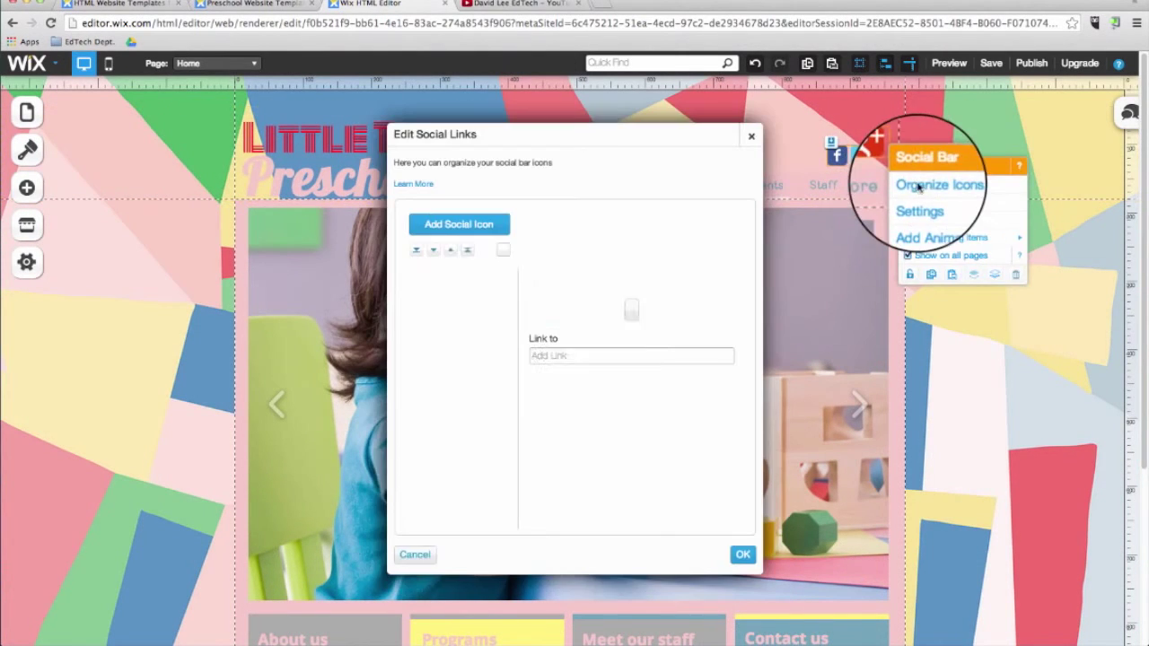
pyautogui.click(665, 357)
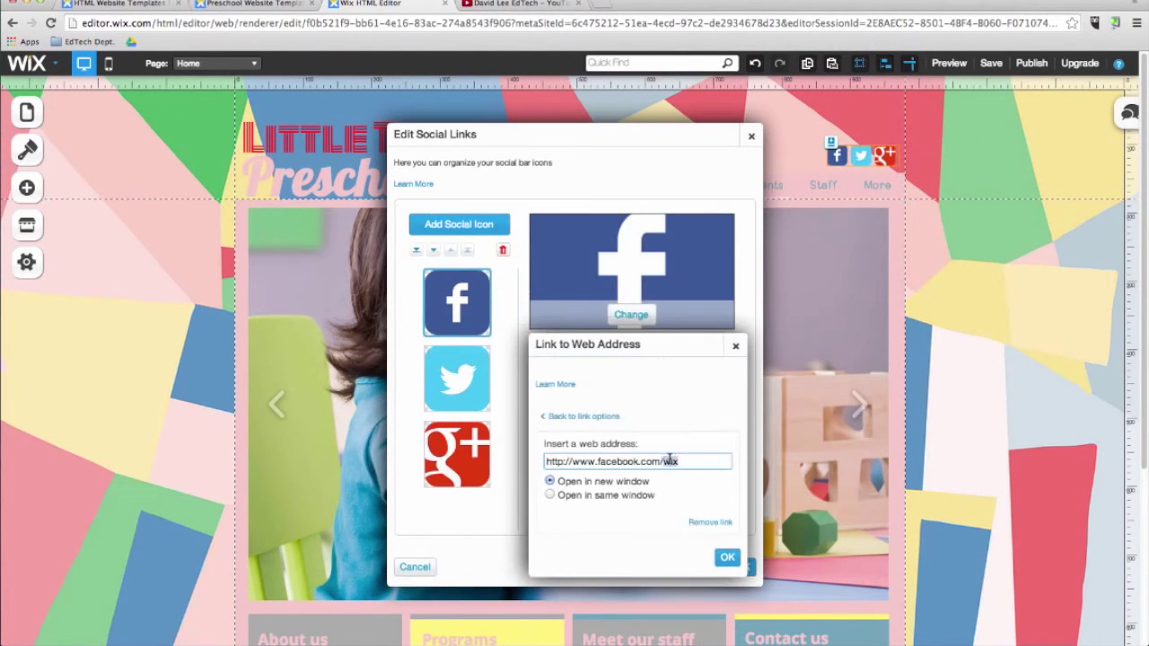
pyautogui.click(727, 558)
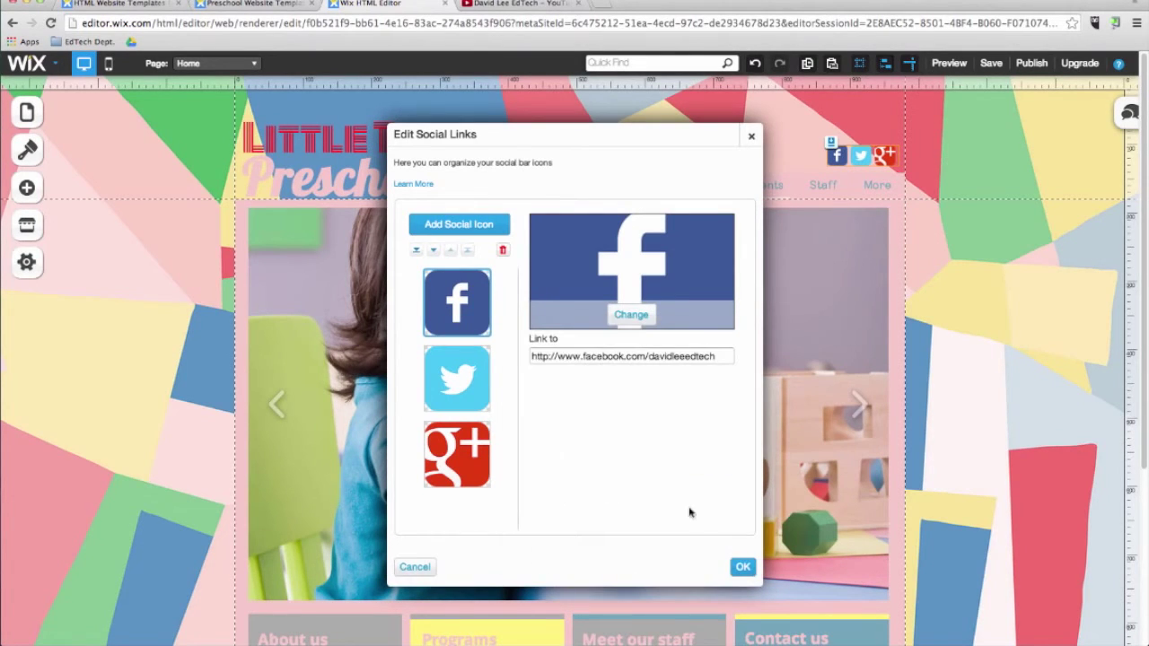
pyautogui.click(465, 383)
pyautogui.click(642, 356)
pyautogui.write('davidleee')
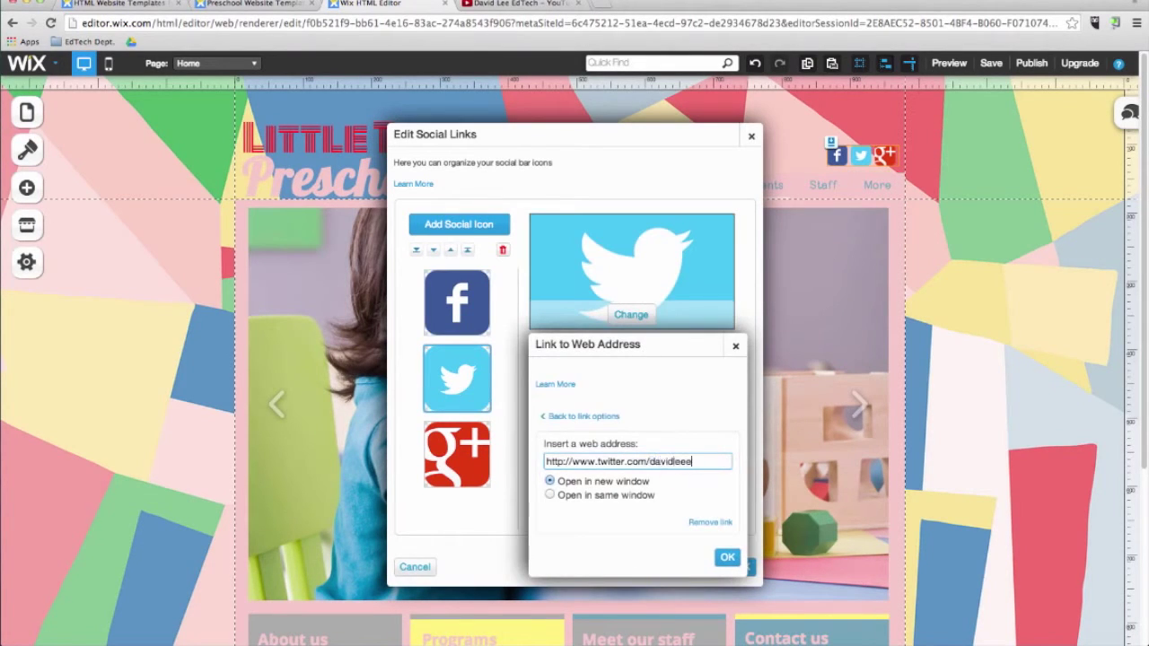
pyautogui.write('dtech')
pyautogui.click(728, 558)
# Step: Point the Google+ icon at the teacher's Google+ posts page, finish the social links, and preview
pyautogui.click(457, 455)
pyautogui.click(643, 356)
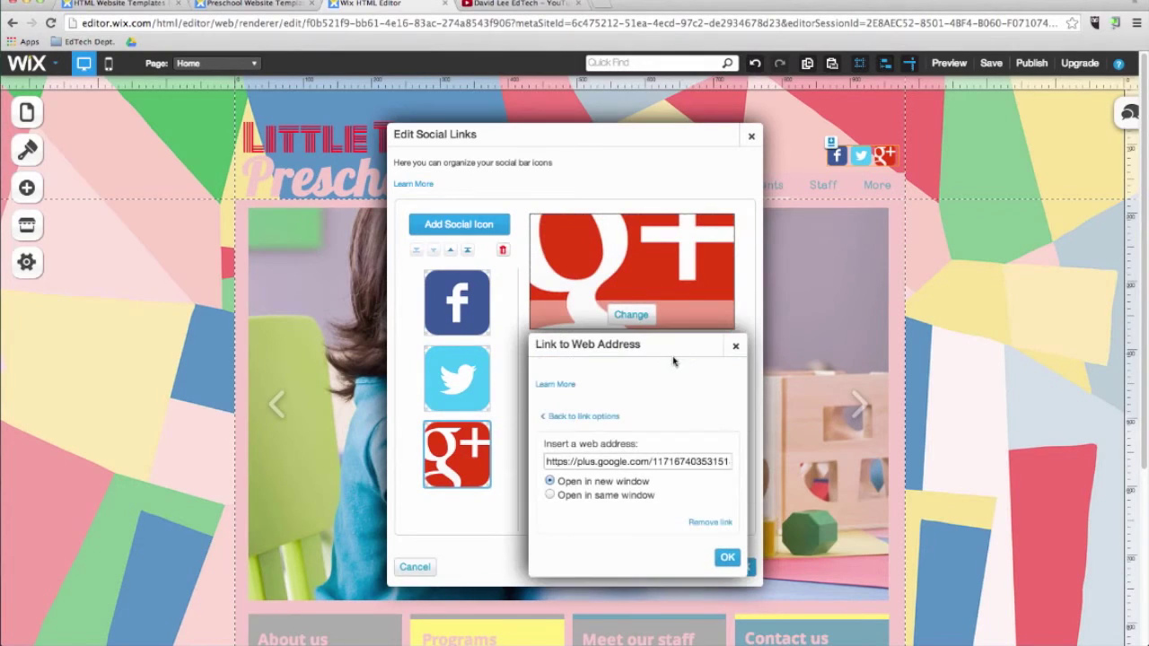
pyautogui.doubleClick(677, 462)
pyautogui.write('+/posts')
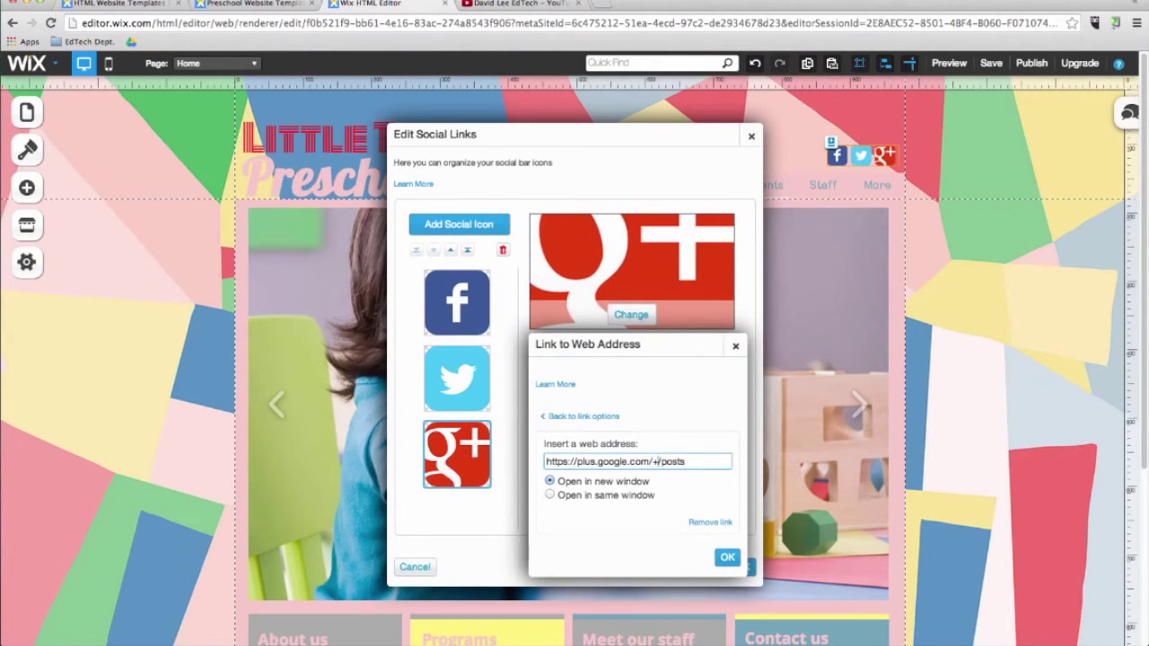
pyautogui.write('davidleeedtechorg')
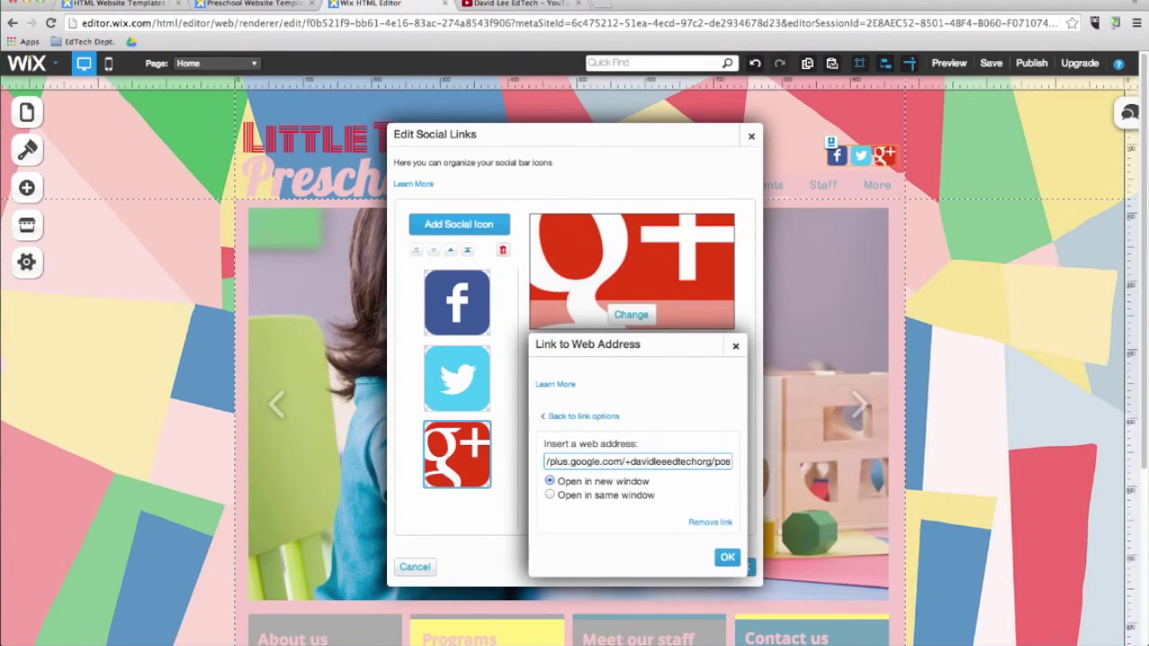
pyautogui.click(726, 556)
pyautogui.click(742, 566)
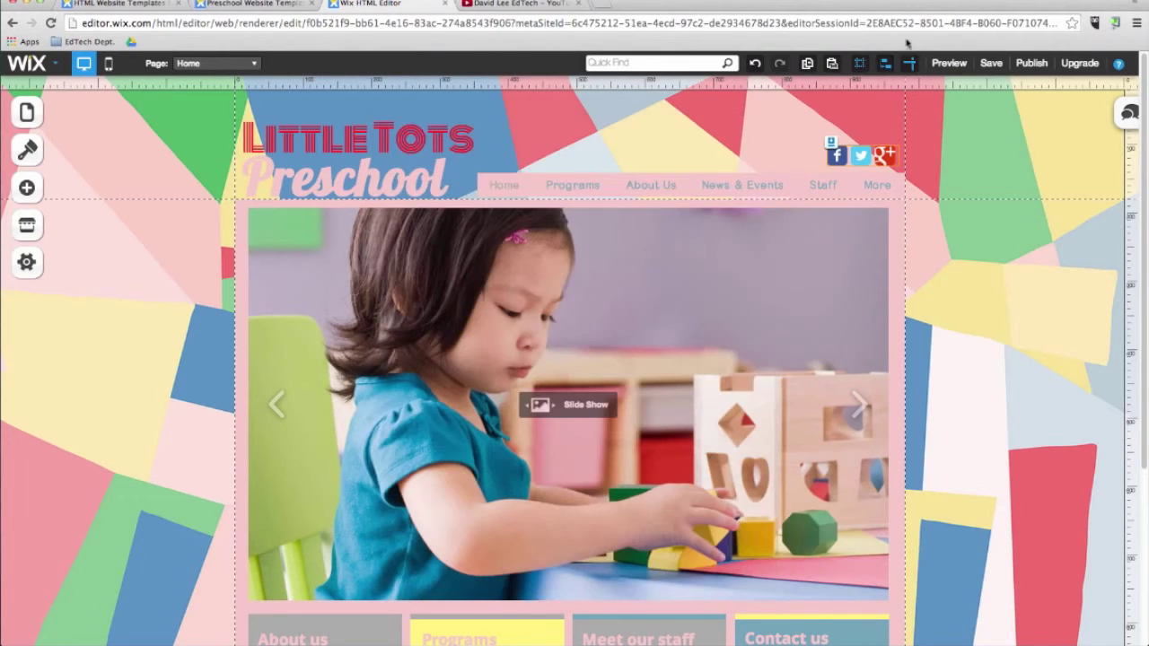
pyautogui.click(949, 63)
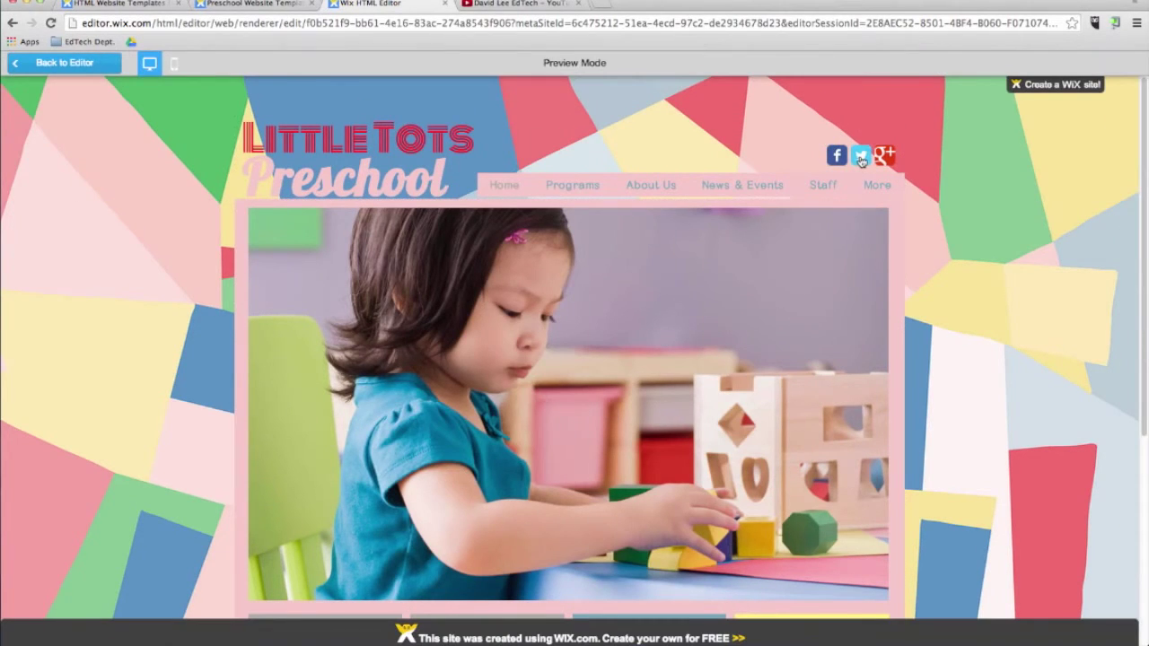
# Step: In preview, confirm the Twitter icon opens the Twitter profile, then return to the editor's App Market
pyautogui.click(861, 158)
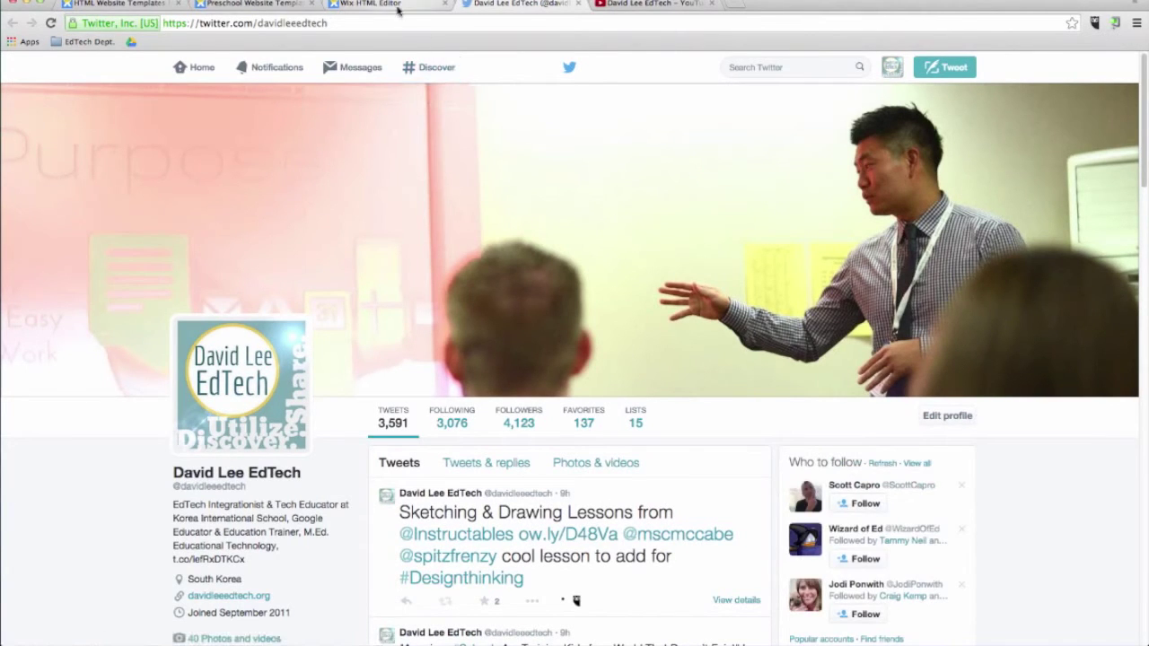
pyautogui.click(577, 4)
pyautogui.click(580, 4)
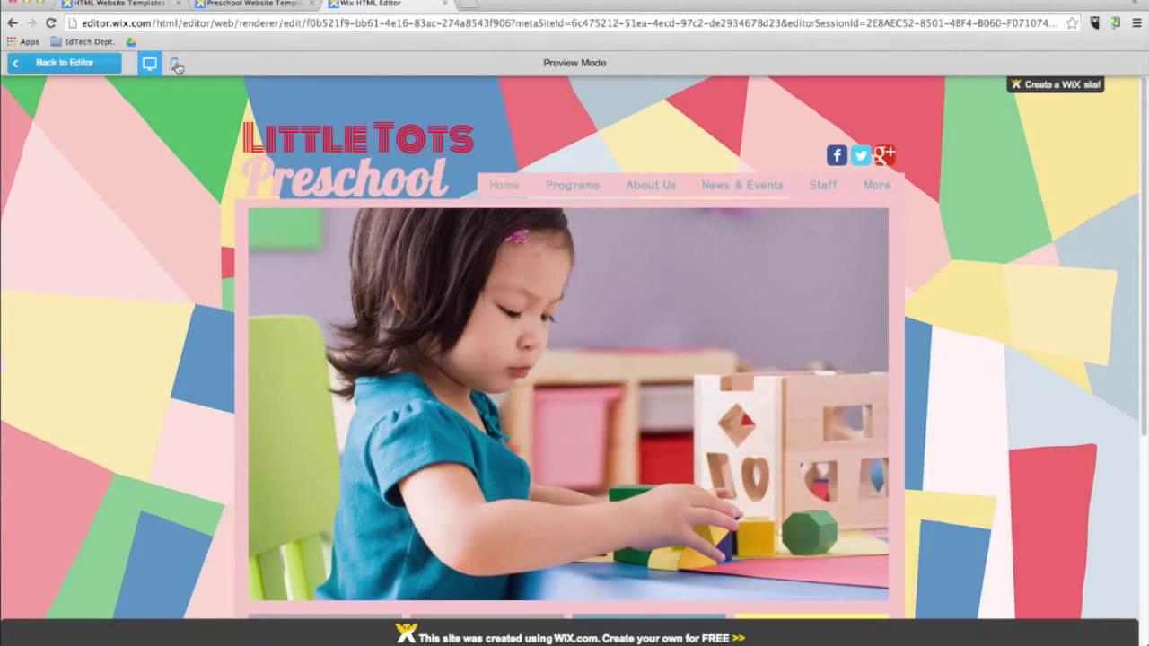
pyautogui.click(54, 65)
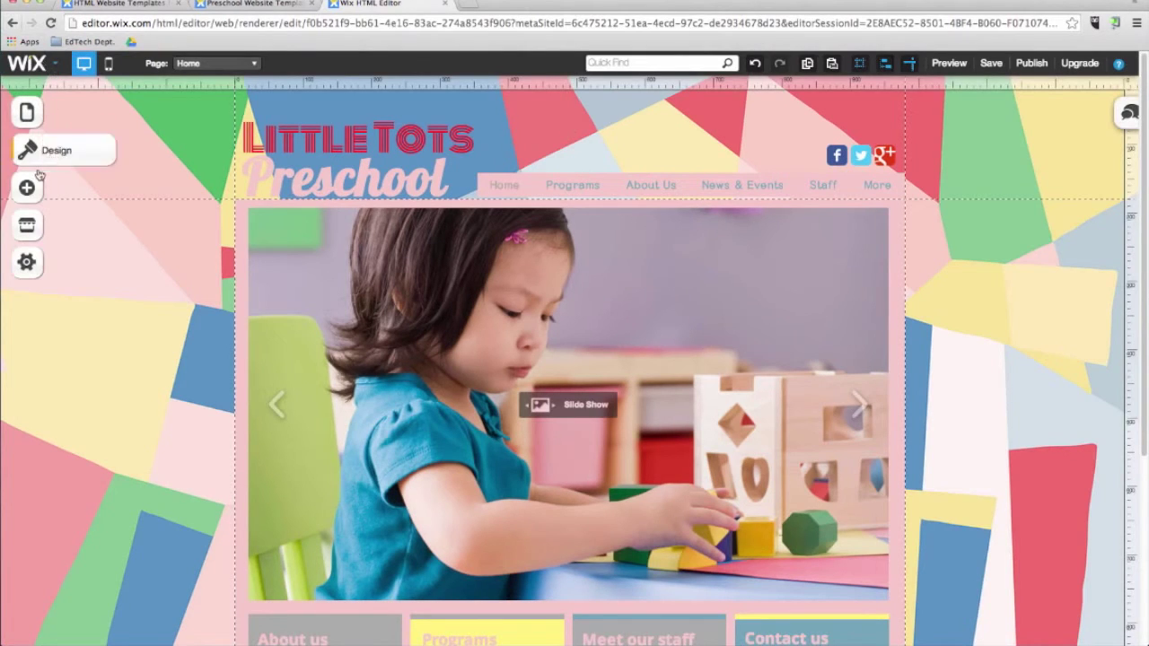
pyautogui.click(30, 226)
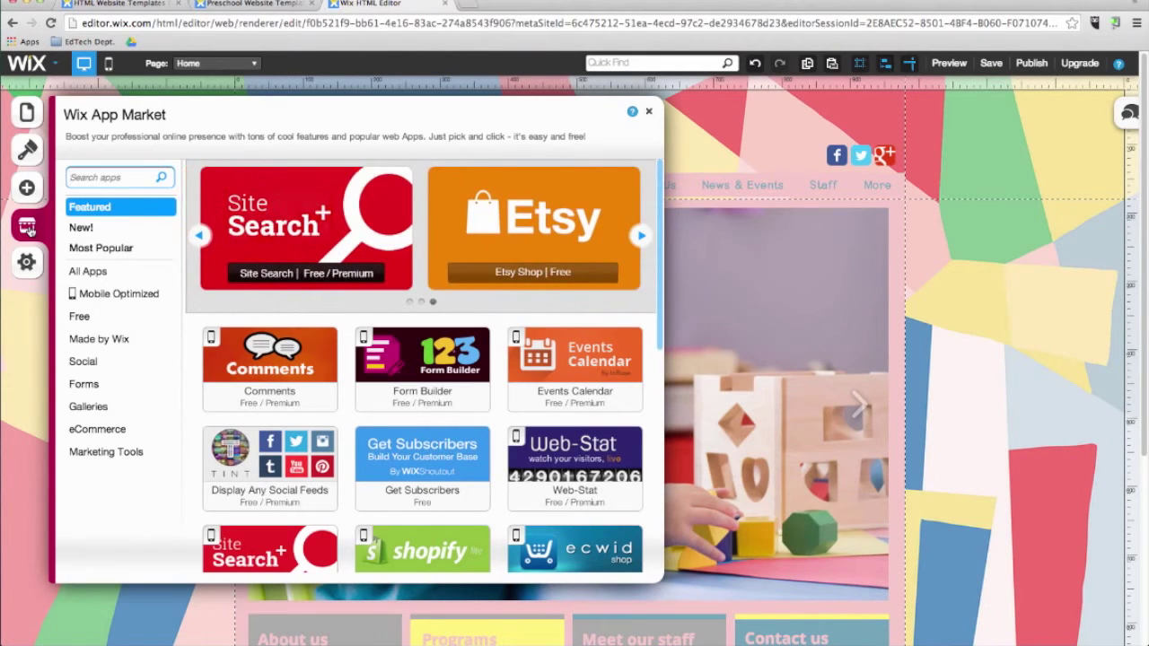
# Step: Close the App Market after browsing its apps
pyautogui.click(652, 112)
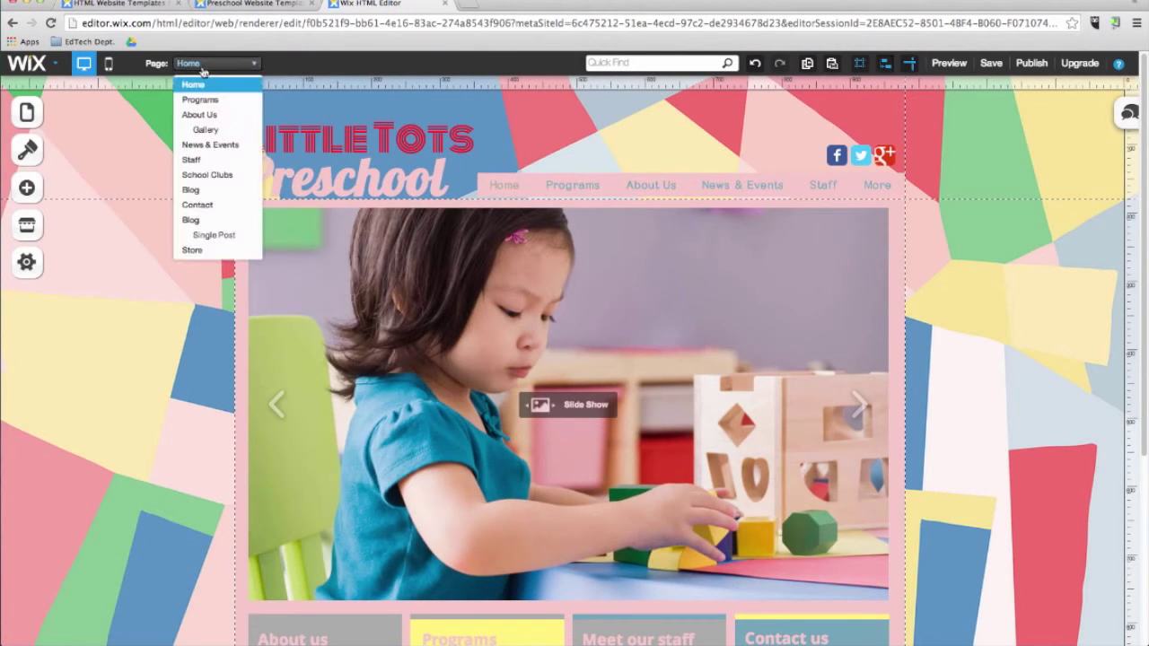
# Step: On the Contact page, swap the old map for a new Google Maps element sized left of the contact details
pyautogui.click(192, 206)
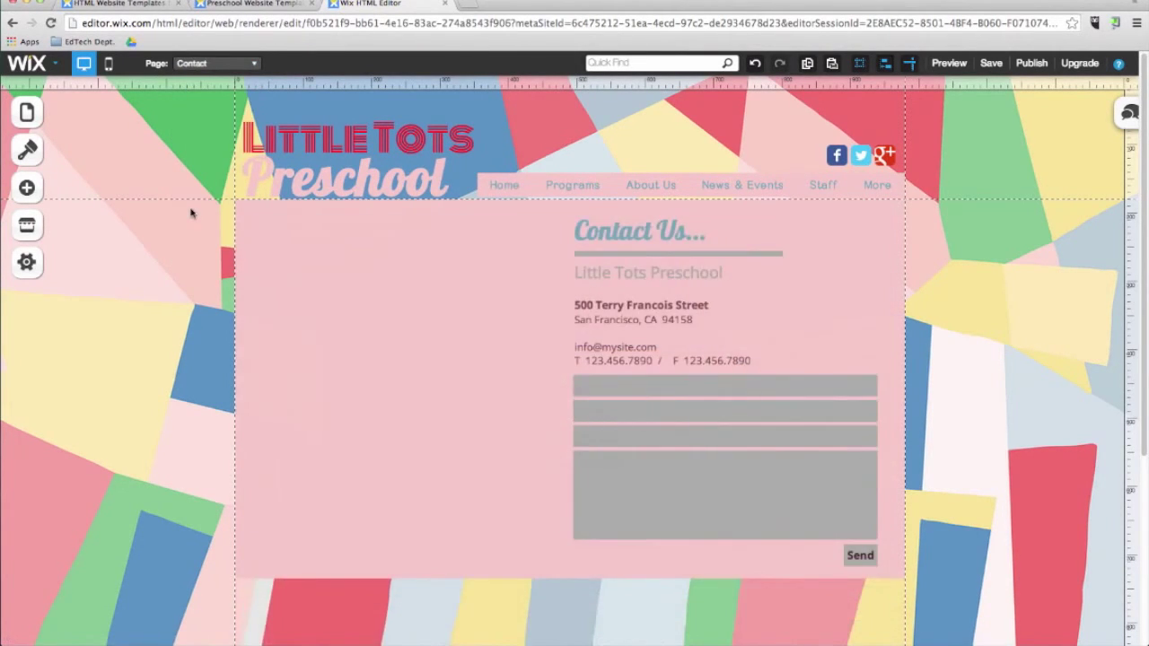
pyautogui.click(270, 261)
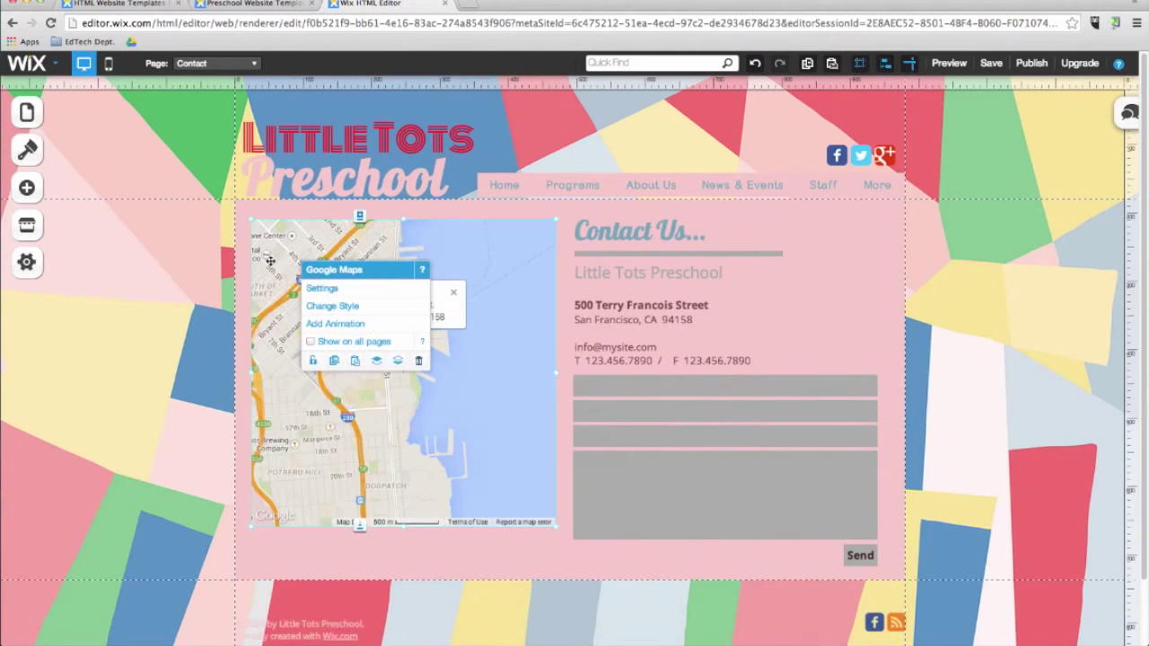
pyautogui.press('Delete')
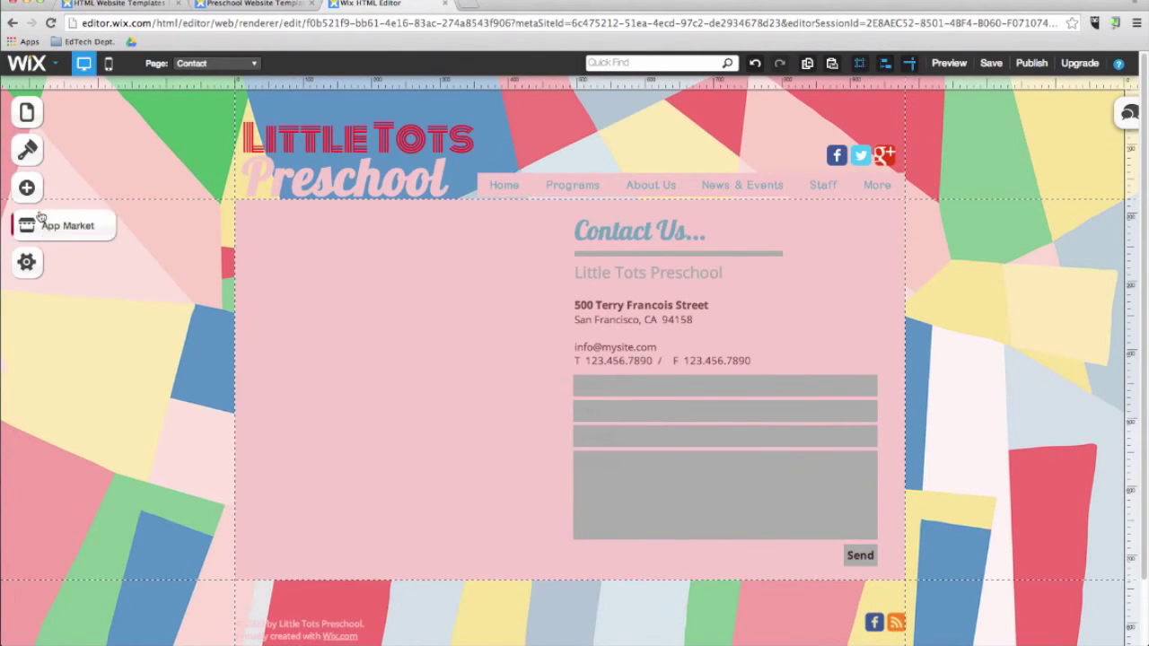
pyautogui.click(27, 190)
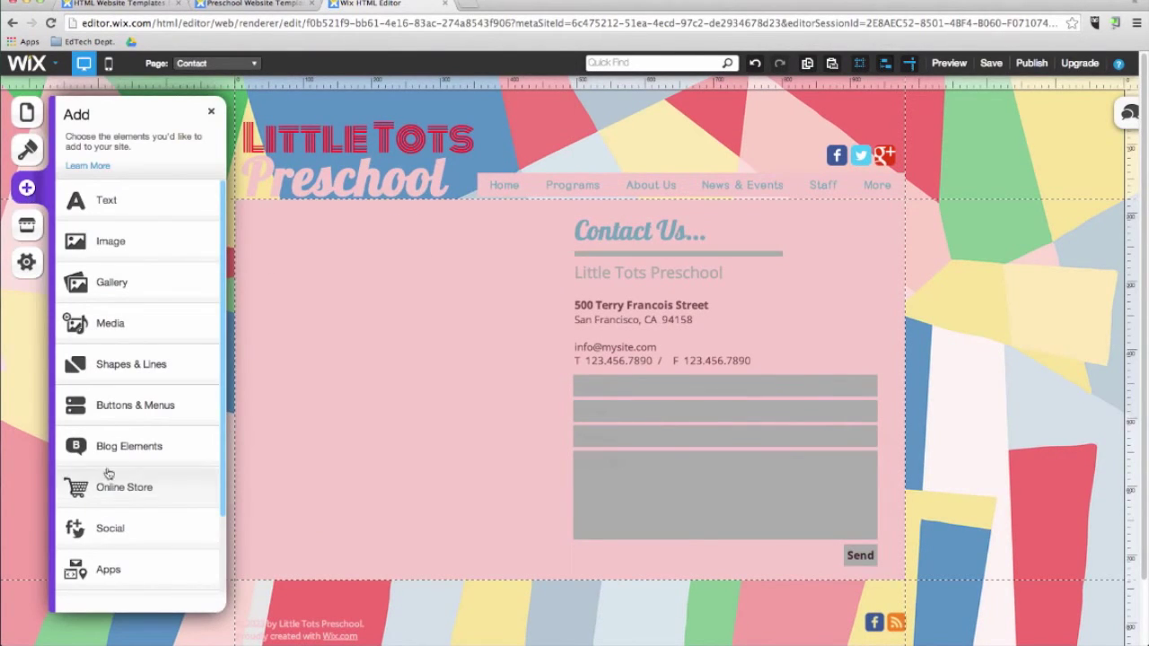
pyautogui.click(110, 562)
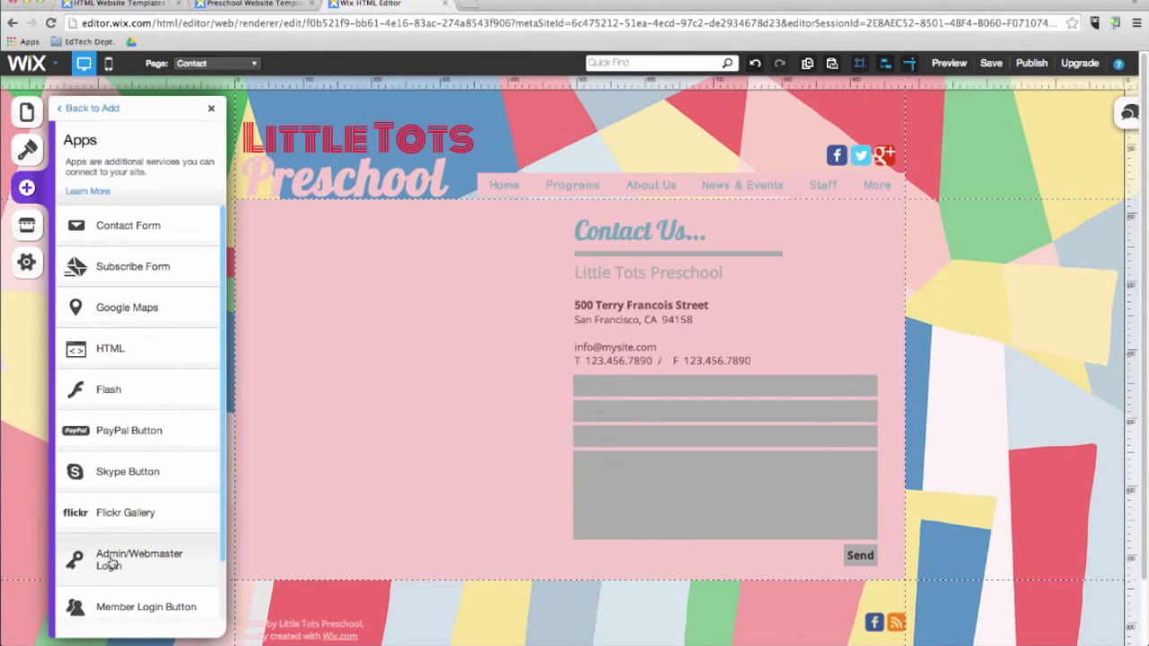
pyautogui.click(139, 314)
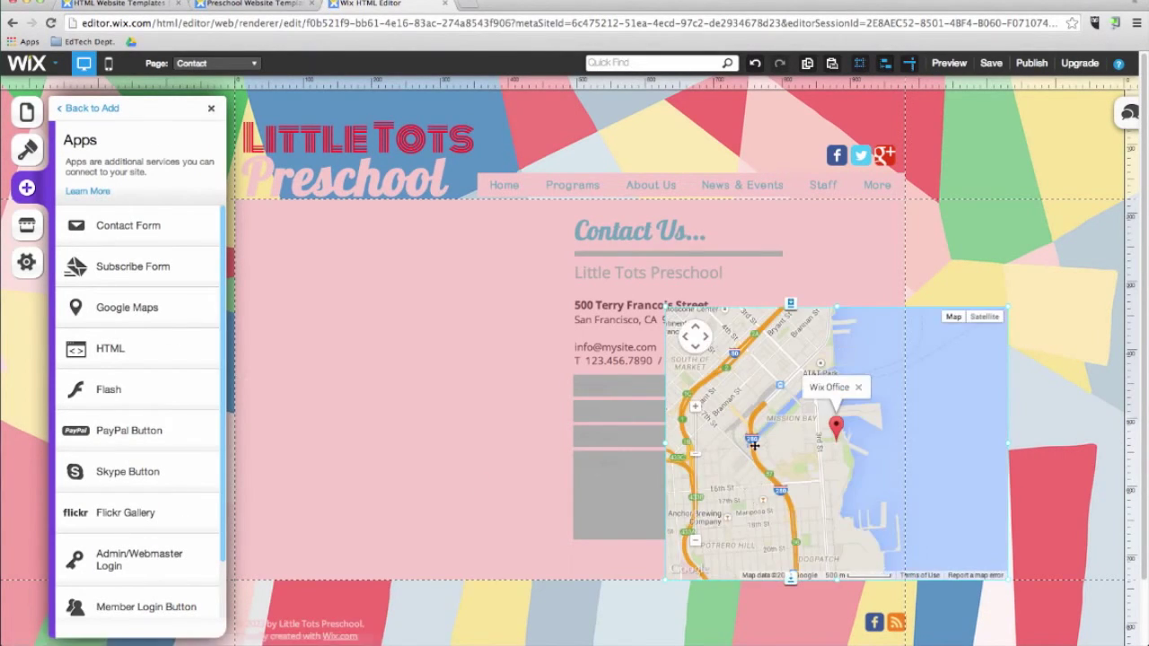
pyautogui.moveTo(754, 446); pyautogui.dragTo(337, 368)
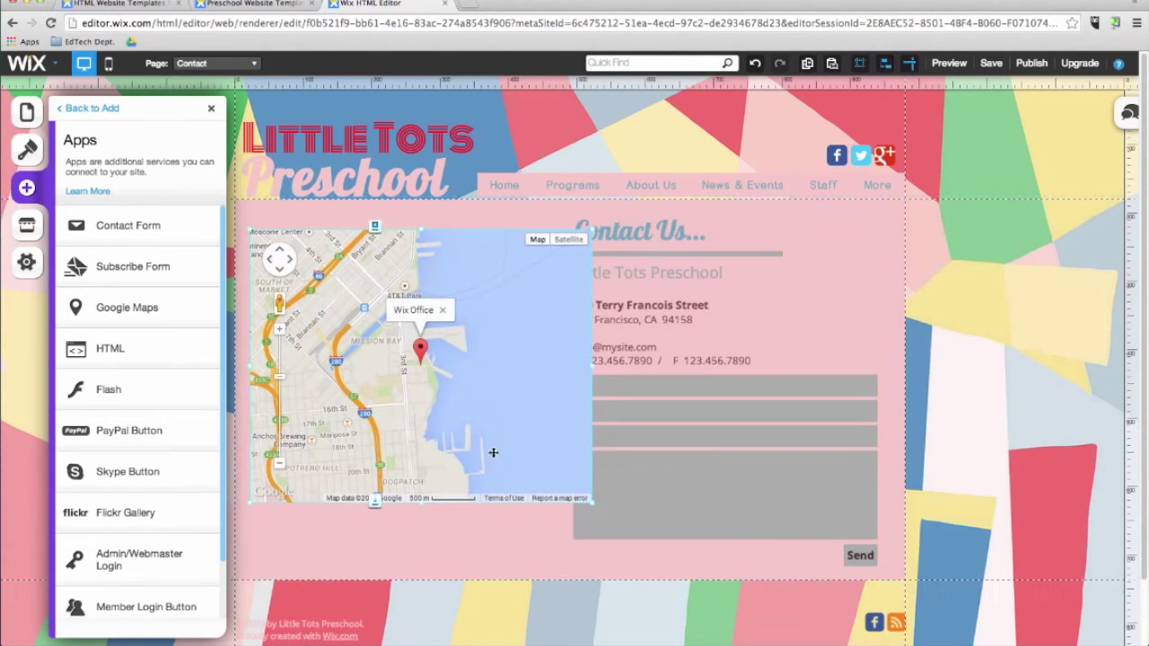
pyautogui.moveTo(593, 500); pyautogui.dragTo(555, 533)
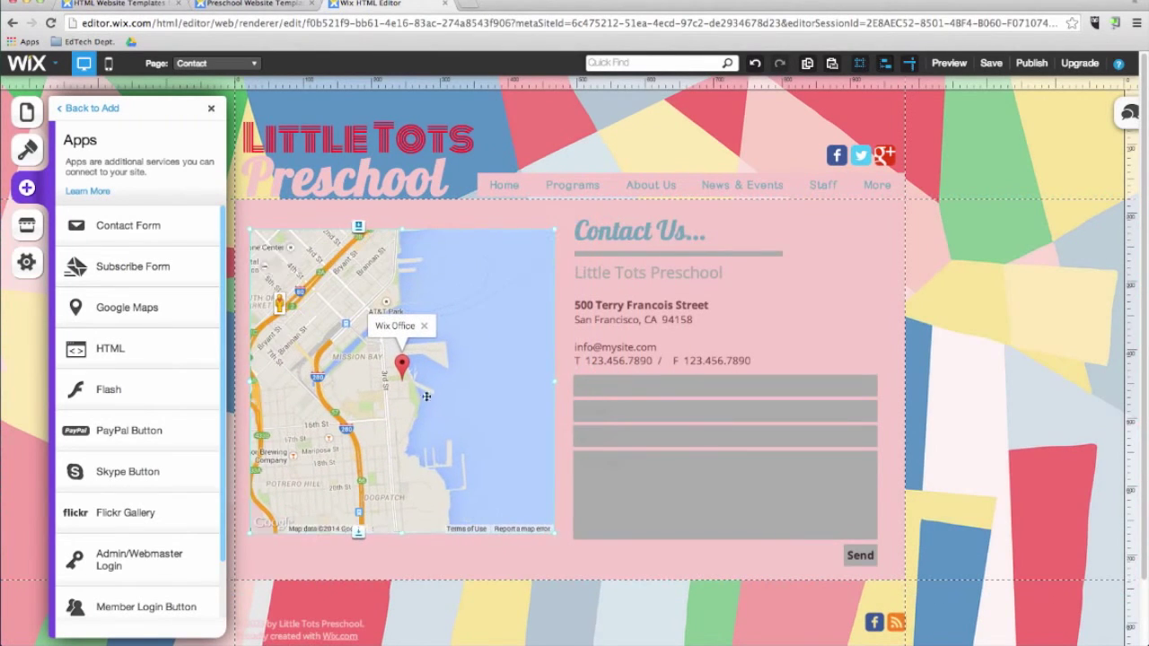
# Step: Set the map to the pasted school address with pin description 'Korea International School'
pyautogui.click(443, 377)
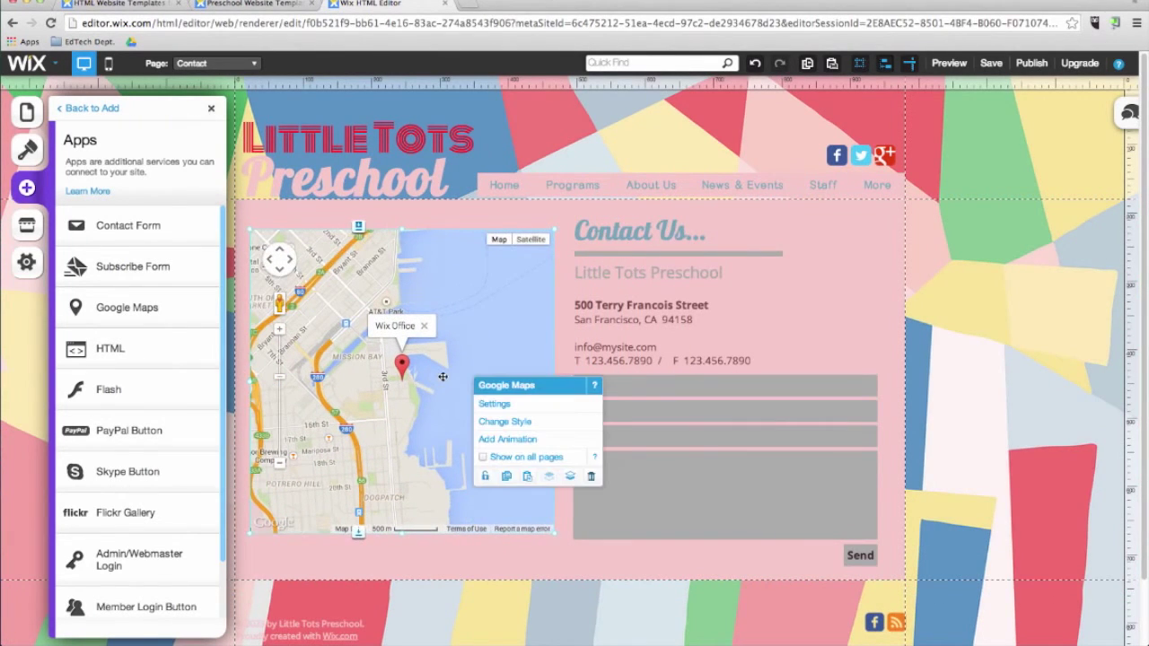
pyautogui.click(494, 406)
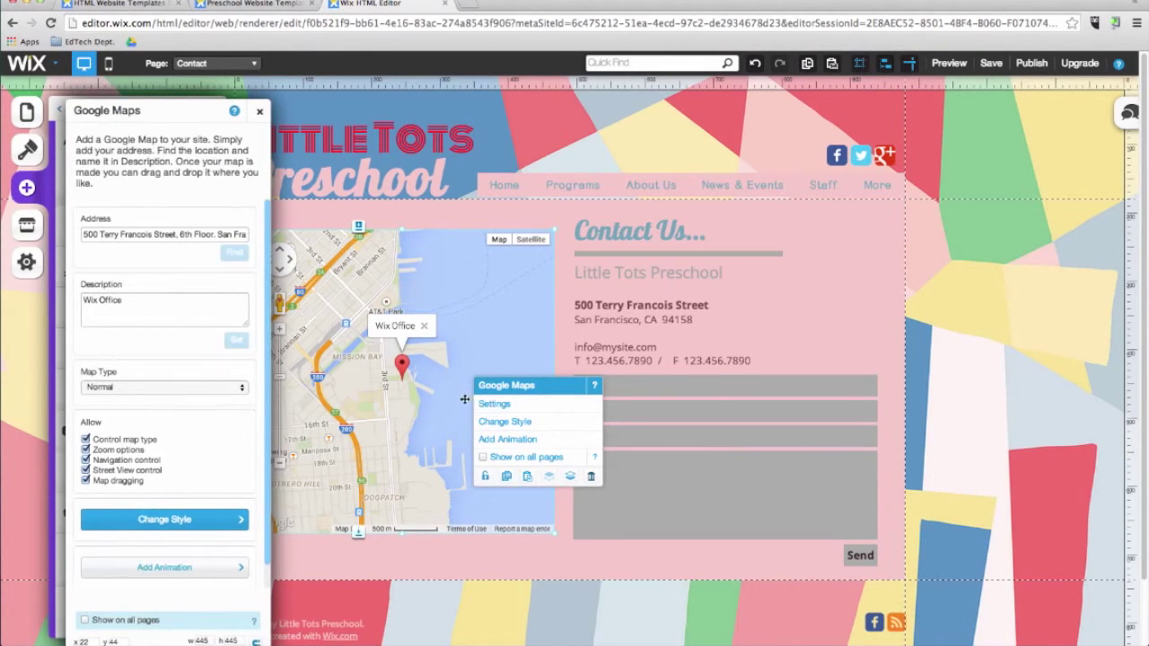
pyautogui.click(159, 235)
pyautogui.press('super+a')
pyautogui.press('BackSpace')
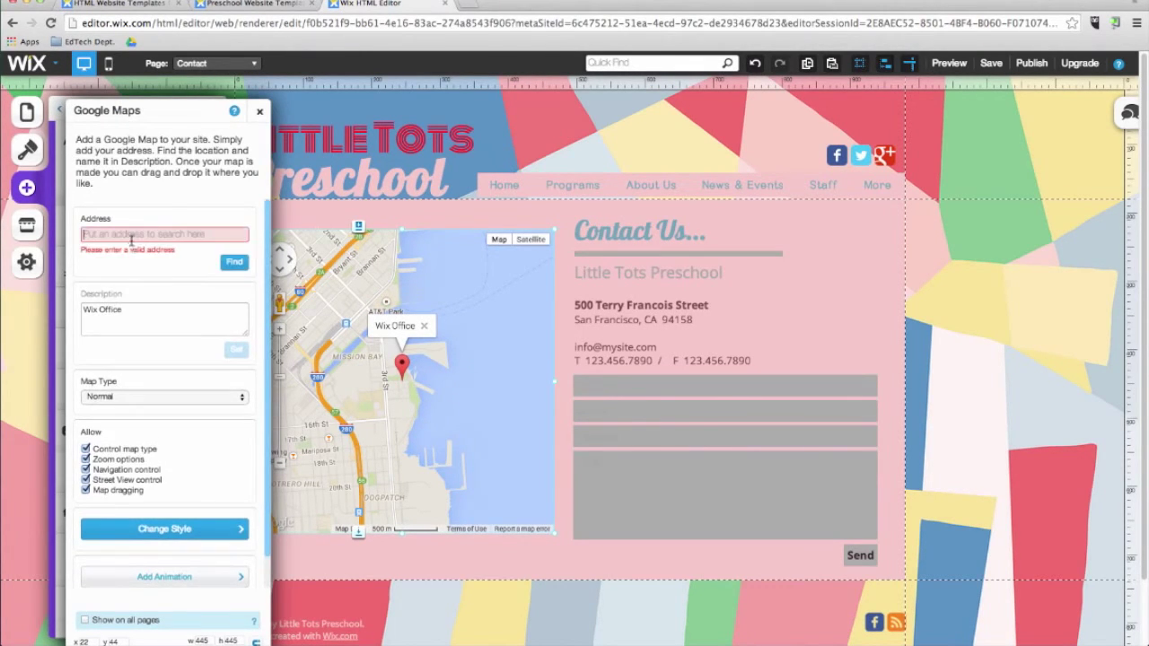
pyautogui.write('Seongnam-si, Gyeonggi-do Korea 463-420')
pyautogui.click(234, 261)
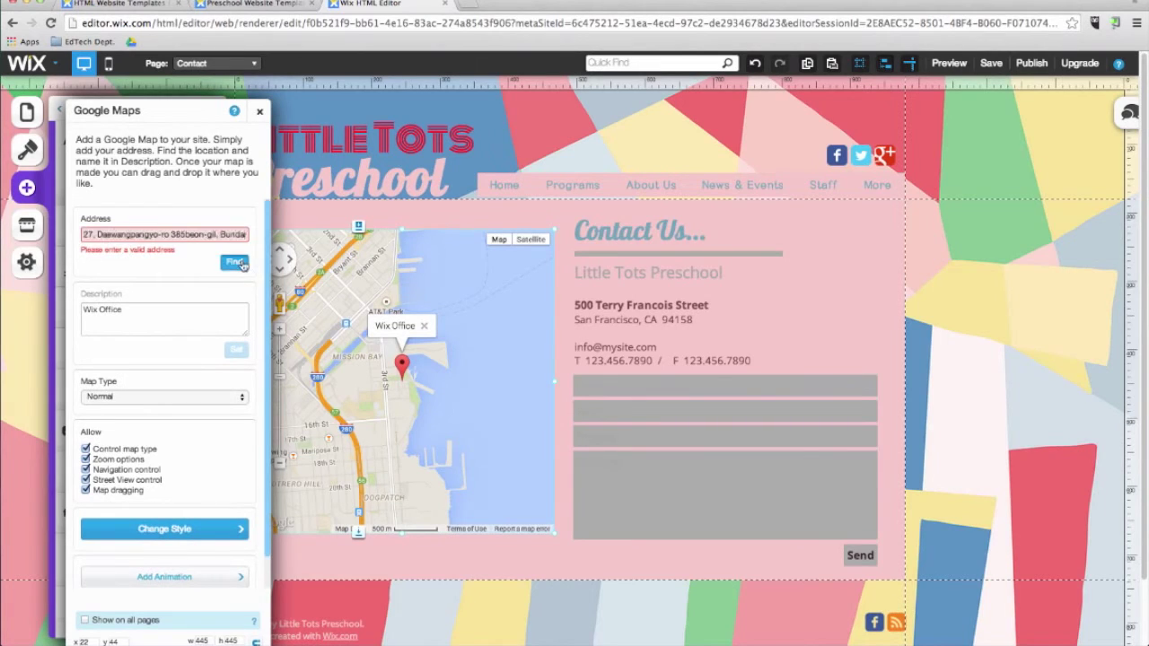
pyautogui.click(151, 299)
pyautogui.press('super+a')
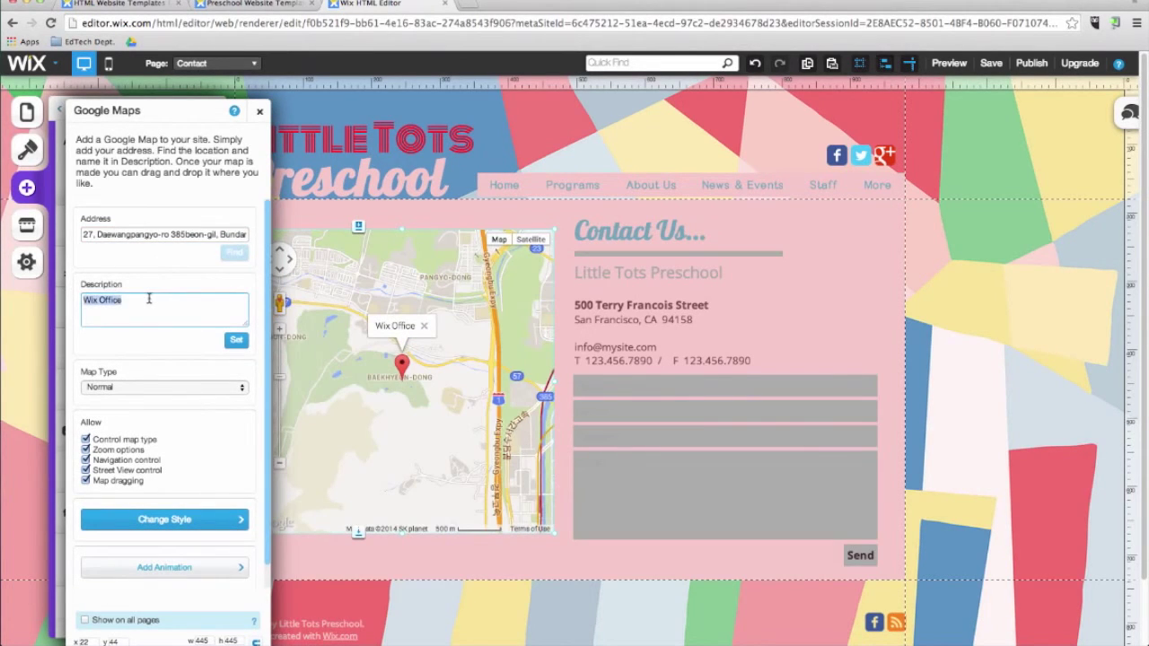
pyautogui.write('Korea International School')
pyautogui.click(236, 340)
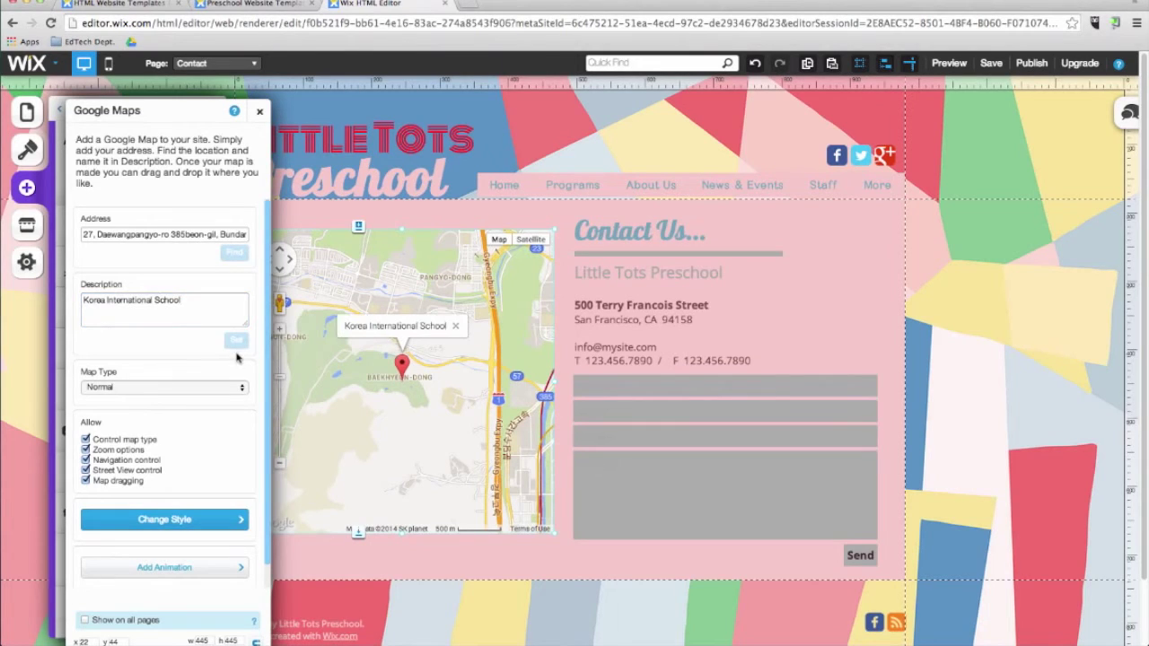
pyautogui.click(259, 111)
# Step: Add an HTML embed box to the Contact page and set its mode to HTML code
pyautogui.click(211, 108)
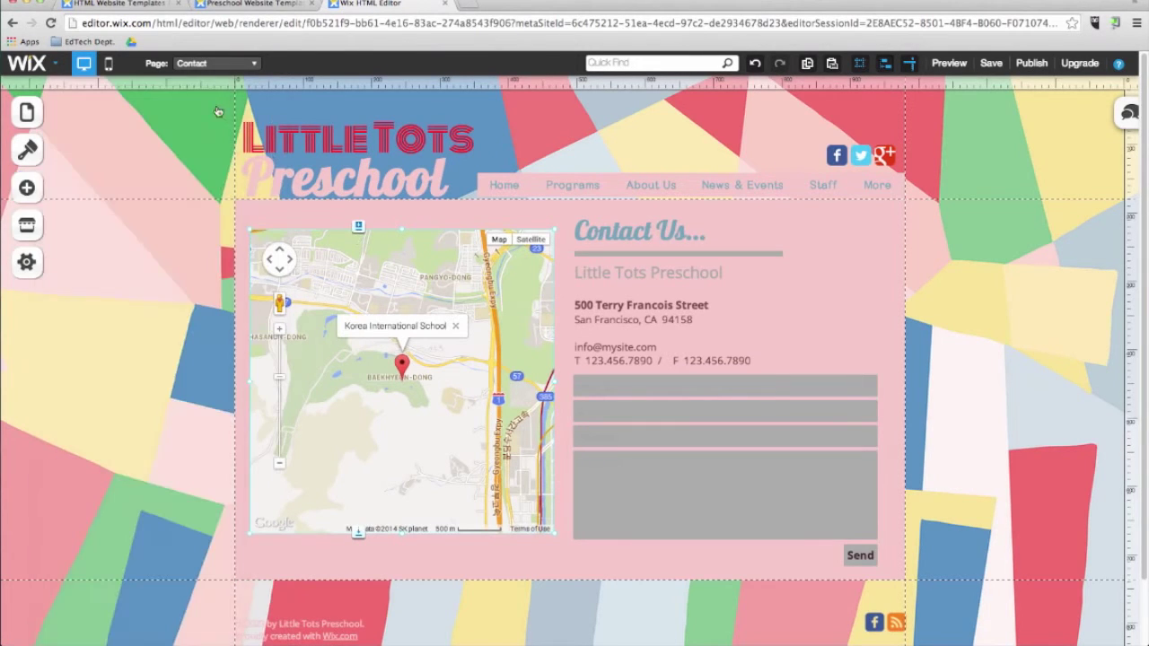
pyautogui.click(27, 189)
pyautogui.click(106, 568)
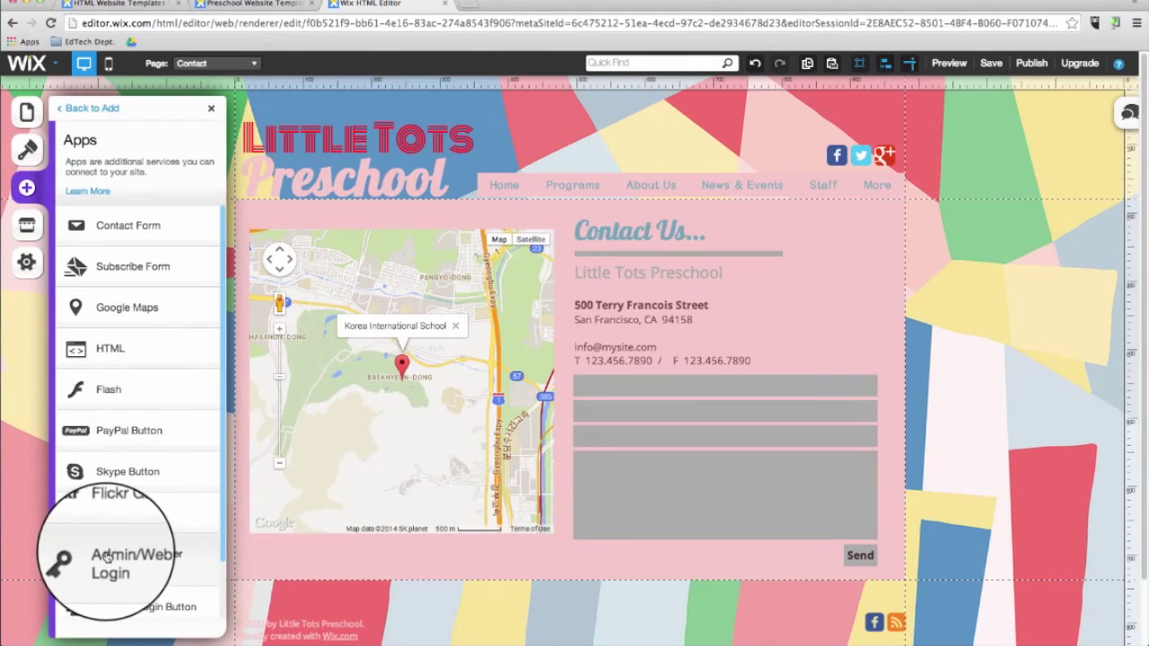
pyautogui.click(145, 360)
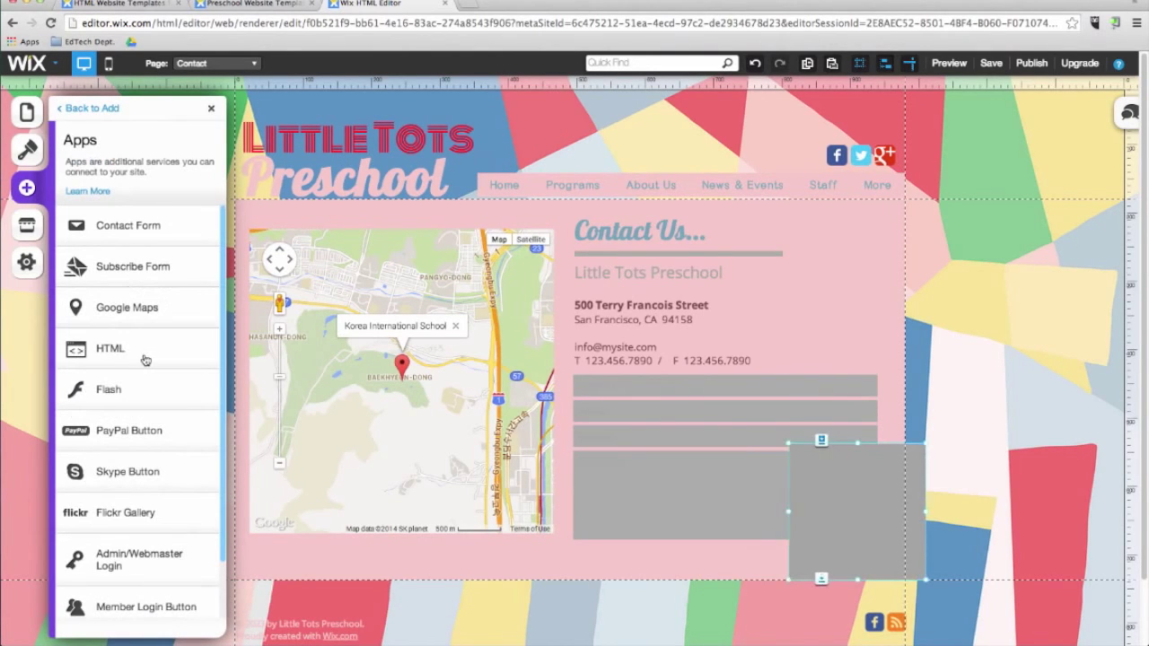
pyautogui.click(842, 563)
pyautogui.click(908, 559)
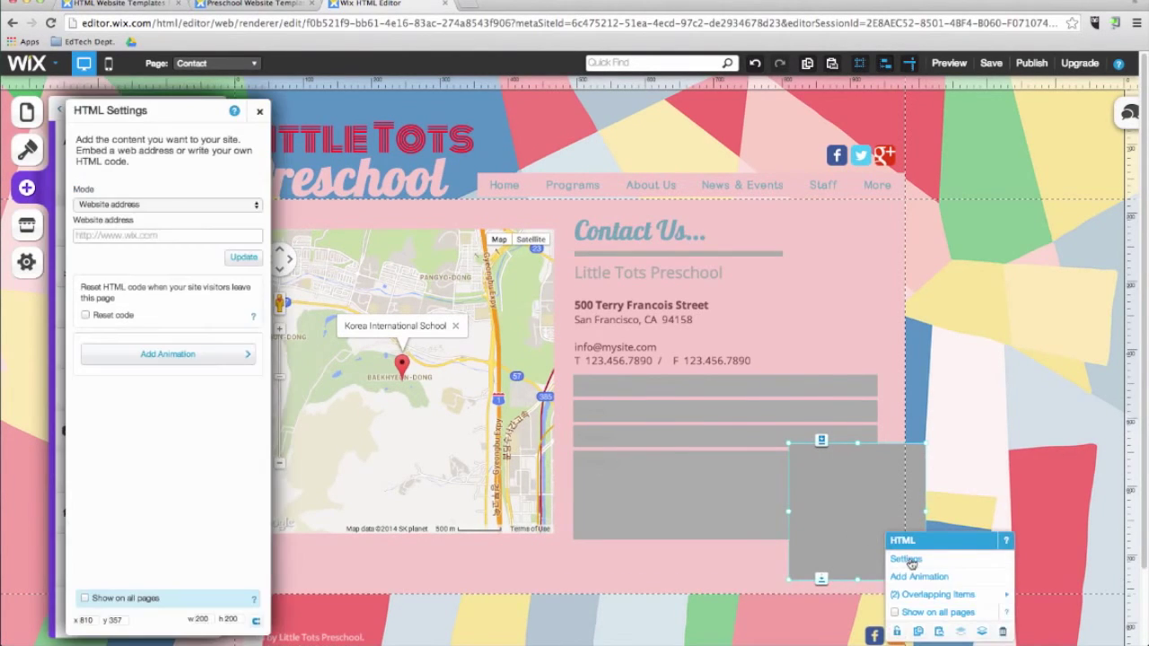
pyautogui.click(139, 205)
pyautogui.click(139, 218)
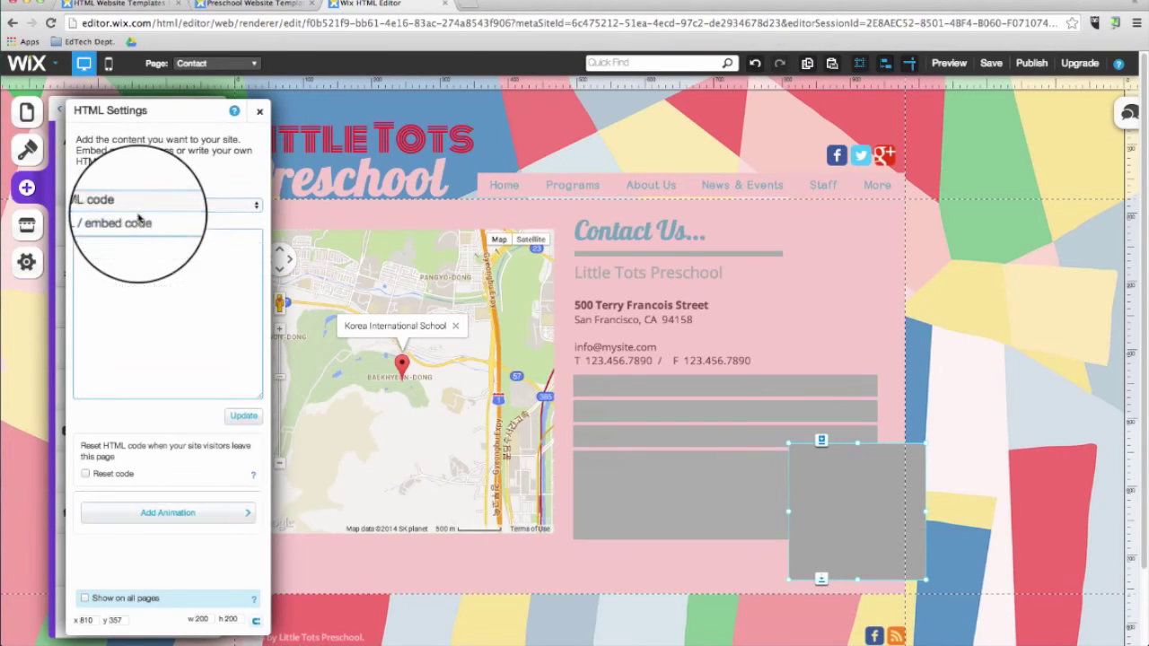
pyautogui.click(130, 251)
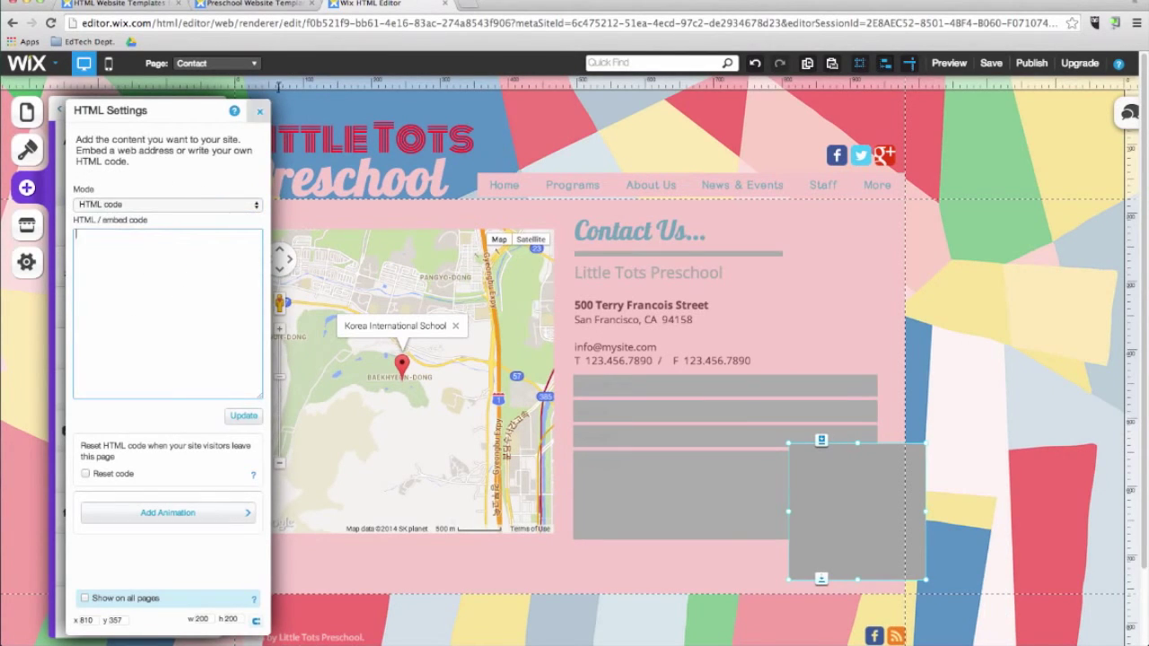
pyautogui.click(259, 114)
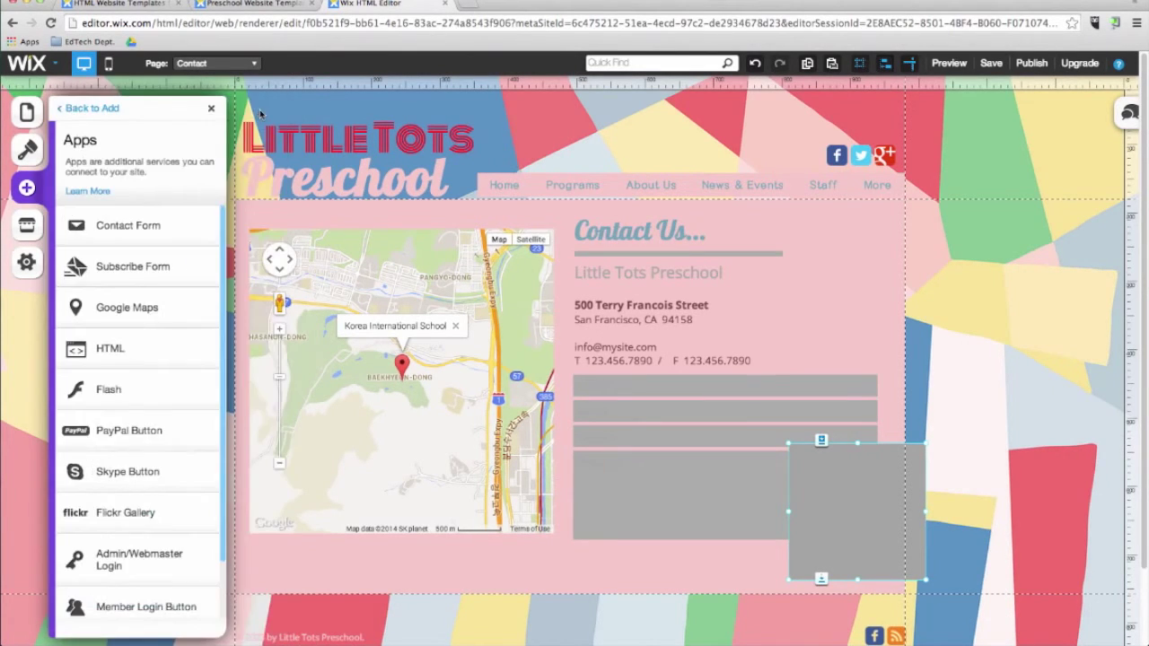
# Step: Delete the HTML embed box again and bring up the site page list
pyautogui.click(817, 485)
pyautogui.press('Delete')
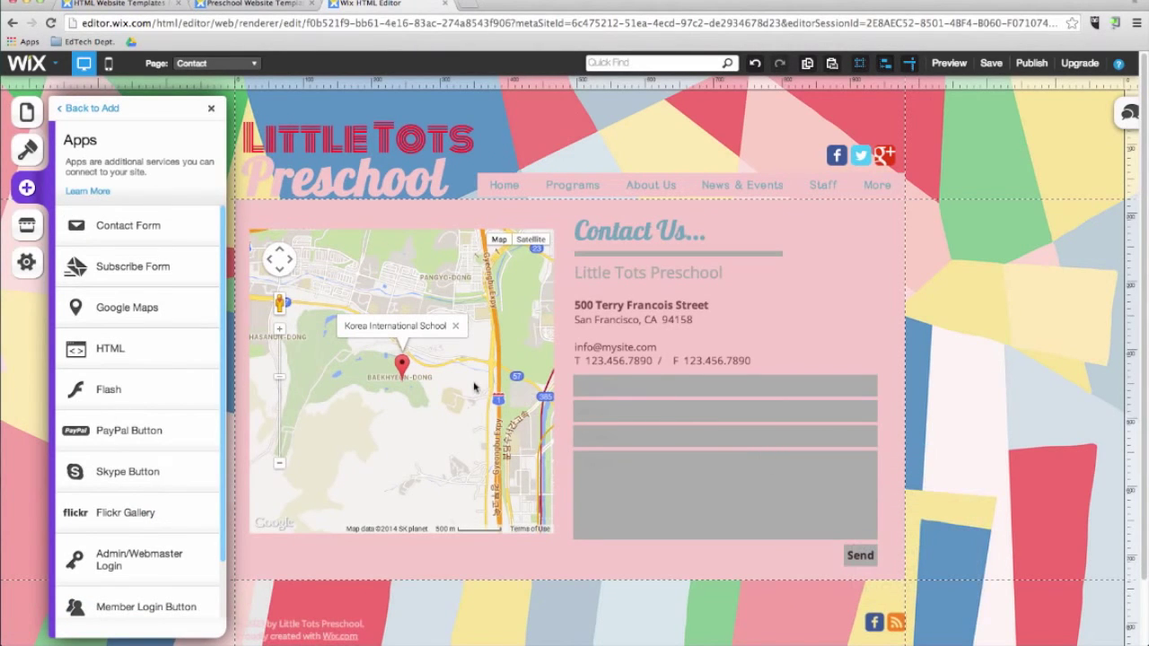
pyautogui.click(213, 111)
pyautogui.click(224, 63)
# Step: On the Home page, add a FAQs list from the List Builder templates
pyautogui.click(222, 85)
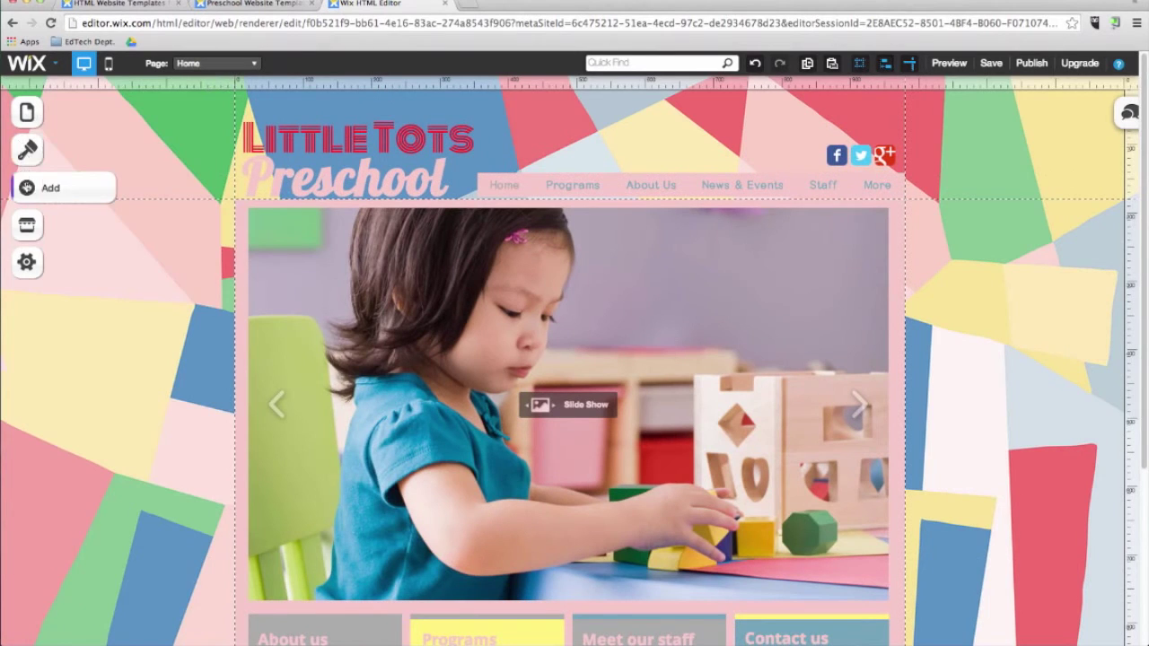
pyautogui.click(27, 187)
pyautogui.scroll(-2, 81, 404)
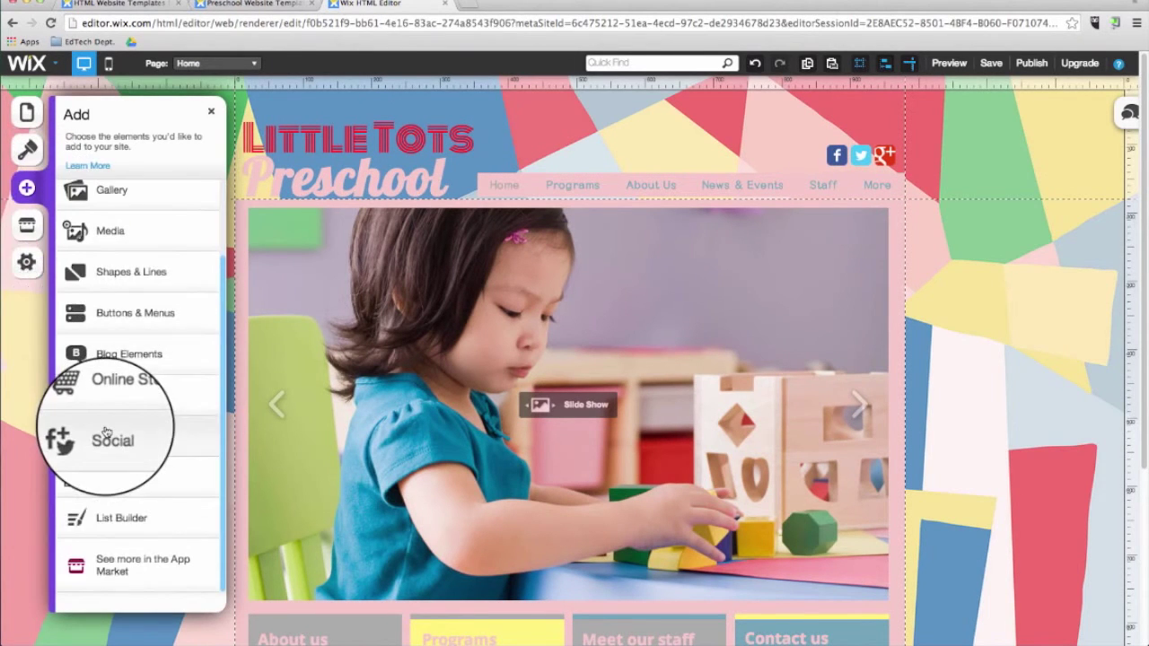
pyautogui.click(94, 521)
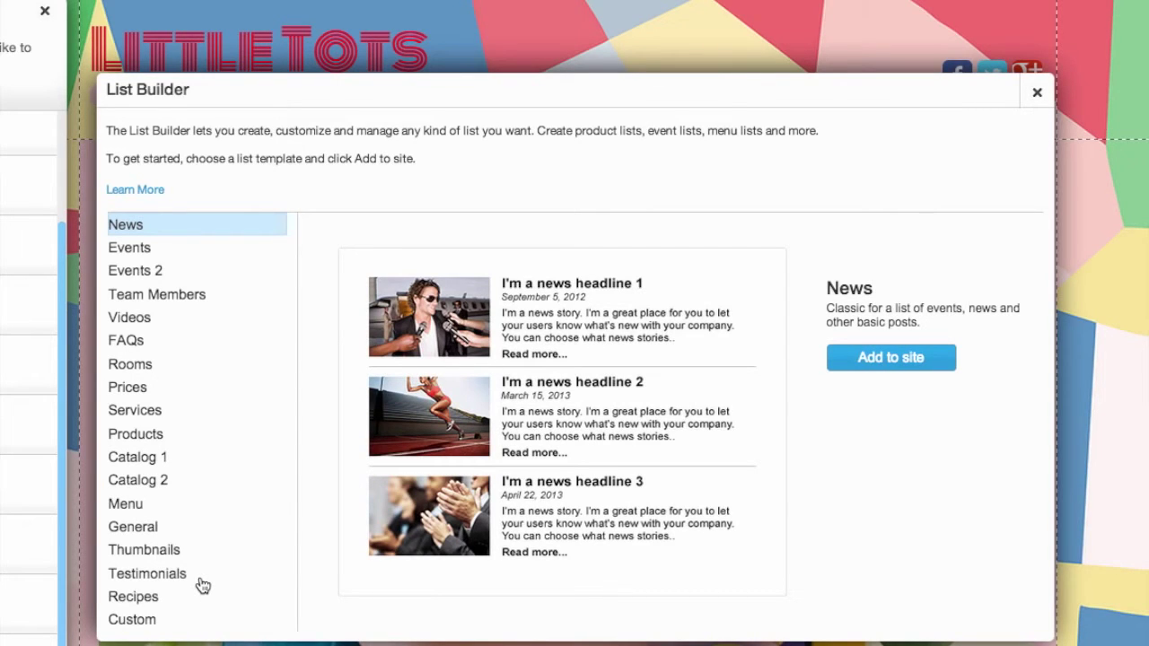
pyautogui.click(135, 343)
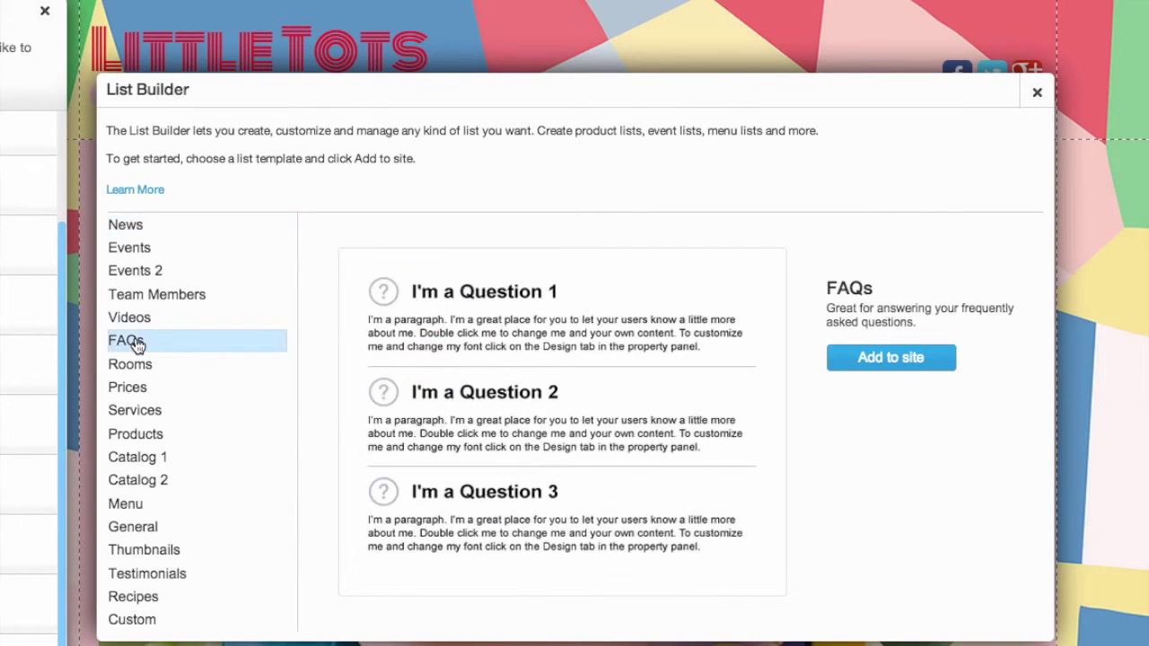
pyautogui.click(887, 358)
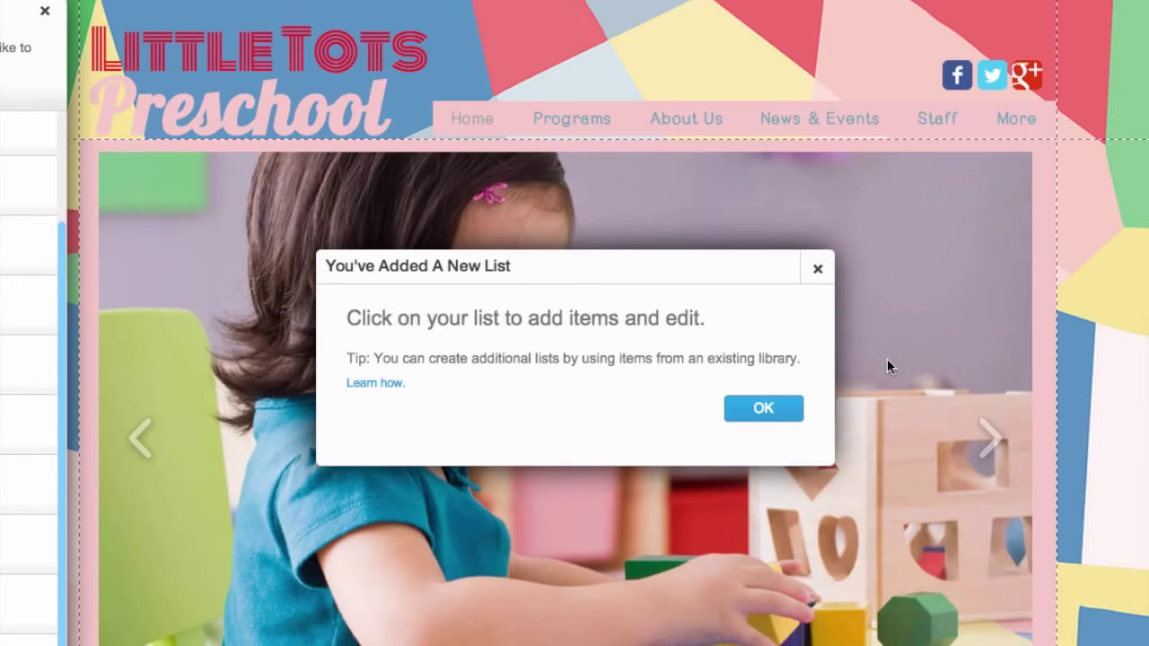
pyautogui.click(770, 408)
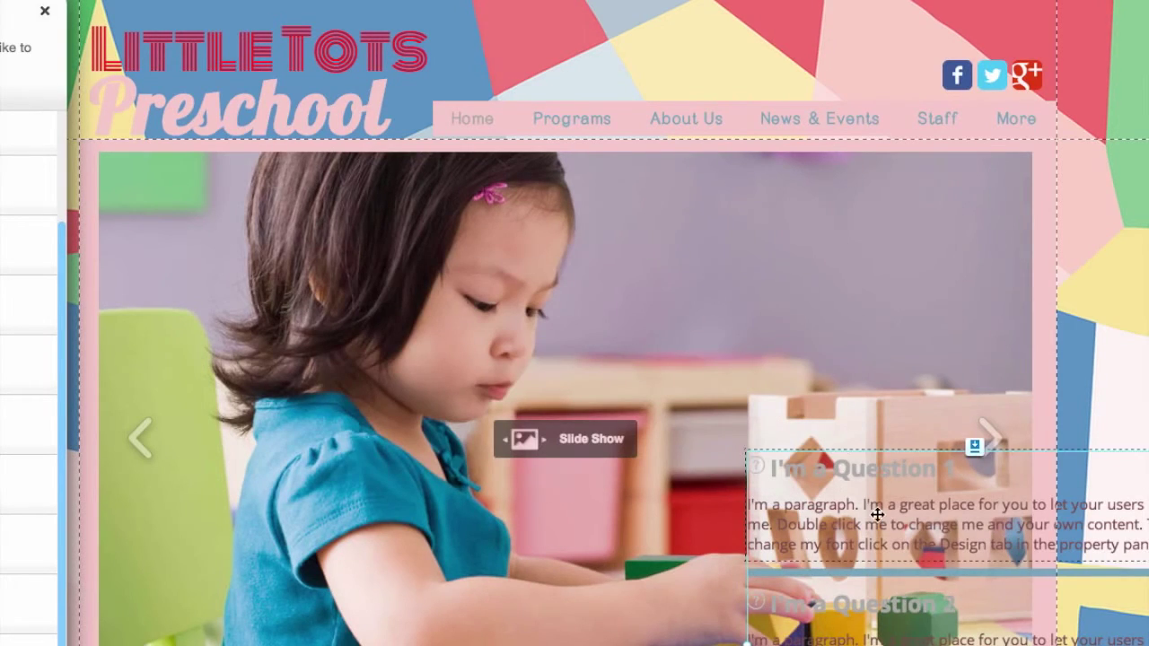
# Step: Move the FAQ list below the About us, Programs, Meet our staff and Contact us boxes
pyautogui.moveTo(872, 513); pyautogui.dragTo(377, 347)
pyautogui.rightClick(377, 347)
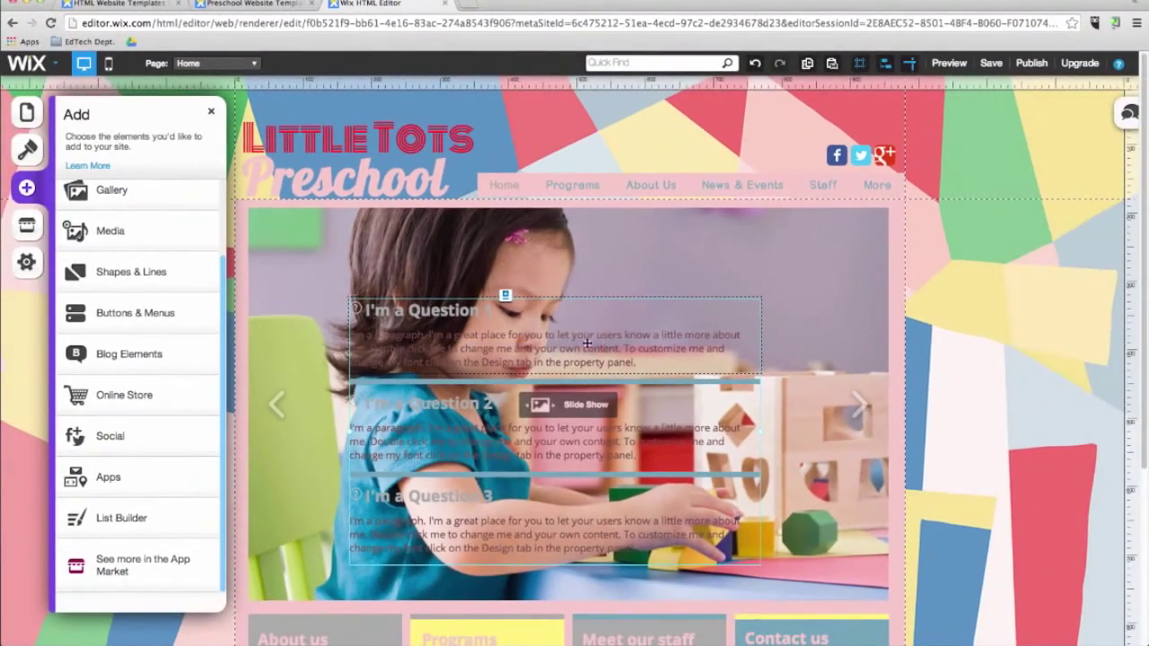
pyautogui.moveTo(586, 342); pyautogui.dragTo(673, 554)
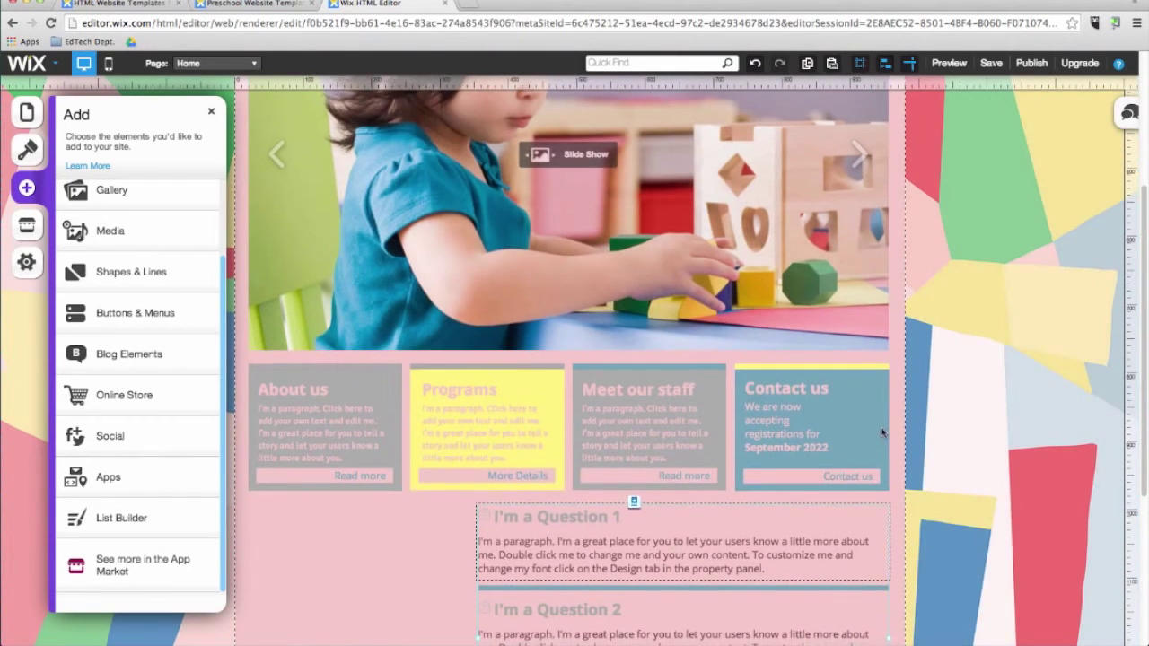
pyautogui.scroll(-2, 875, 432)
pyautogui.scroll(-1, 415, 530)
pyautogui.click(416, 523)
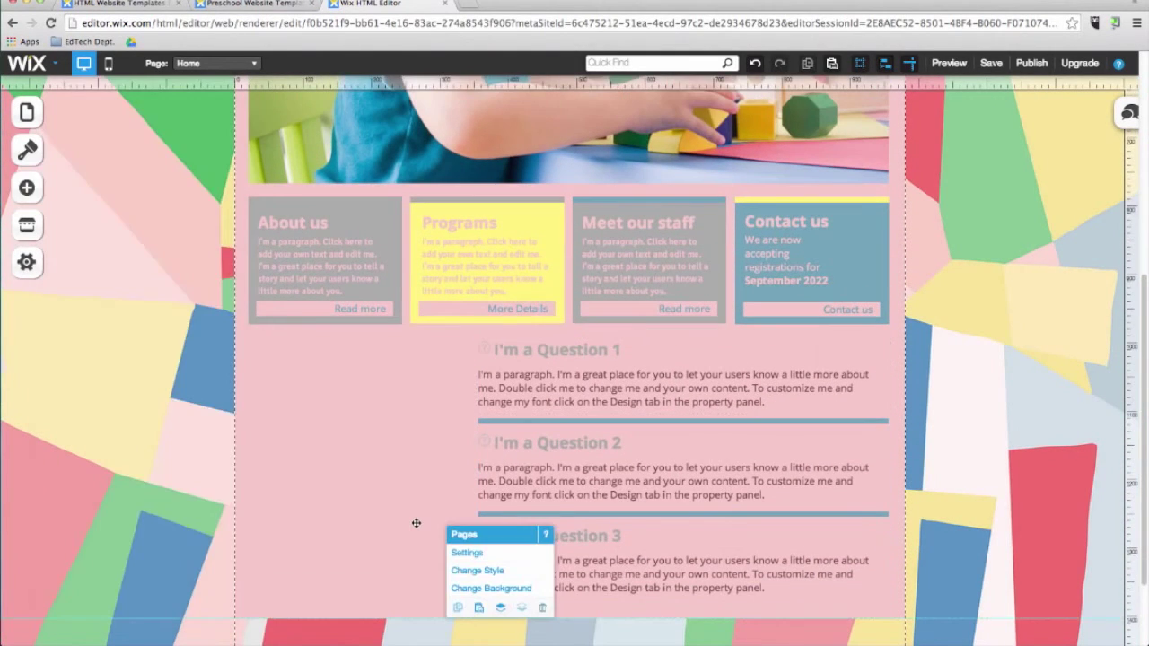
# Step: Browse the App Market's New! apps and Twitter Feed details, then the Social category
pyautogui.click(30, 235)
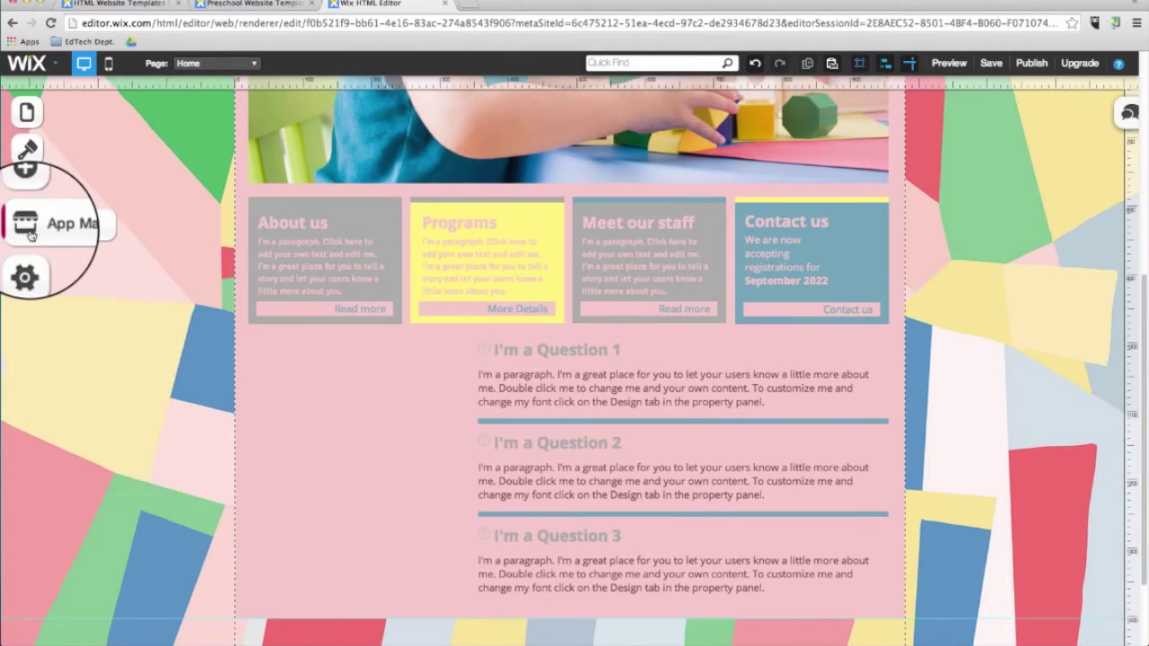
pyautogui.click(31, 231)
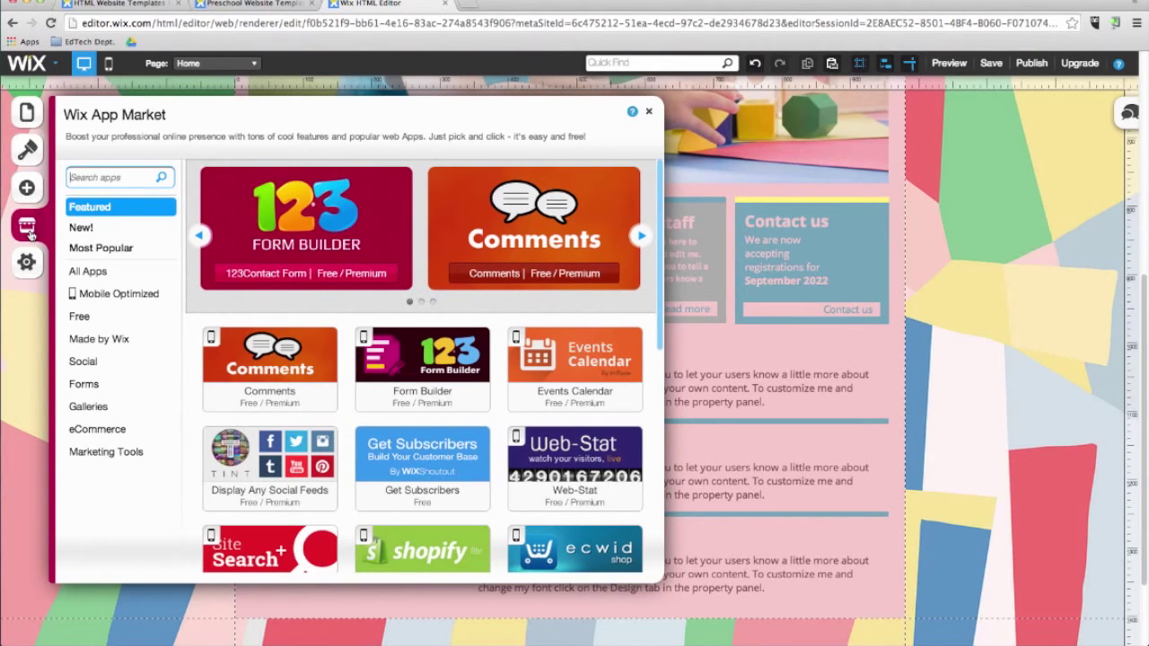
pyautogui.click(88, 236)
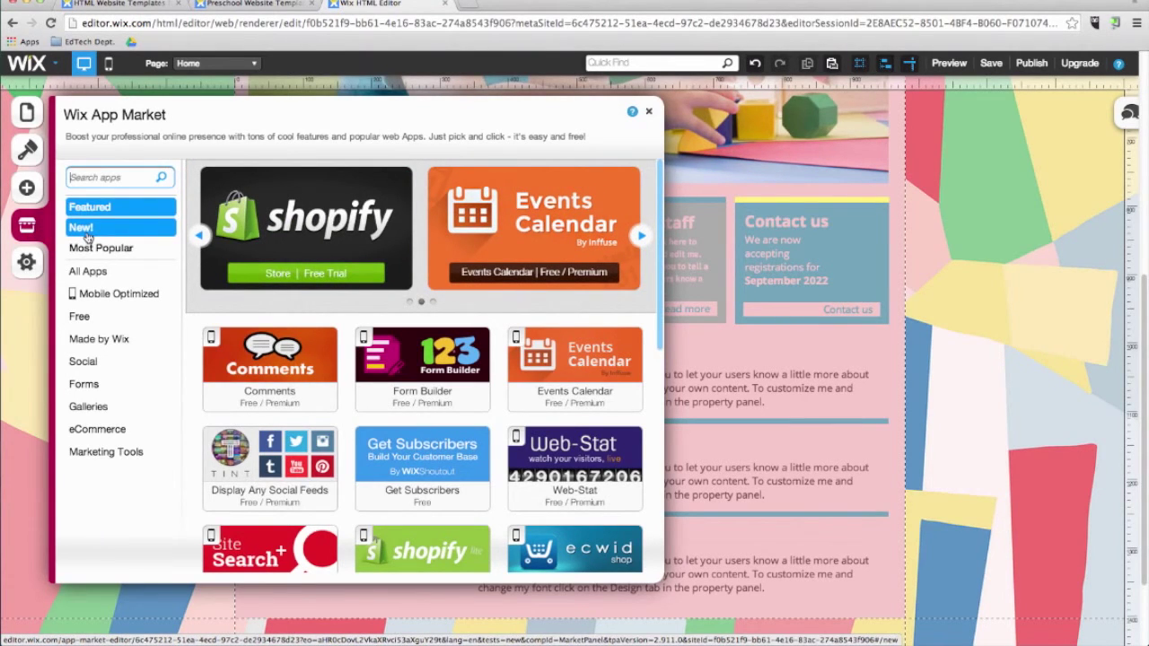
pyautogui.click(87, 237)
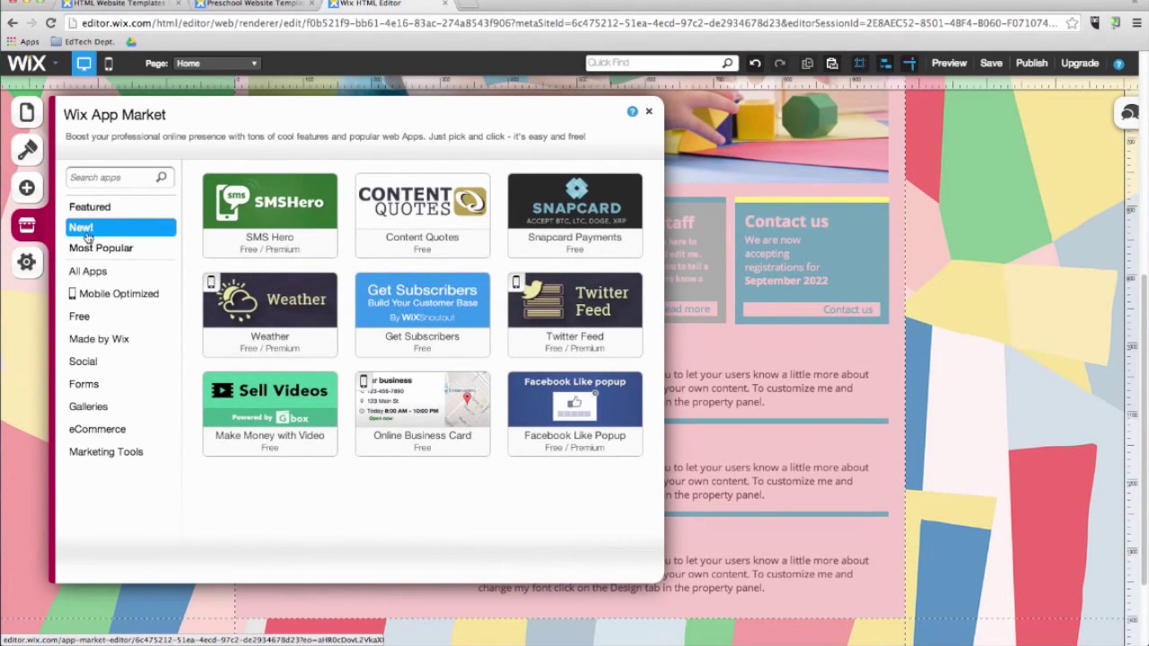
pyautogui.click(585, 312)
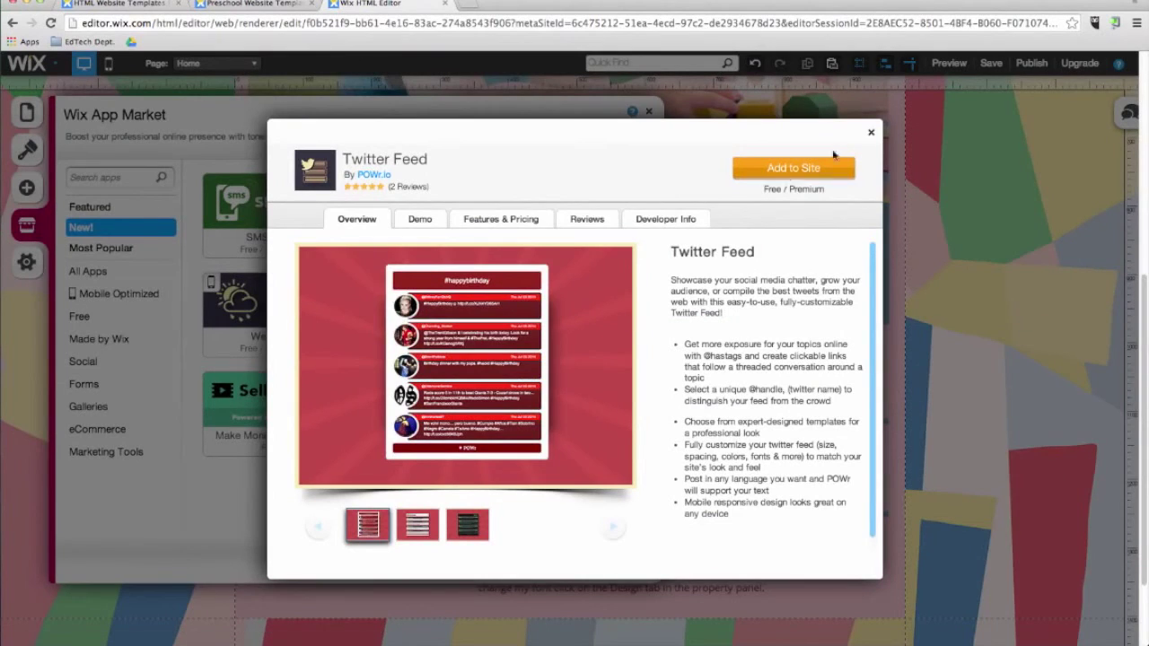
pyautogui.click(871, 133)
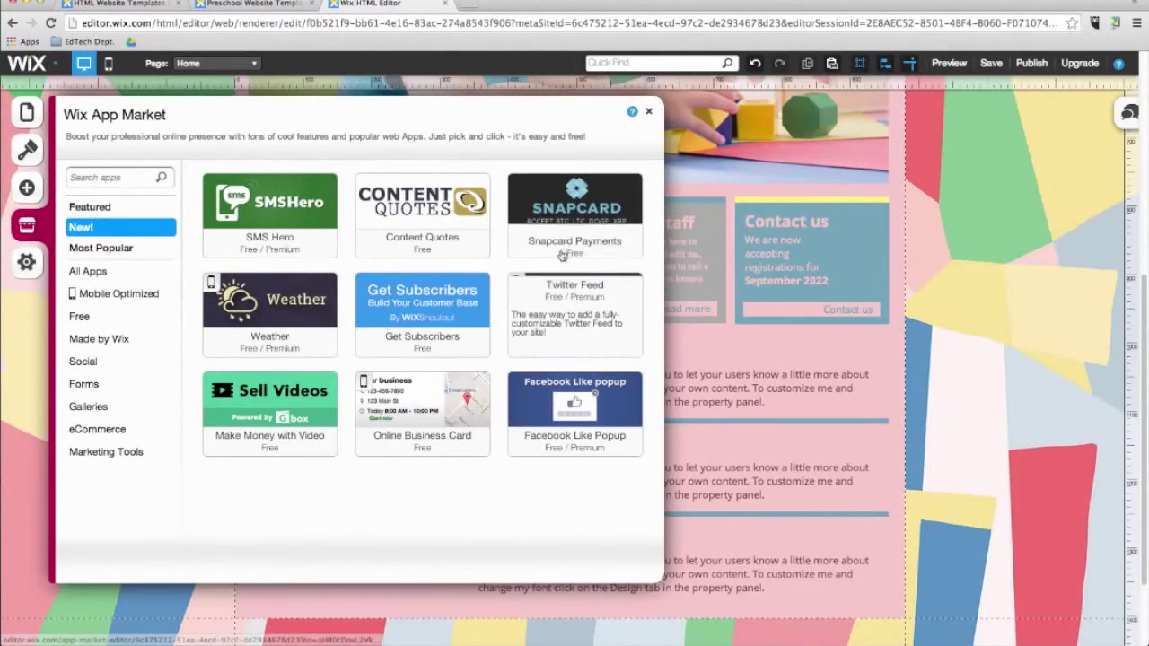
pyautogui.click(125, 363)
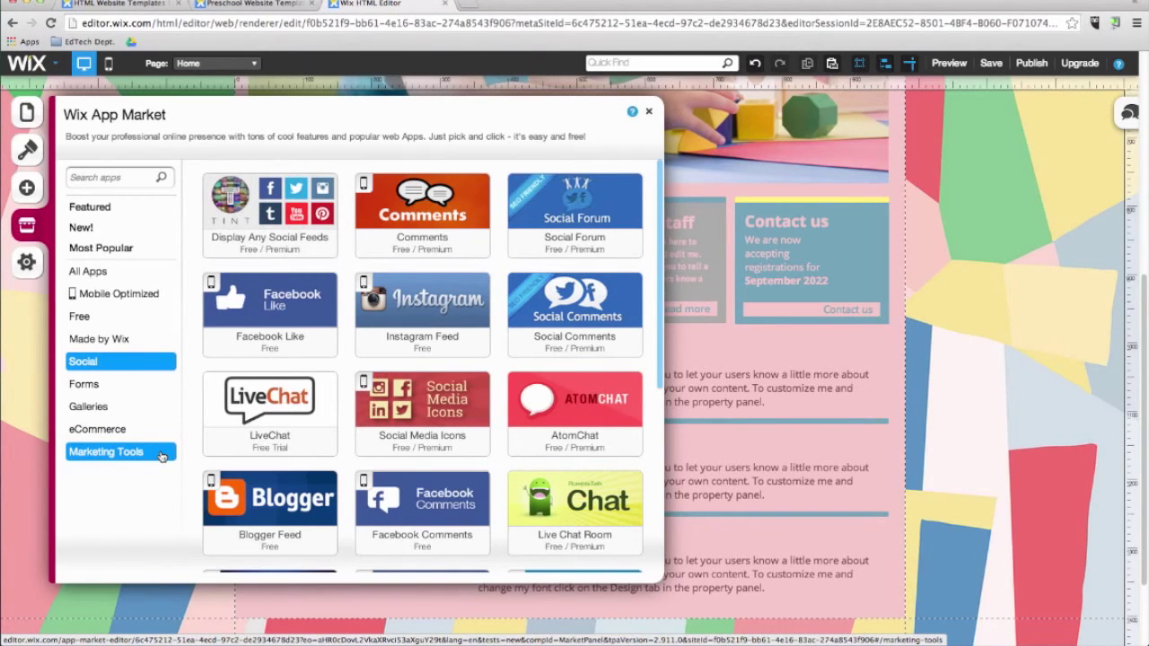
pyautogui.click(221, 64)
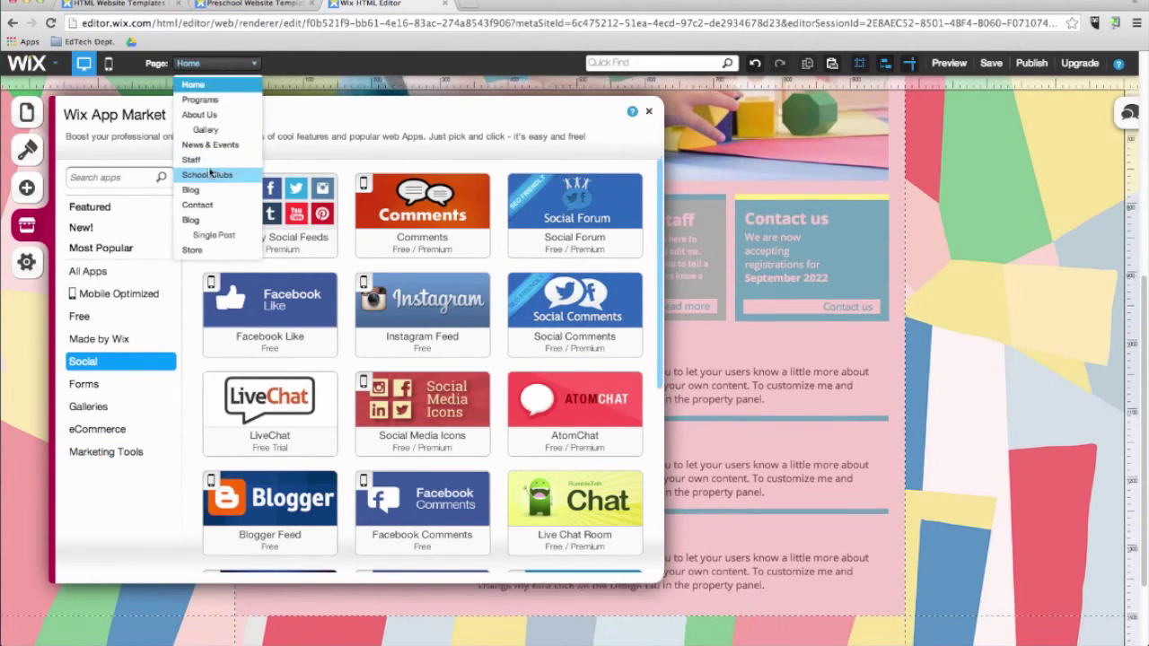
# Step: On the Gallery page, add the Instagram Feed app below the Gallery heading
pyautogui.click(206, 130)
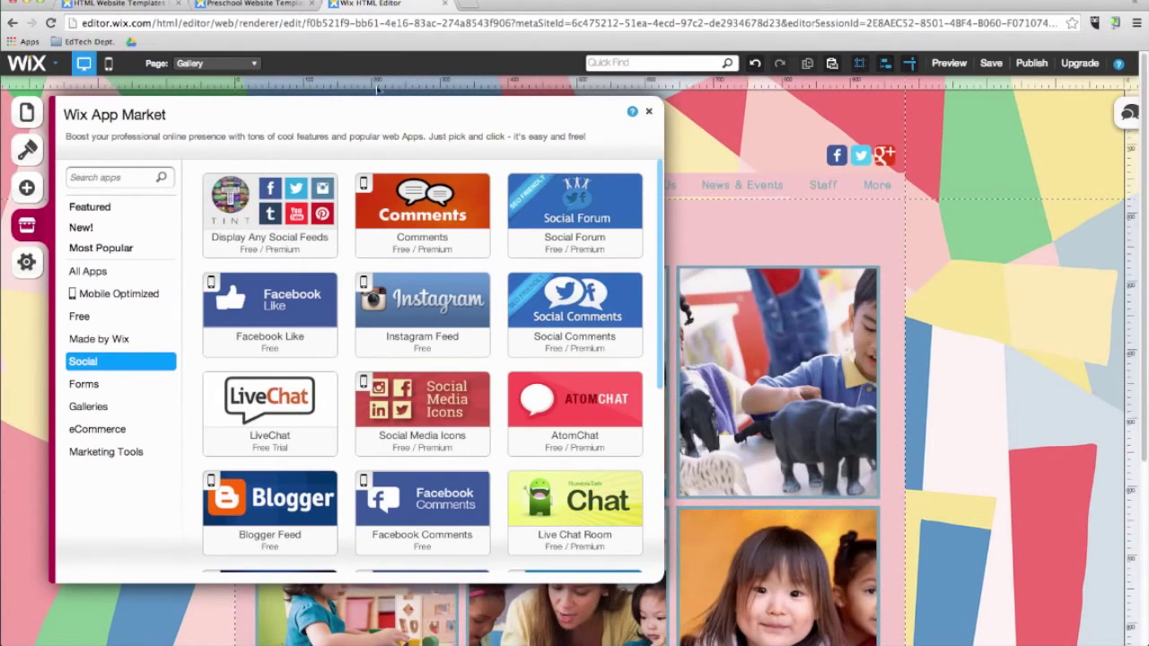
pyautogui.click(742, 297)
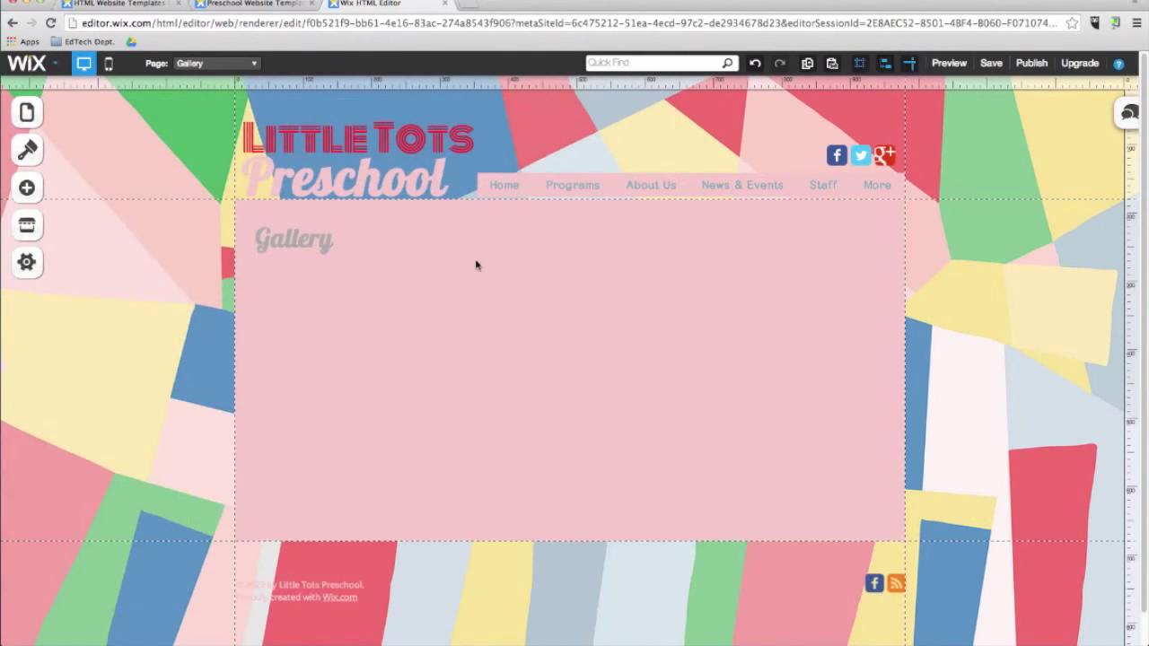
pyautogui.click(27, 224)
pyautogui.click(134, 359)
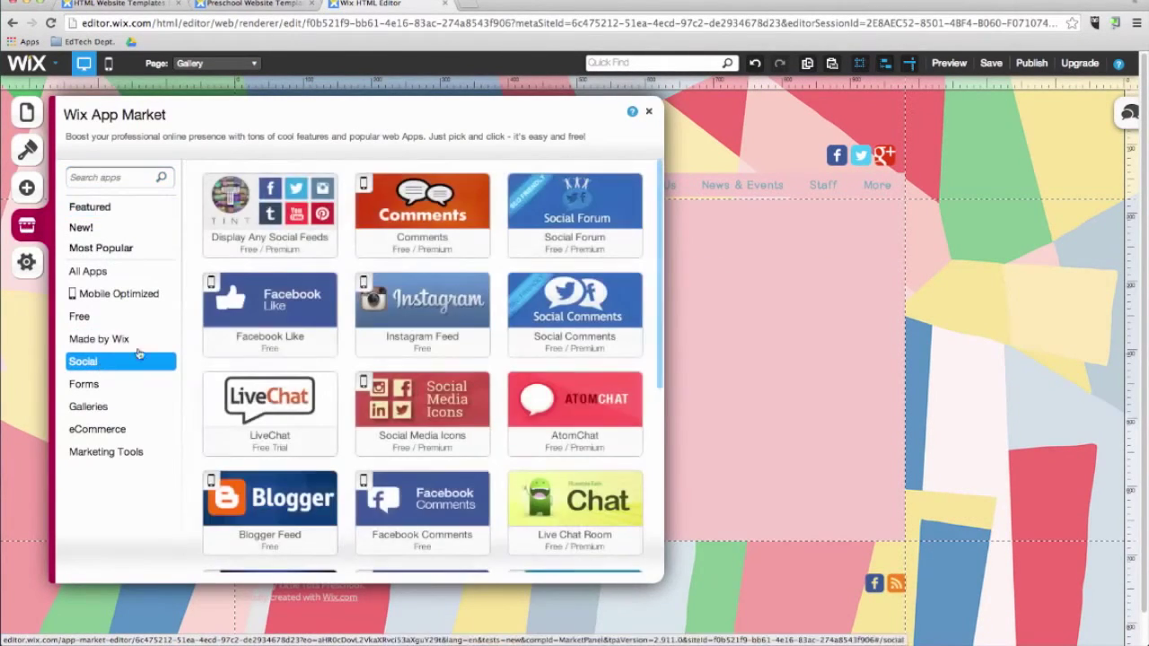
pyautogui.click(422, 306)
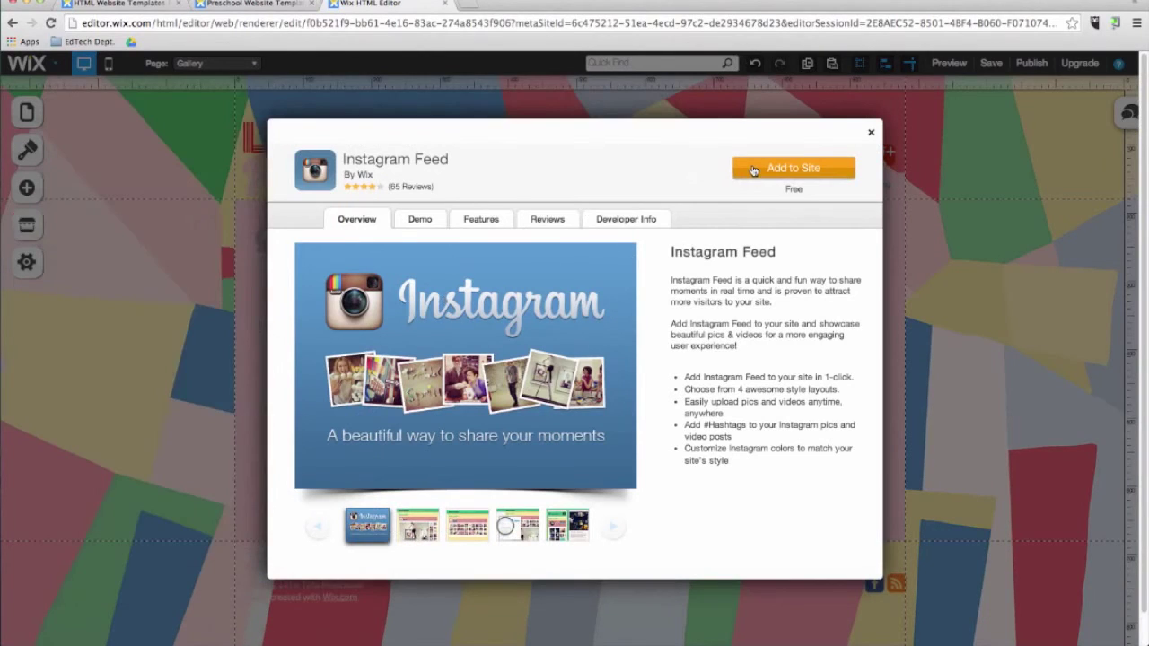
pyautogui.click(754, 171)
pyautogui.moveTo(785, 294); pyautogui.dragTo(310, 372)
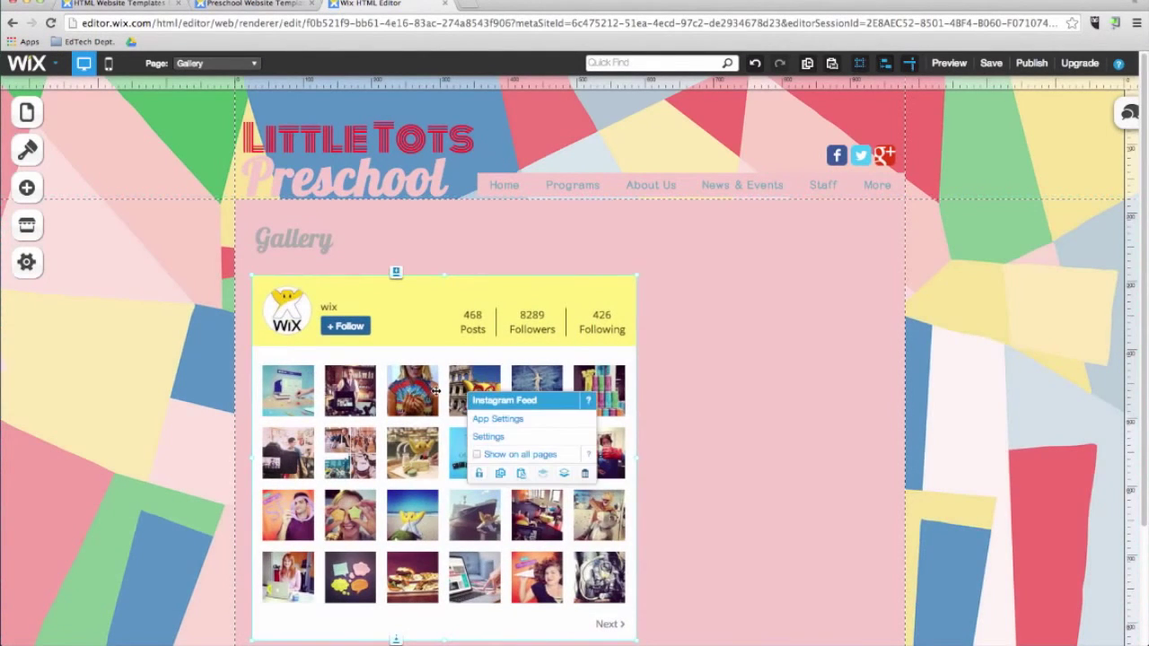
# Step: Connect the Instagram feed to the teacher's Instagram account by logging in
pyautogui.click(500, 419)
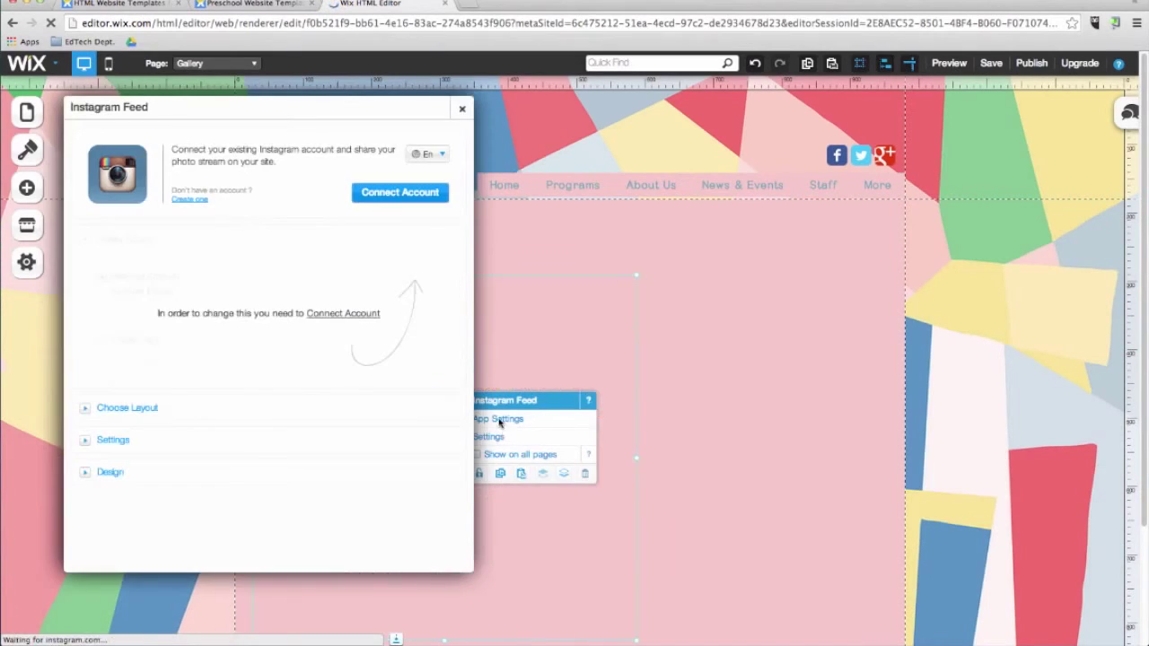
pyautogui.click(396, 198)
pyautogui.write('davdile')
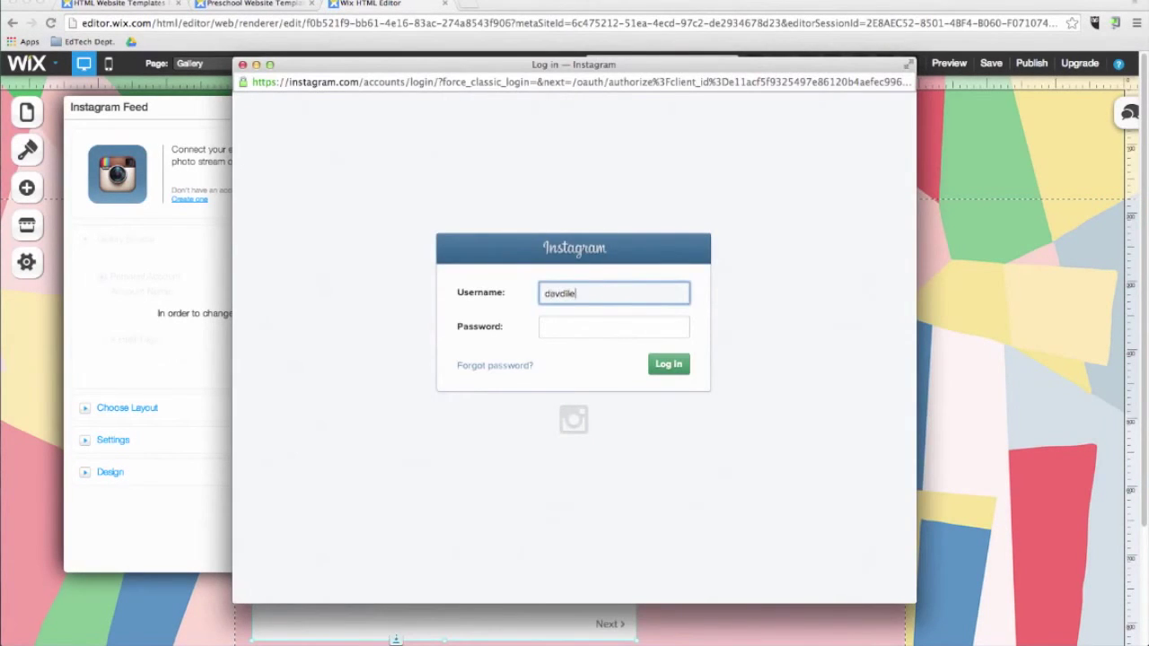
pyautogui.write('edtech')
pyautogui.click(669, 365)
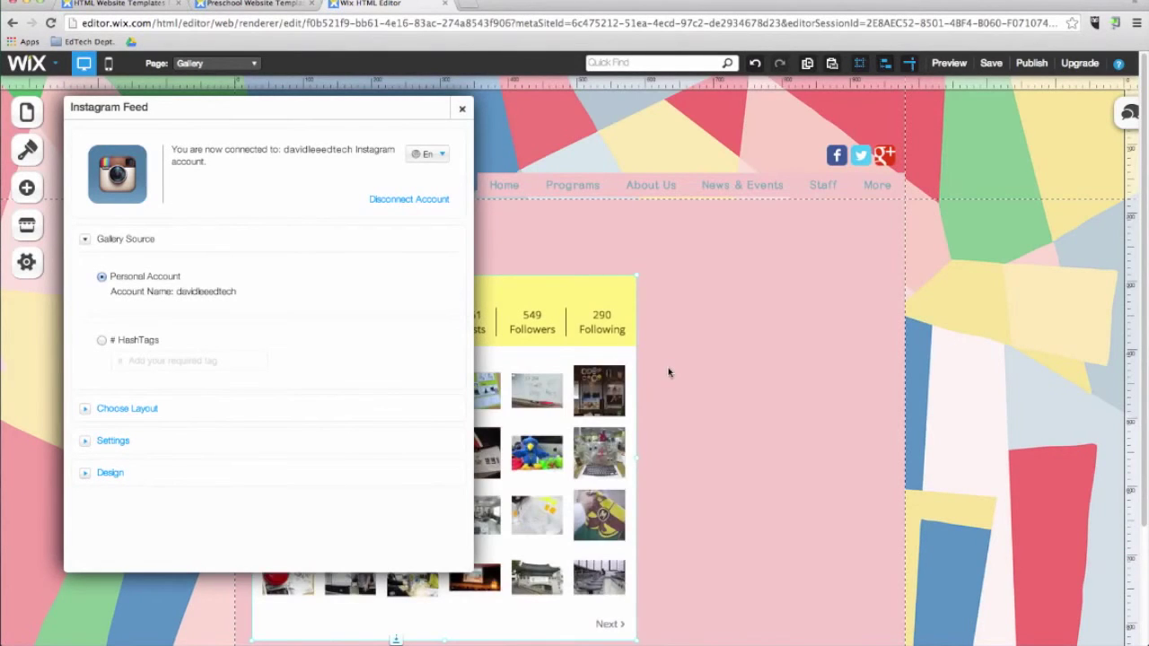
pyautogui.click(462, 109)
# Step: Widen the Instagram feed across the page and check it in preview by enlarging a photo
pyautogui.click(600, 392)
pyautogui.moveTo(636, 458); pyautogui.dragTo(885, 459)
pyautogui.scroll(-1, 933, 422)
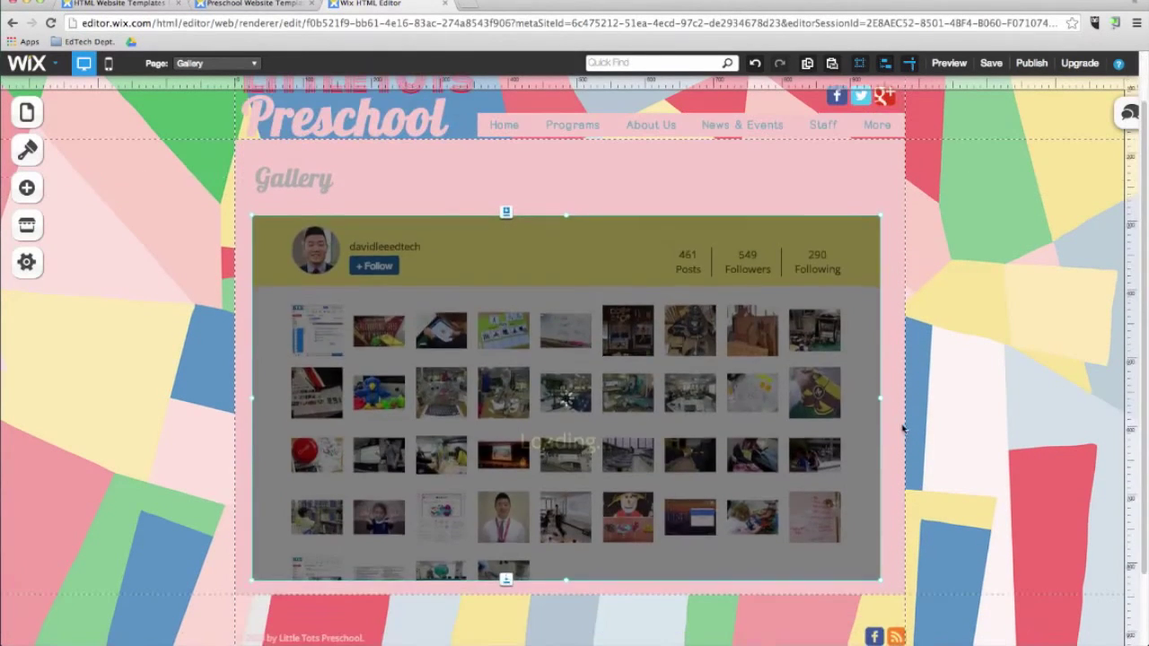
pyautogui.click(949, 63)
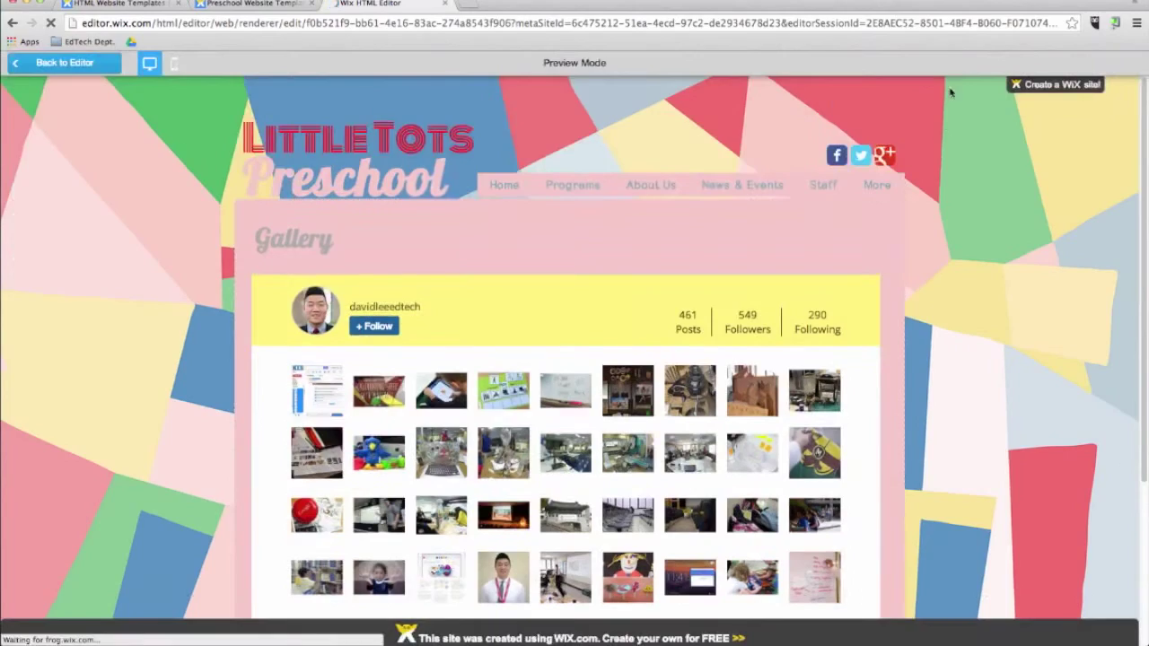
pyautogui.click(561, 521)
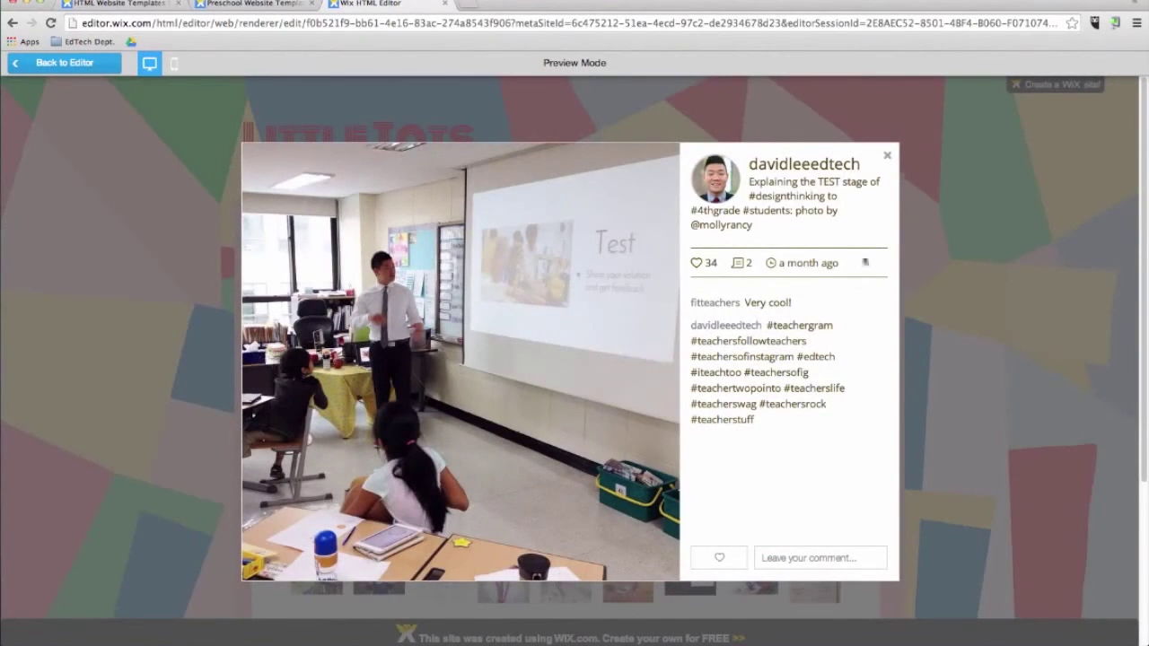
pyautogui.click(887, 155)
pyautogui.click(90, 63)
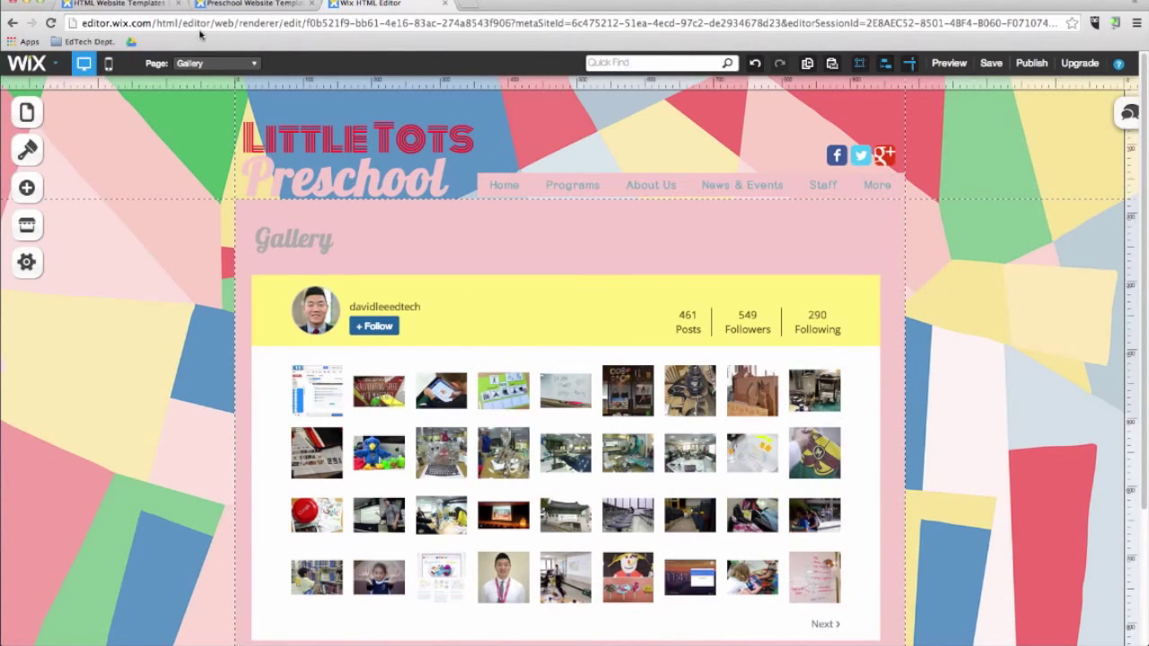
# Step: On the Contact page, add Google Event Calendar from Most Popular apps below the map
pyautogui.click(196, 64)
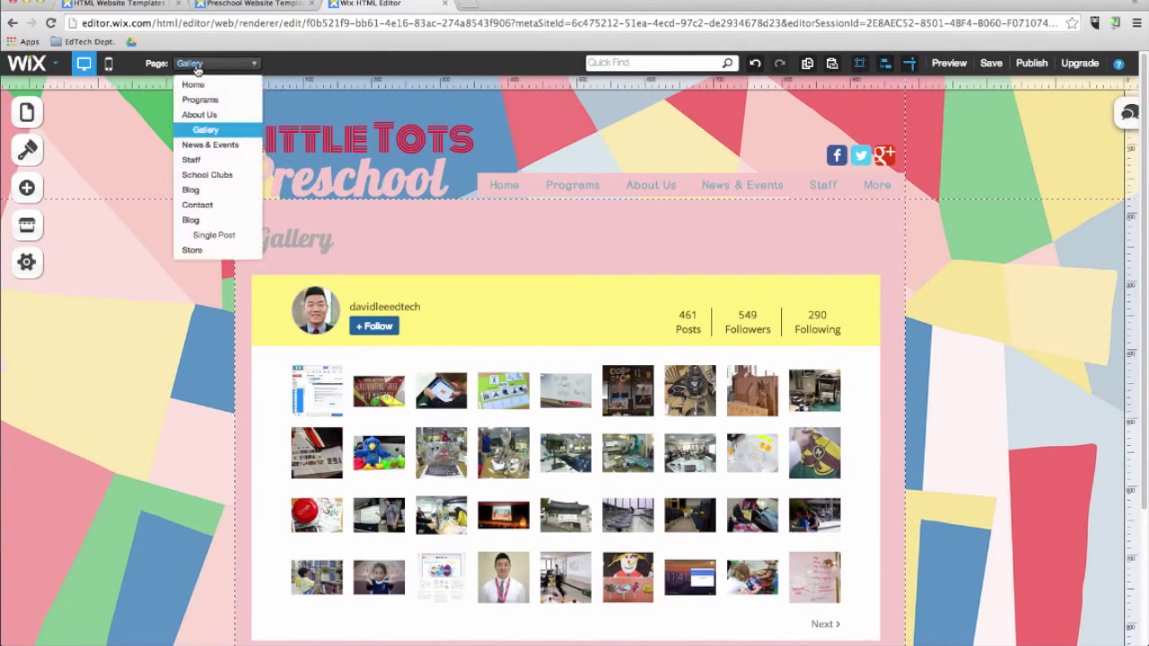
pyautogui.click(202, 208)
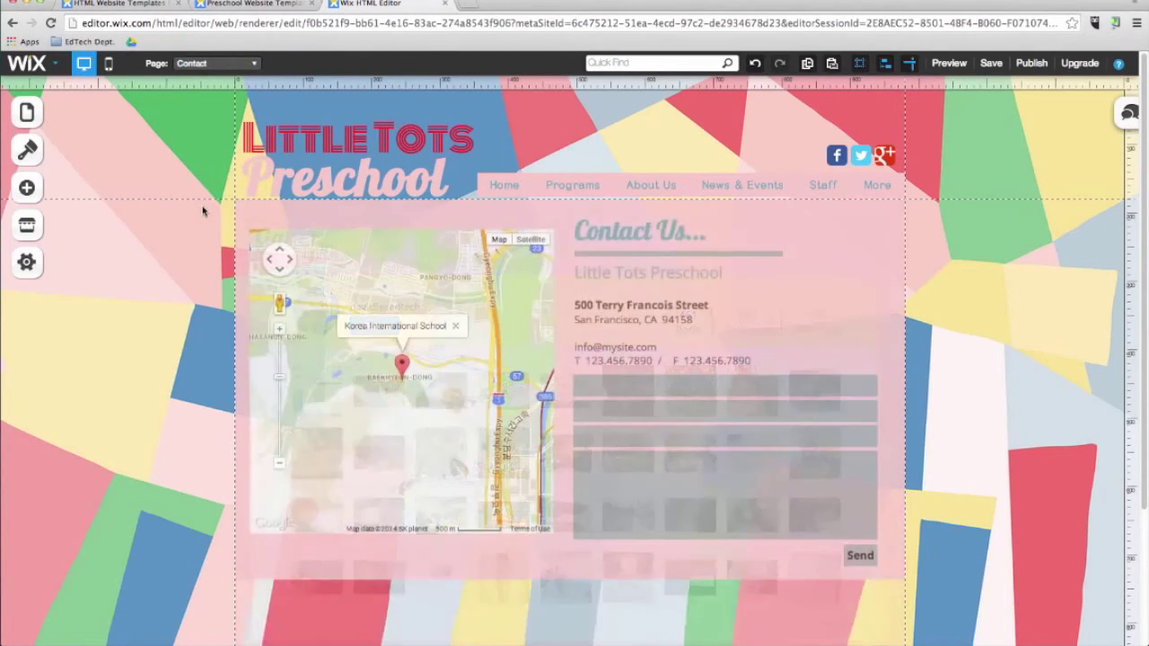
pyautogui.click(27, 226)
pyautogui.click(112, 249)
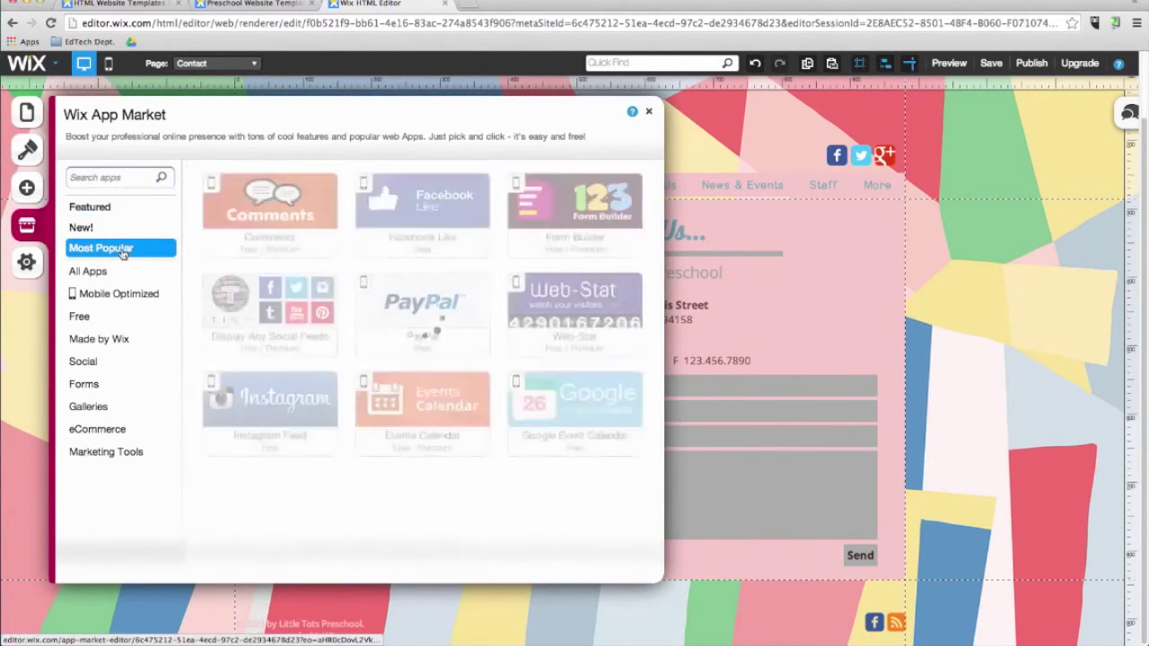
pyautogui.click(572, 420)
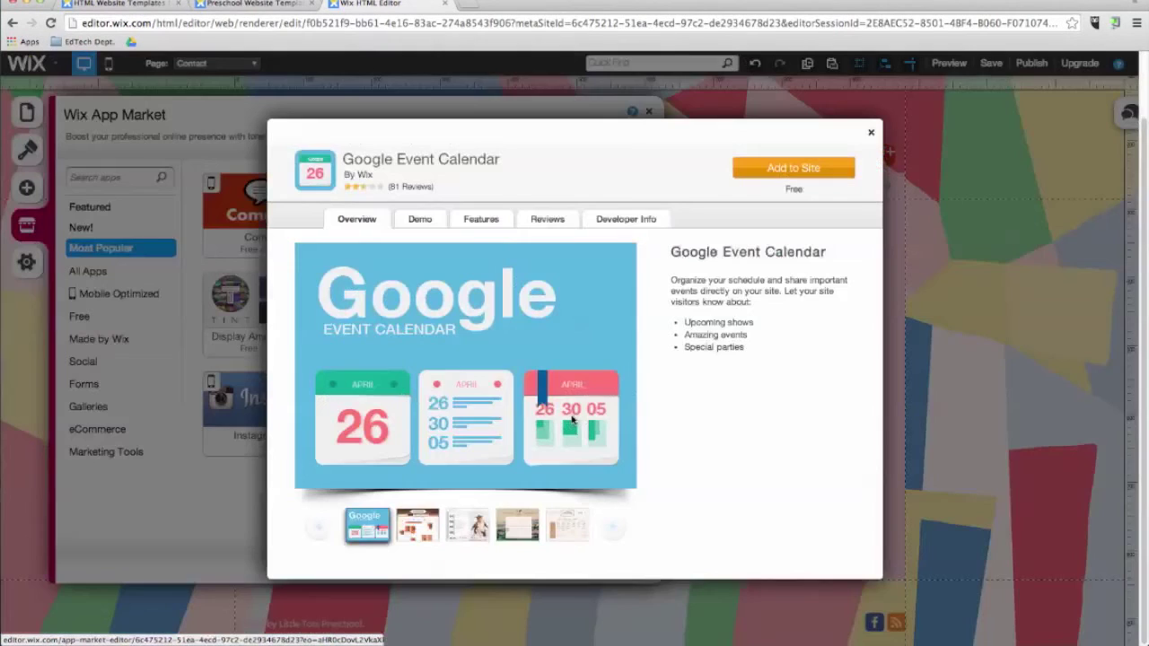
pyautogui.click(794, 168)
pyautogui.moveTo(539, 260); pyautogui.dragTo(498, 449)
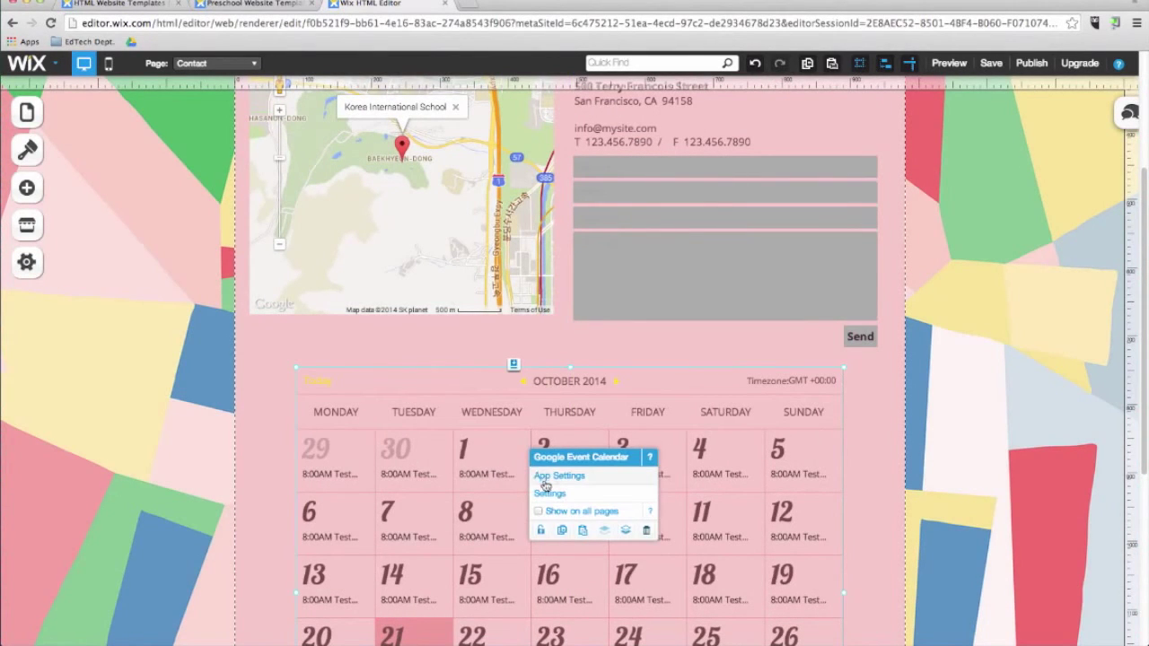
# Step: Connect the calendar to the teacher's Google account and display their own calendar
pyautogui.click(541, 477)
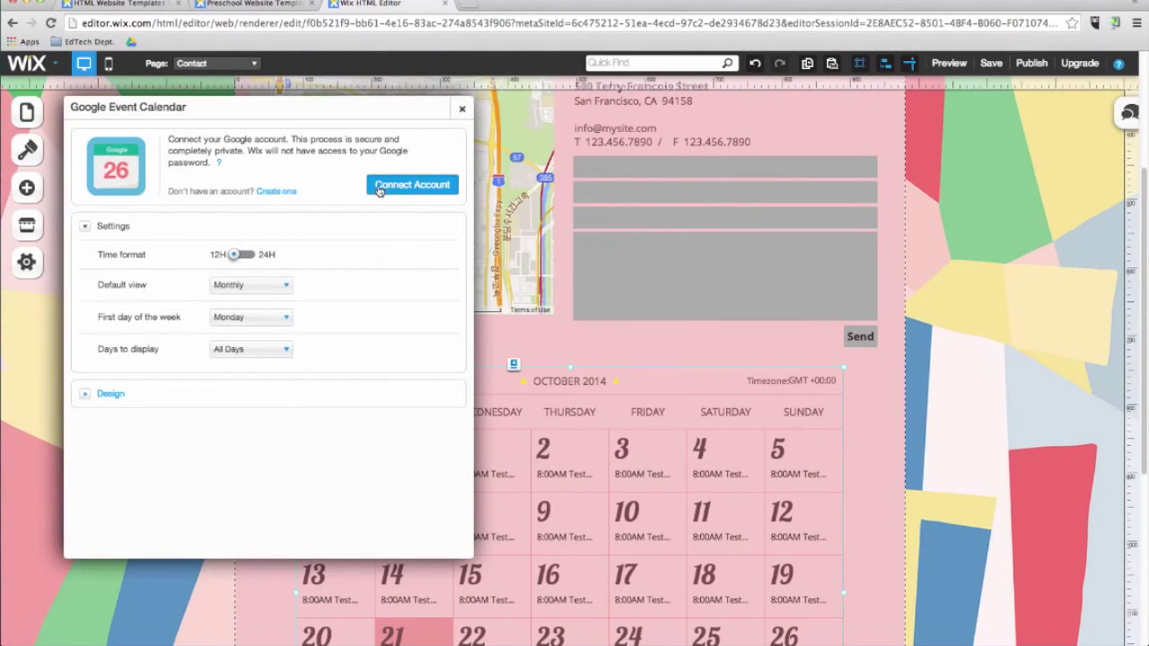
pyautogui.click(379, 188)
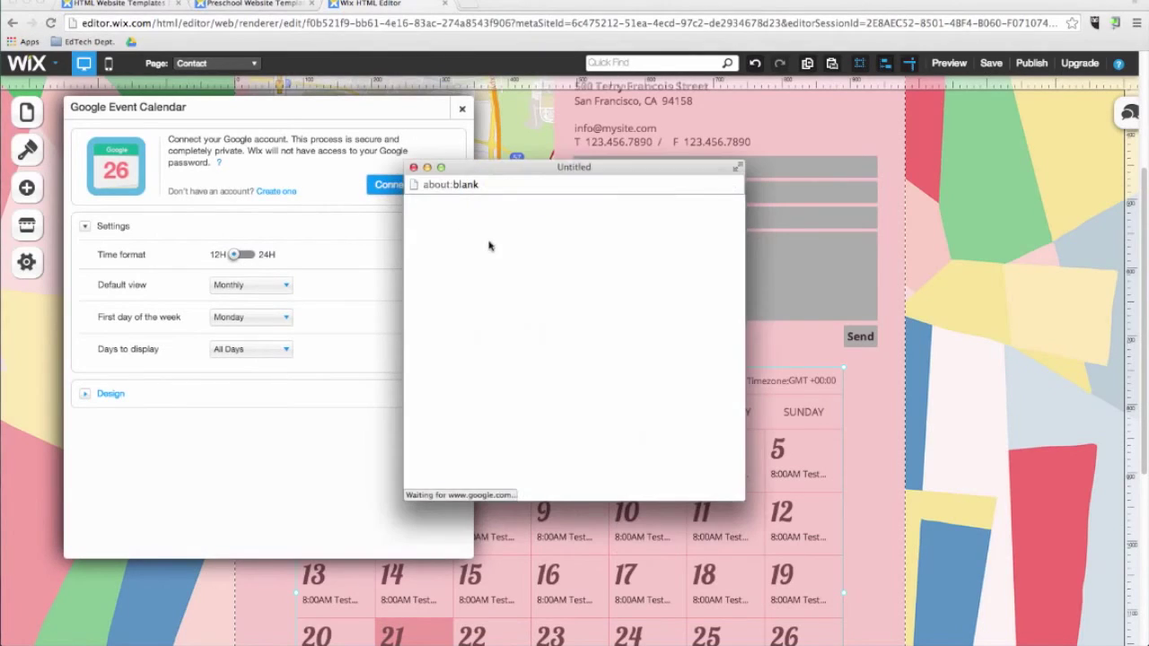
pyautogui.click(558, 348)
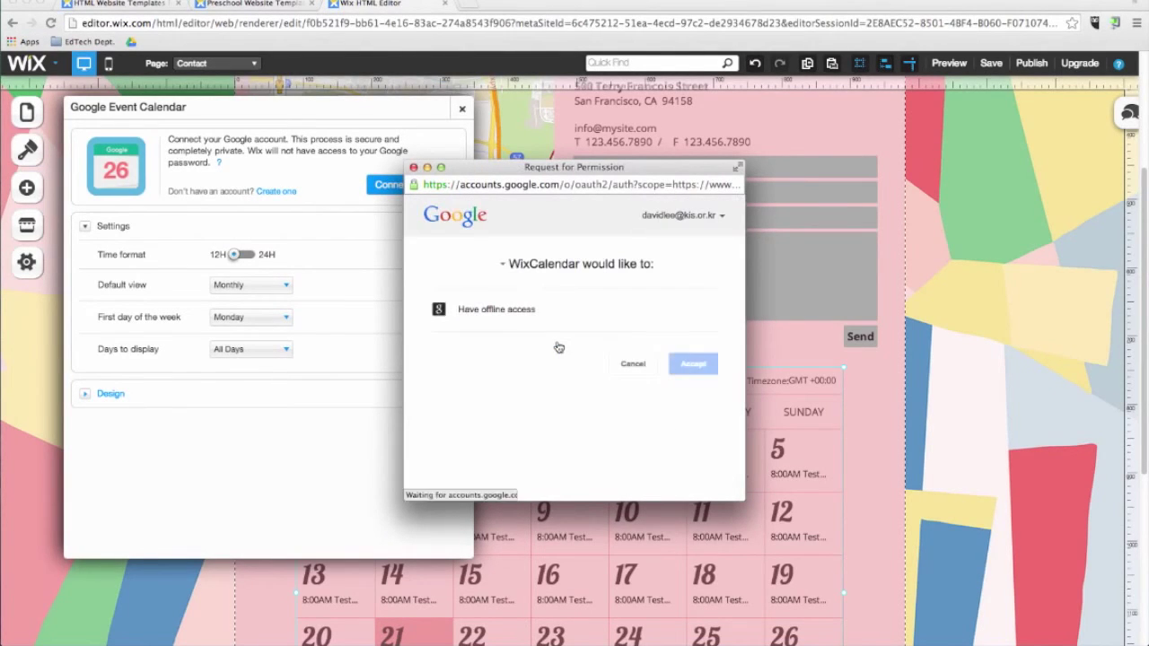
pyautogui.click(693, 363)
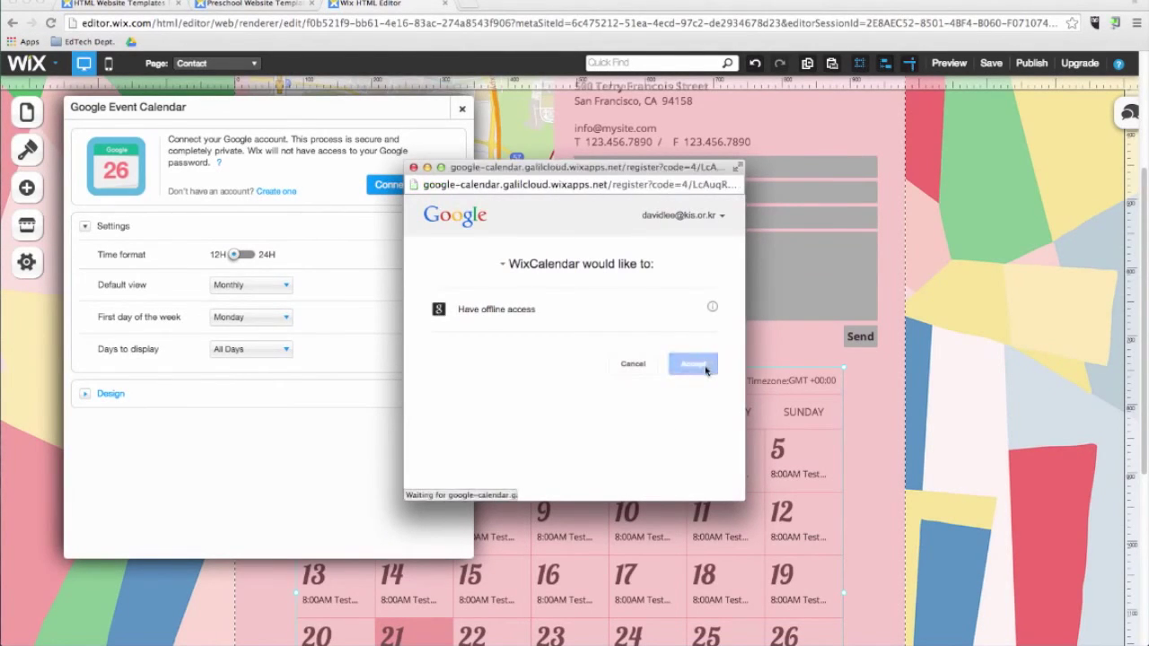
pyautogui.click(399, 173)
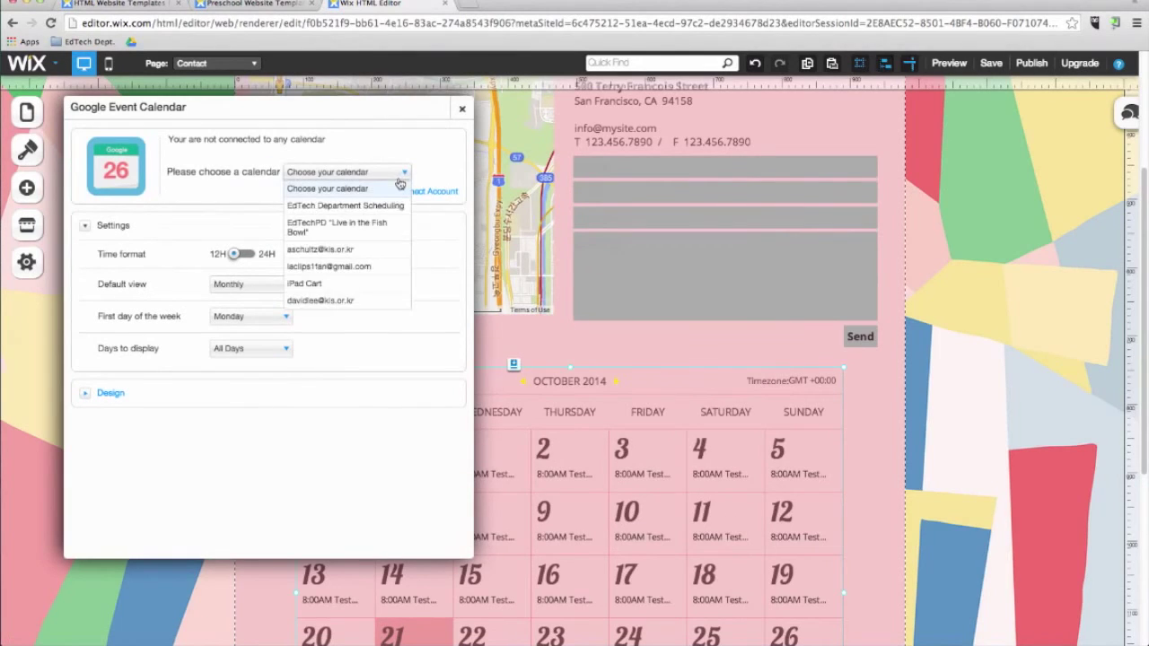
pyautogui.click(377, 251)
pyautogui.click(459, 110)
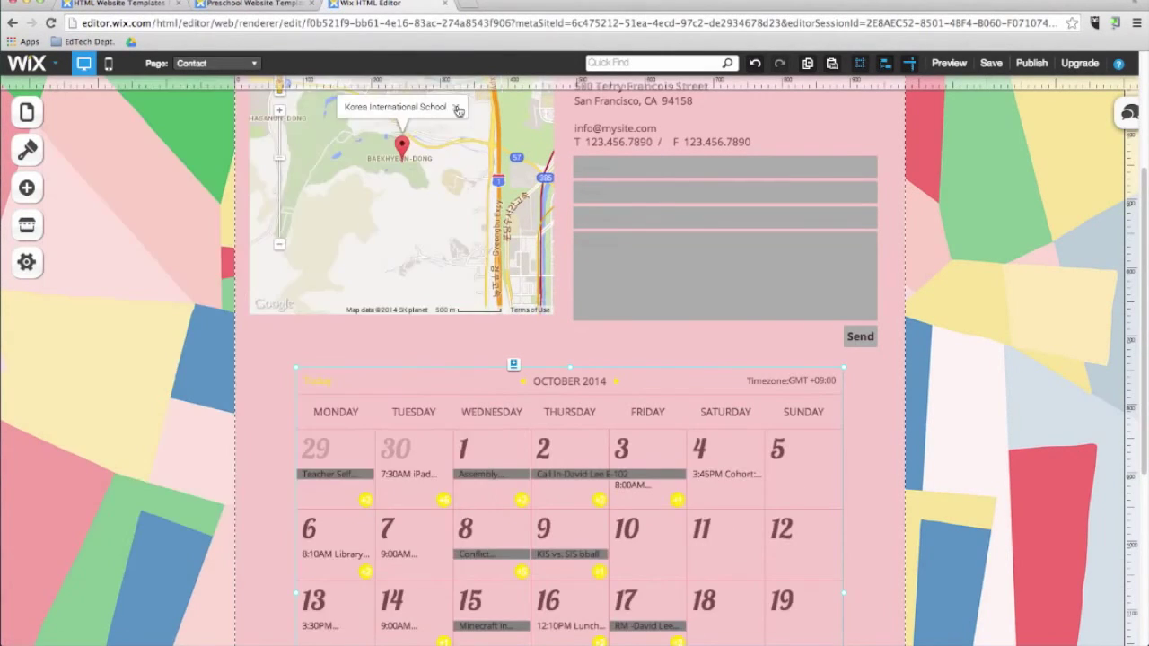
pyautogui.scroll(-3, 540, 510)
# Step: Search the apps for 'chat' and place Intelligent Live Chat's 'Chat With Us' widget beside the heading
pyautogui.scroll(-3, 539, 517)
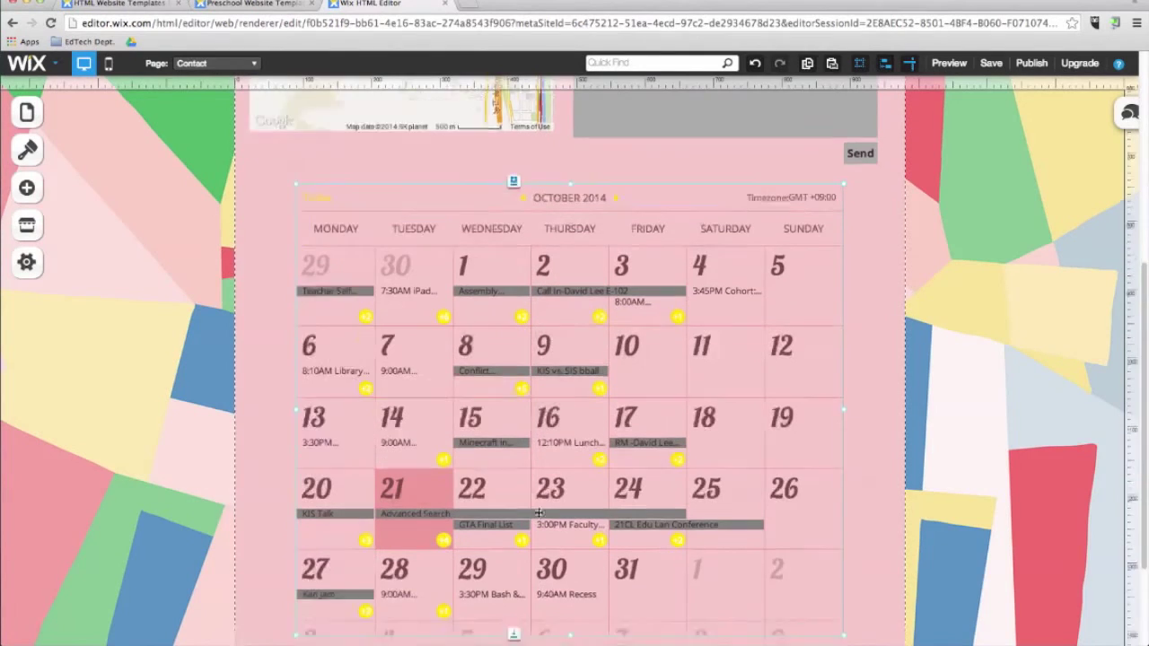
pyautogui.scroll(-1, 536, 512)
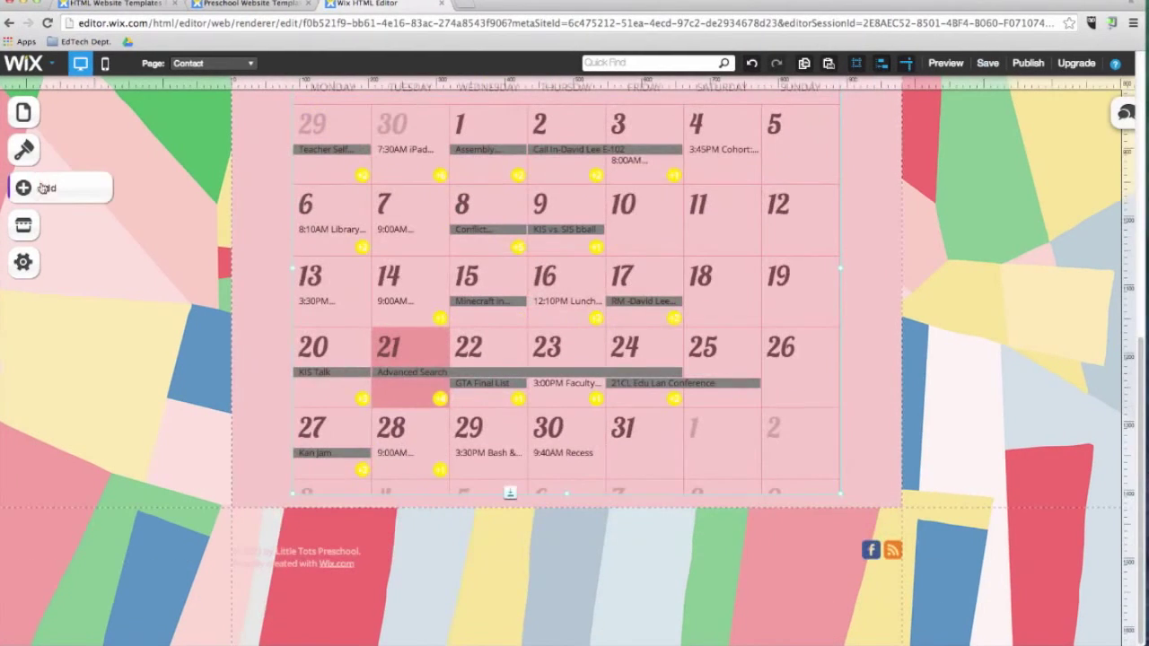
pyautogui.click(24, 188)
pyautogui.click(23, 225)
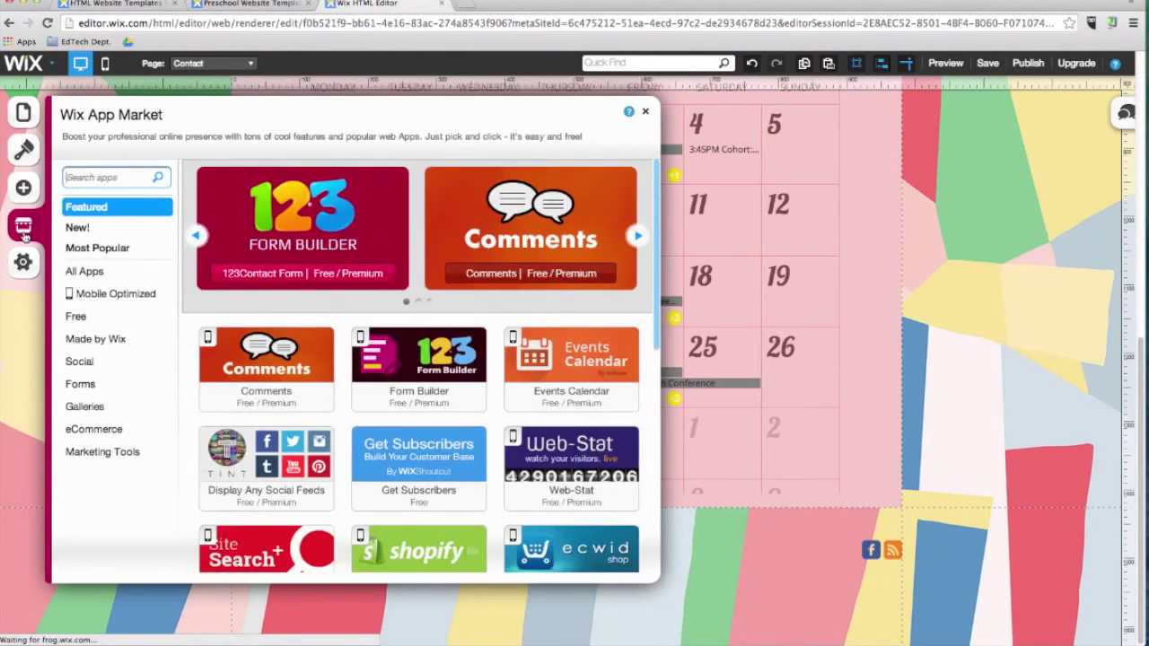
pyautogui.write('chat')
pyautogui.click(159, 179)
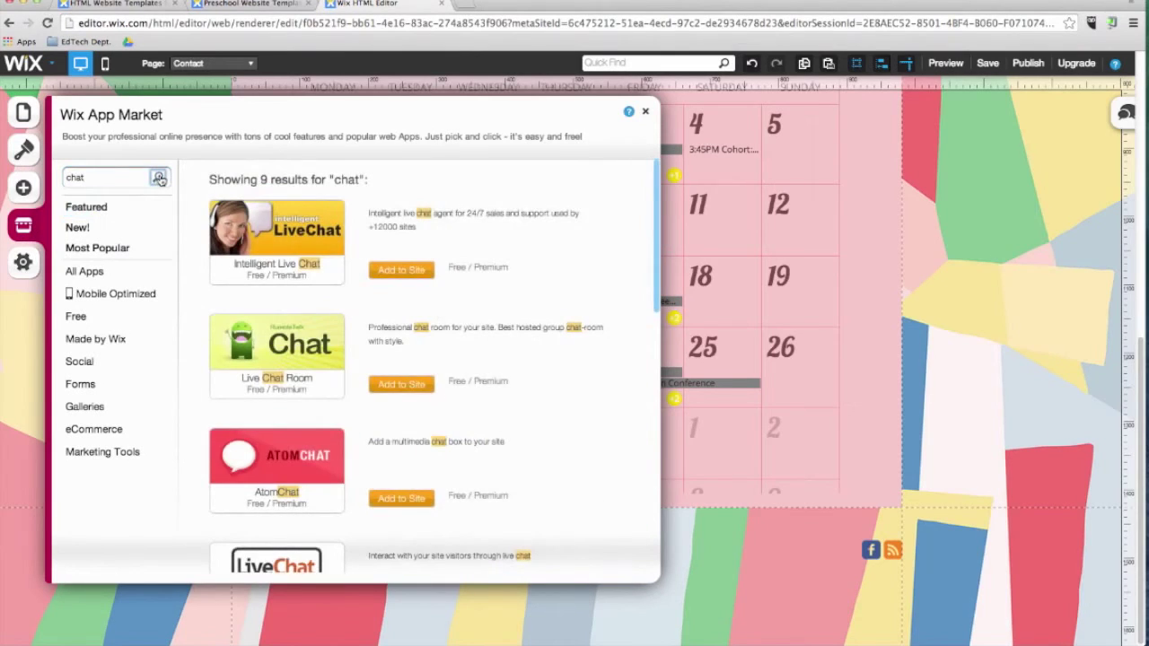
pyautogui.click(403, 268)
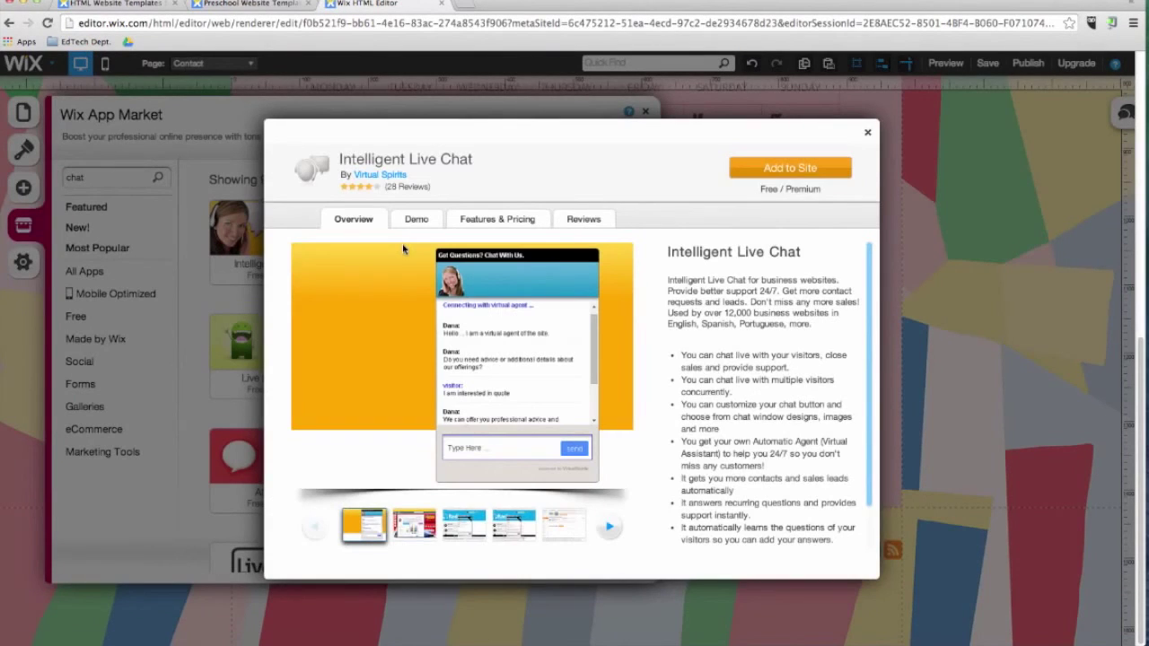
pyautogui.click(750, 174)
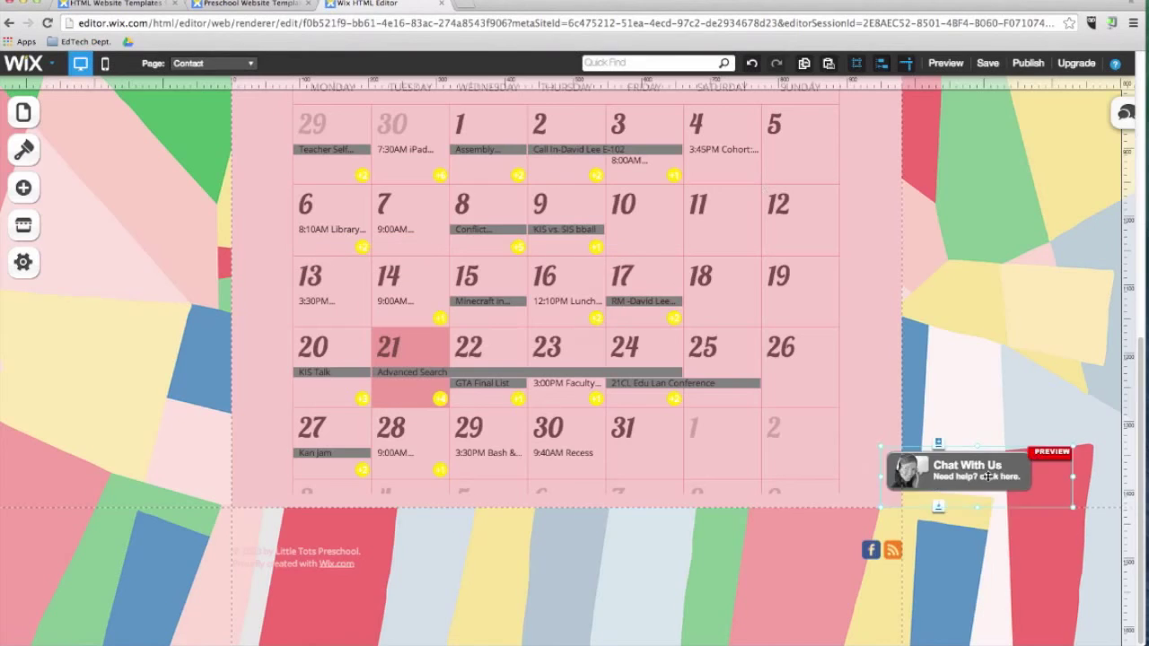
pyautogui.moveTo(987, 476); pyautogui.dragTo(818, 232)
# Step: Open the chat widget's account setup from its settings, then close it
pyautogui.click(847, 240)
pyautogui.click(905, 254)
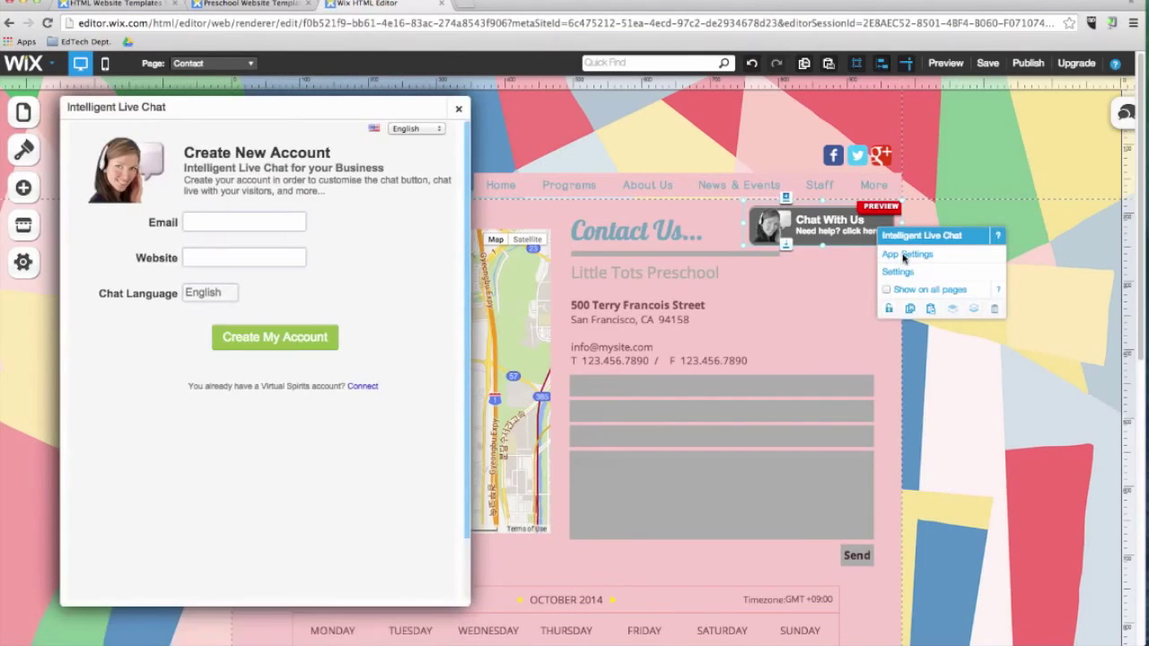
pyautogui.click(458, 108)
# Step: Look through Site Address, SEO, Social, Statistics and Favicon settings, then close the panel
pyautogui.click(24, 263)
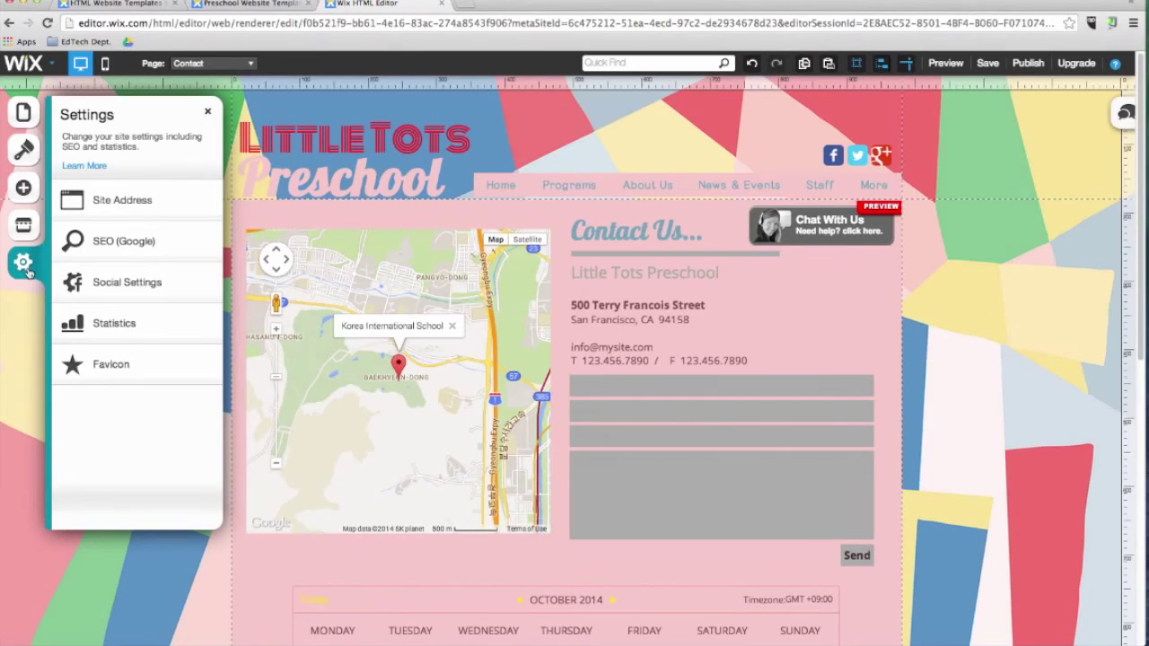
pyautogui.click(103, 214)
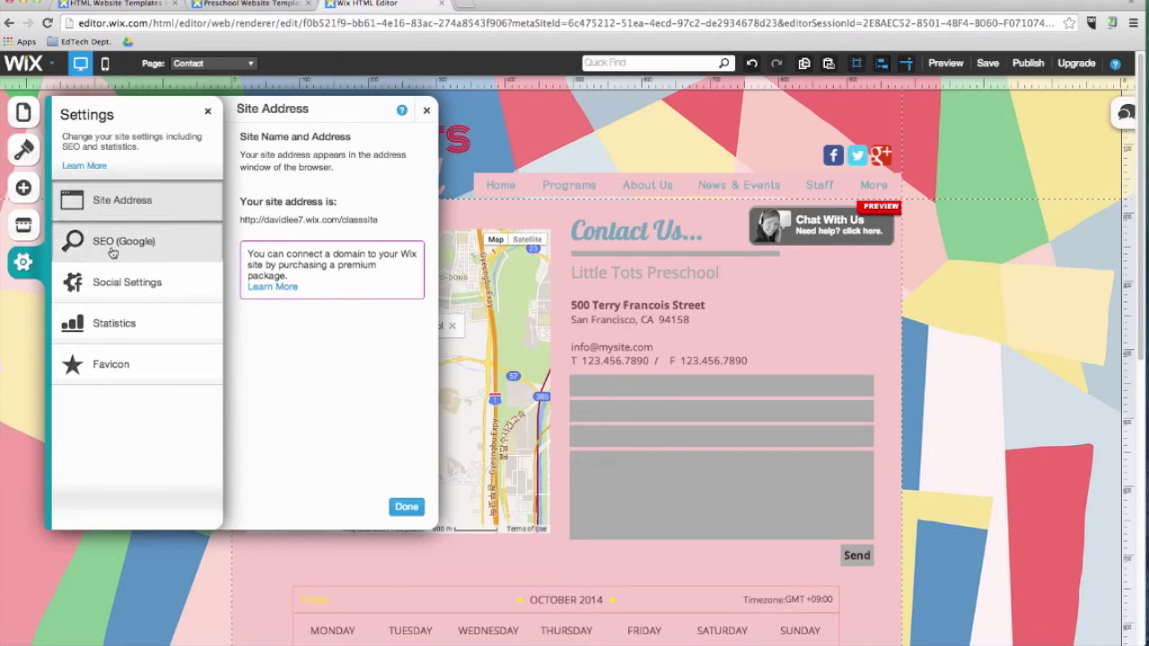
pyautogui.click(112, 253)
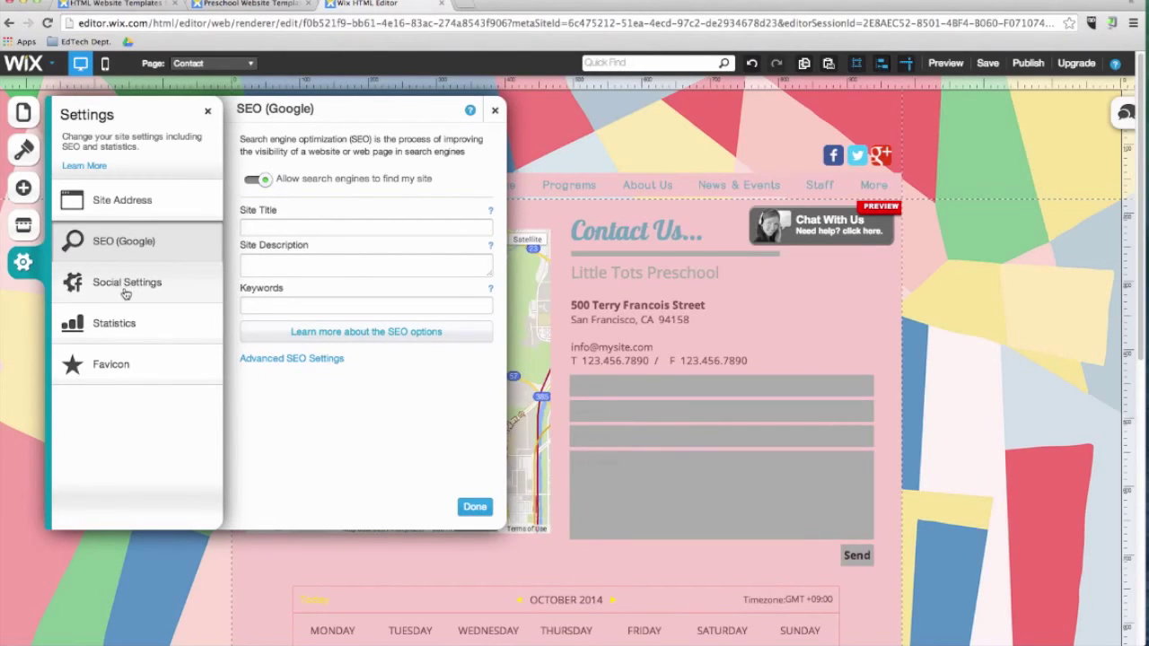
pyautogui.click(126, 293)
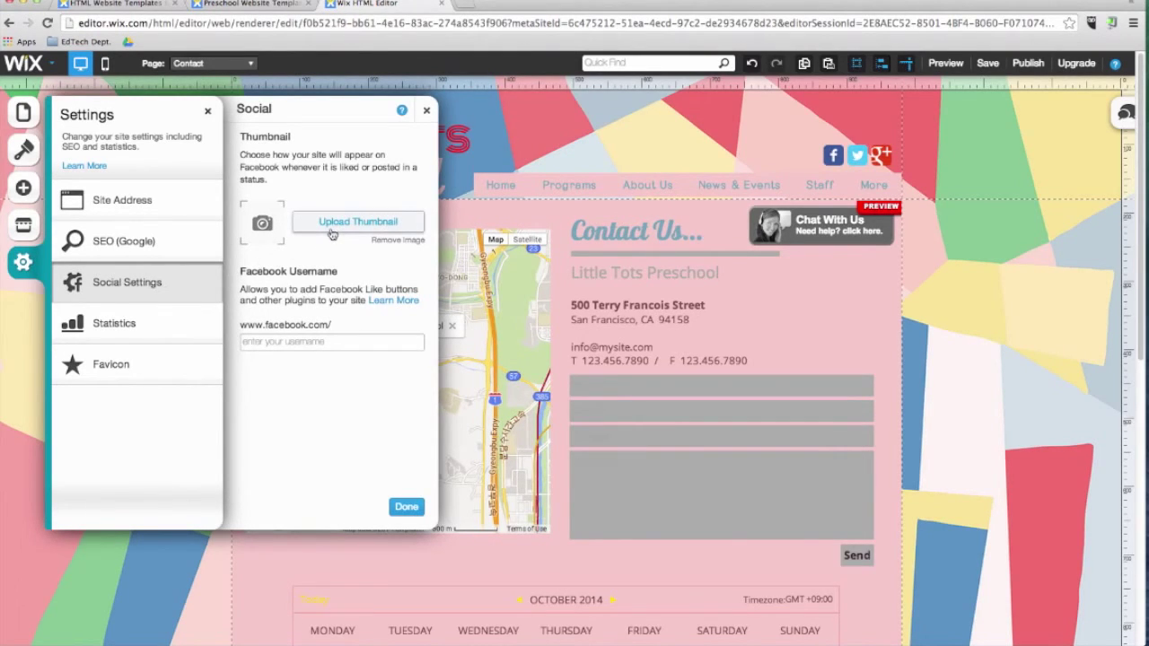
pyautogui.click(165, 330)
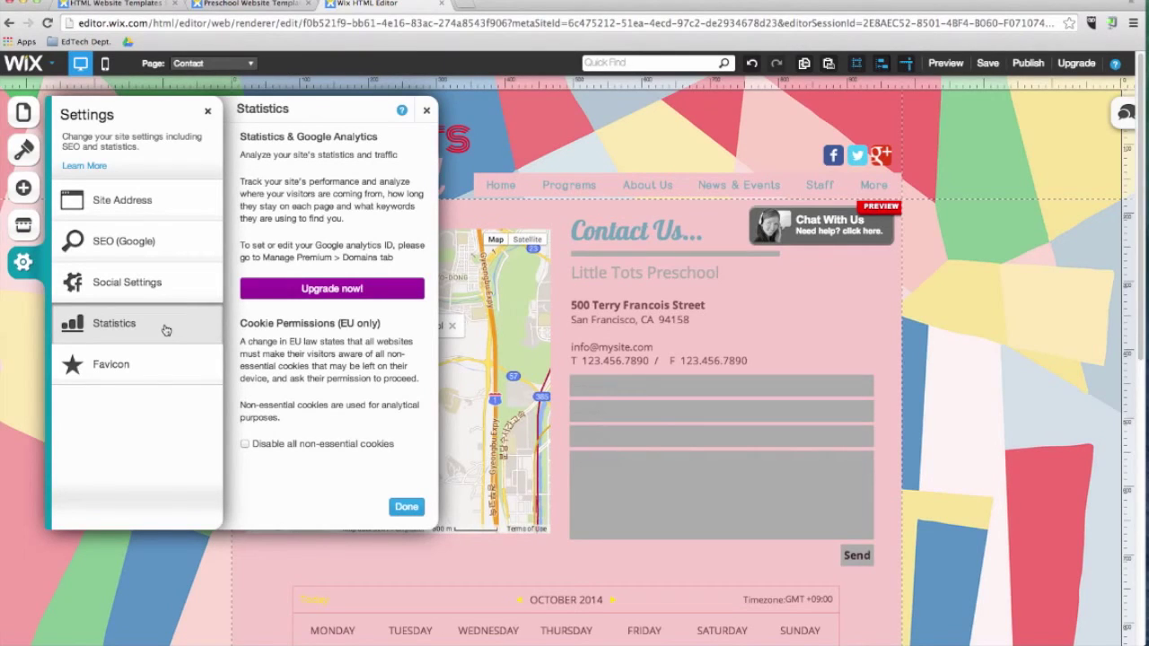
pyautogui.click(167, 370)
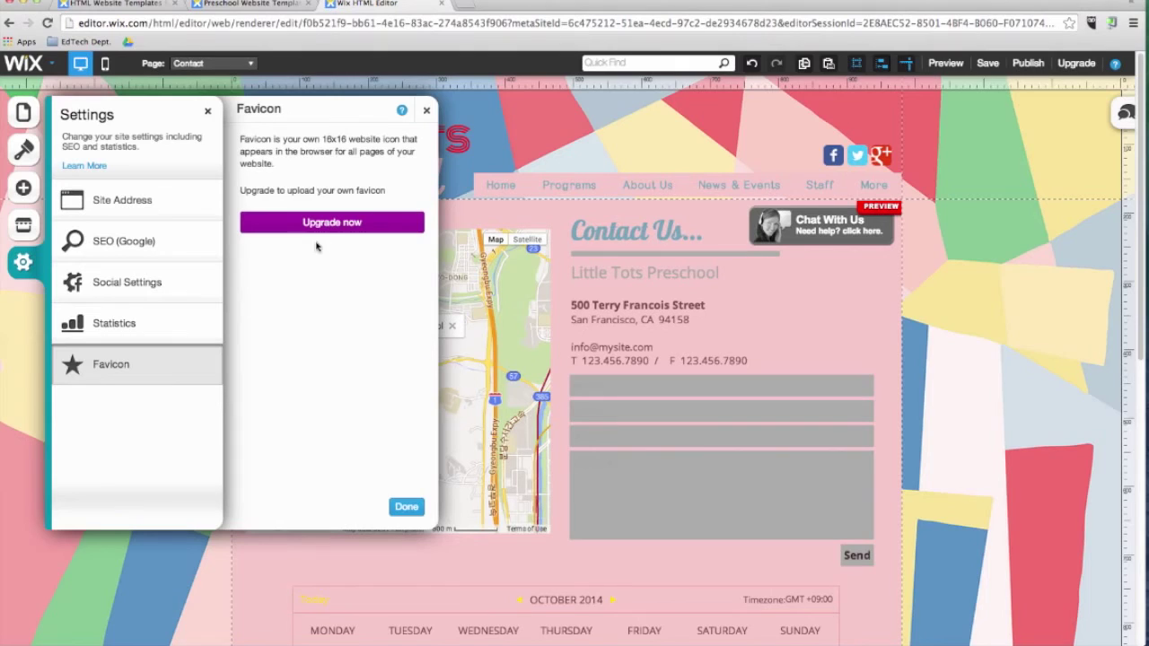
pyautogui.click(406, 507)
# Step: Rewrite the two header title lines as 'Mr.Lee's' and 'ClassSite'
pyautogui.doubleClick(350, 157)
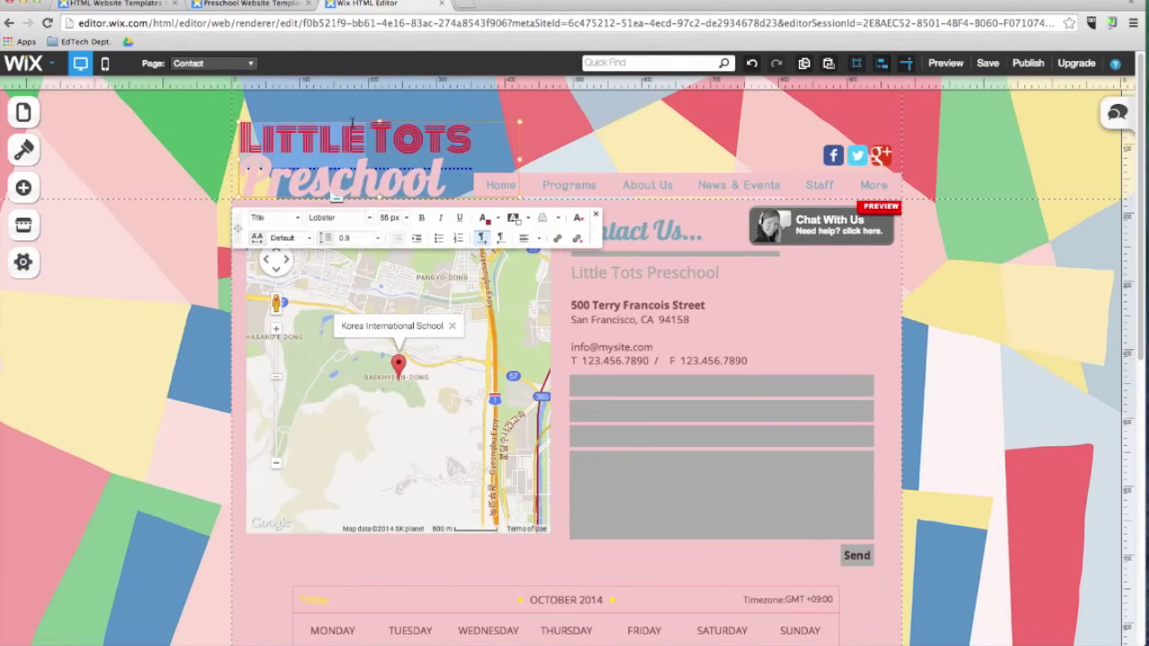
pyautogui.write("Mr.Lee's")
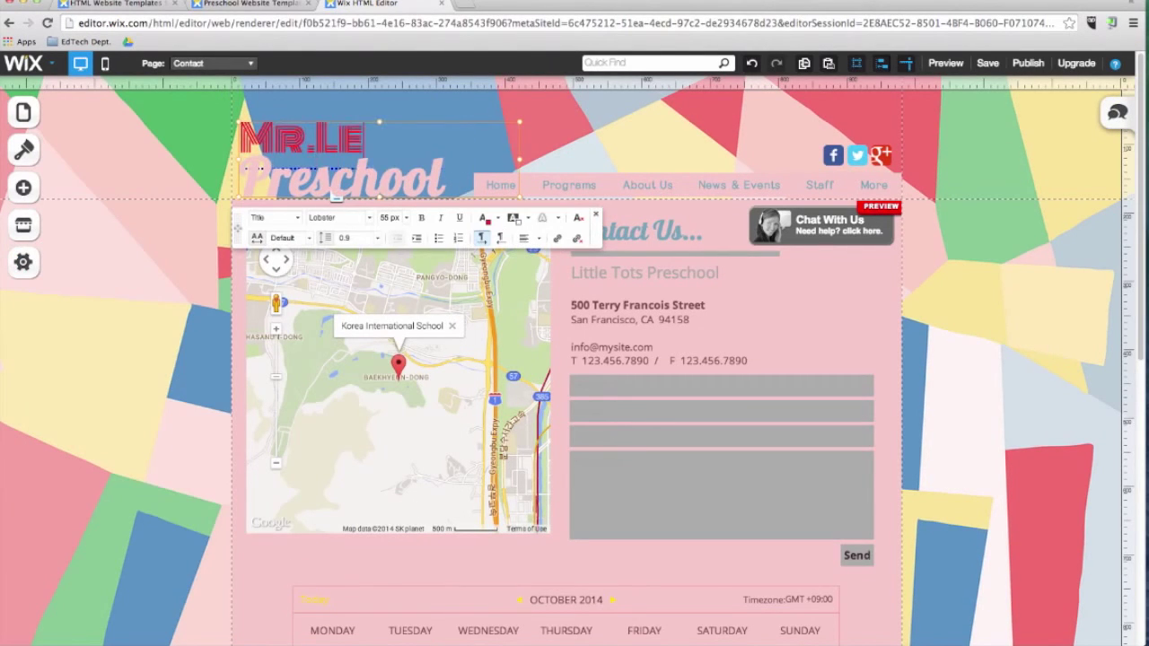
pyautogui.doubleClick(301, 184)
pyautogui.write('Cla')
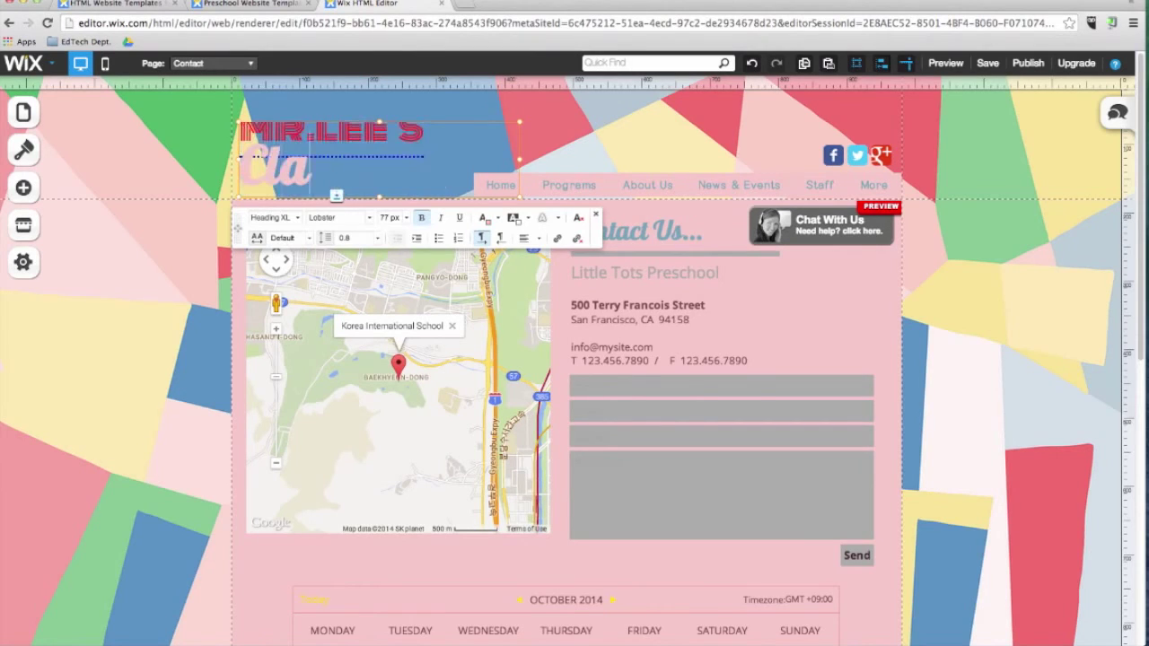
pyautogui.write('ssSite')
pyautogui.click(154, 301)
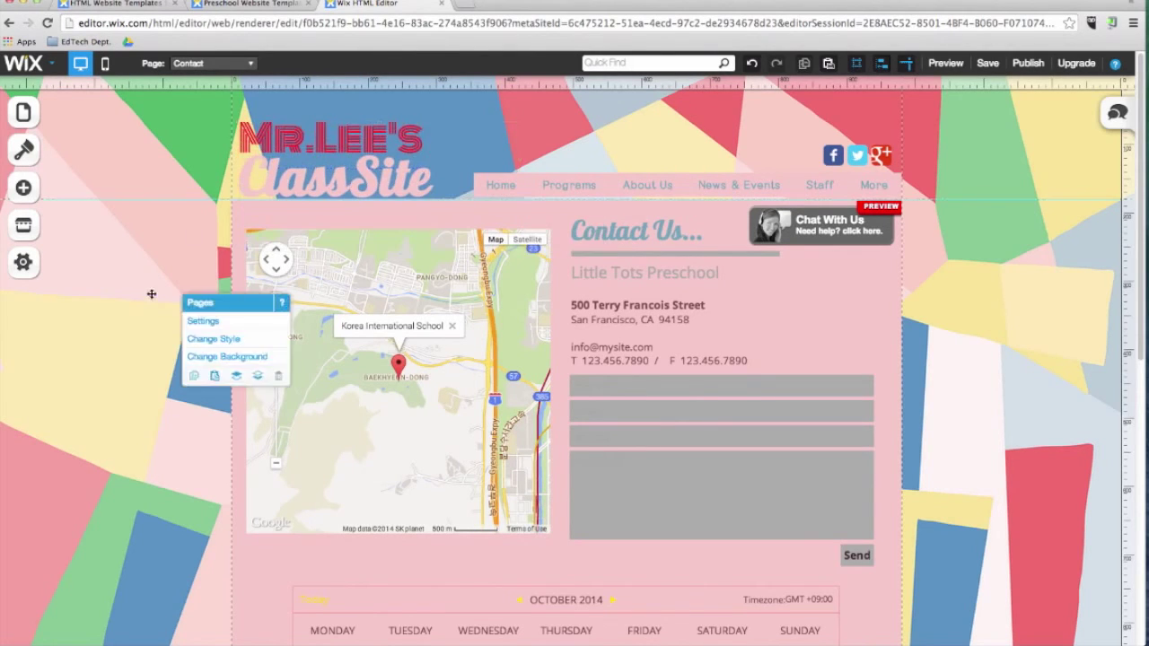
# Step: Save the site and publish it live
pyautogui.click(988, 64)
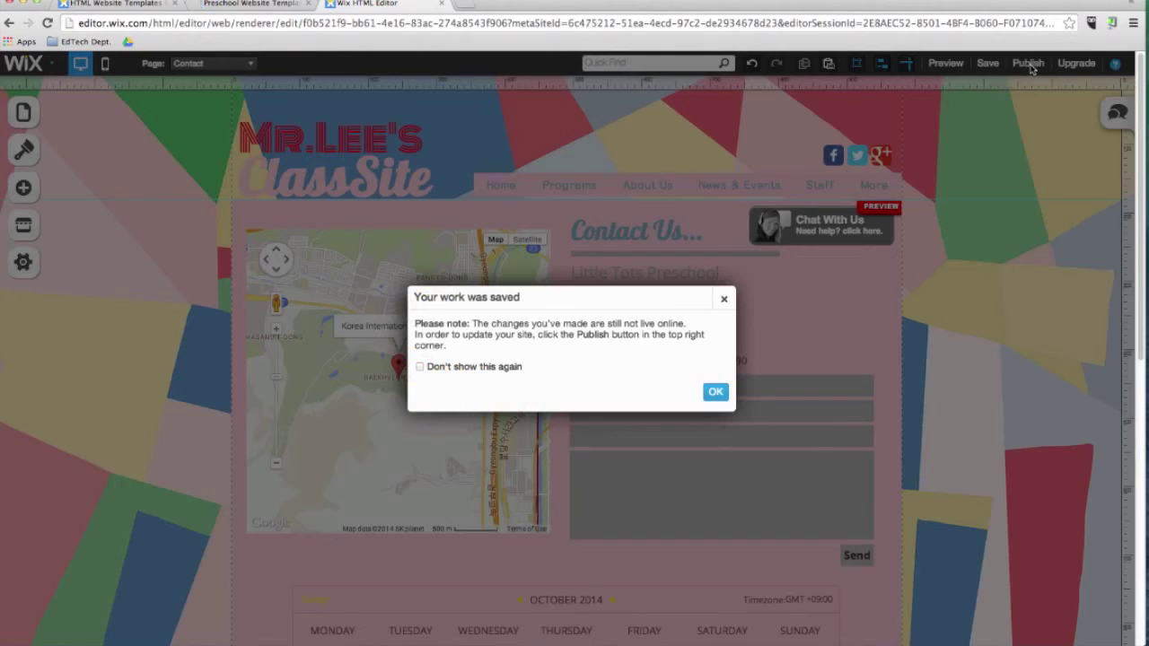
pyautogui.click(716, 392)
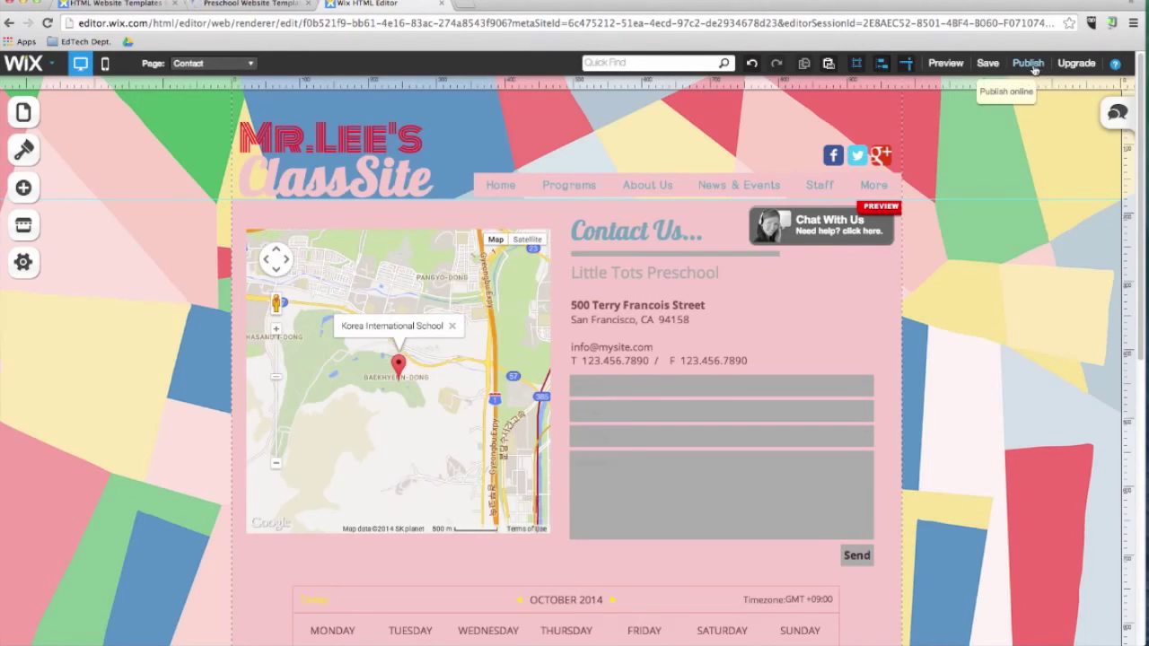
pyautogui.click(1028, 63)
pyautogui.click(561, 296)
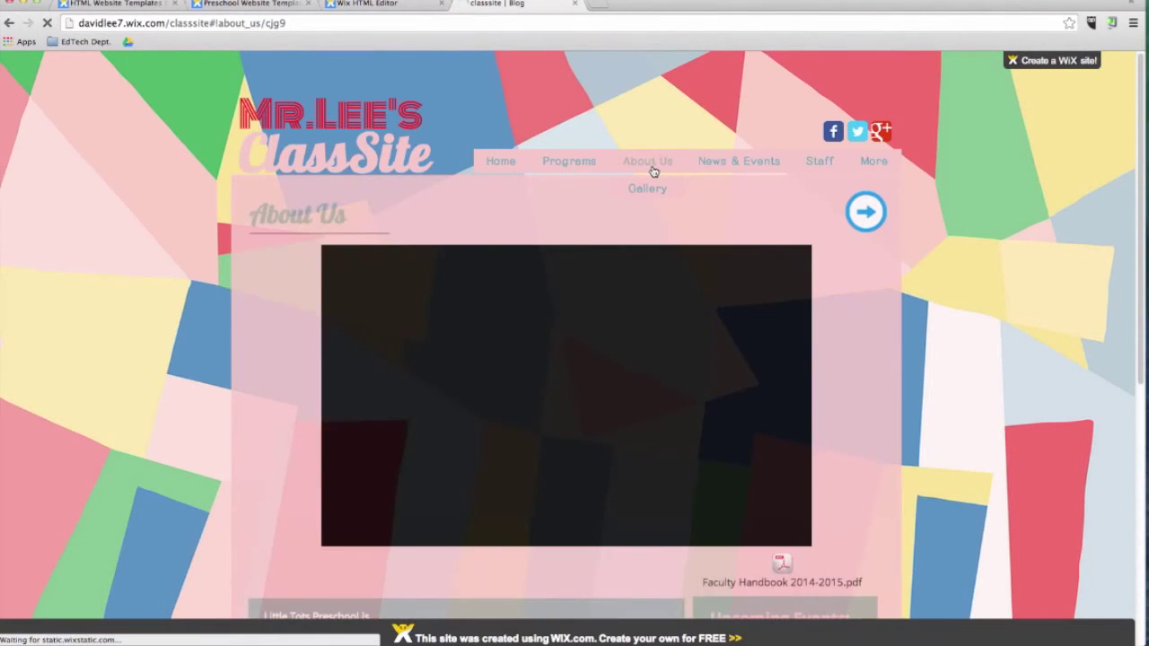
# Step: View the live Gallery page, then load the site at davidleeedtech.org before returning to the editor
pyautogui.click(647, 191)
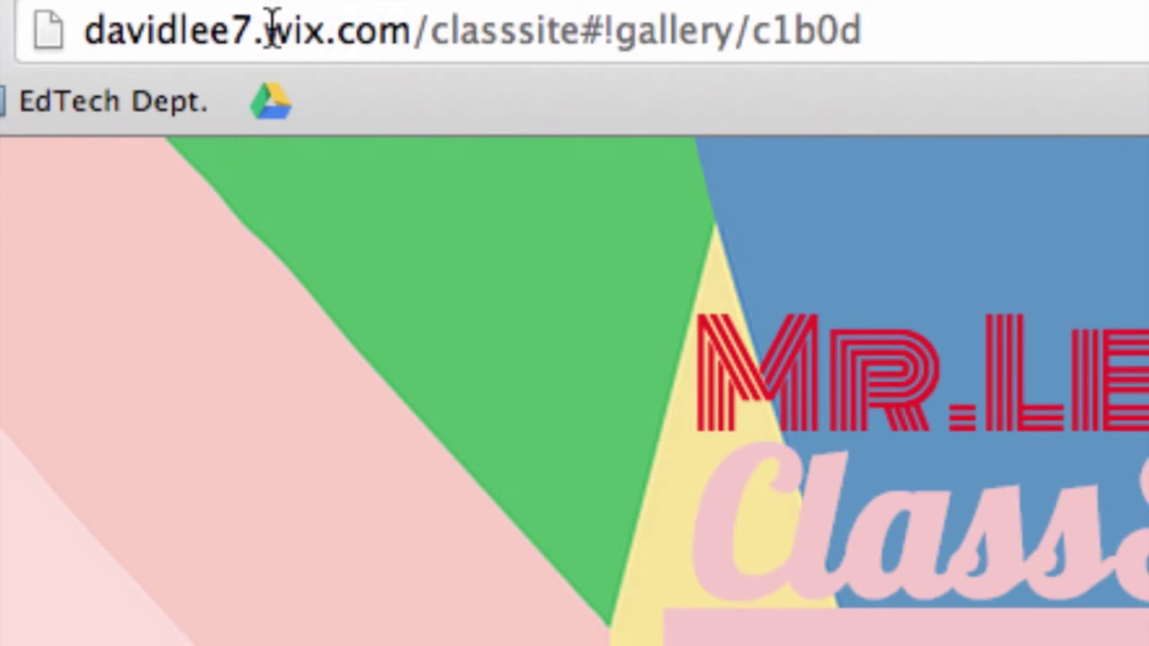
pyautogui.moveTo(263, 32); pyautogui.dragTo(422, 36)
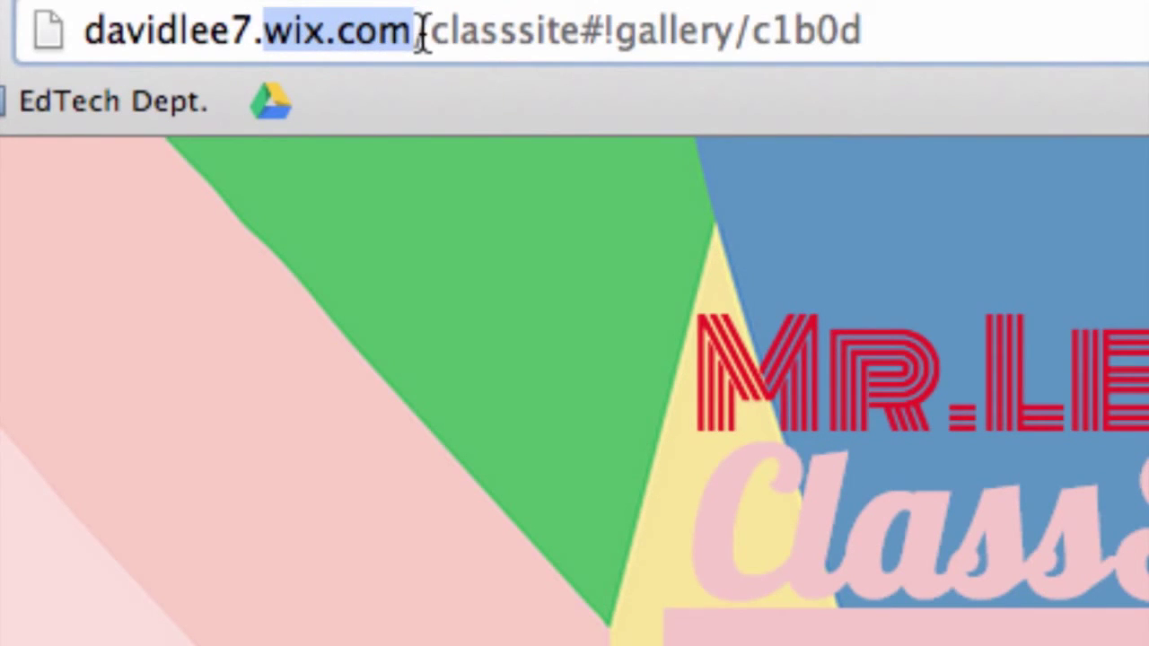
pyautogui.tripleClick(422, 35)
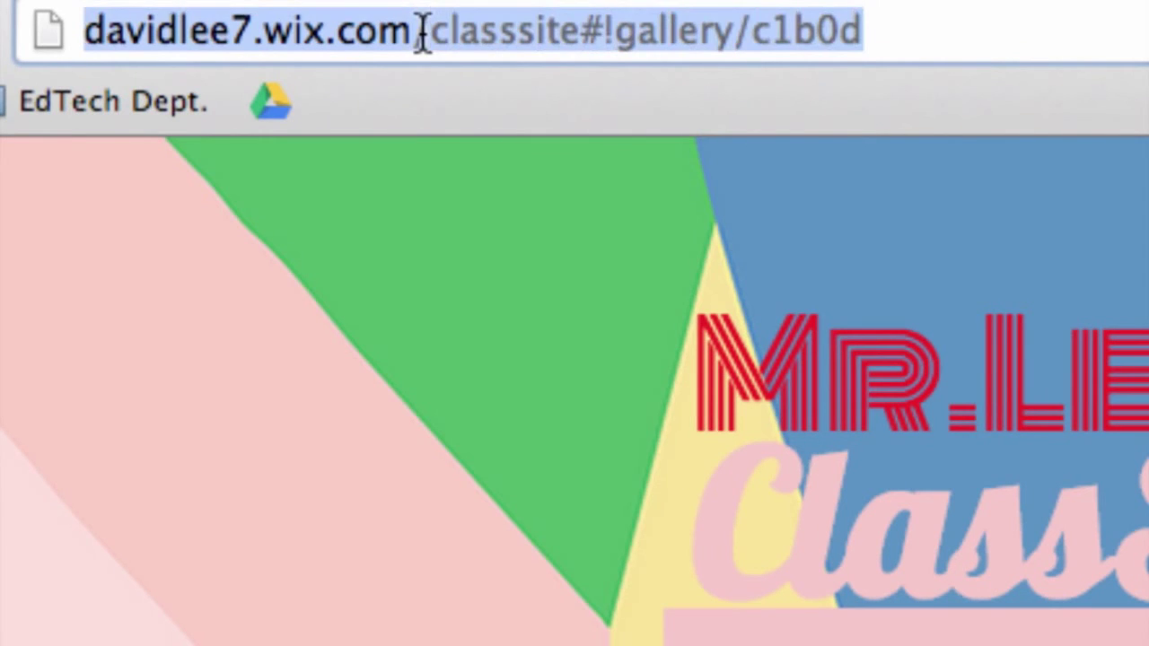
pyautogui.write('davidleeee')
pyautogui.press('BackSpace')
pyautogui.write('dtech.')
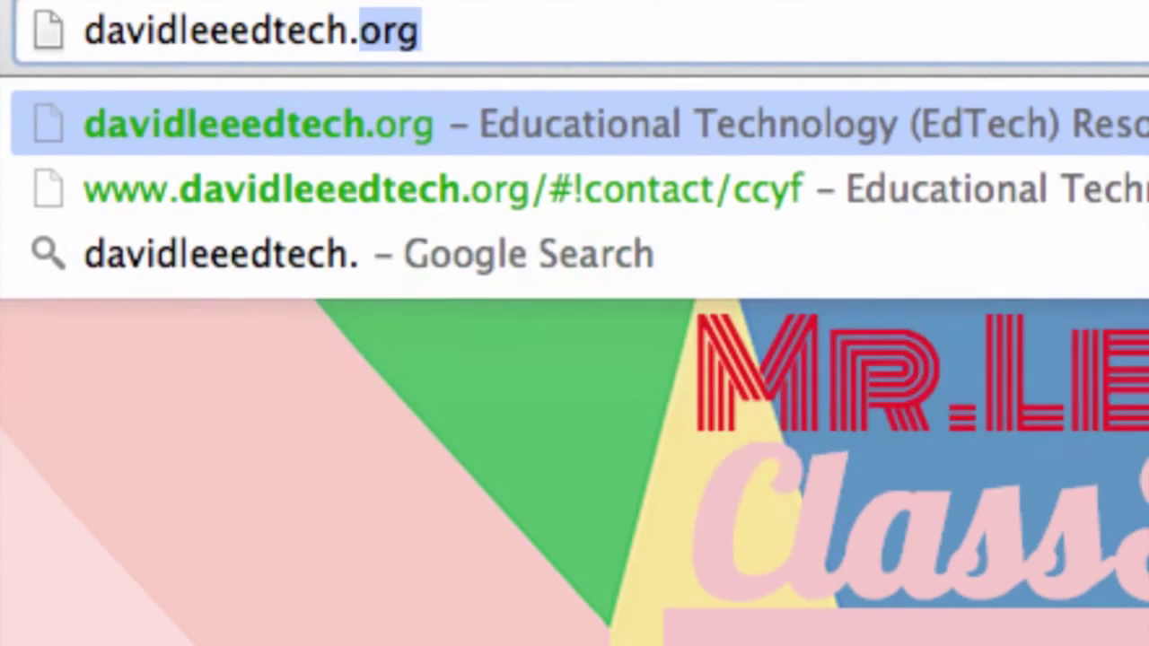
pyautogui.write('org')
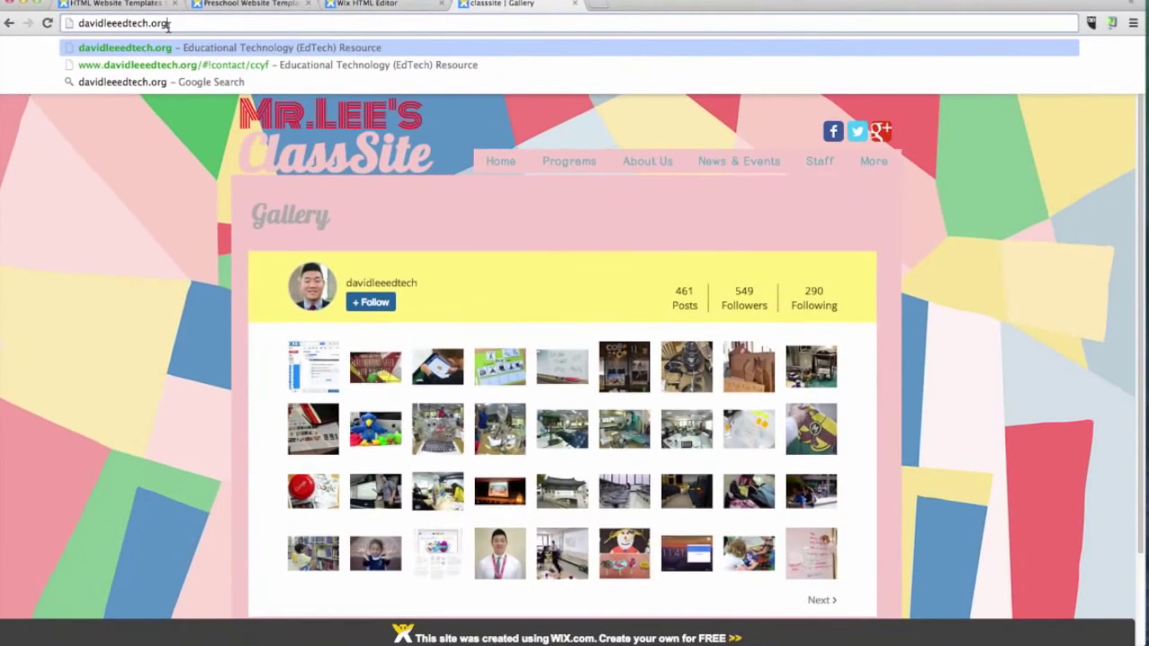
pyautogui.click(115, 149)
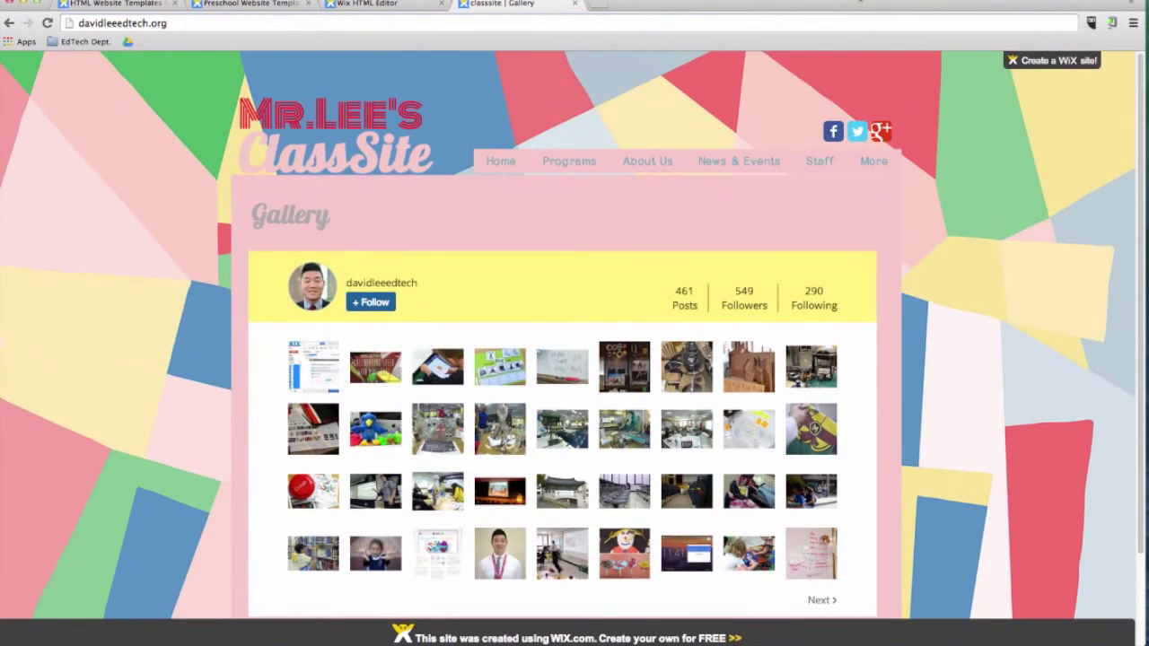
pyautogui.moveTo(1067, 70)
pyautogui.click(411, 5)
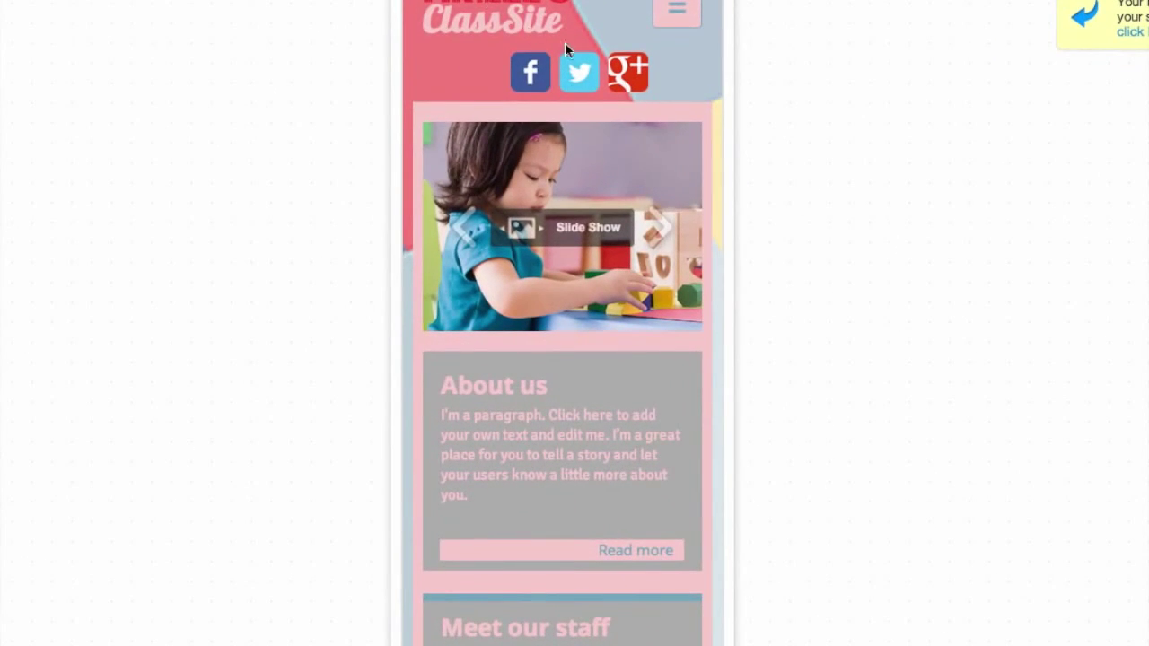
# Step: In the mobile layout, move the social icons right and hide then restore the slideshow
pyautogui.click(626, 72)
pyautogui.moveTo(626, 72); pyautogui.dragTo(681, 73)
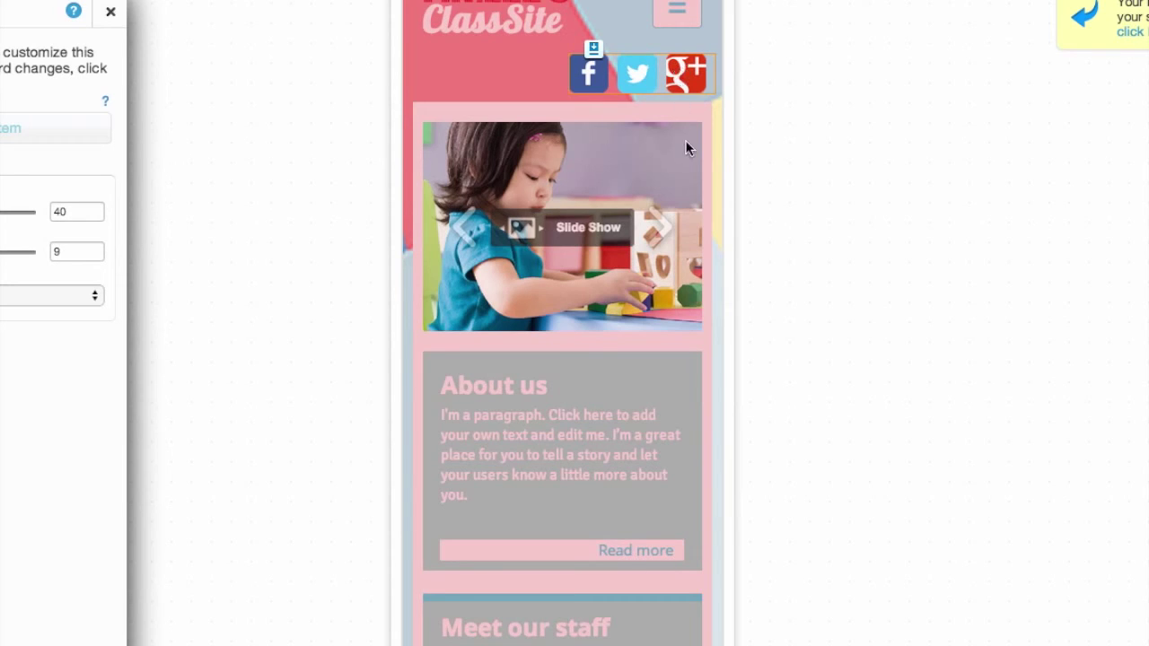
pyautogui.click(573, 298)
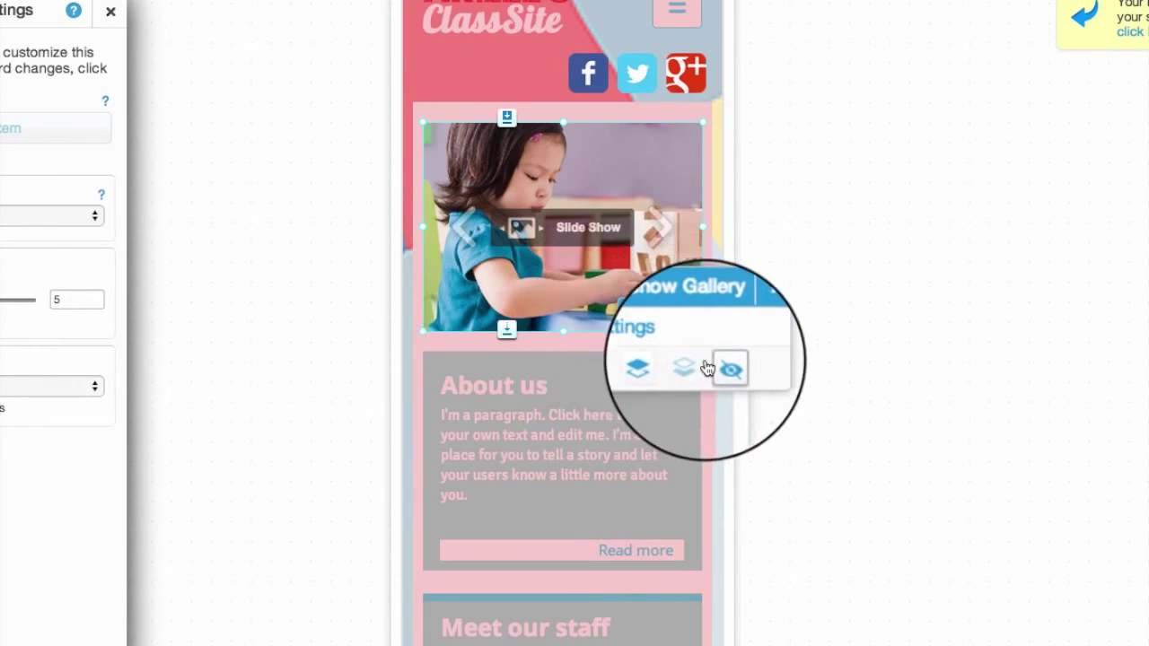
pyautogui.click(723, 370)
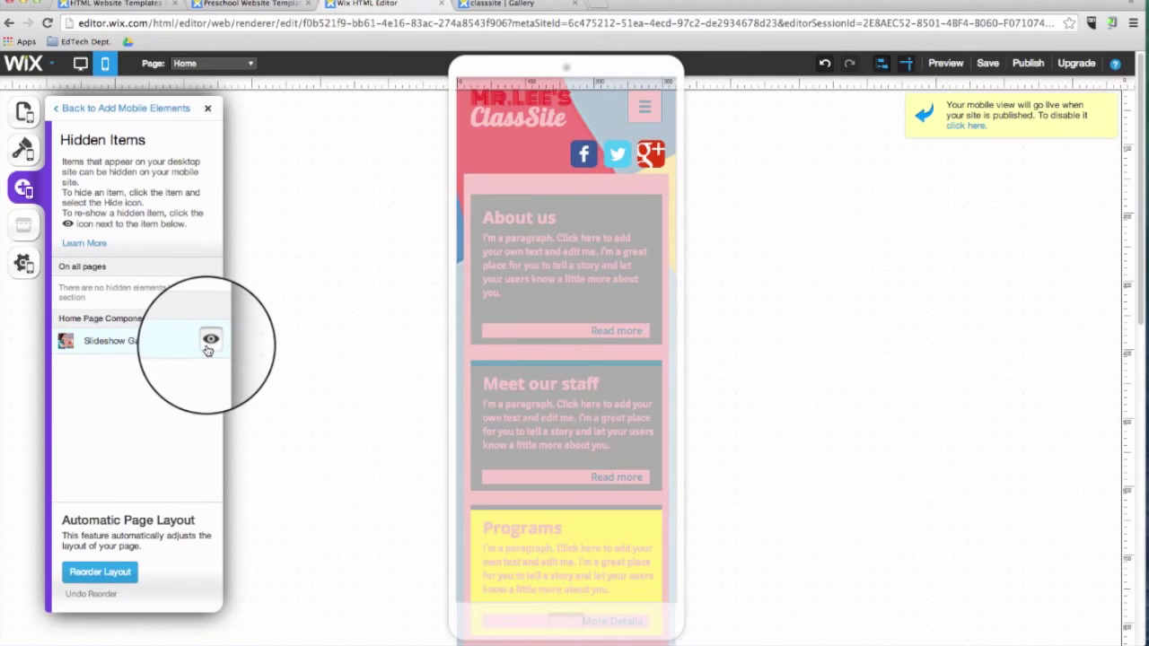
pyautogui.click(210, 341)
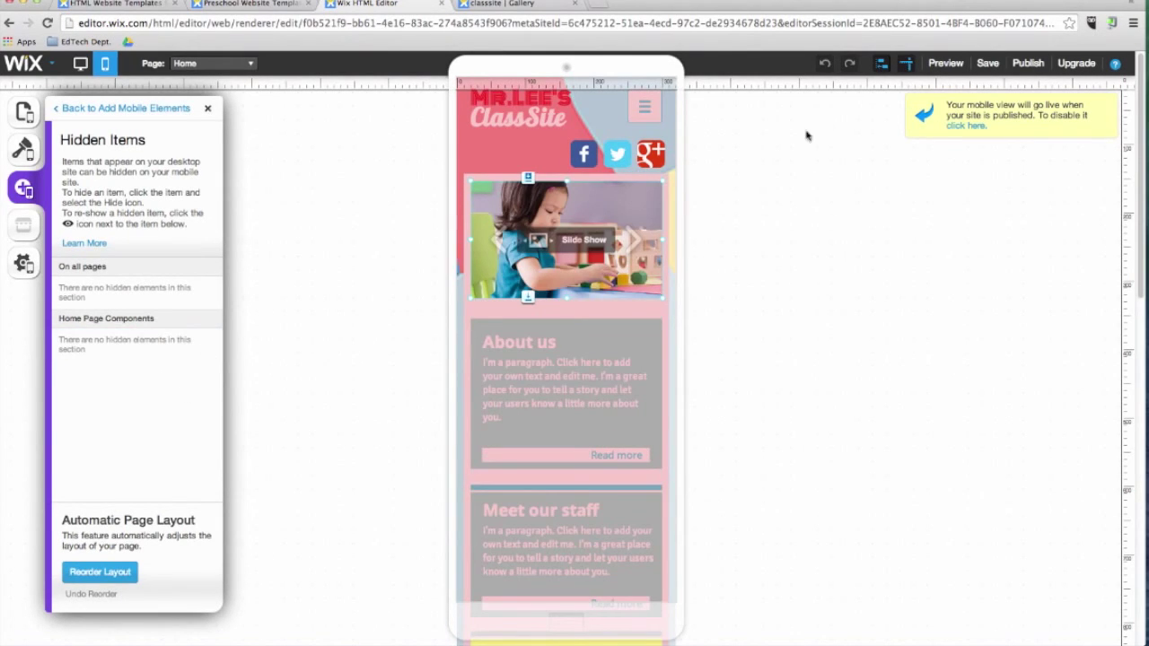
# Step: Preview the mobile site, browsing About Us and the menu through to the Gallery page
pyautogui.click(946, 63)
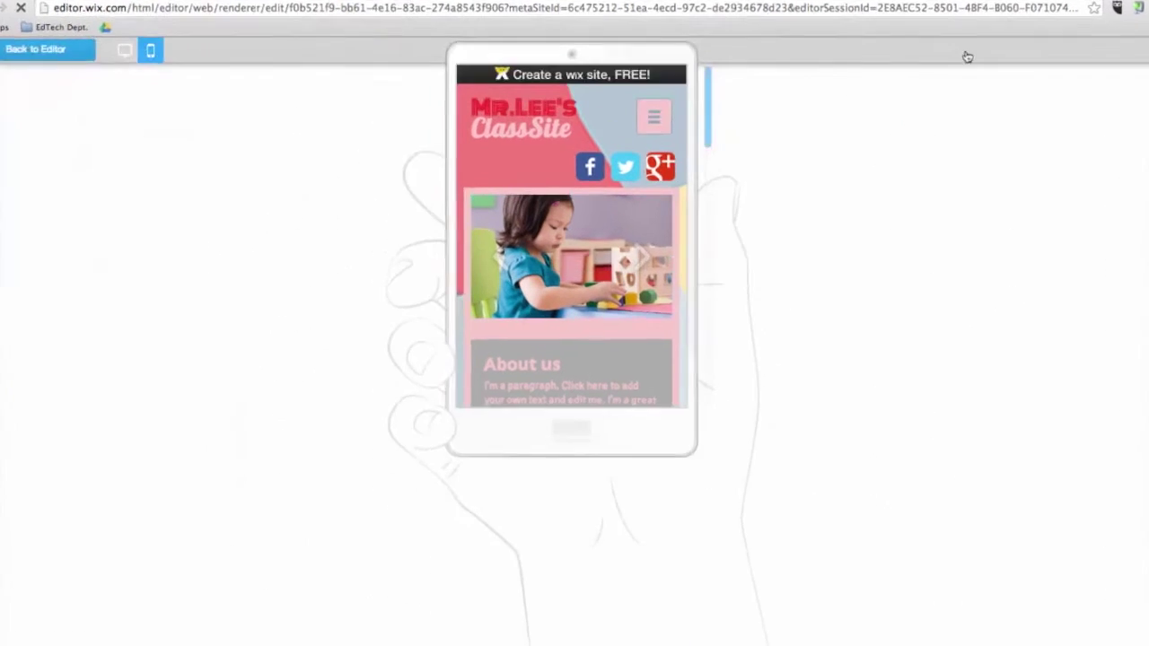
pyautogui.scroll(-5, 656, 220)
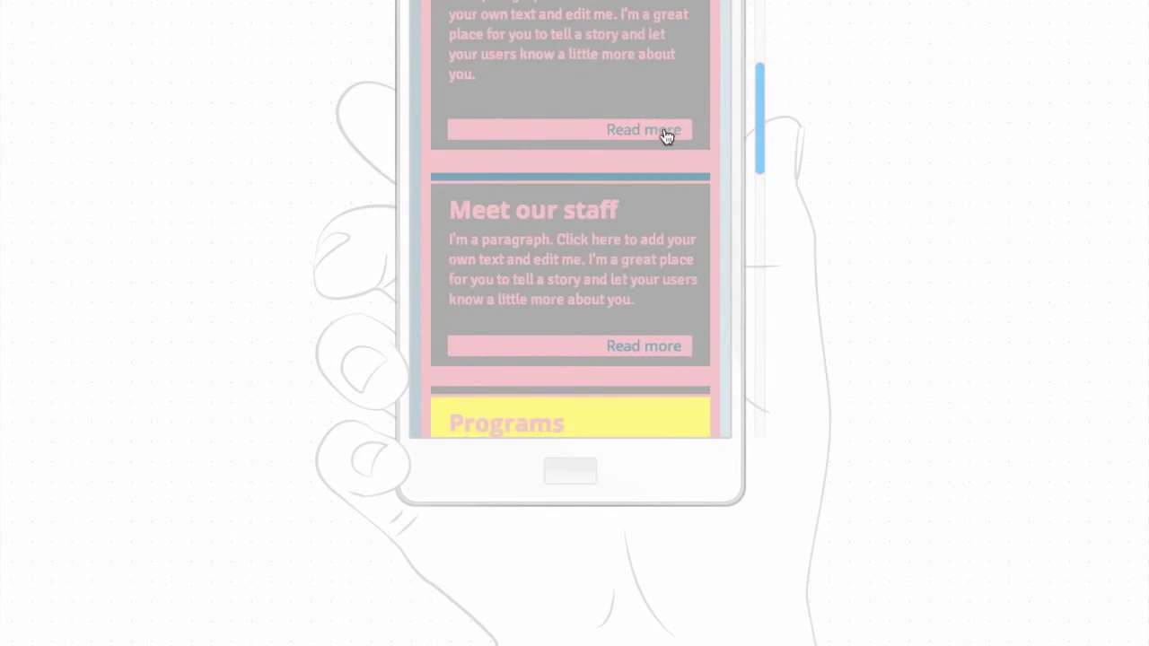
pyautogui.click(667, 132)
pyautogui.scroll(-10, 629, 134)
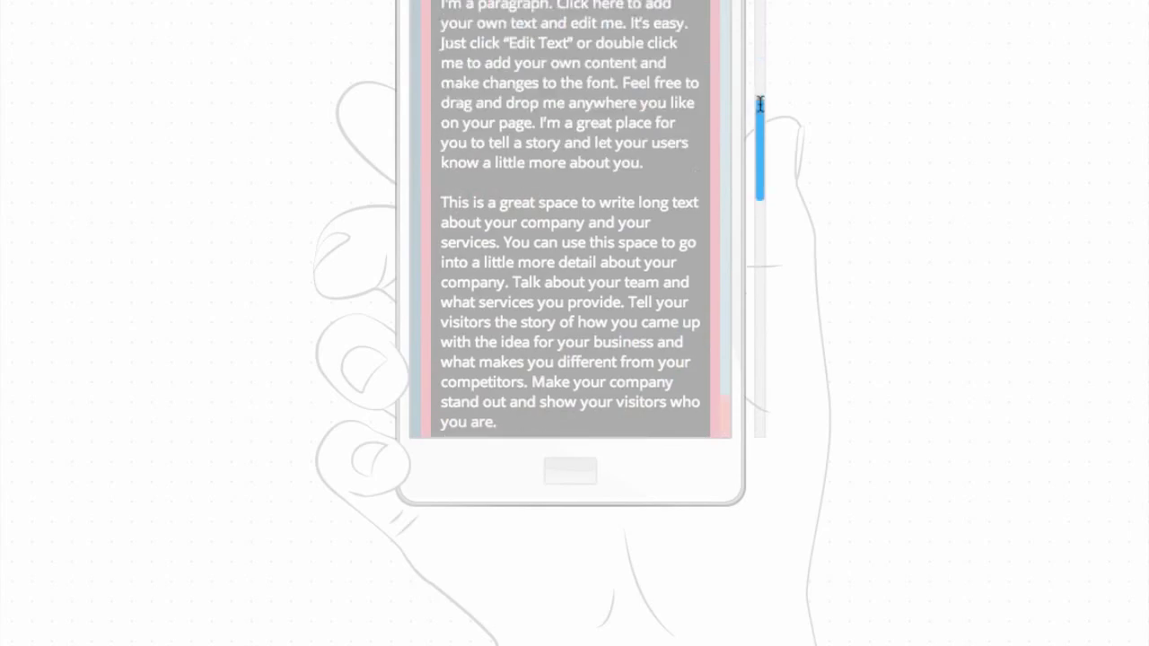
pyautogui.scroll(5, 565, 140)
pyautogui.scroll(-10, 628, 126)
pyautogui.click(693, 31)
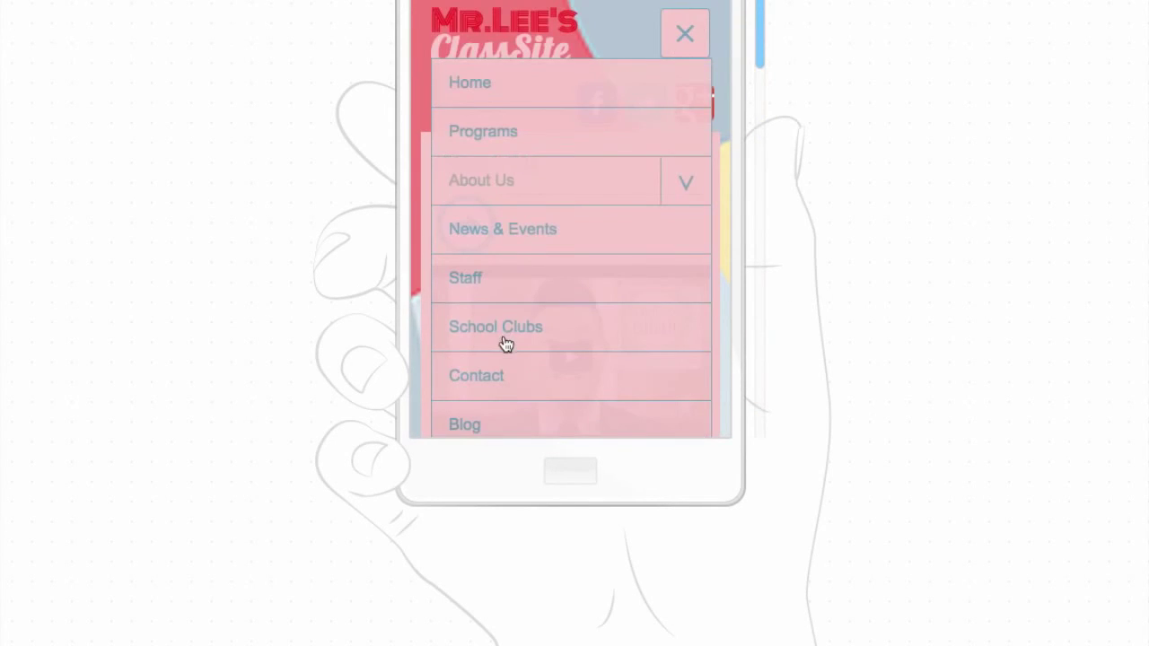
pyautogui.scroll(-3, 538, 251)
pyautogui.scroll(3, 544, 252)
pyautogui.click(680, 160)
pyautogui.click(475, 211)
pyautogui.moveTo(760, 117); pyautogui.dragTo(761, 26)
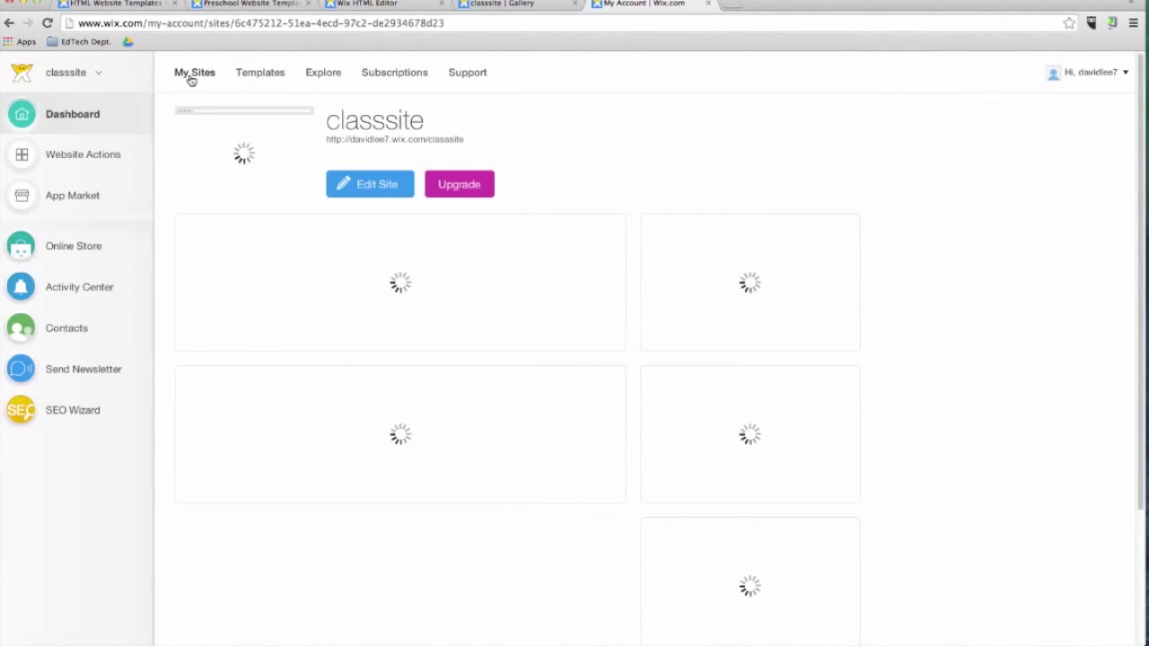
# Step: From the dashboard, view premium plans with the Unlimited yearly plan selected, then return
pyautogui.click(190, 76)
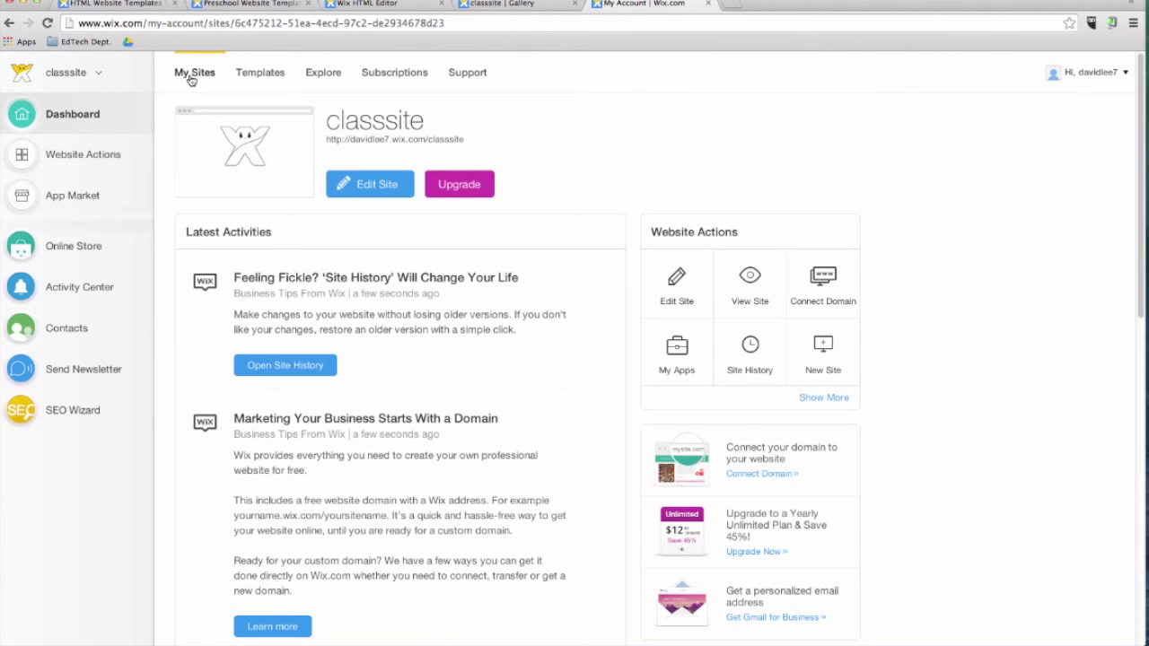
pyautogui.click(92, 207)
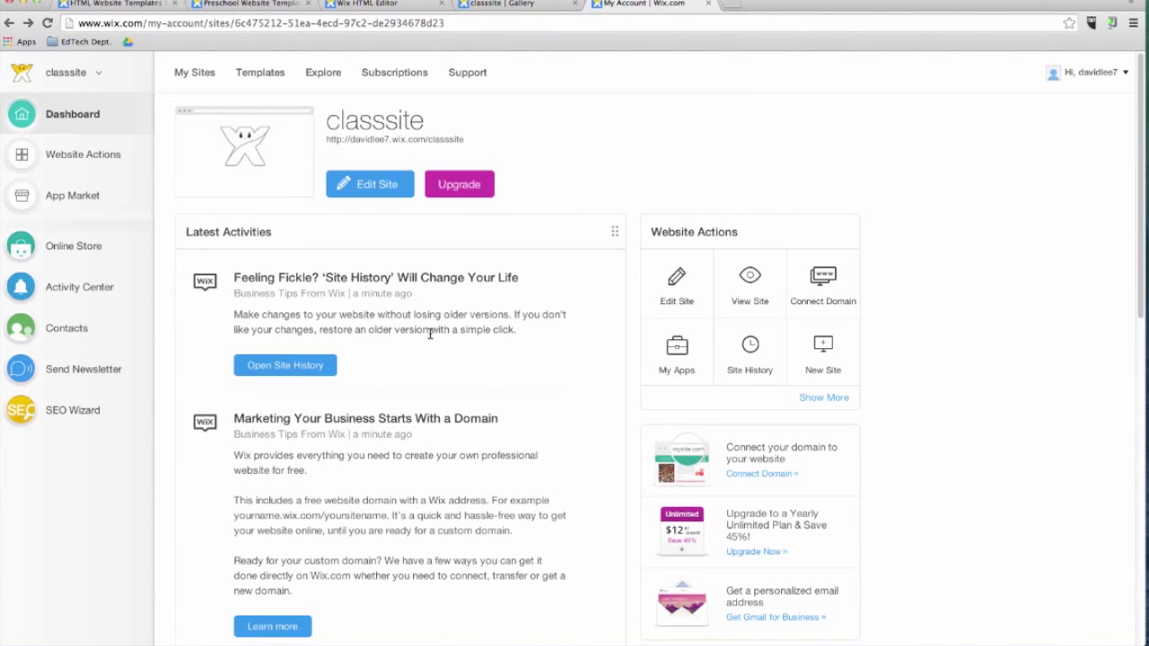
pyautogui.click(475, 195)
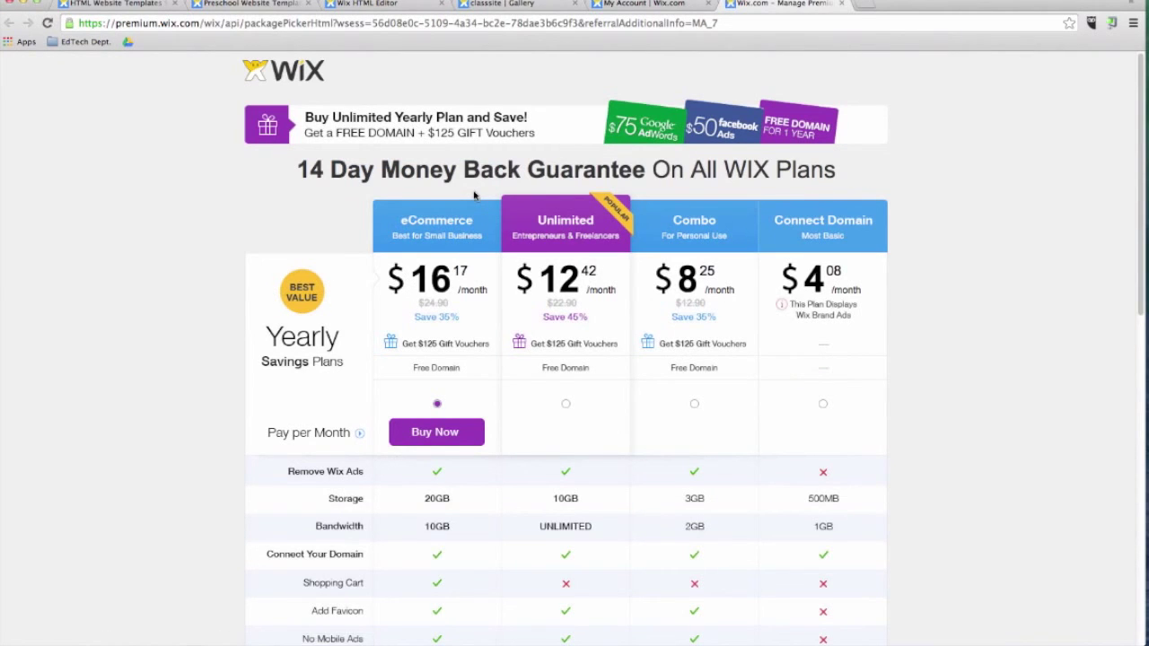
pyautogui.scroll(-1, 485, 294)
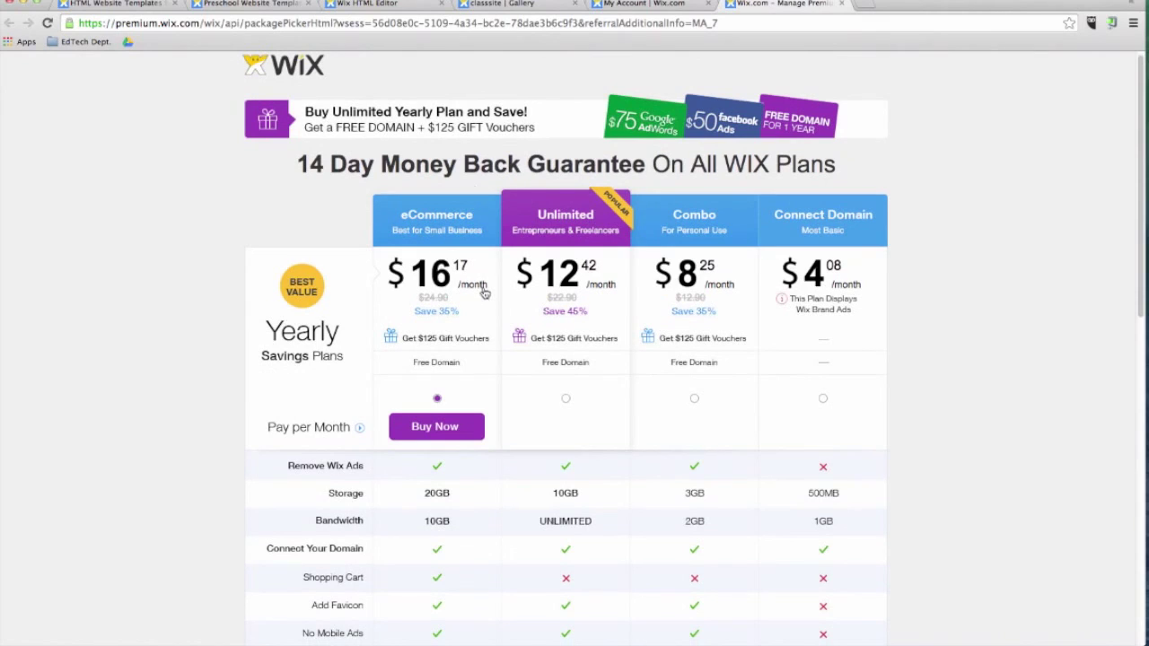
pyautogui.click(564, 401)
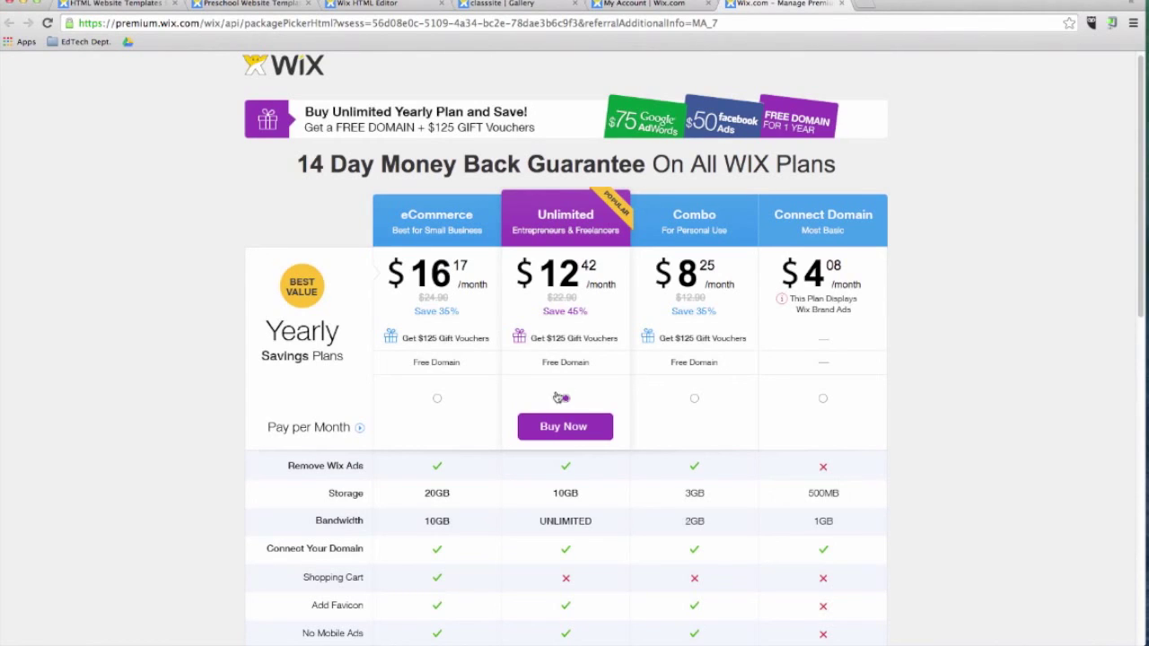
pyautogui.click(654, 4)
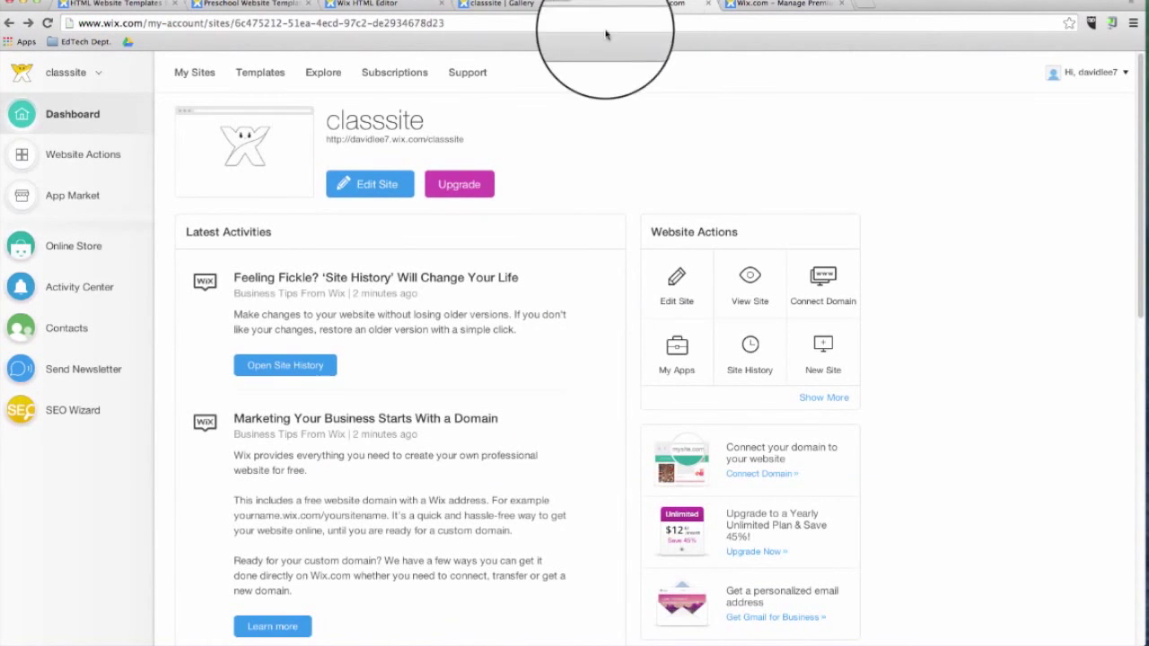
# Step: Search Help Center for 'how to add animation to my site' and play the tutorial video
pyautogui.click(486, 82)
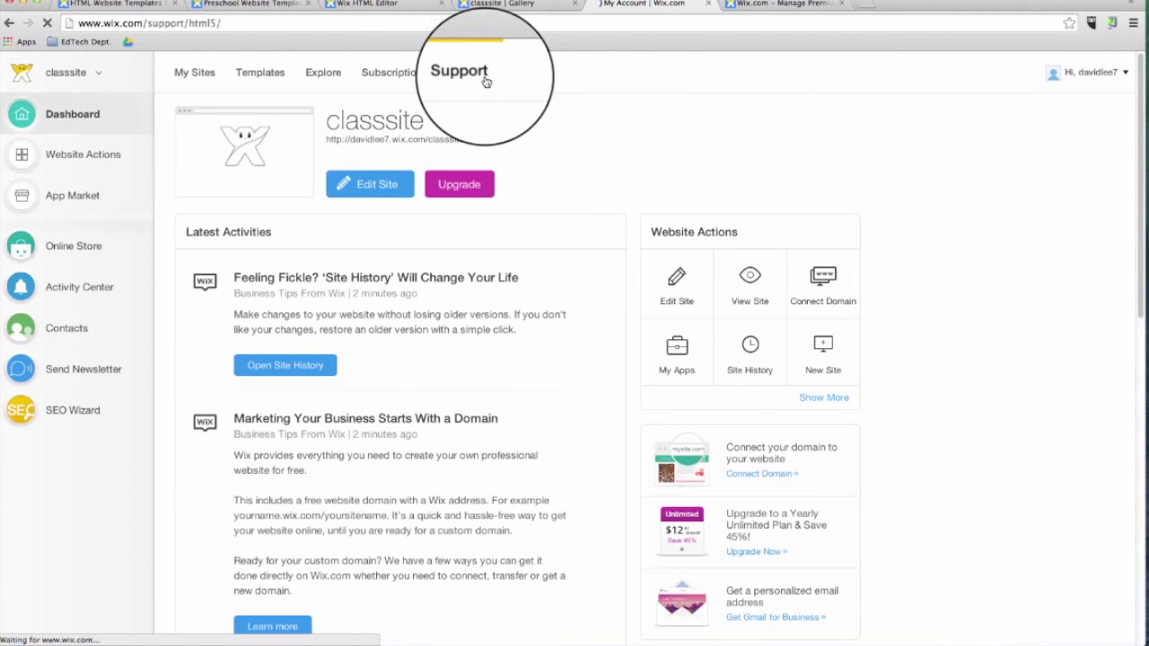
pyautogui.write('how to add animation to my site')
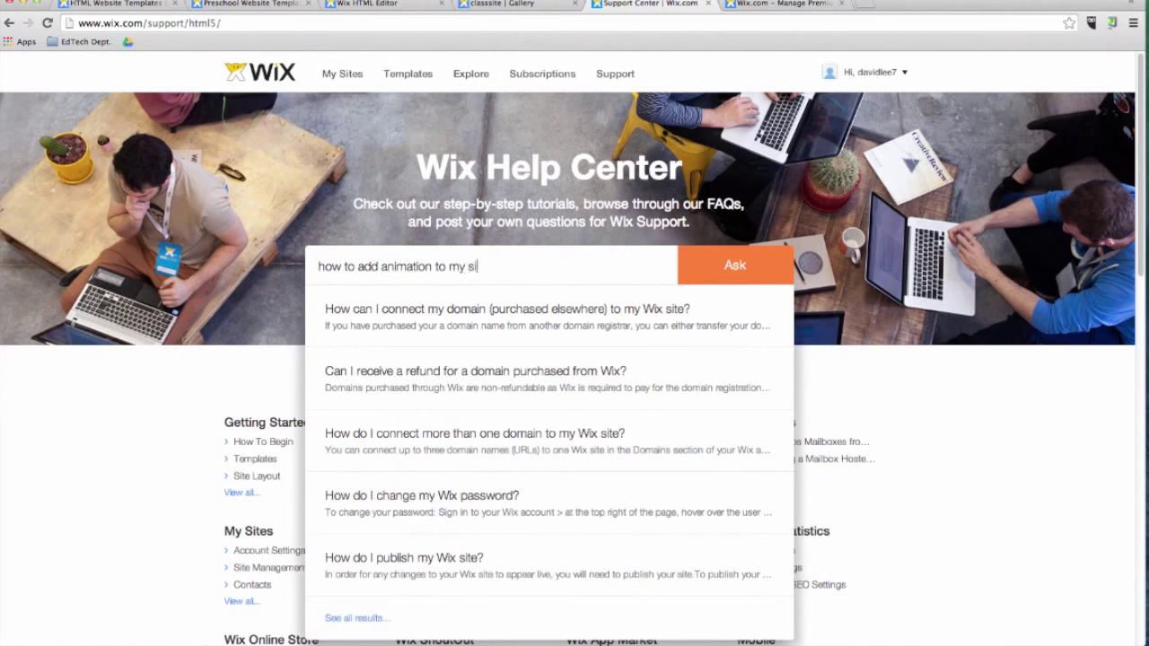
pyautogui.click(510, 374)
pyautogui.scroll(-4, 449, 296)
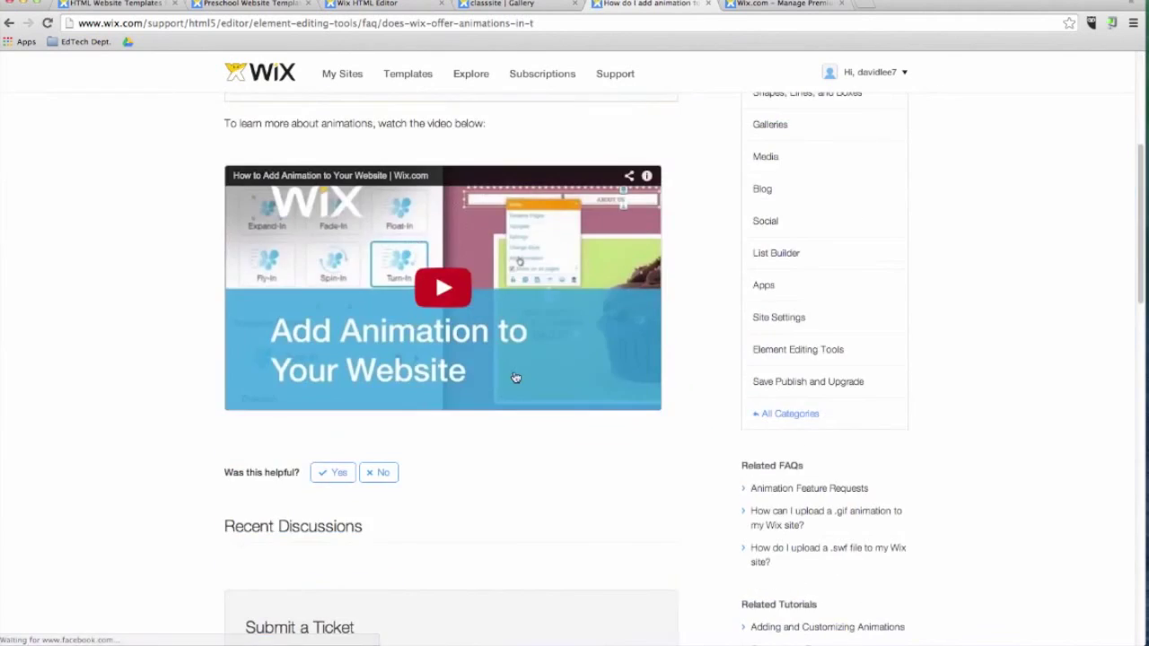
pyautogui.click(447, 293)
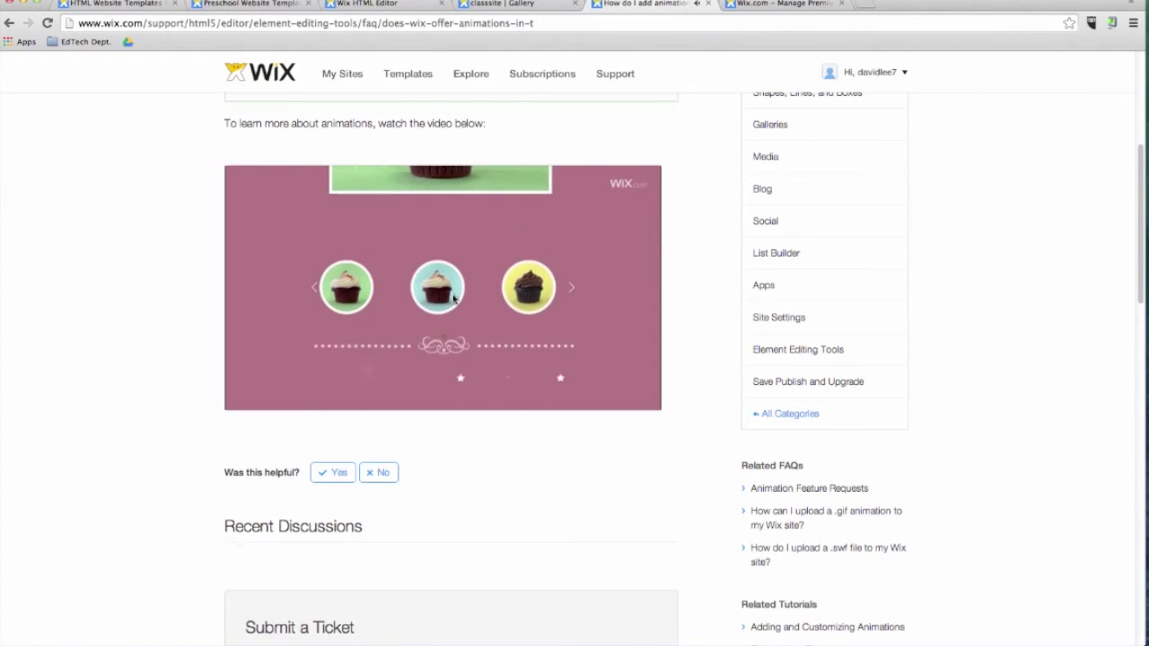
# Step: Go to the Wix Blog from the bottom of the help article
pyautogui.scroll(-5, 453, 299)
pyautogui.scroll(-10, 454, 299)
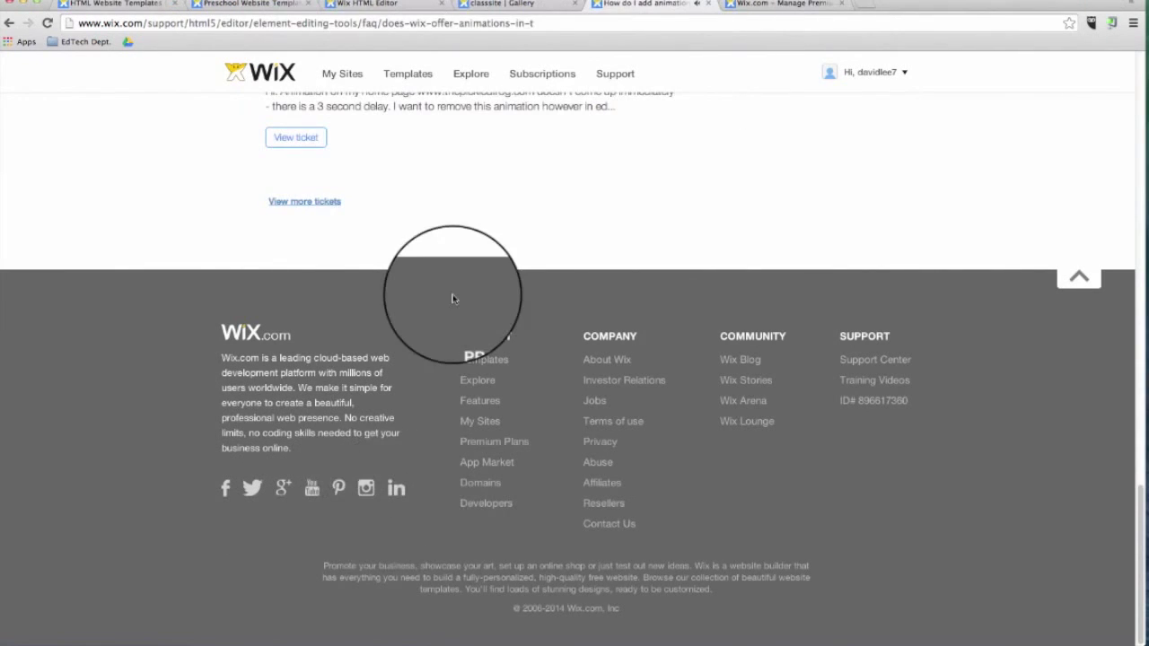
pyautogui.click(740, 360)
pyautogui.scroll(-10, 745, 423)
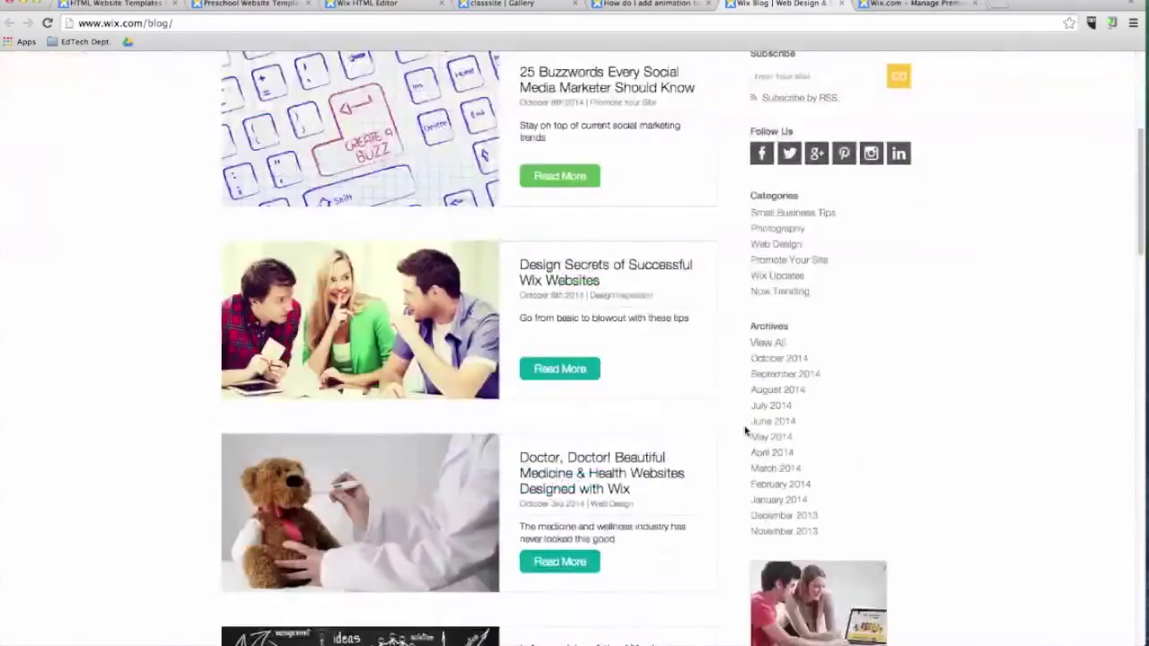